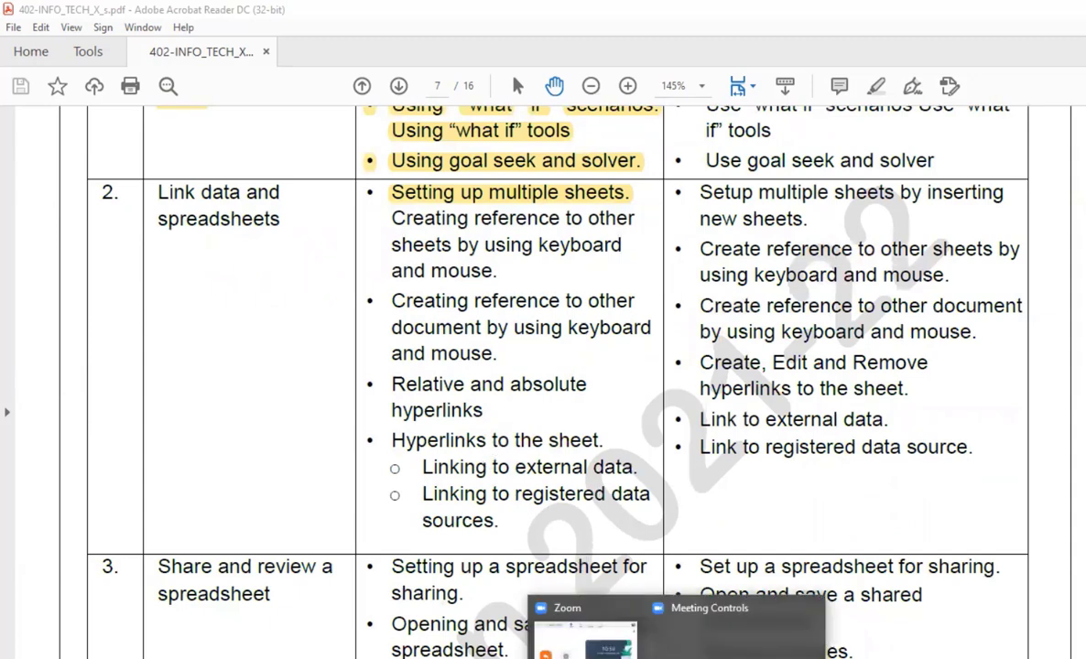
- Switch from the syllabus PDF to the blank OpenOffice Calc spreadsheet
{"action": "left_click", "coordinate": [716, 656]}
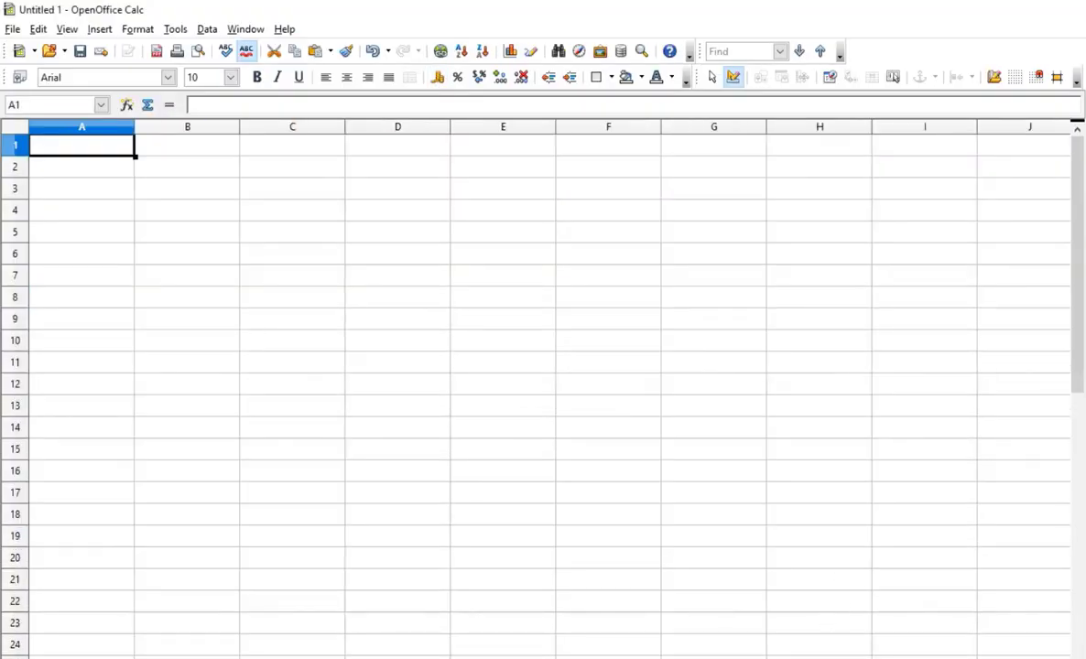
{"action": "key", "text": "alt+Tab"}
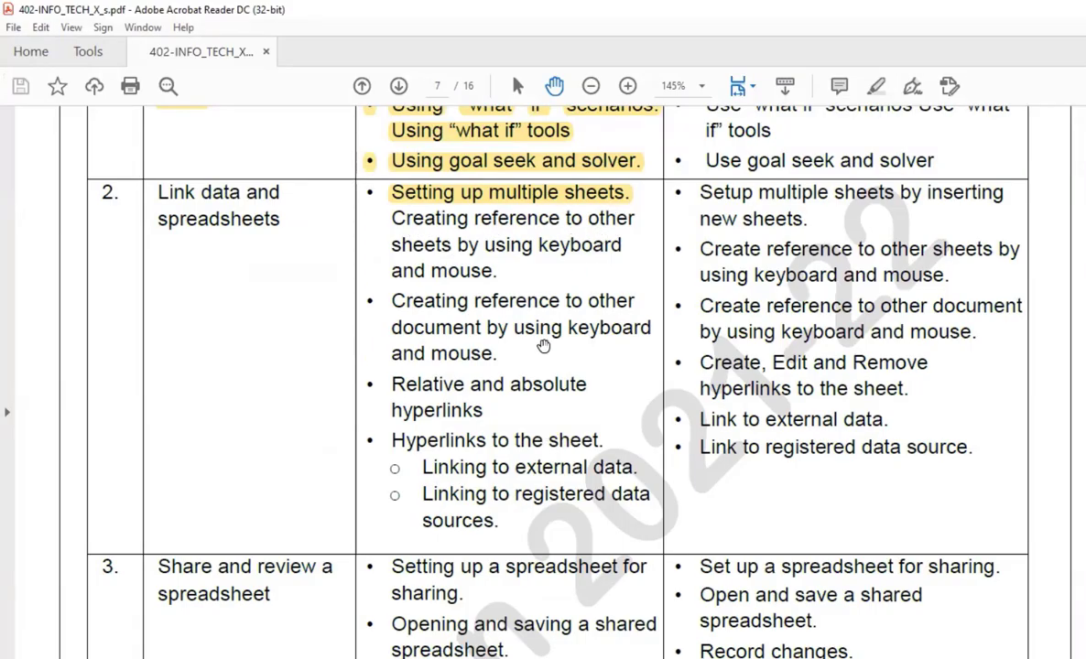
{"action": "key", "text": "alt+Tab"}
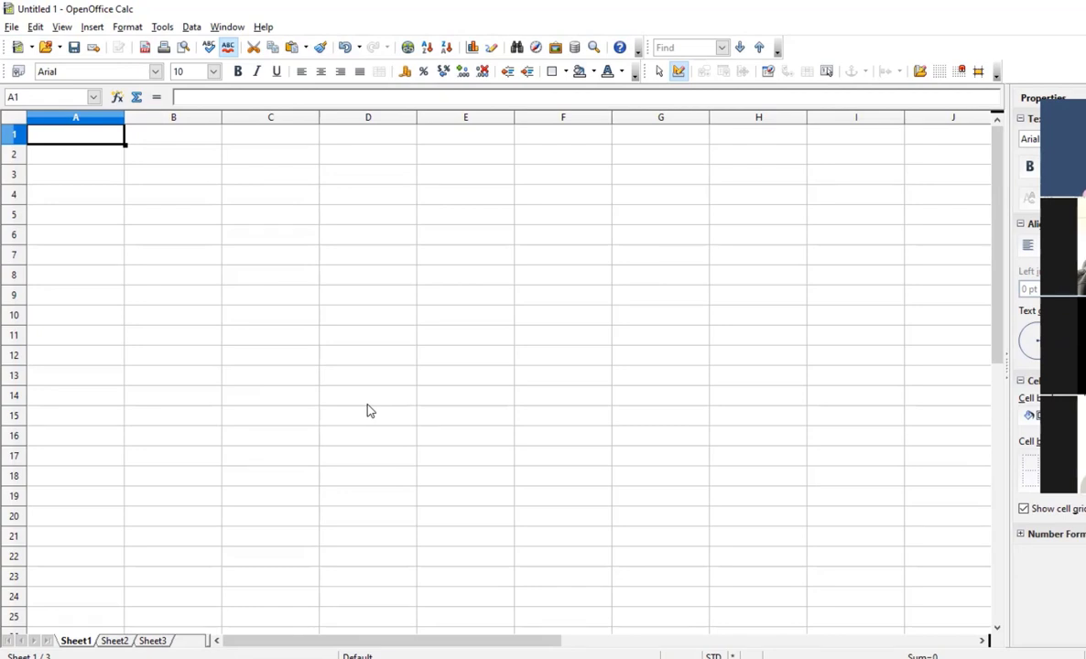
- Enter Workbook in C5, > in D5 and Worksheets in E5 of Sheet1
{"action": "left_click", "coordinate": [261, 217]}
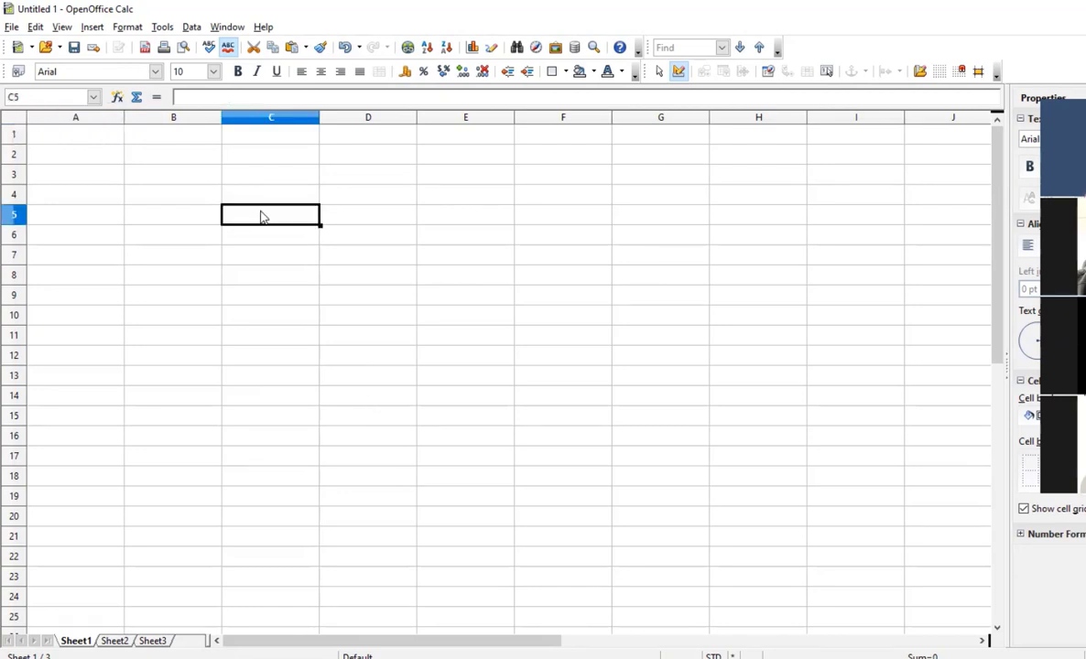
{"action": "type", "text": "Workbook"}
{"action": "key", "text": "Tab"}
{"action": "key", "text": "Tab"}
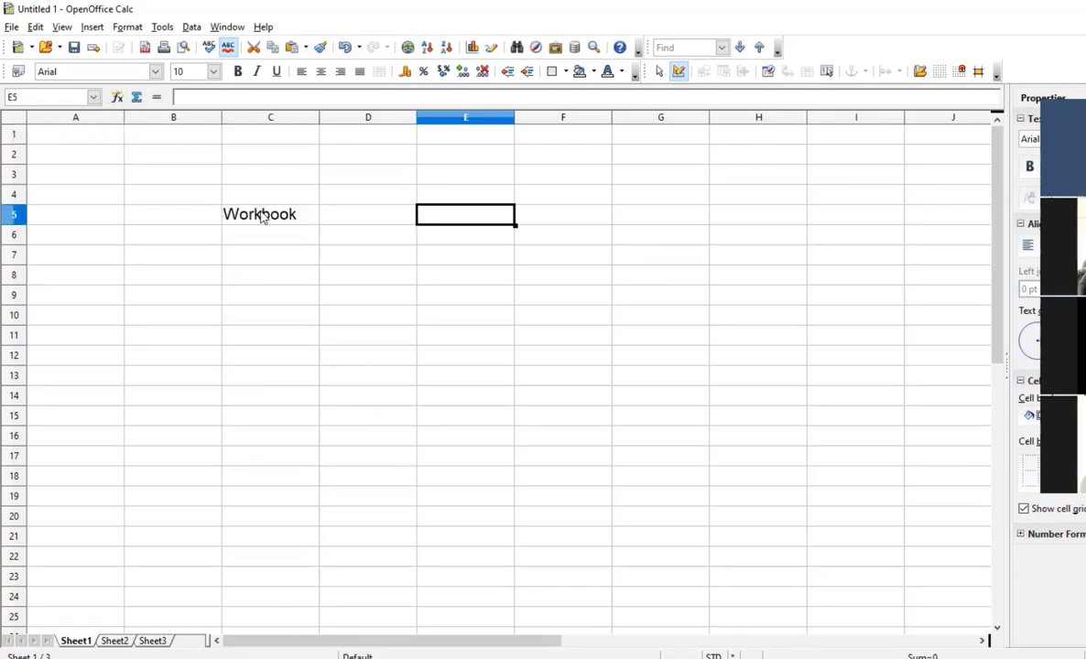
{"action": "key", "text": "Left"}
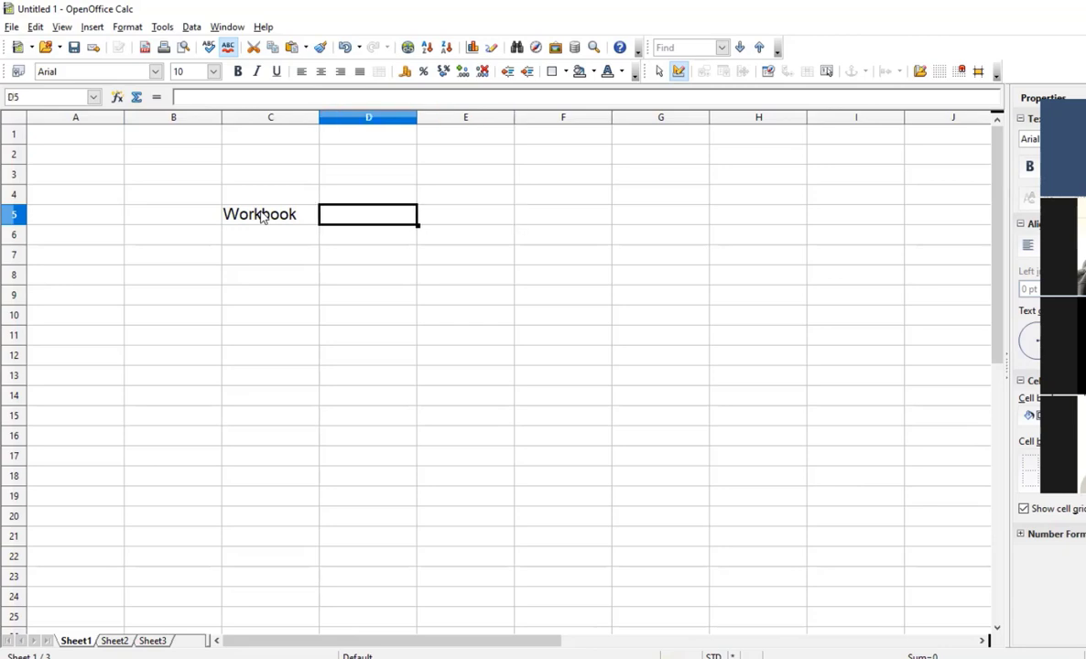
{"action": "type", "text": ">"}
{"action": "key", "text": "Tab"}
{"action": "type", "text": "S"}
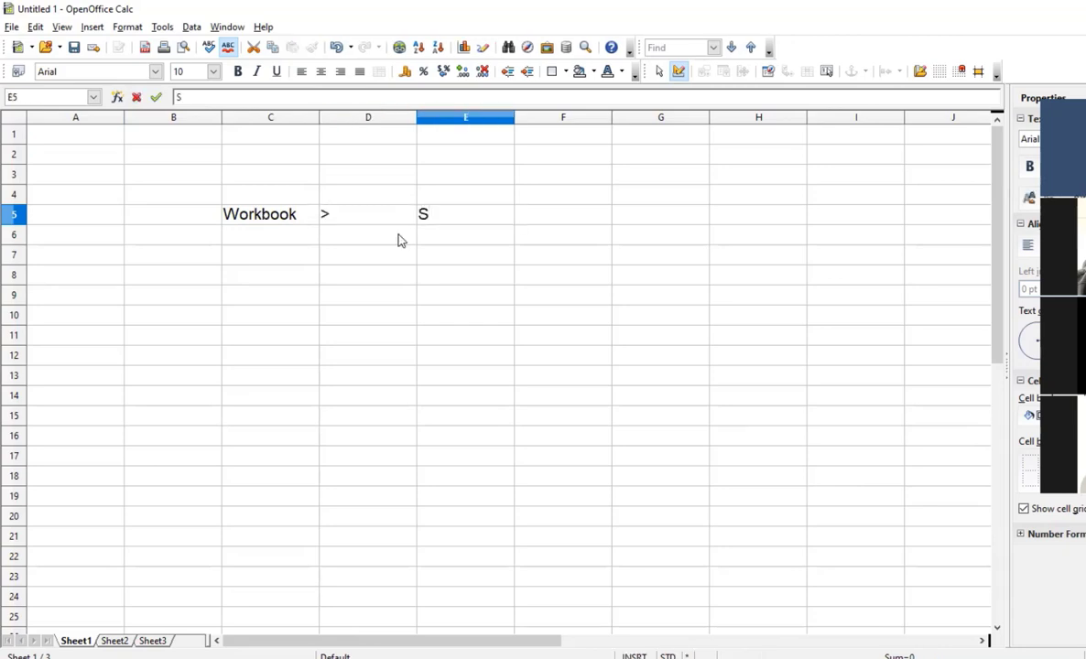
{"action": "key", "text": "BackSpace"}
{"action": "type", "text": "Worksheets"}
{"action": "key", "text": "Return"}
- Enter 1 below Workbook in C6 and 3 below Worksheets in E6
{"action": "type", "text": "1"}
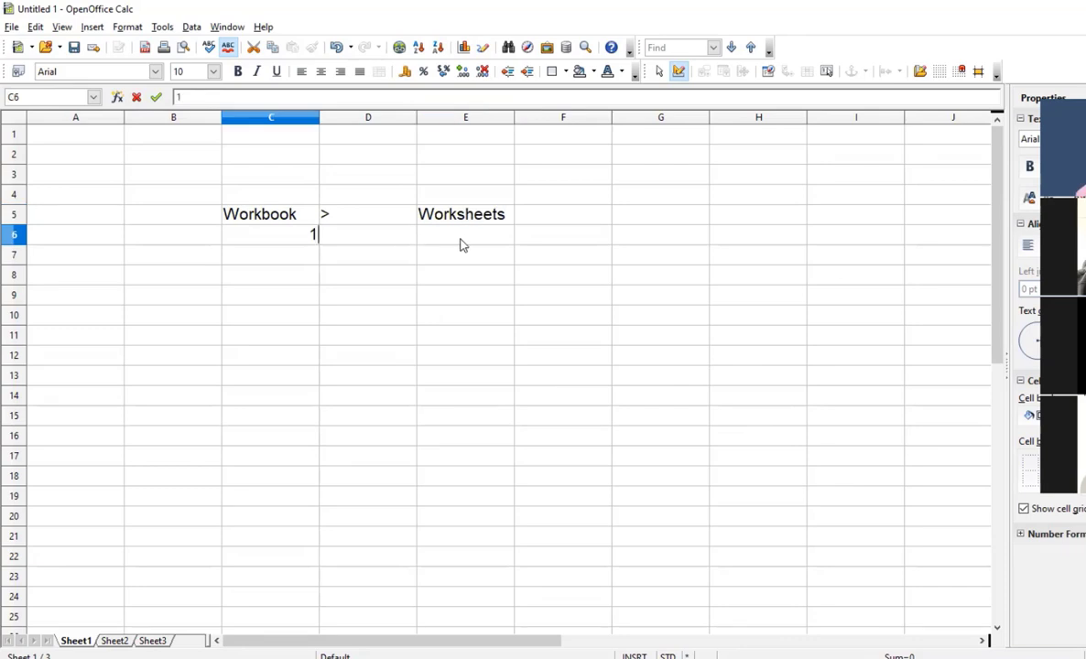
{"action": "left_click", "coordinate": [461, 244]}
{"action": "type", "text": "3"}
{"action": "left_click", "coordinate": [460, 272]}
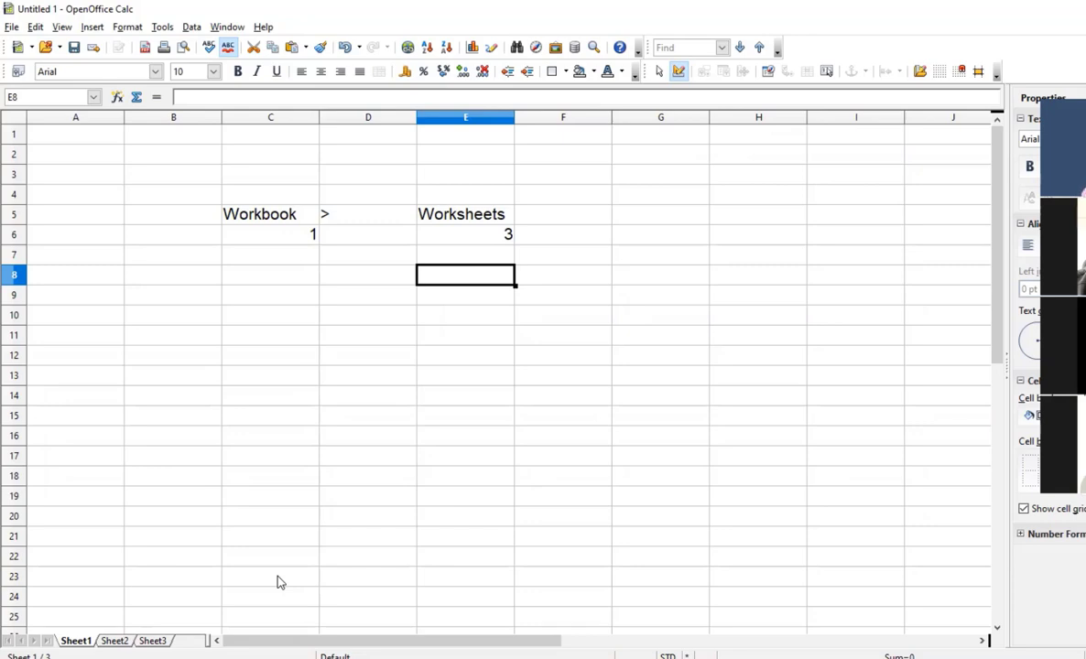
- Start inserting a new sheet from Sheet3, with its position set to after the current sheet
{"action": "left_click_drag", "start_coordinate": [210, 641], "coordinate": [300, 642]}
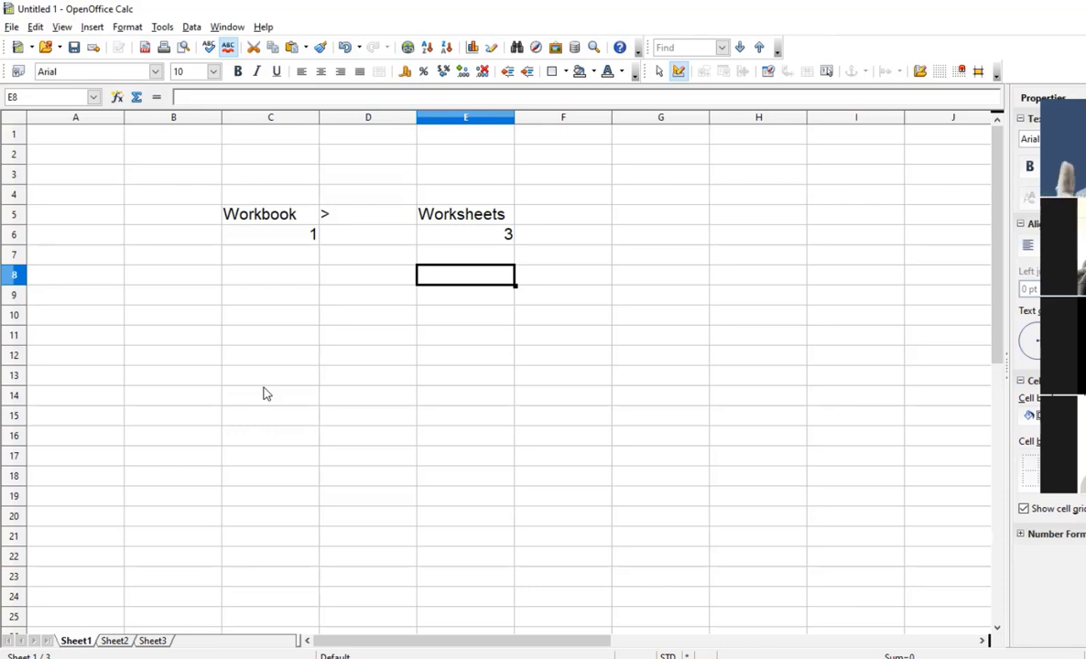
{"action": "left_click", "coordinate": [203, 518]}
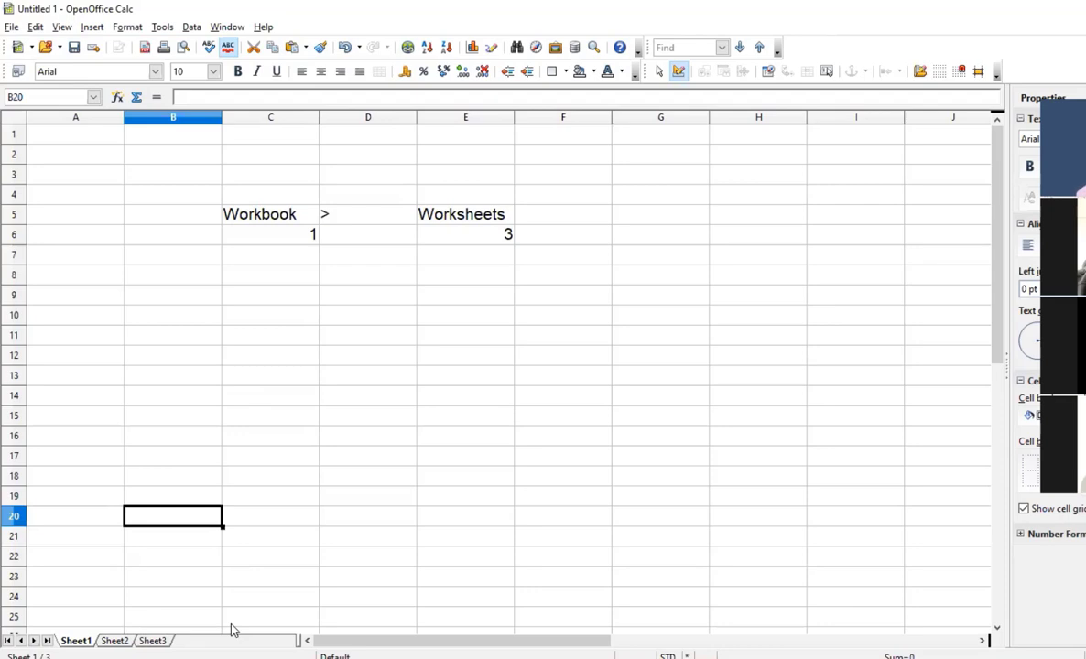
{"action": "left_click", "coordinate": [154, 642]}
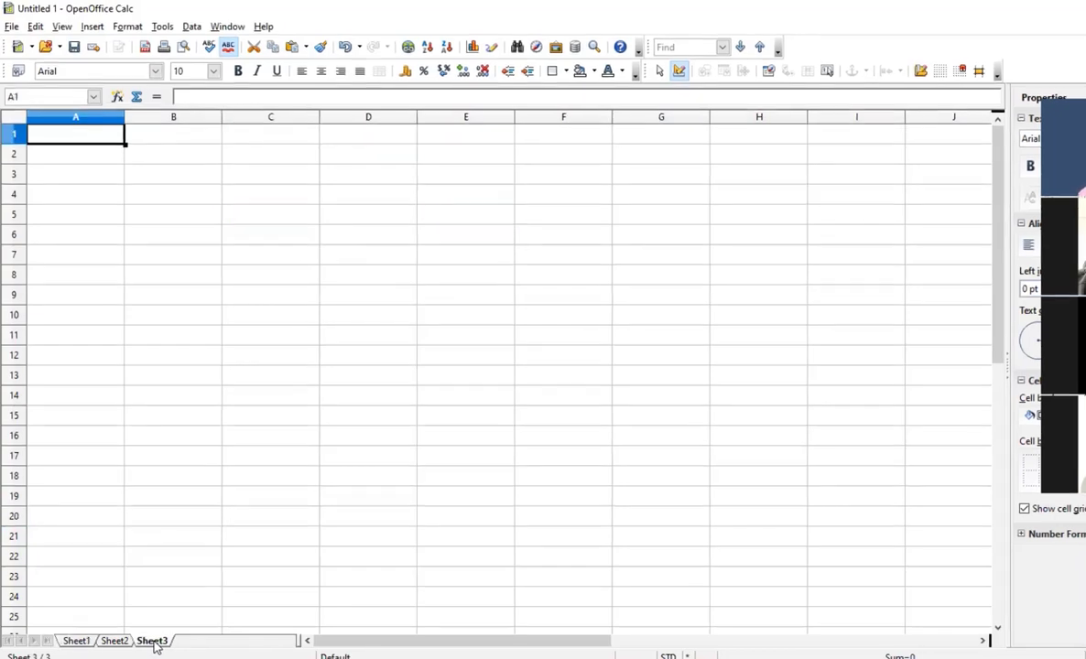
{"action": "right_click", "coordinate": [154, 643]}
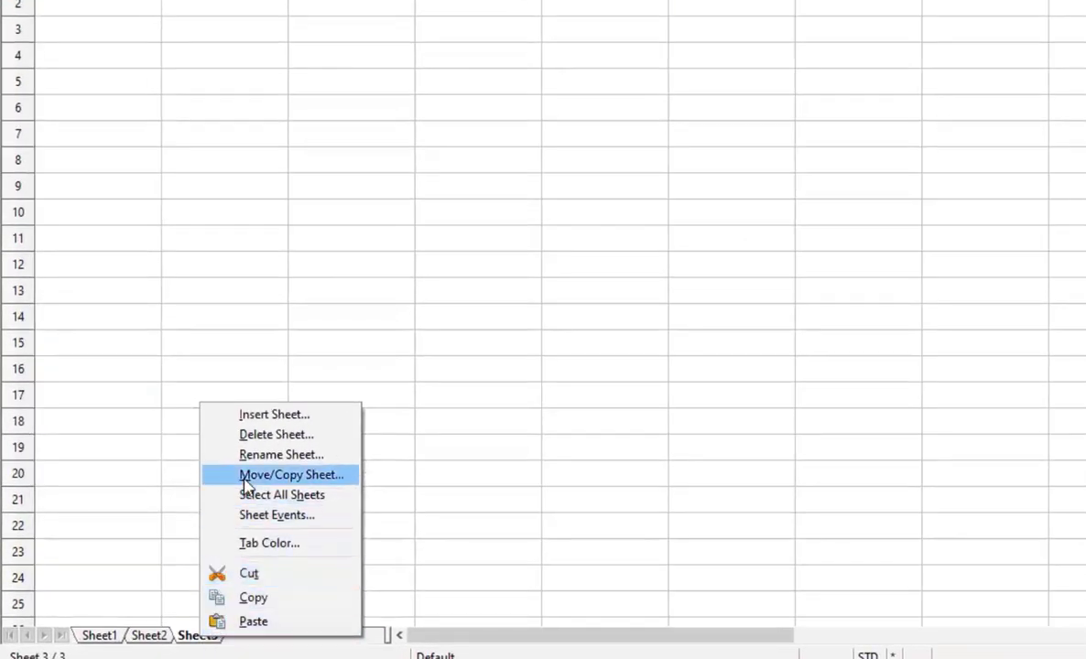
{"action": "left_click", "coordinate": [240, 417]}
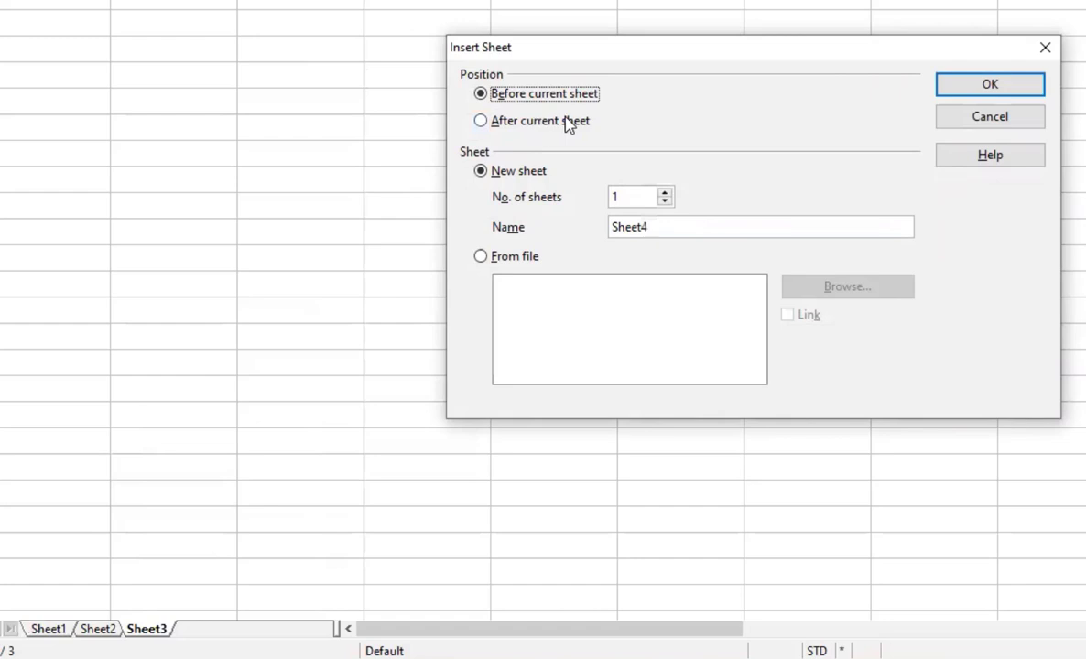
{"action": "left_click", "coordinate": [484, 133]}
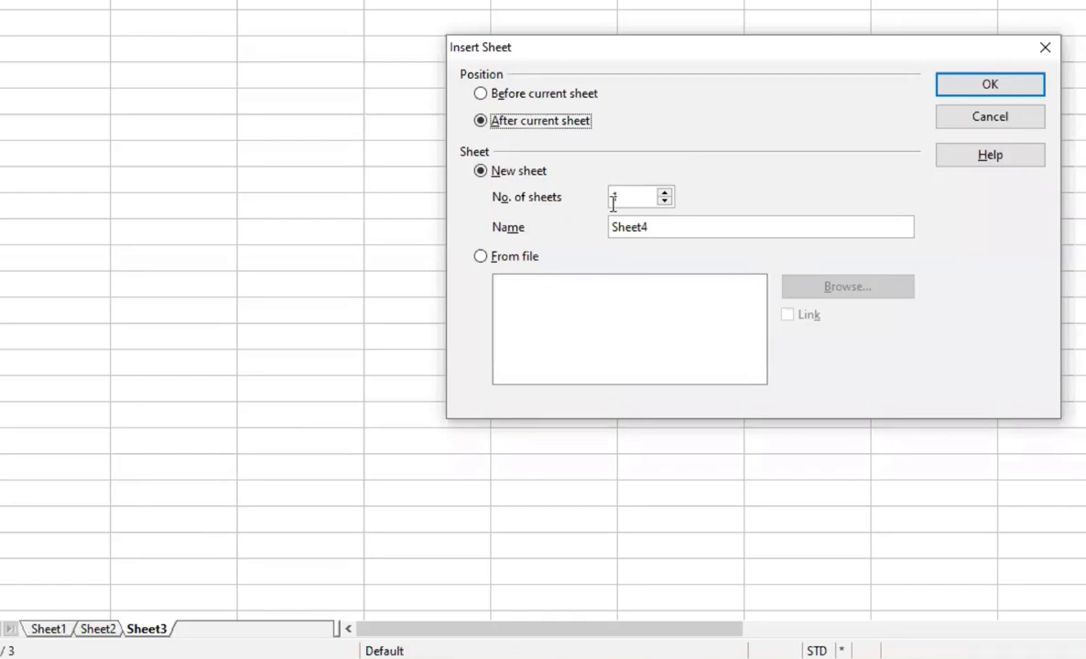
- Name the new sheet Class11H and insert it
{"action": "left_click", "coordinate": [669, 229]}
{"action": "key", "text": "BackSpace"}
{"action": "key", "text": "BackSpace"}
{"action": "key", "text": "BackSpace"}
{"action": "key", "text": "BackSpace"}
{"action": "key", "text": "BackSpace"}
{"action": "key", "text": "BackSpace"}
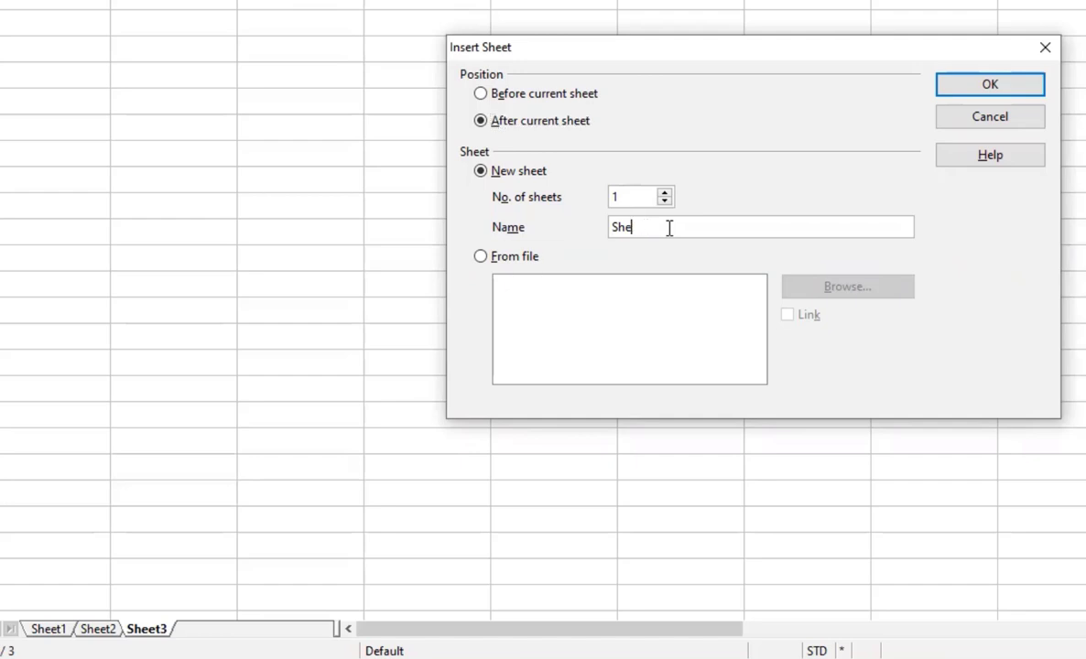
{"action": "type", "text": "Ckas"}
{"action": "key", "text": "BackSpace"}
{"action": "key", "text": "BackSpace"}
{"action": "key", "text": "BackSpace"}
{"action": "type", "text": "lass11H"}
{"action": "left_click", "coordinate": [1004, 90]}
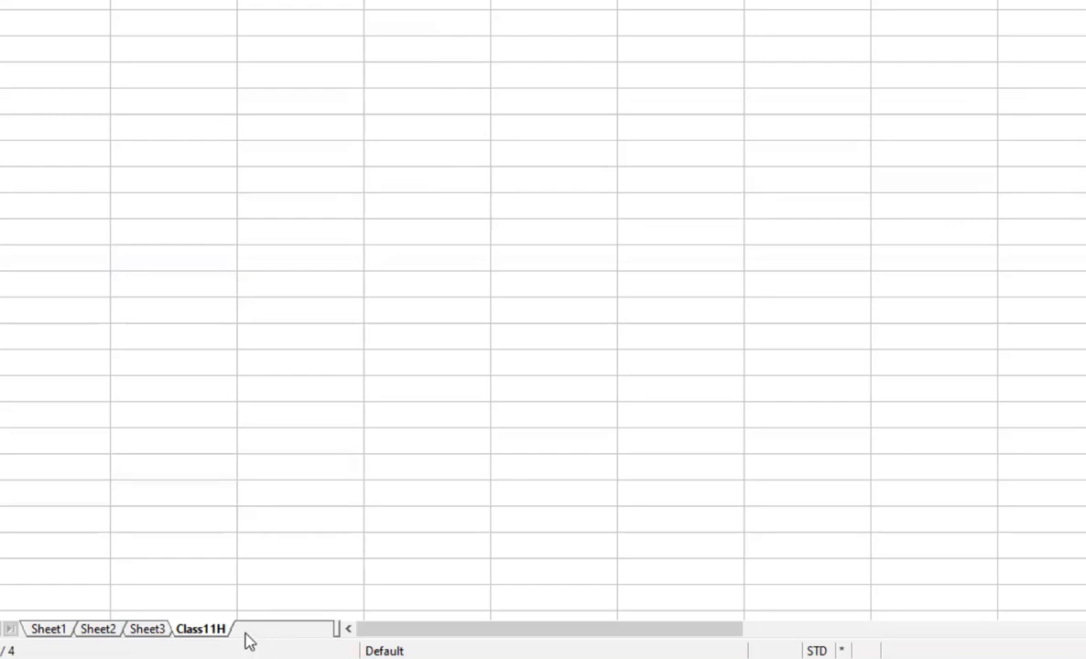
- Insert a new sheet named Class10A after the Class11H sheet
{"action": "left_click_drag", "start_coordinate": [348, 629], "coordinate": [543, 629]}
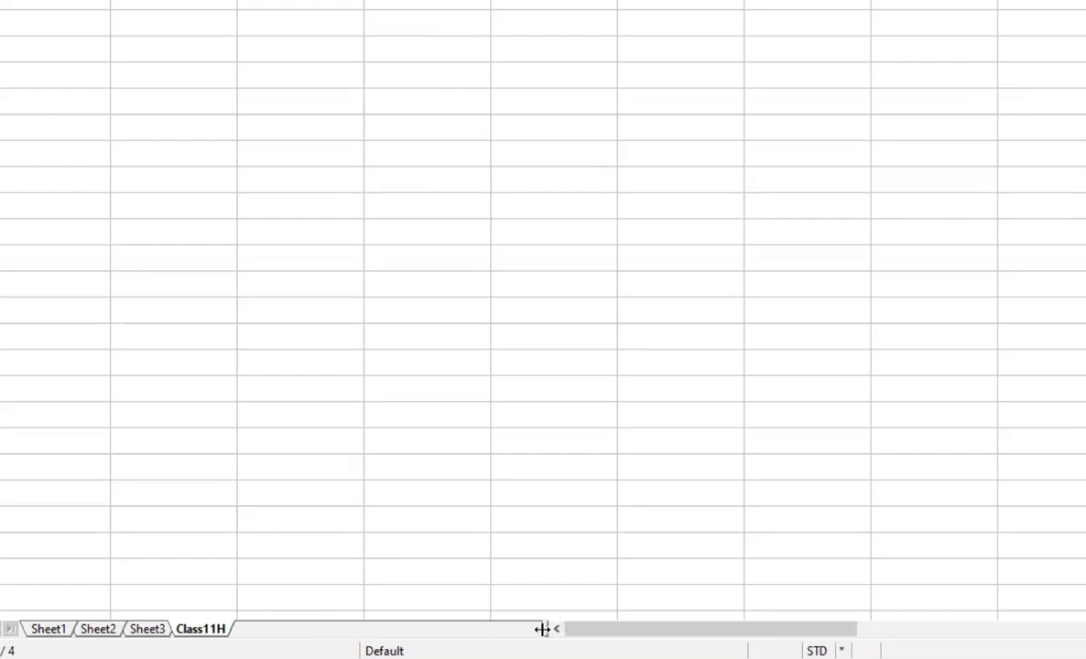
{"action": "double_click", "coordinate": [319, 633]}
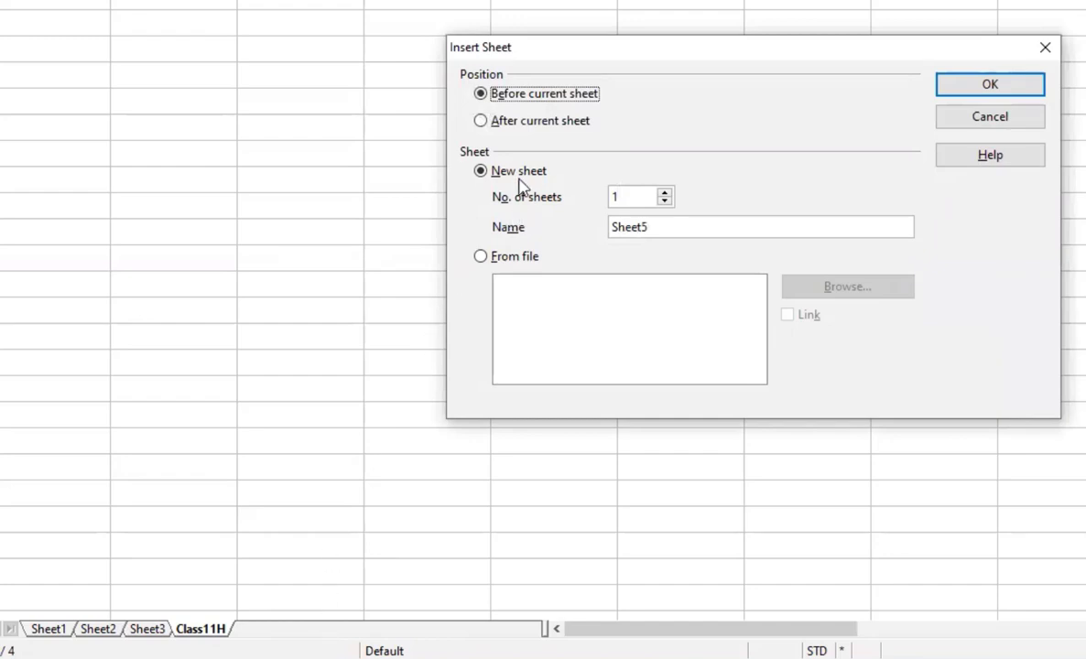
{"action": "left_click", "coordinate": [483, 122]}
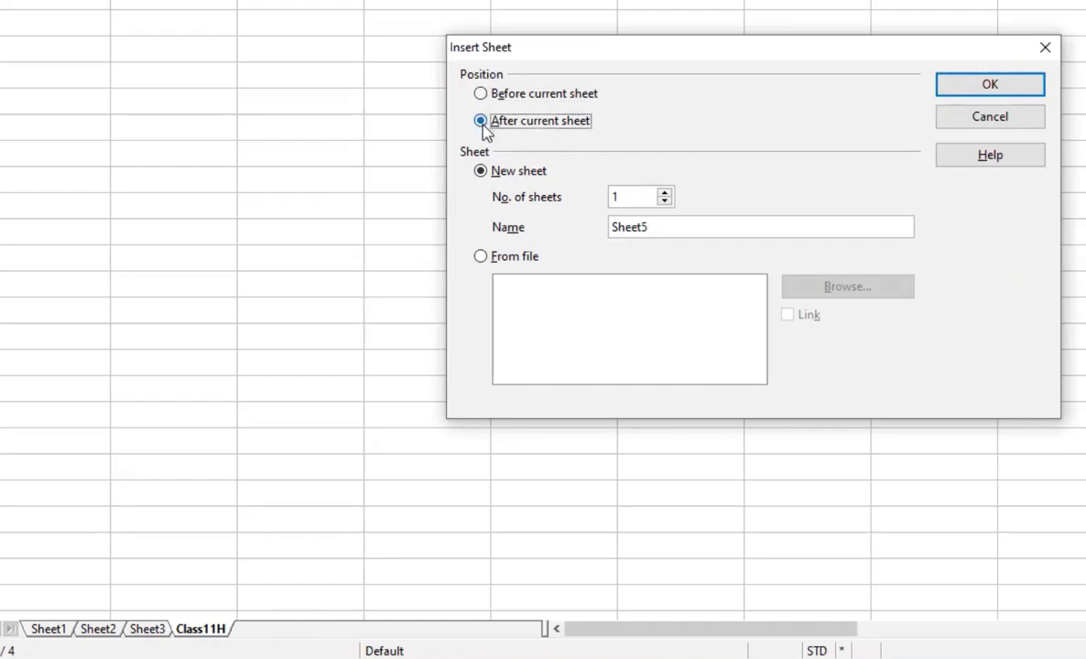
{"action": "left_click_drag", "start_coordinate": [664, 233], "coordinate": [567, 235]}
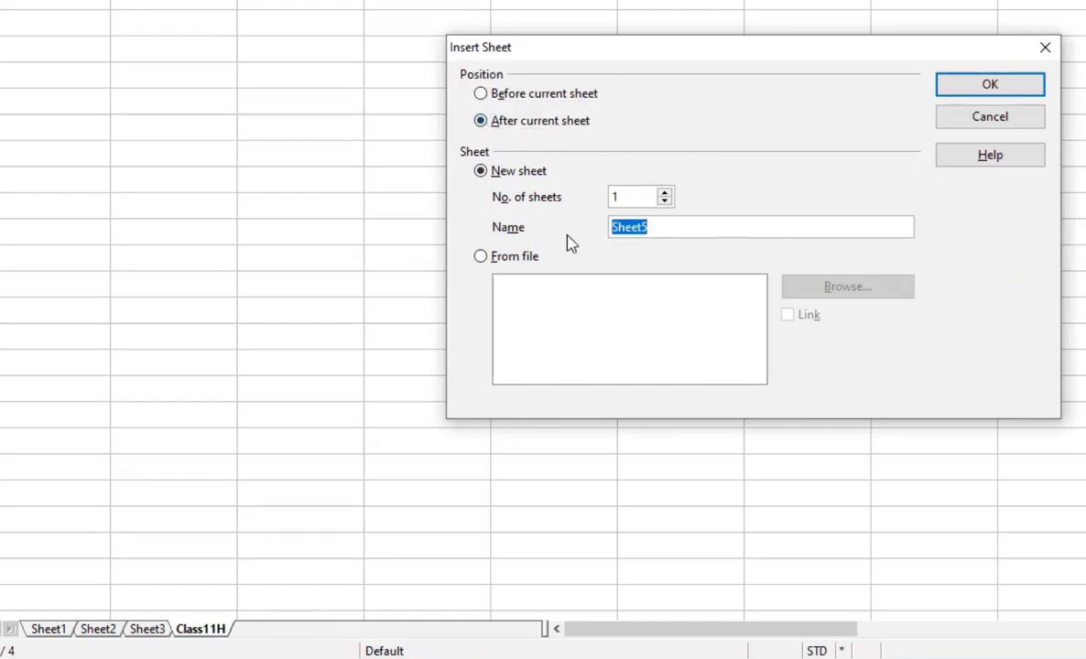
{"action": "type", "text": "Class10A"}
{"action": "key", "text": "Return"}
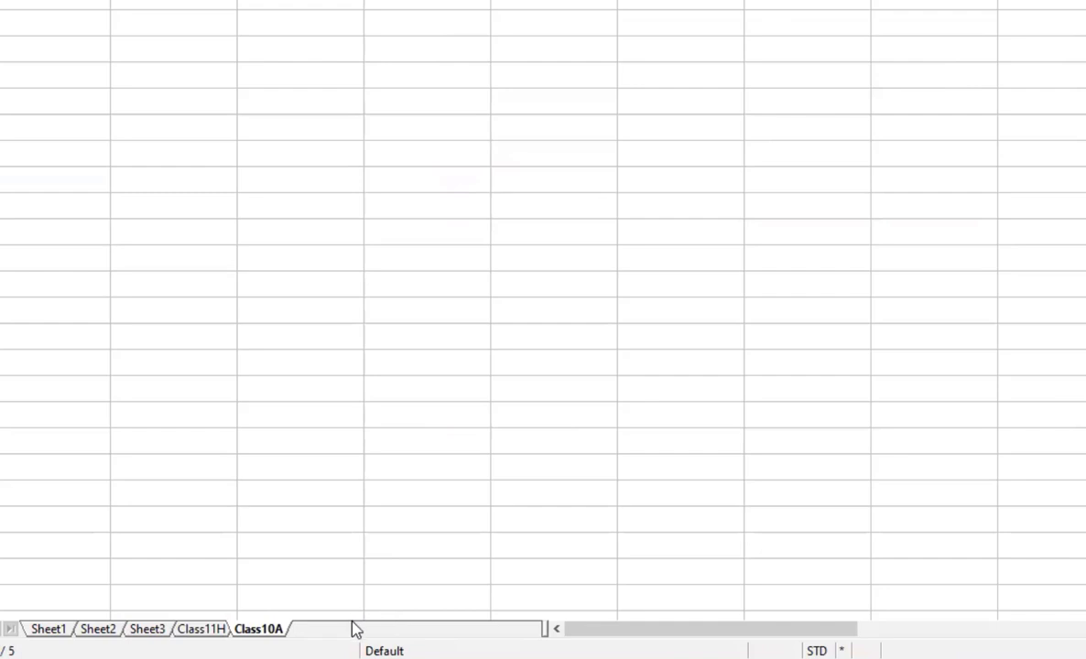
- Insert a new sheet named Class10B before the Class10A sheet
{"action": "left_click", "coordinate": [105, 32]}
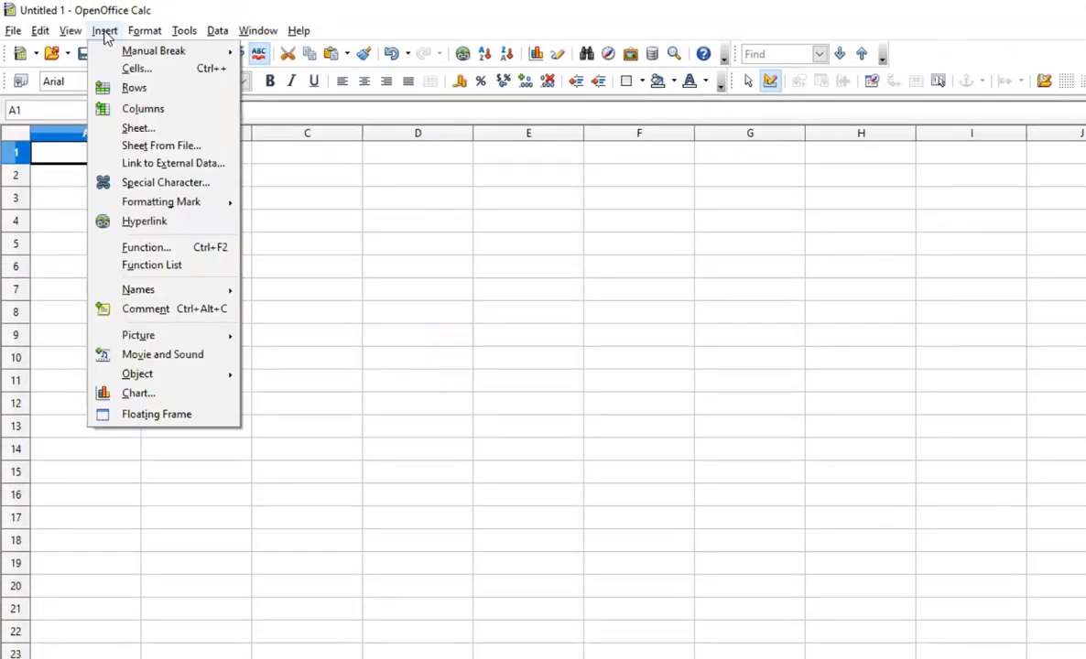
{"action": "left_click", "coordinate": [110, 128]}
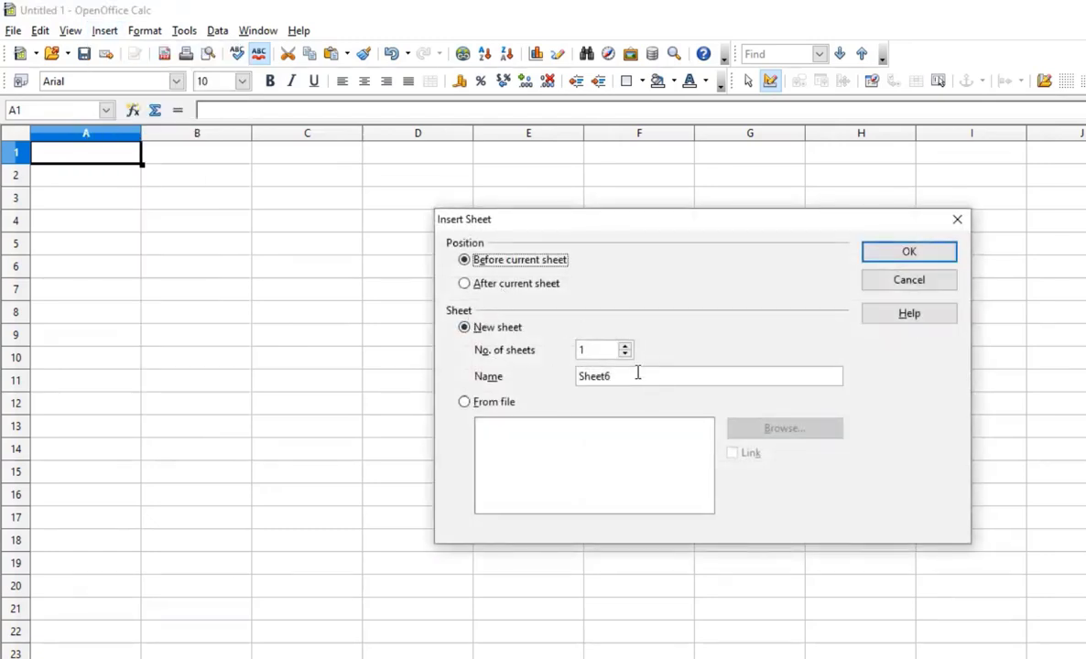
{"action": "left_click_drag", "start_coordinate": [637, 376], "coordinate": [518, 378]}
{"action": "type", "text": "Class"}
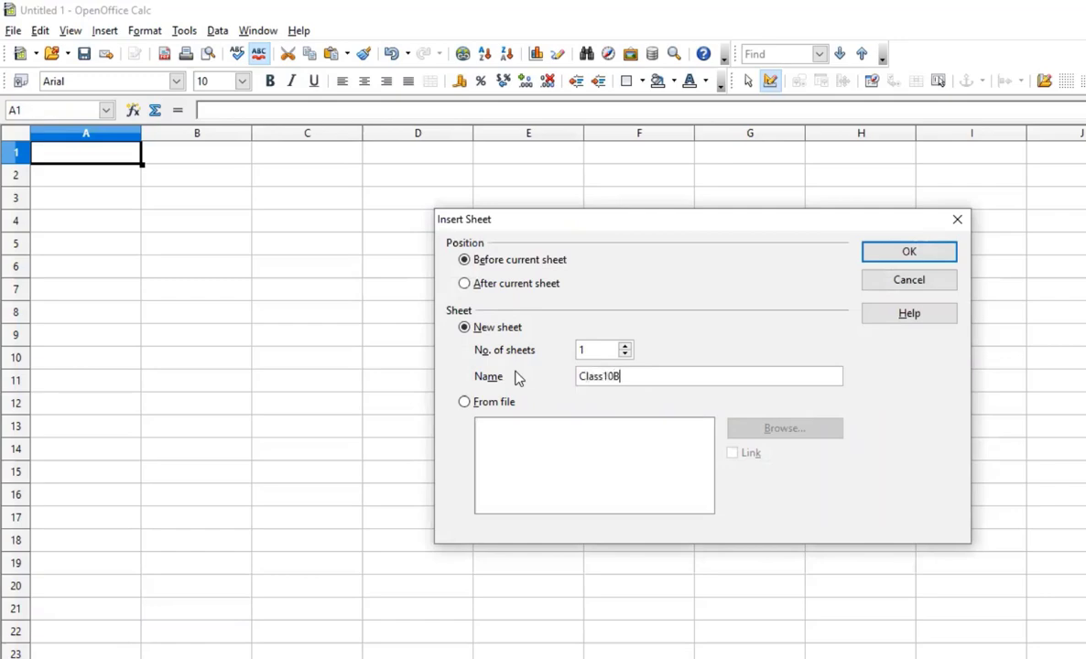
{"action": "type", "text": "10B"}
{"action": "left_click", "coordinate": [921, 252]}
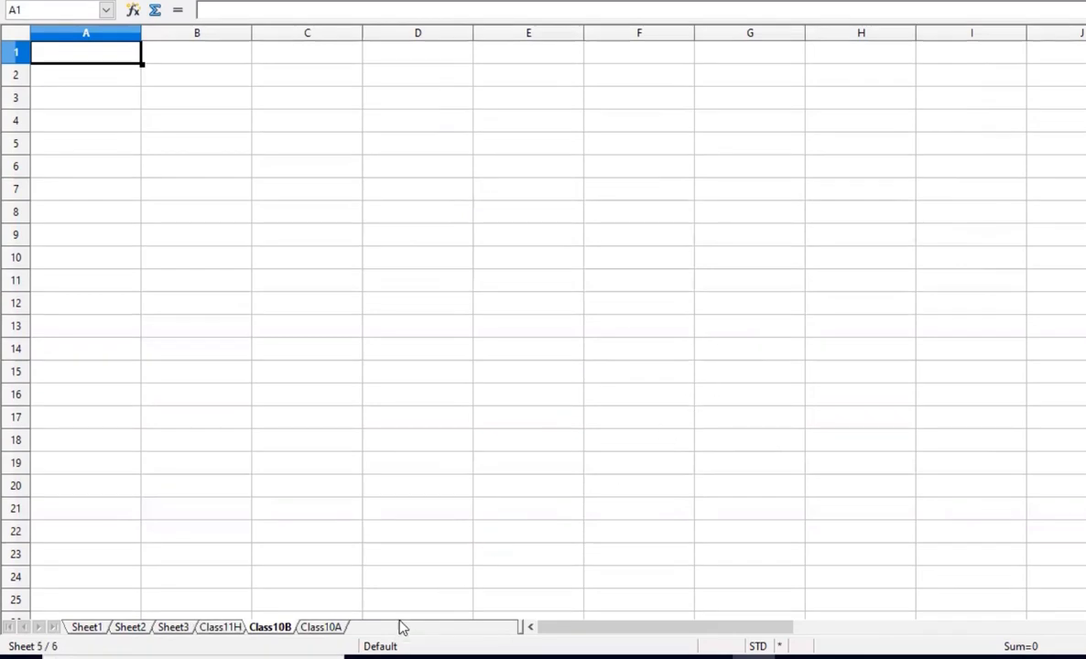
- Start inserting a sheet from an existing file before the Class10B sheet and browse for the source file
{"action": "left_click", "coordinate": [403, 628]}
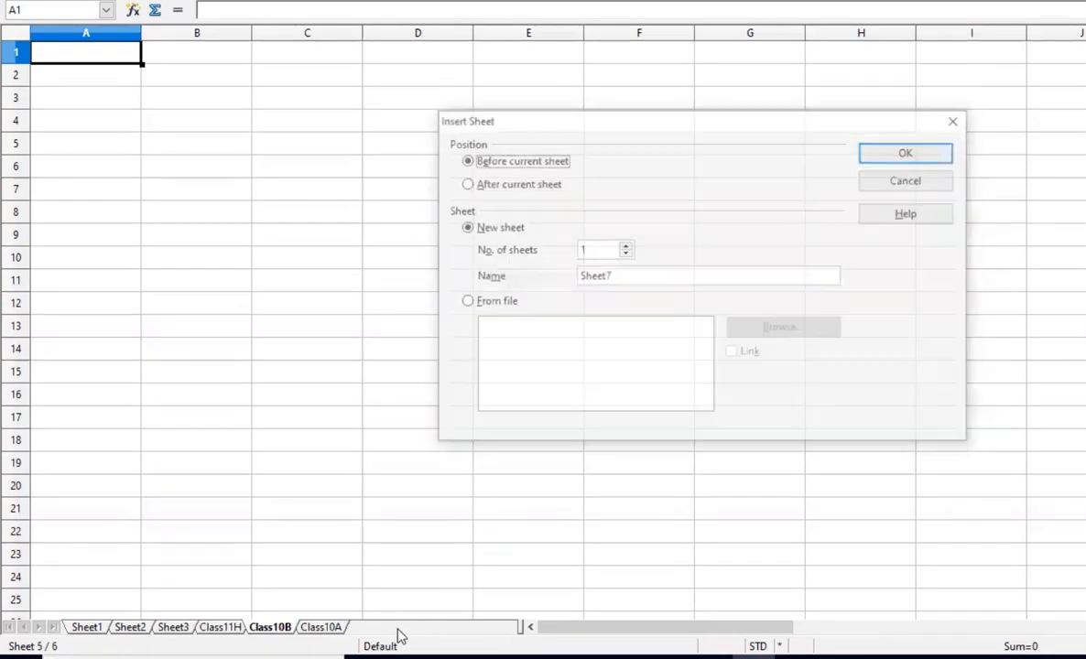
{"action": "left_click", "coordinate": [907, 183]}
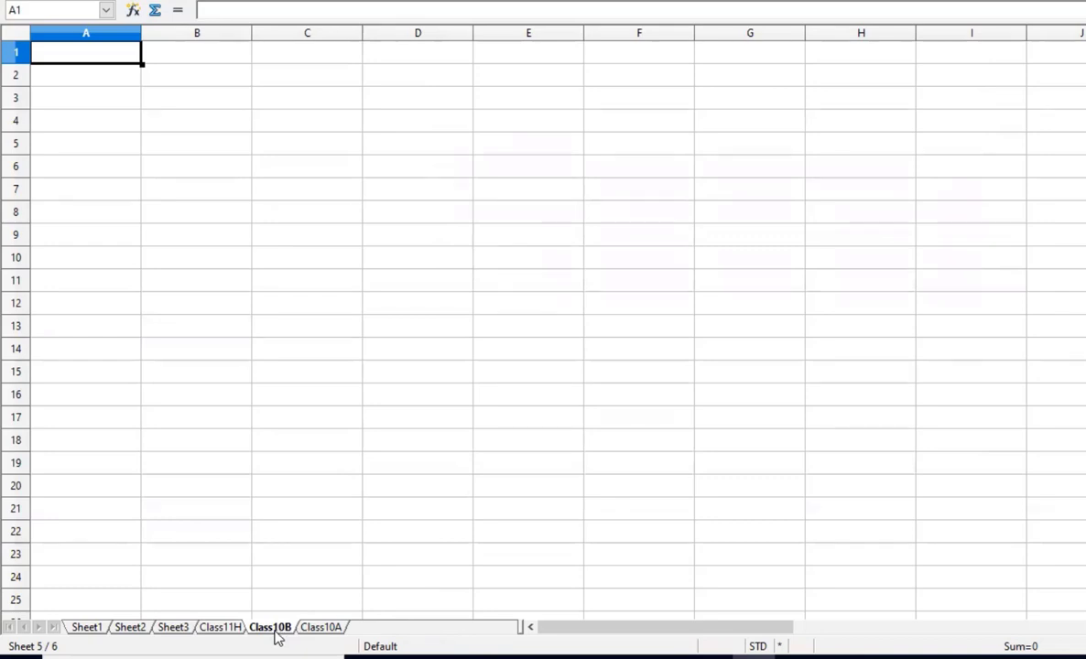
{"action": "left_click", "coordinate": [380, 632]}
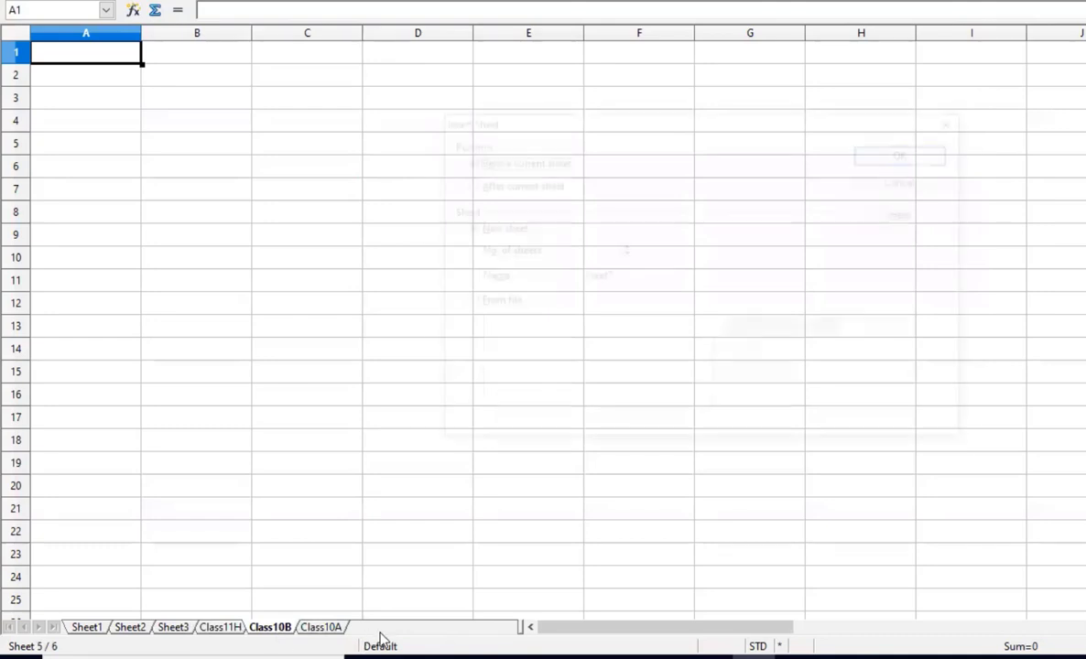
{"action": "left_click", "coordinate": [465, 302]}
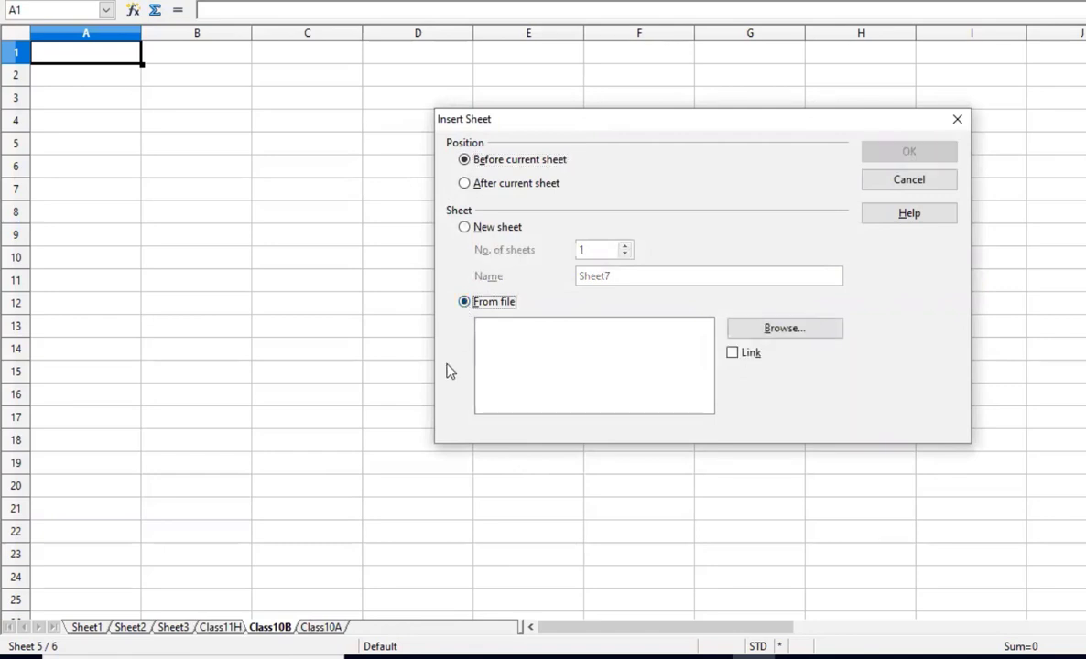
{"action": "left_click", "coordinate": [804, 334]}
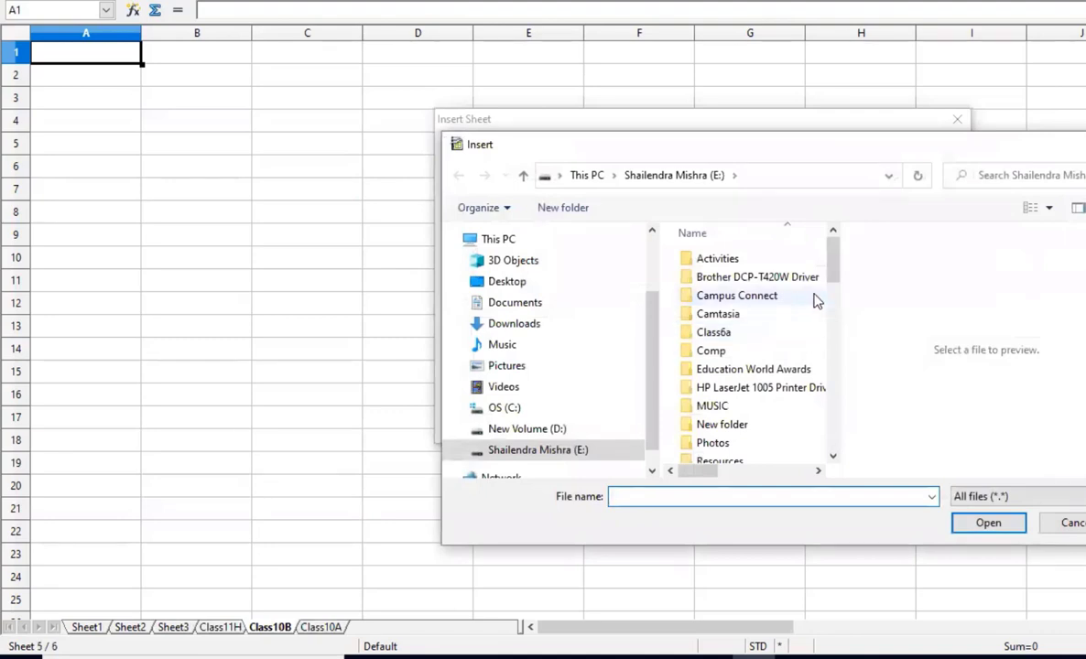
- Load Class10A.ods from the Year 2021_22\Computers\Class 10 folder as the source and select its Sheet1
{"action": "scroll", "coordinate": [740, 392], "scroll_direction": "down", "scroll_amount": 2}
{"action": "double_click", "coordinate": [743, 436]}
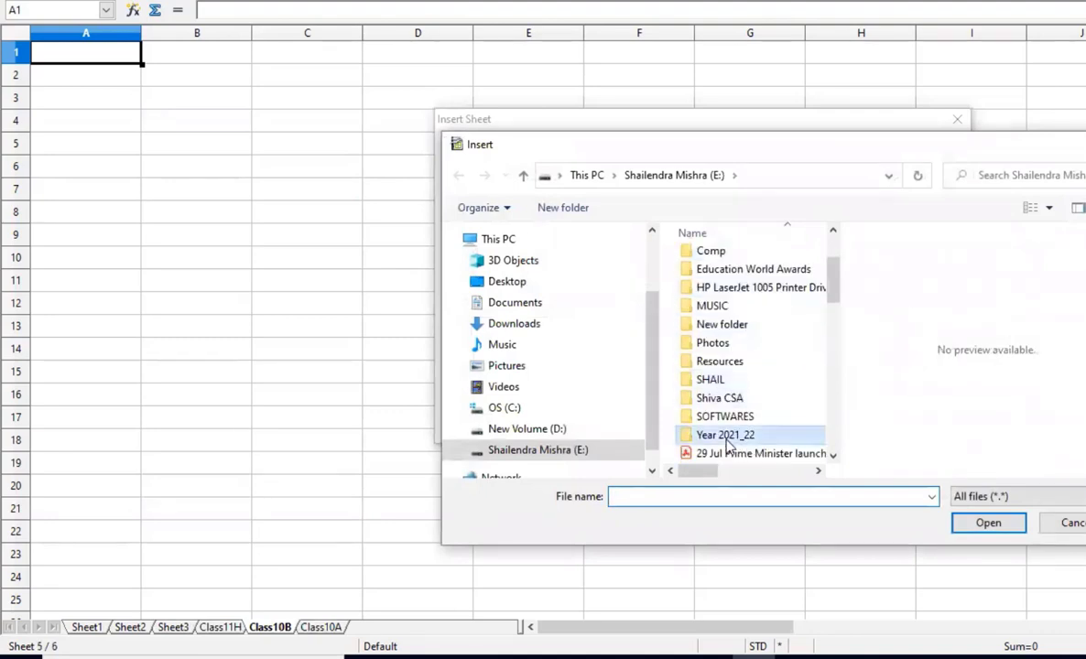
{"action": "scroll", "coordinate": [762, 394], "scroll_direction": "down", "scroll_amount": 2}
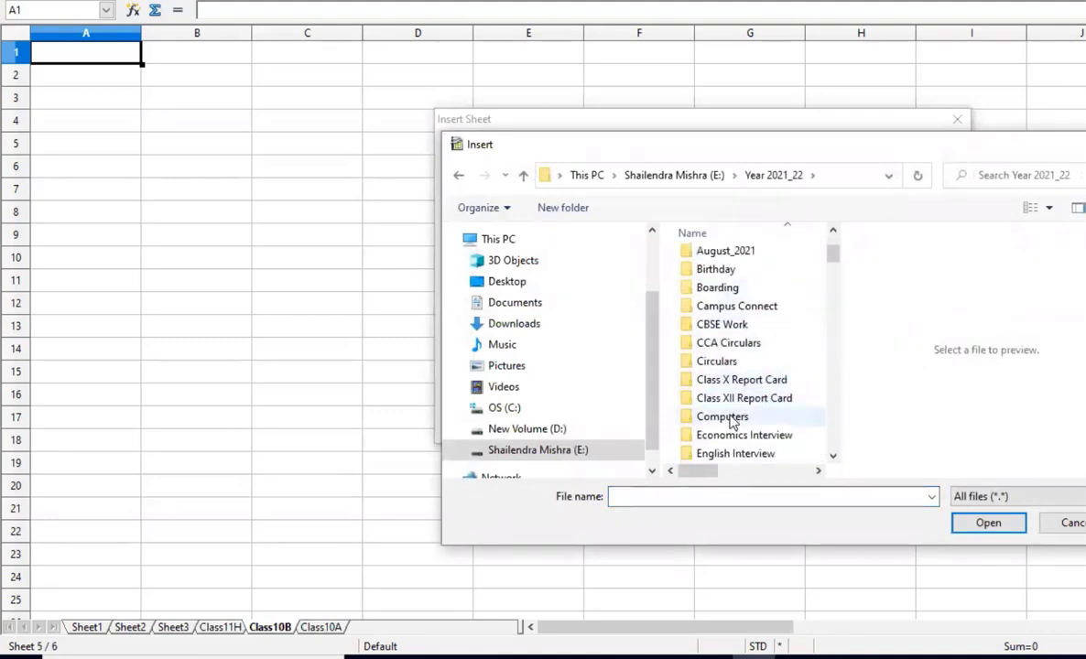
{"action": "double_click", "coordinate": [733, 418]}
{"action": "double_click", "coordinate": [733, 296]}
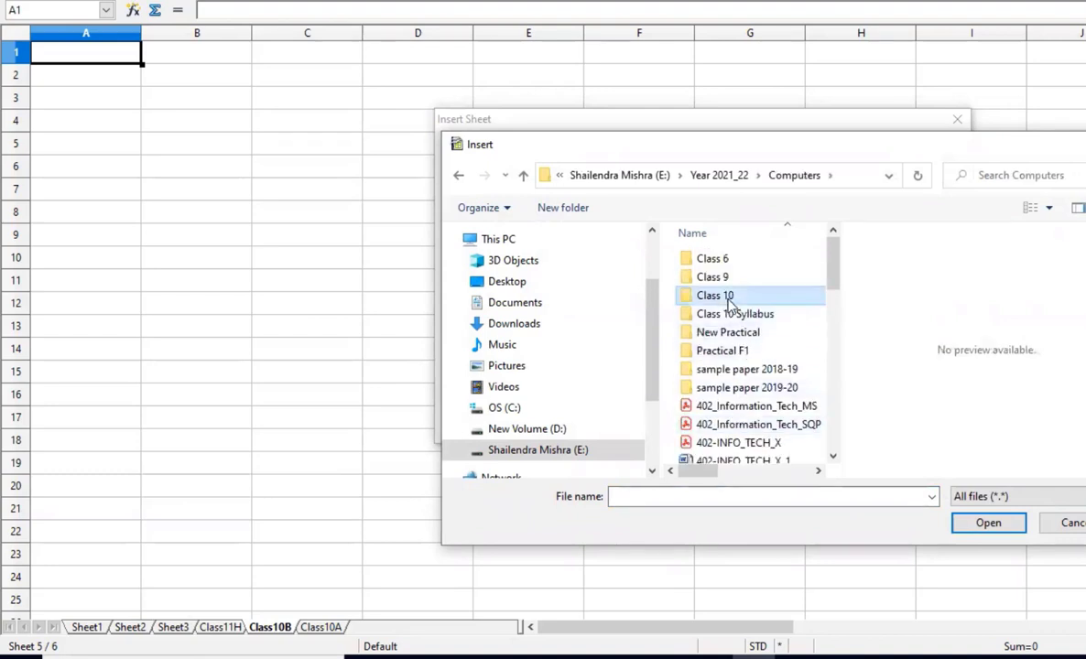
{"action": "scroll", "coordinate": [802, 371], "scroll_direction": "down", "scroll_amount": 2}
{"action": "scroll", "coordinate": [800, 371], "scroll_direction": "down", "scroll_amount": 5}
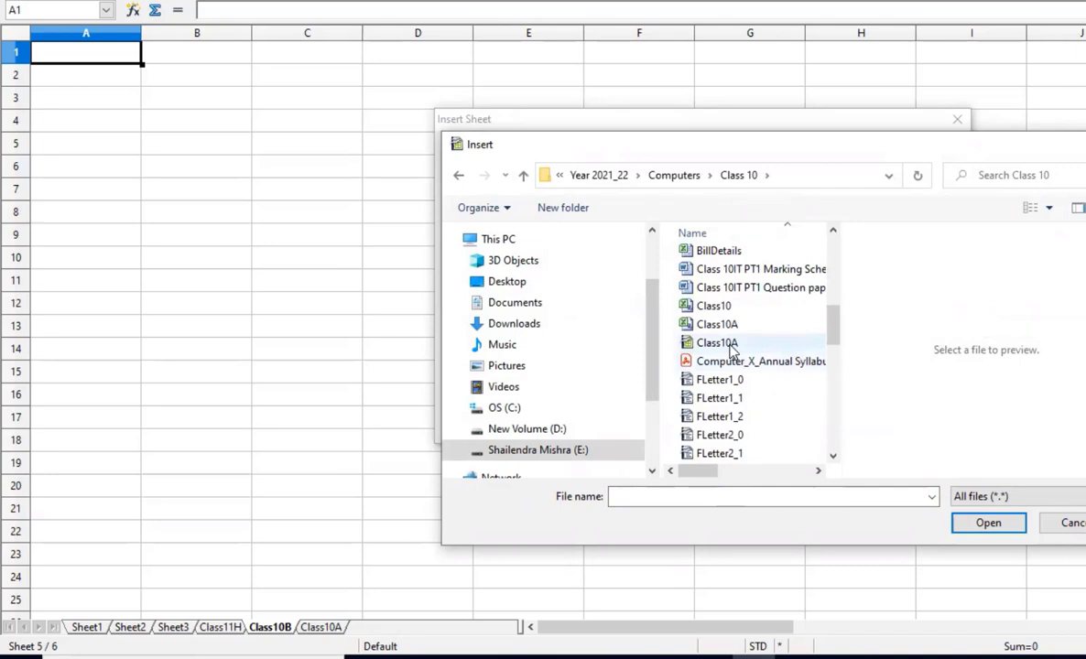
{"action": "left_click", "coordinate": [731, 347]}
{"action": "left_click", "coordinate": [981, 525]}
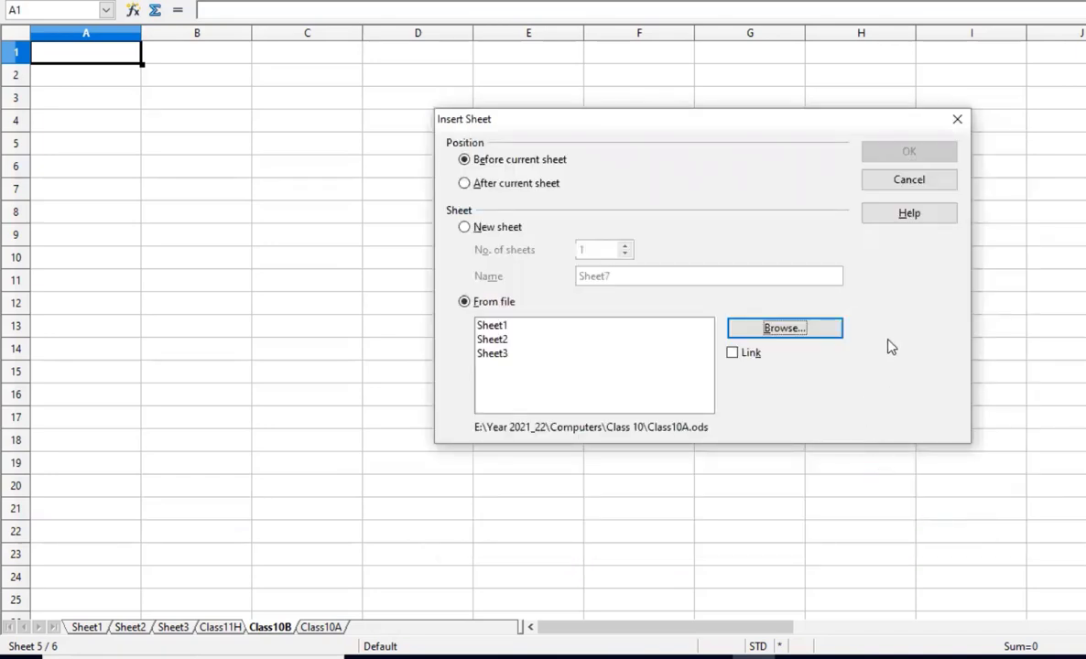
{"action": "left_click", "coordinate": [497, 327]}
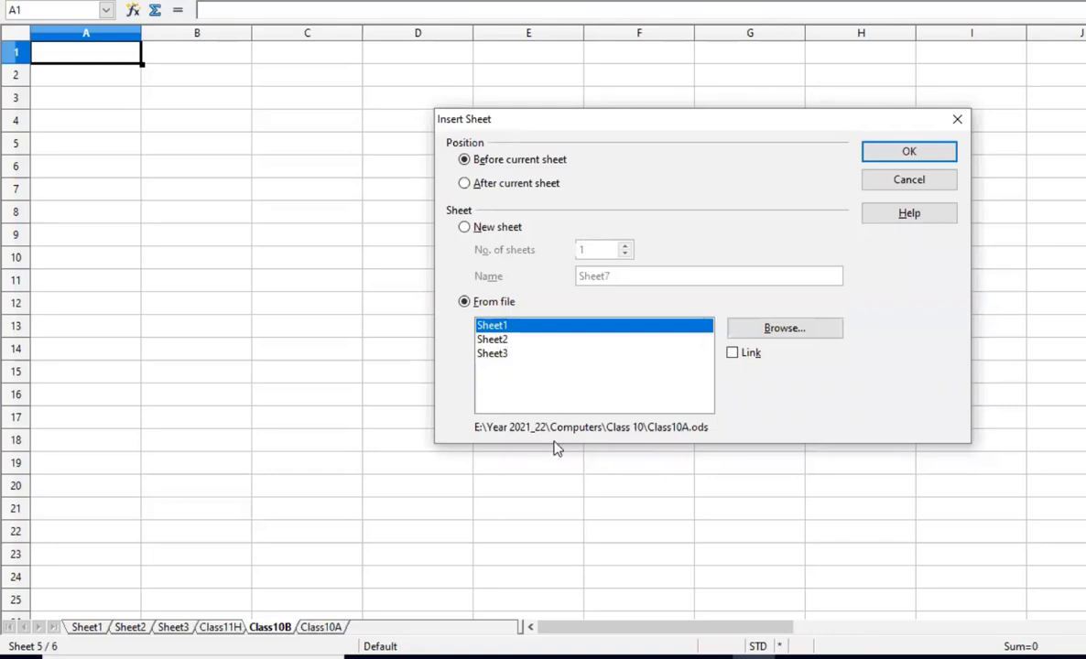
- Switch to File Explorer and open Class10A.ods from E:\Year 2021_22\Computers\Class 10
{"action": "left_click", "coordinate": [625, 658]}
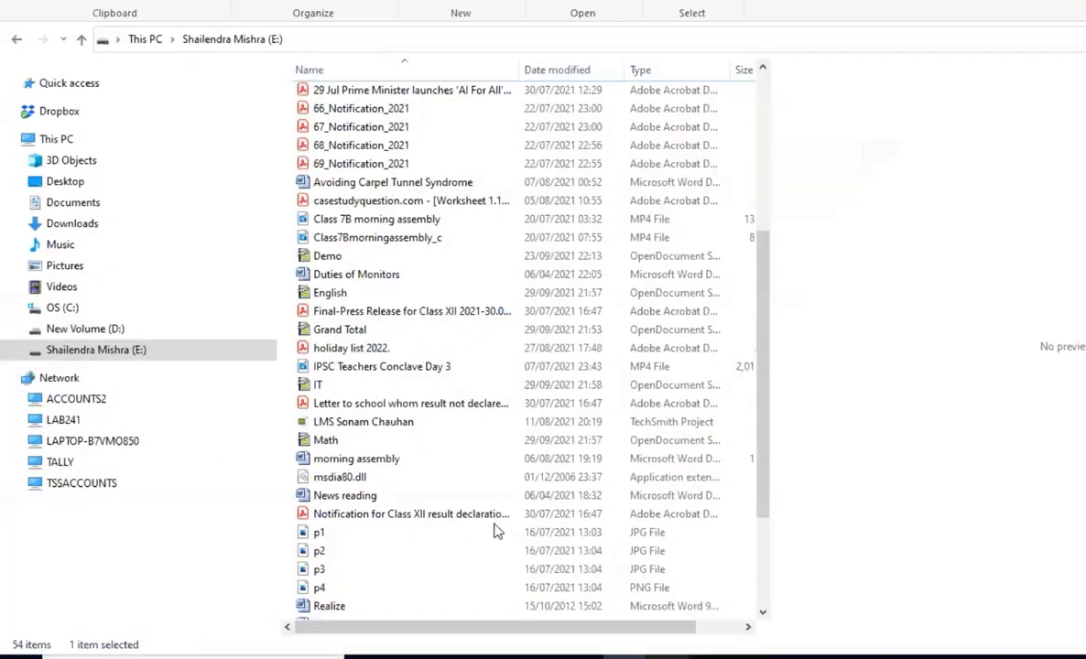
{"action": "left_click", "coordinate": [80, 41]}
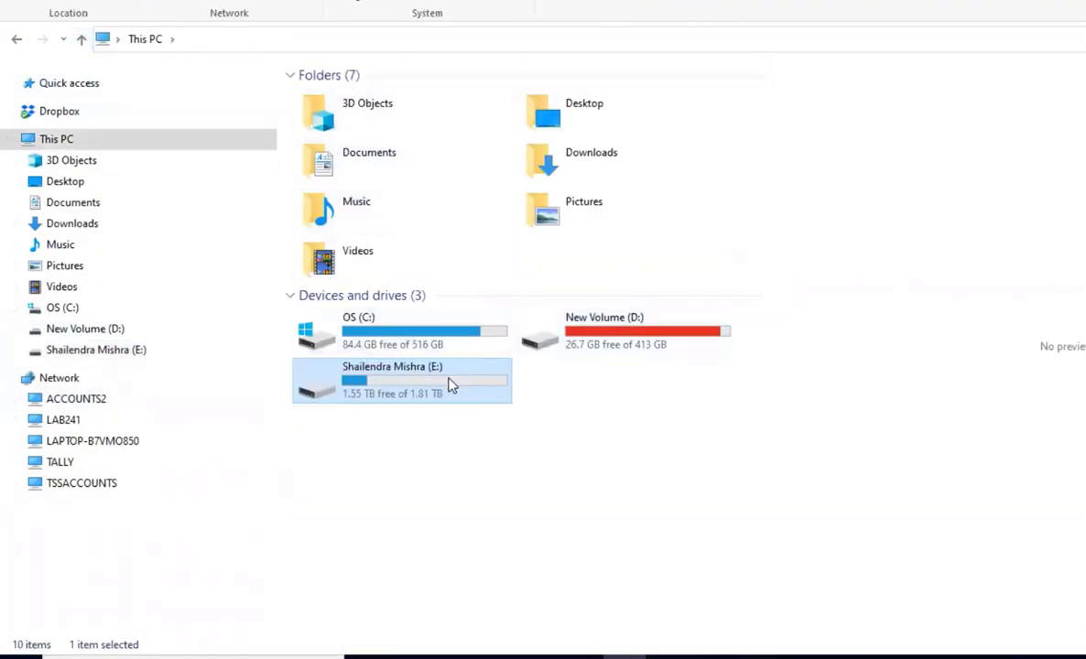
{"action": "double_click", "coordinate": [400, 378]}
{"action": "double_click", "coordinate": [367, 372]}
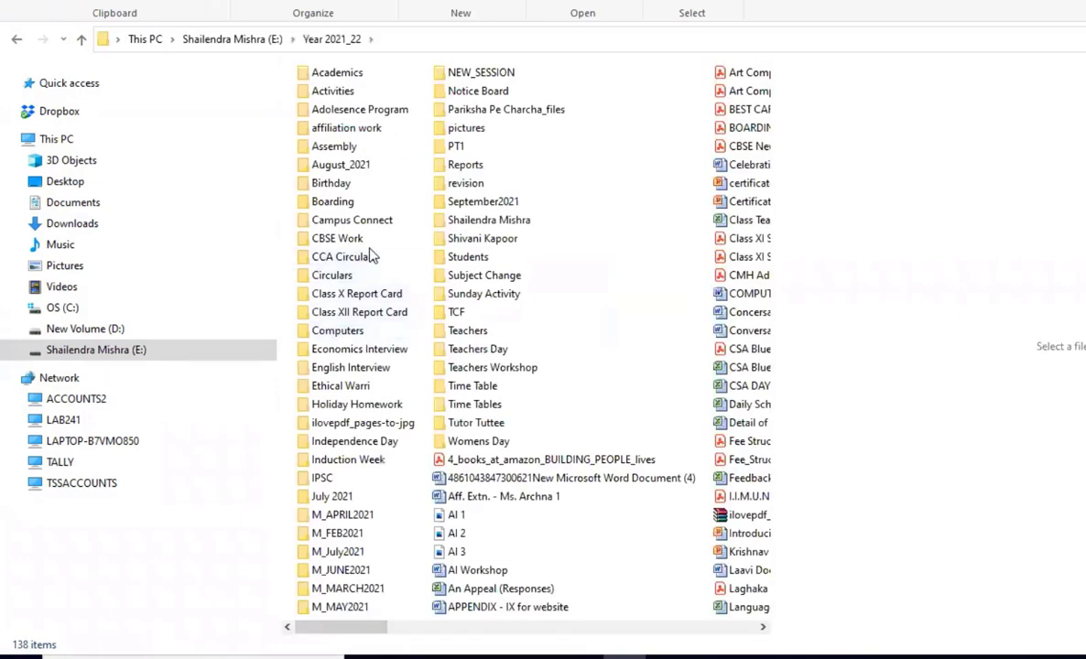
{"action": "left_click", "coordinate": [331, 274]}
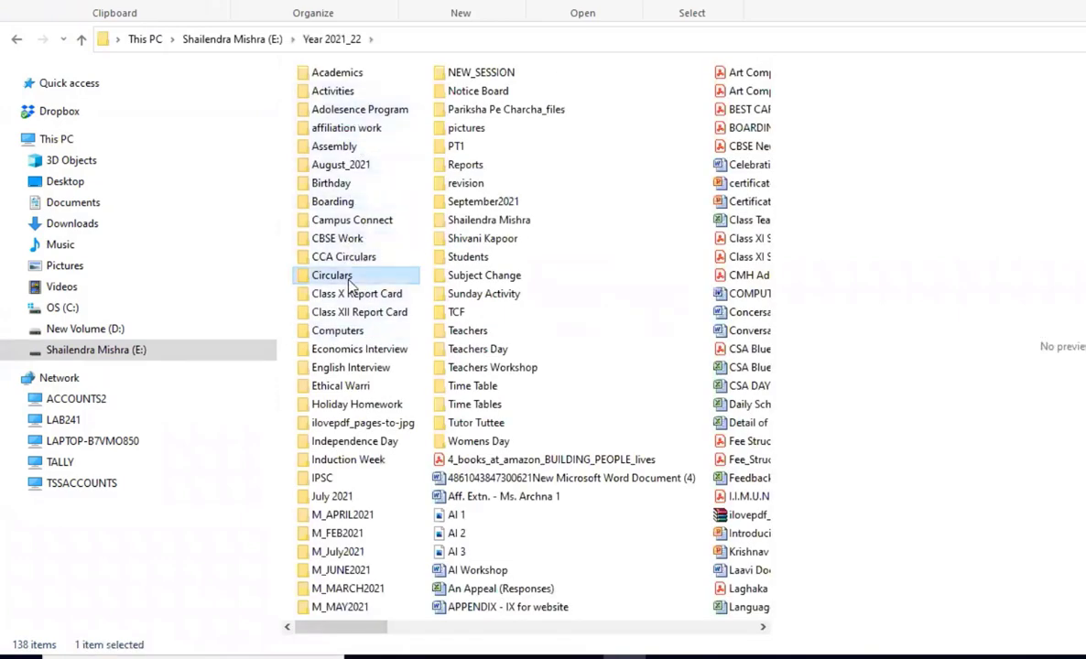
{"action": "left_click", "coordinate": [346, 331]}
{"action": "double_click", "coordinate": [344, 333]}
{"action": "double_click", "coordinate": [362, 132]}
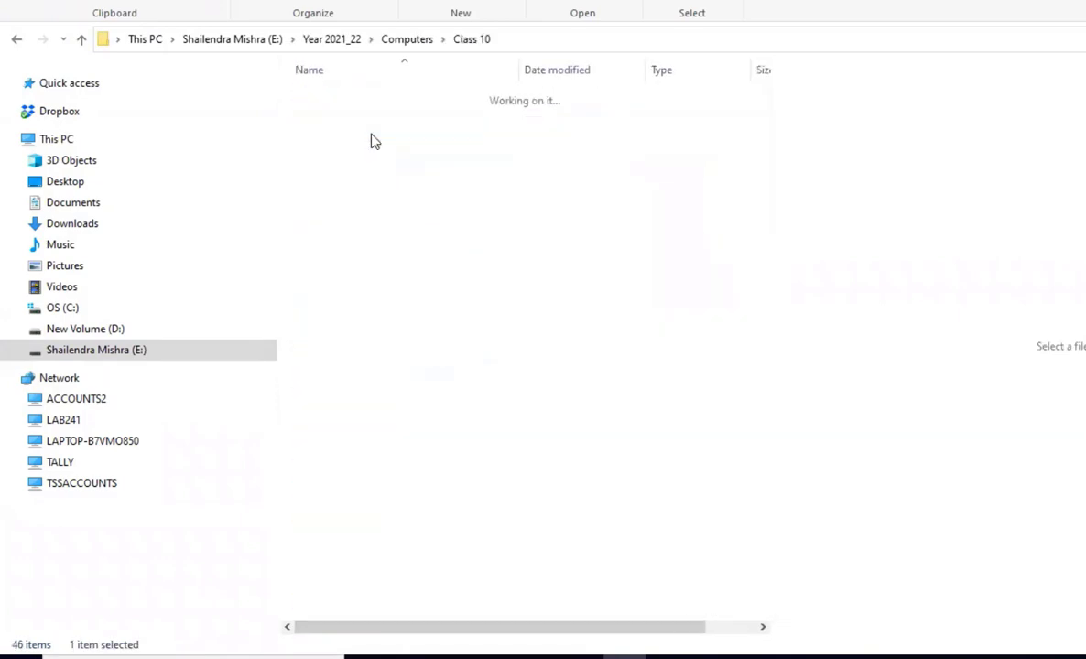
{"action": "scroll", "coordinate": [394, 513], "scroll_direction": "down", "scroll_amount": 1}
{"action": "double_click", "coordinate": [344, 518]}
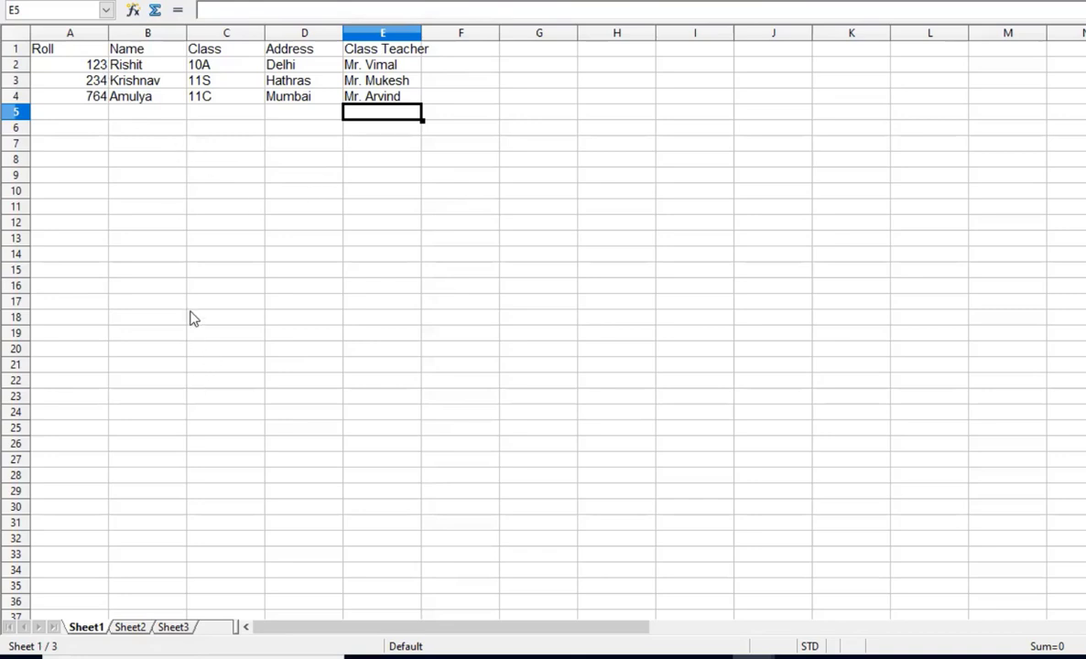
- Look at Sheet2 and Sheet1 of Class10A.ods, and return to the Untitled 1 workbook
{"action": "left_click", "coordinate": [142, 630]}
{"action": "left_click", "coordinate": [86, 630]}
{"action": "mouse_move", "coordinate": [757, 626]}
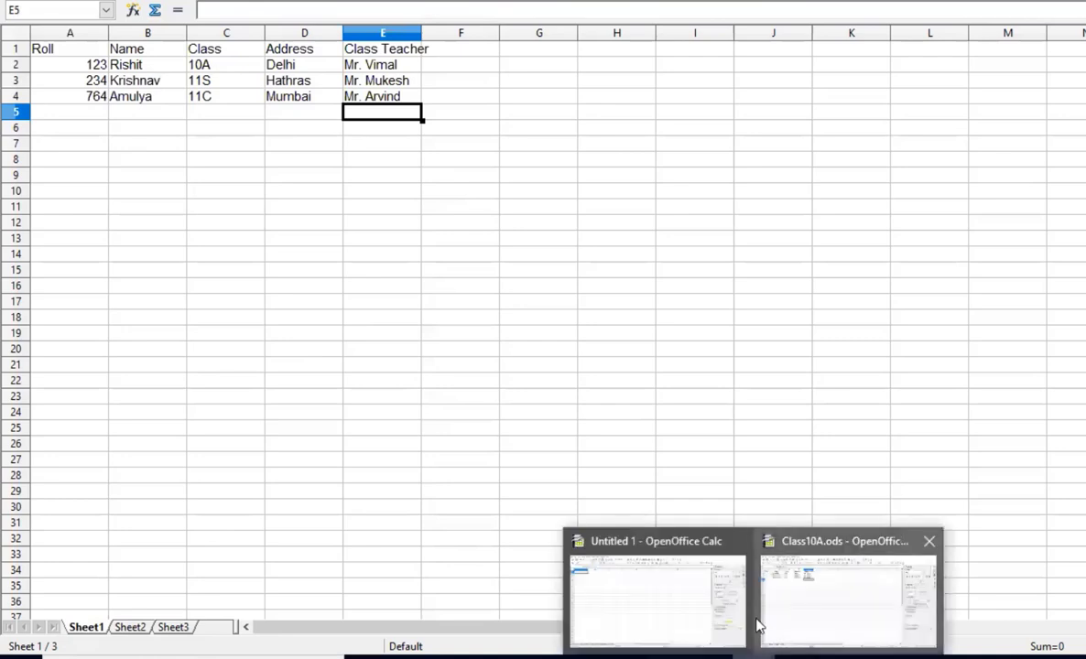
{"action": "left_click", "coordinate": [704, 611]}
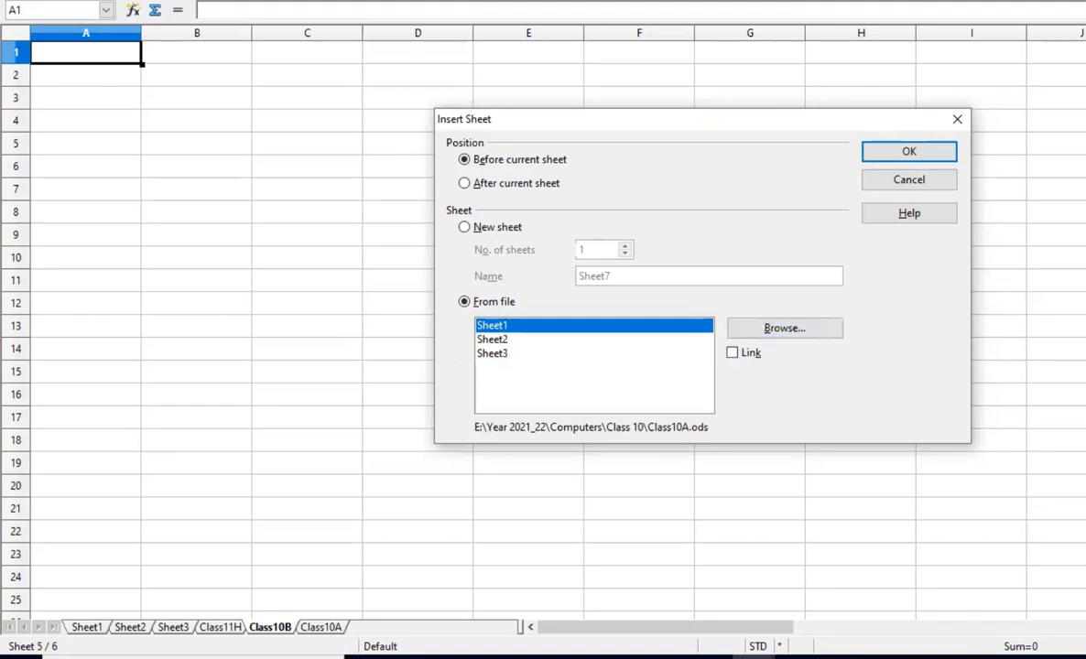
- Insert Sheet1 of Class10A.ods before the Class10B sheet as a linked sheet and update all links
{"action": "left_click_drag", "start_coordinate": [806, 340], "coordinate": [794, 314]}
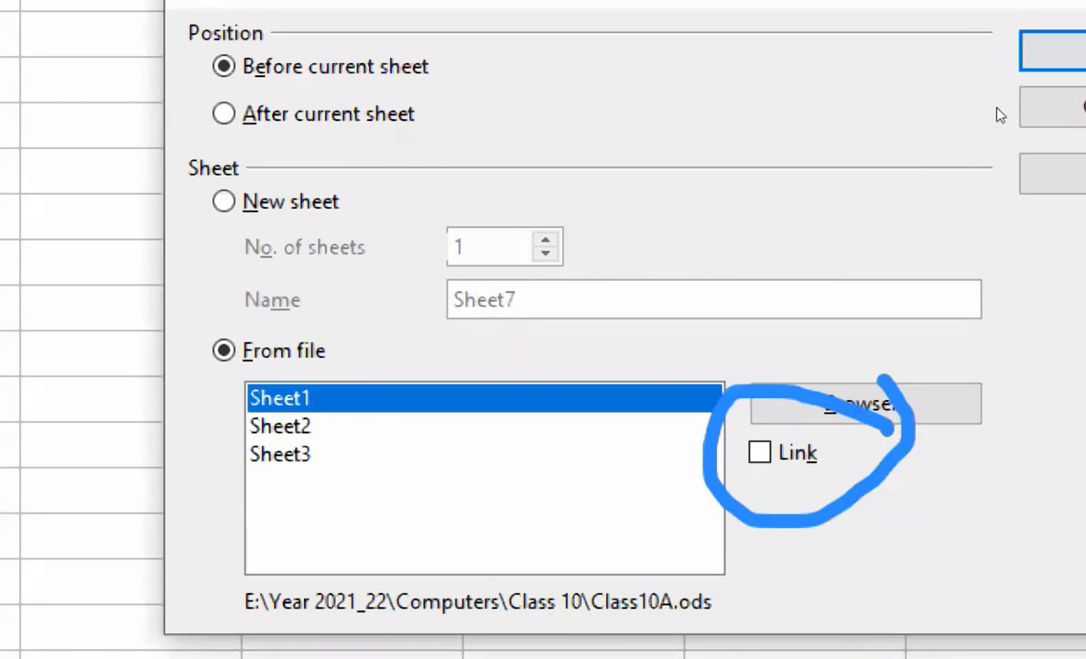
{"action": "key", "text": "alt+k"}
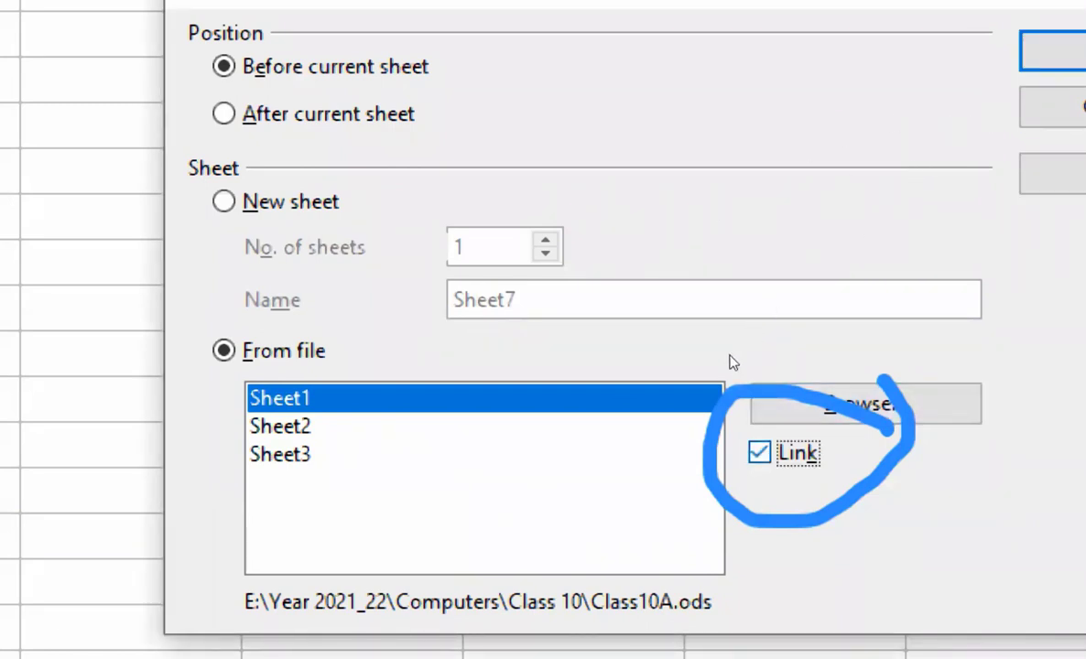
{"action": "key", "text": "Return"}
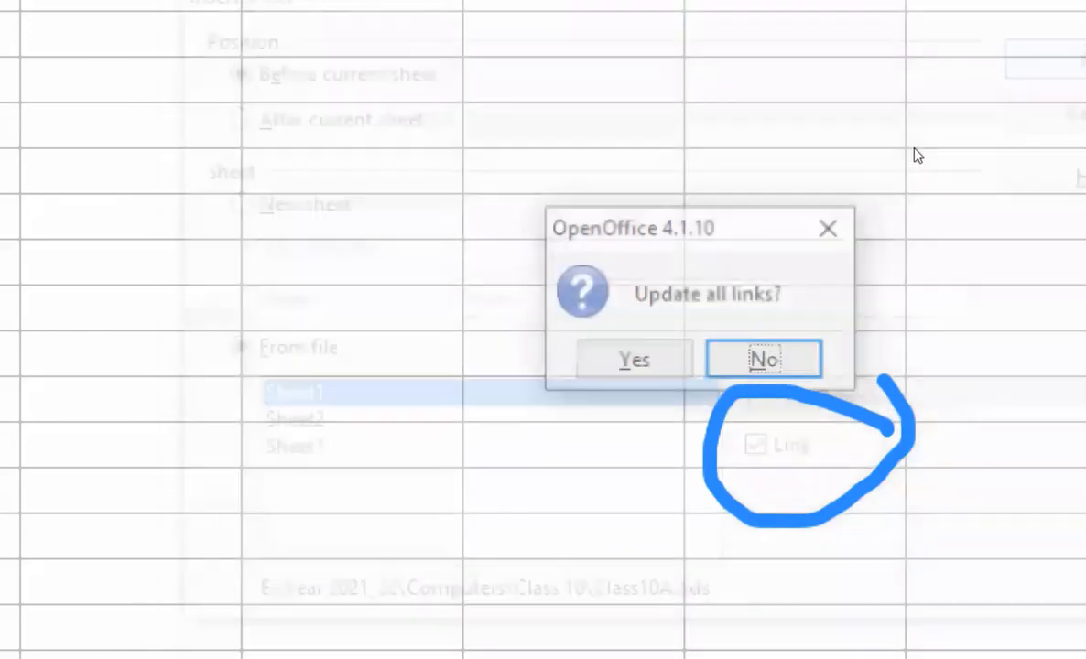
{"action": "key", "text": "Left"}
{"action": "key", "text": "Return"}
- Arrange the Untitled 1 and Class10A.ods windows side by side
{"action": "double_click", "coordinate": [677, 290]}
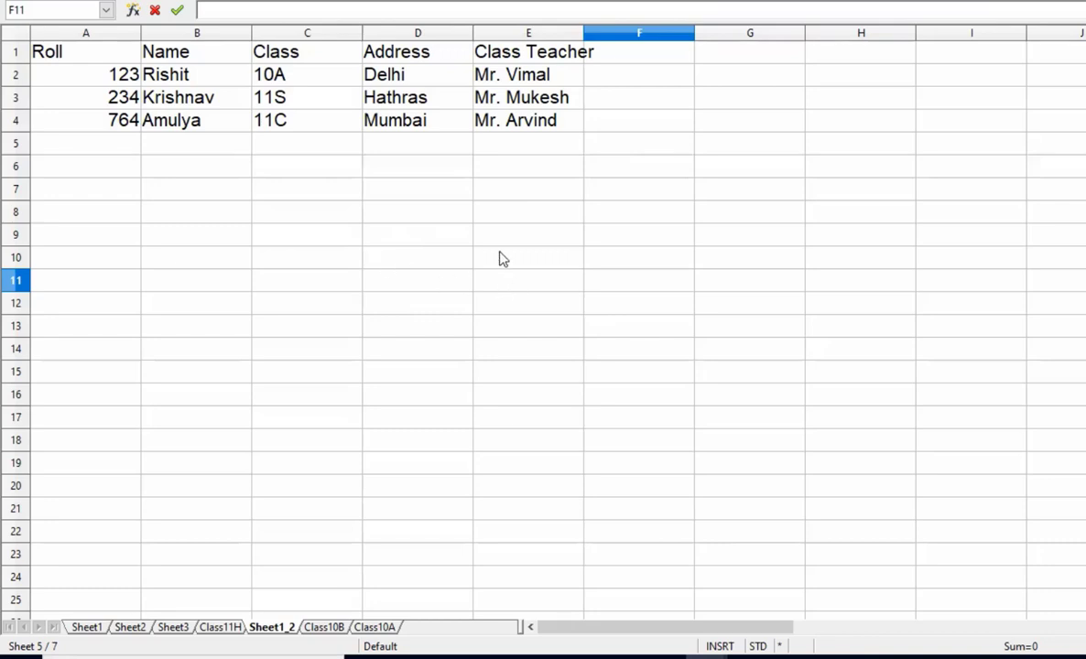
{"action": "left_click", "coordinate": [764, 213]}
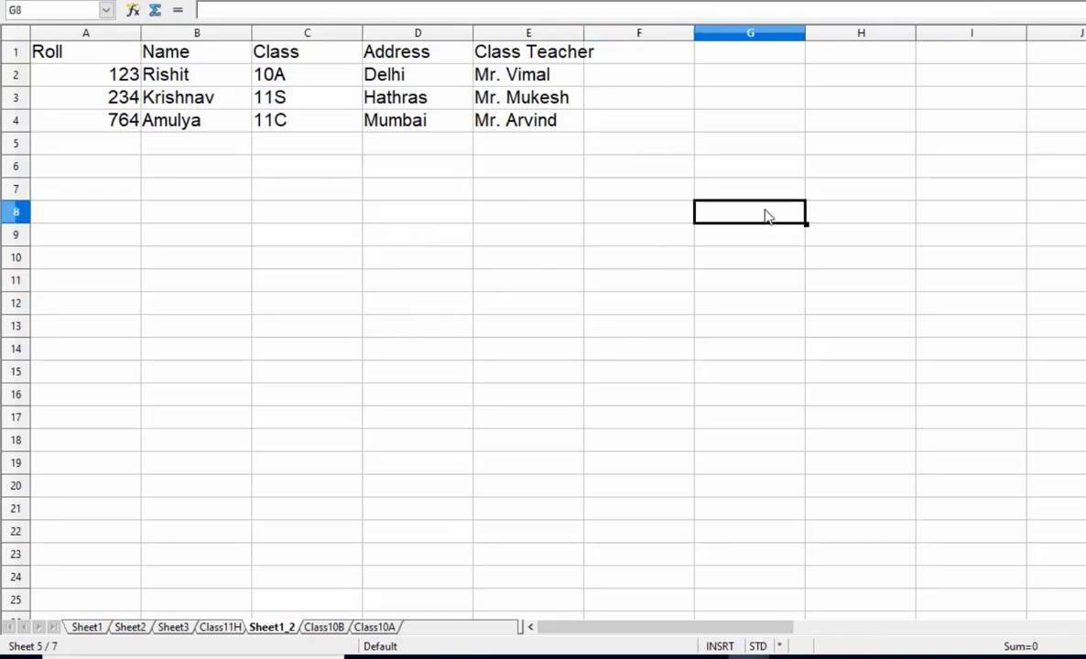
{"action": "key", "text": "ctrl+F5"}
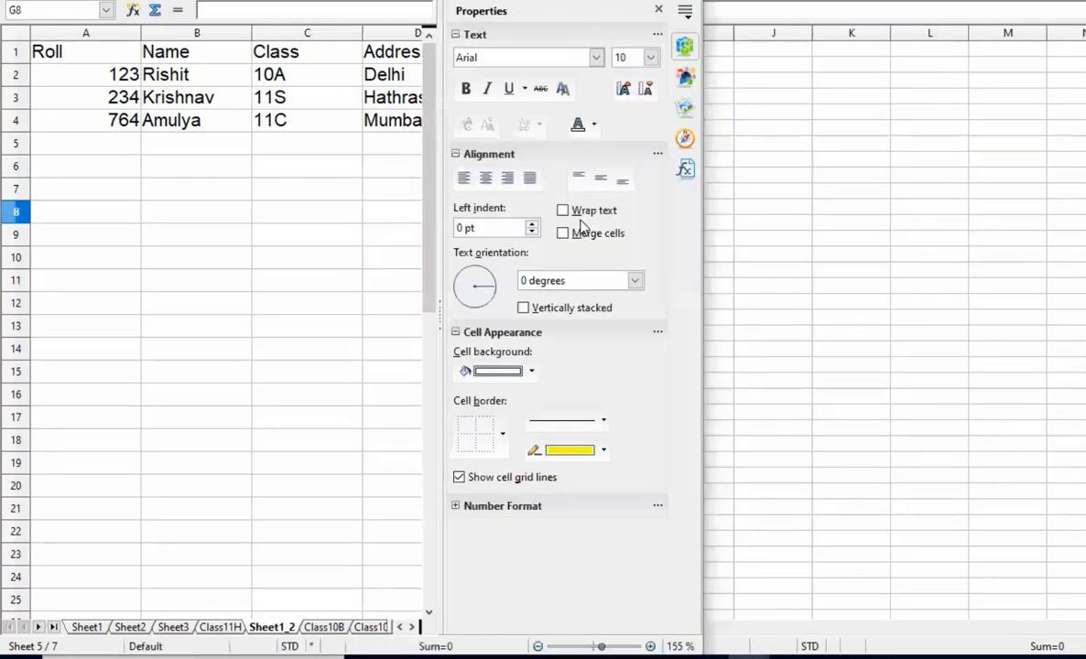
{"action": "left_click", "coordinate": [851, 244]}
{"action": "key", "text": "super+Right"}
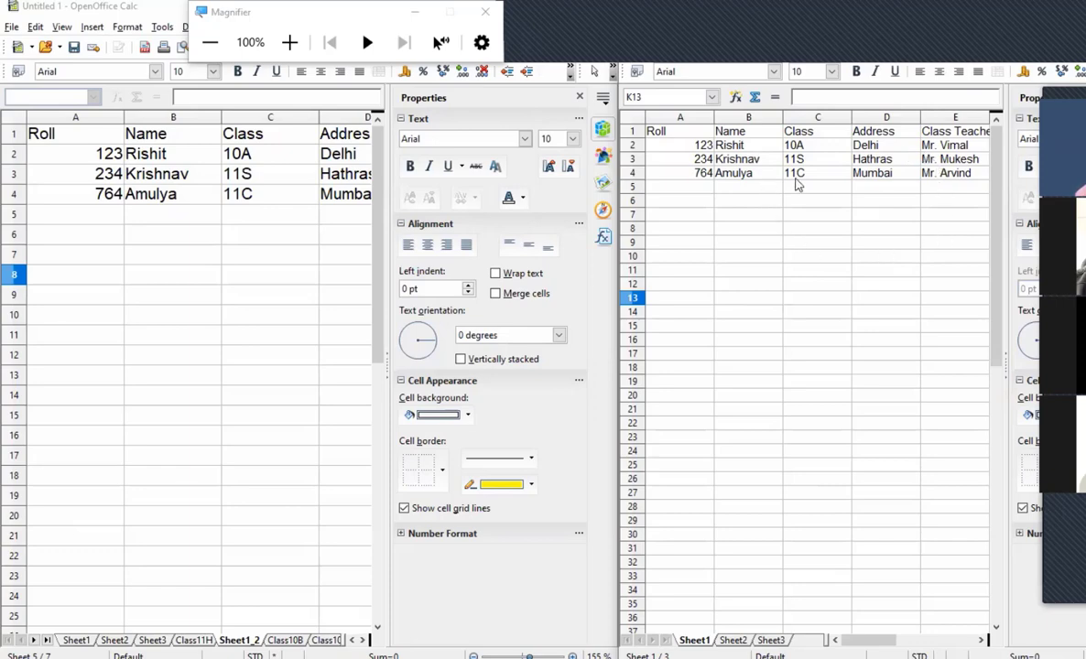
- Hide the Properties sidebar in both workbooks to show more of their columns
{"action": "left_click", "coordinate": [245, 284]}
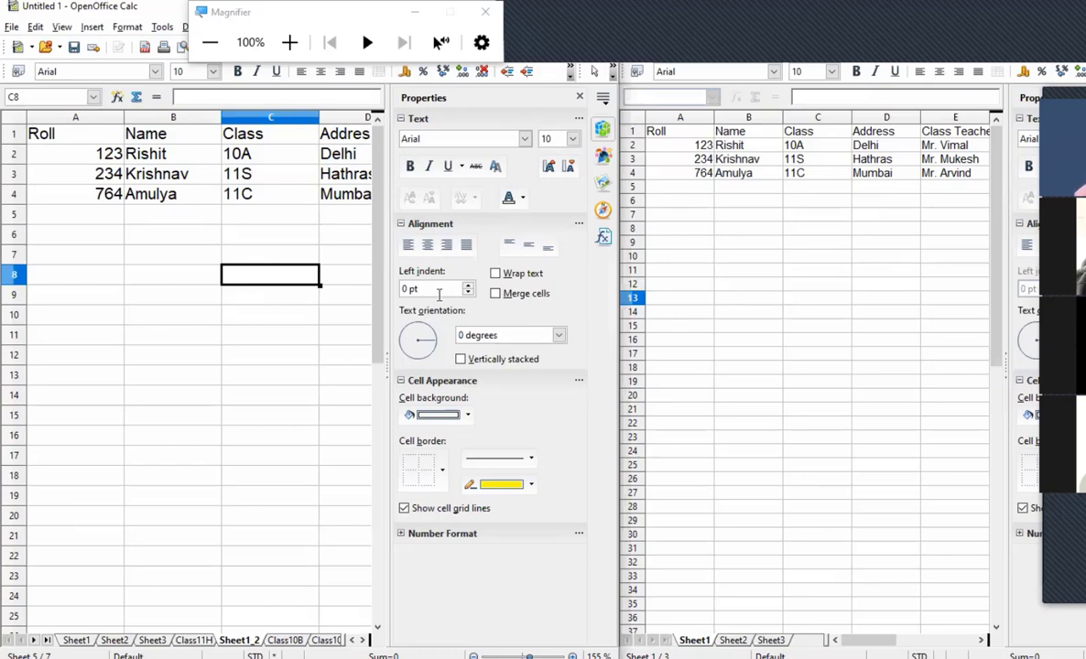
{"action": "left_click", "coordinate": [579, 96]}
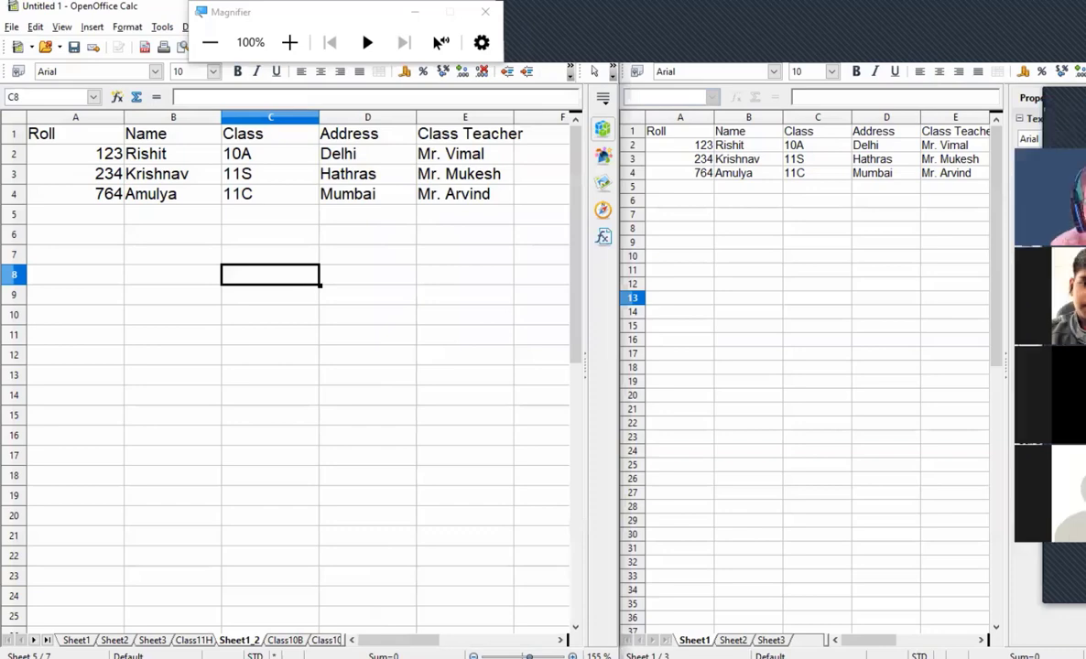
{"action": "left_click", "coordinate": [887, 229]}
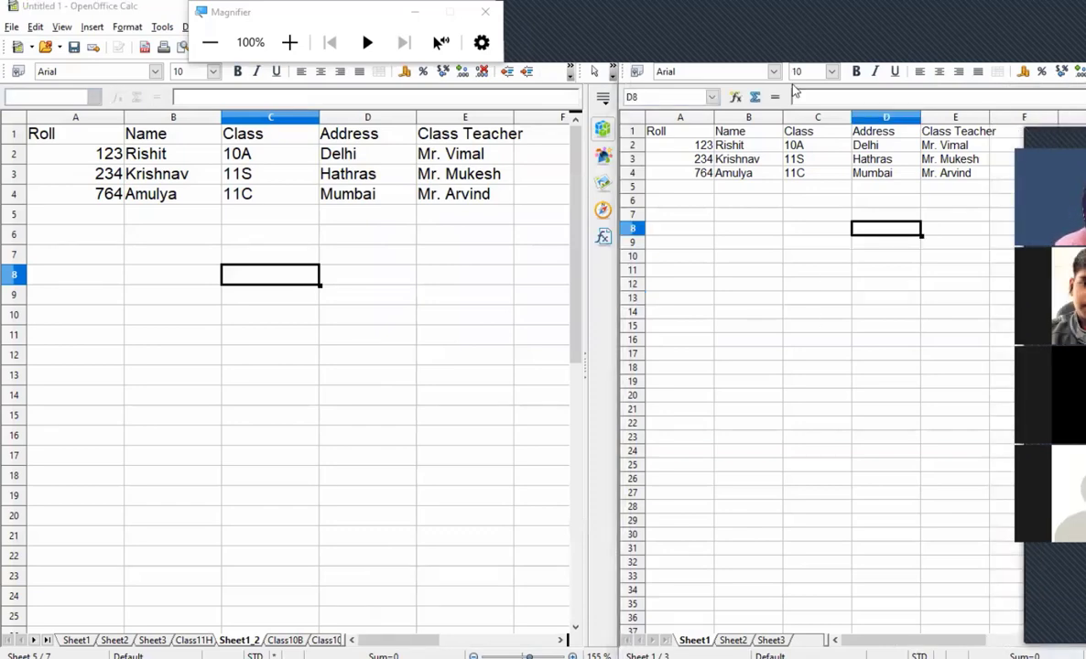
{"action": "left_click", "coordinate": [774, 174]}
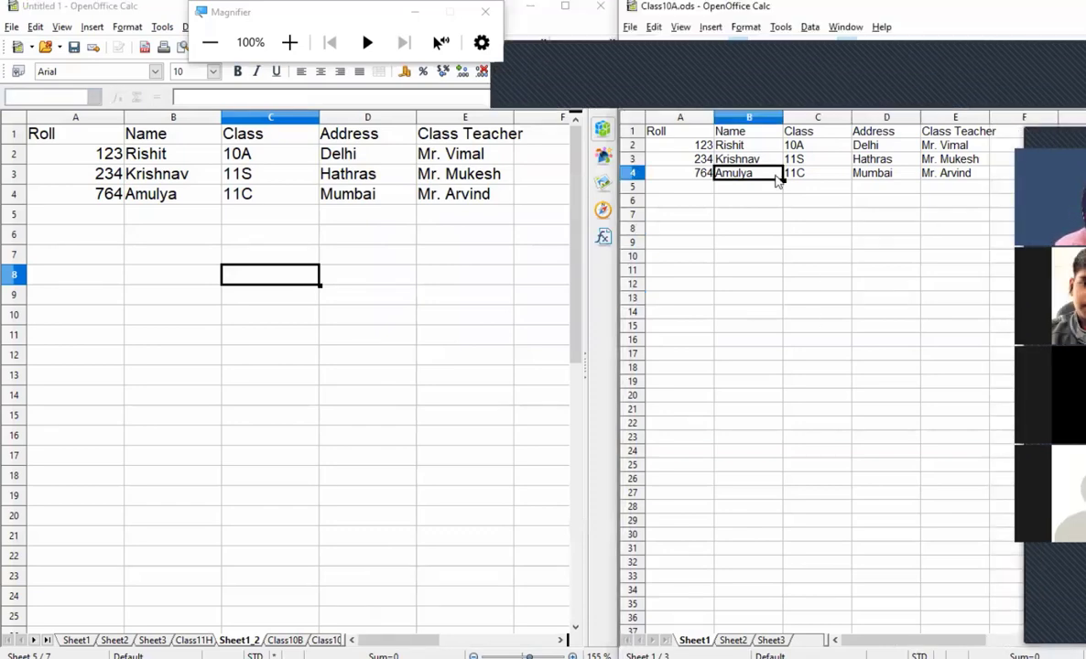
{"action": "left_click", "coordinate": [629, 27]}
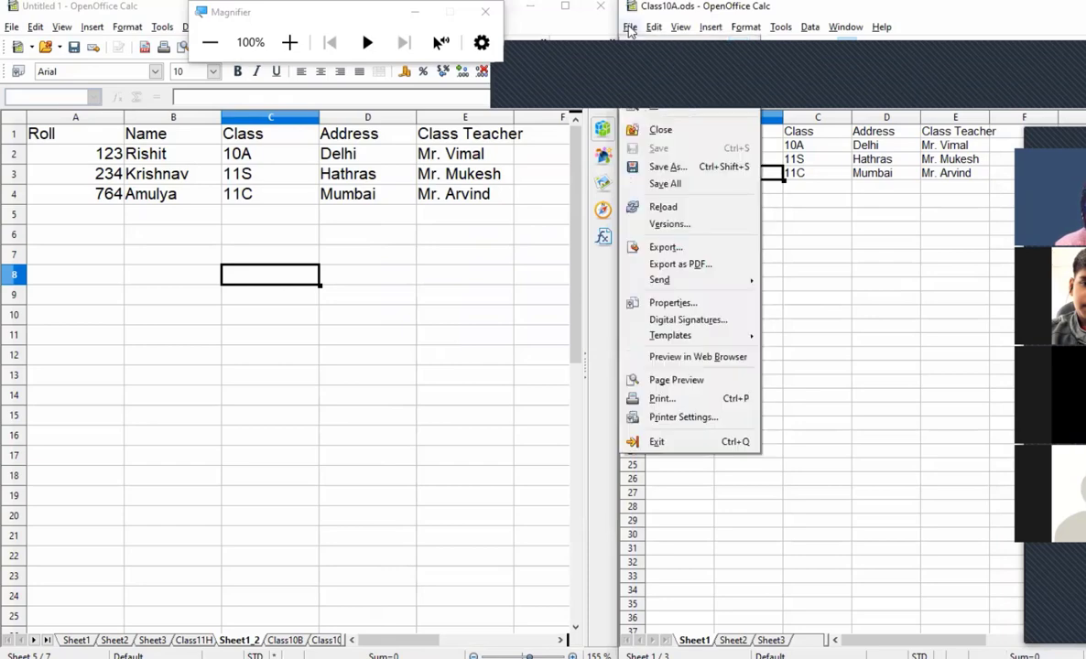
{"action": "left_click", "coordinate": [661, 78]}
{"action": "left_click", "coordinate": [748, 242]}
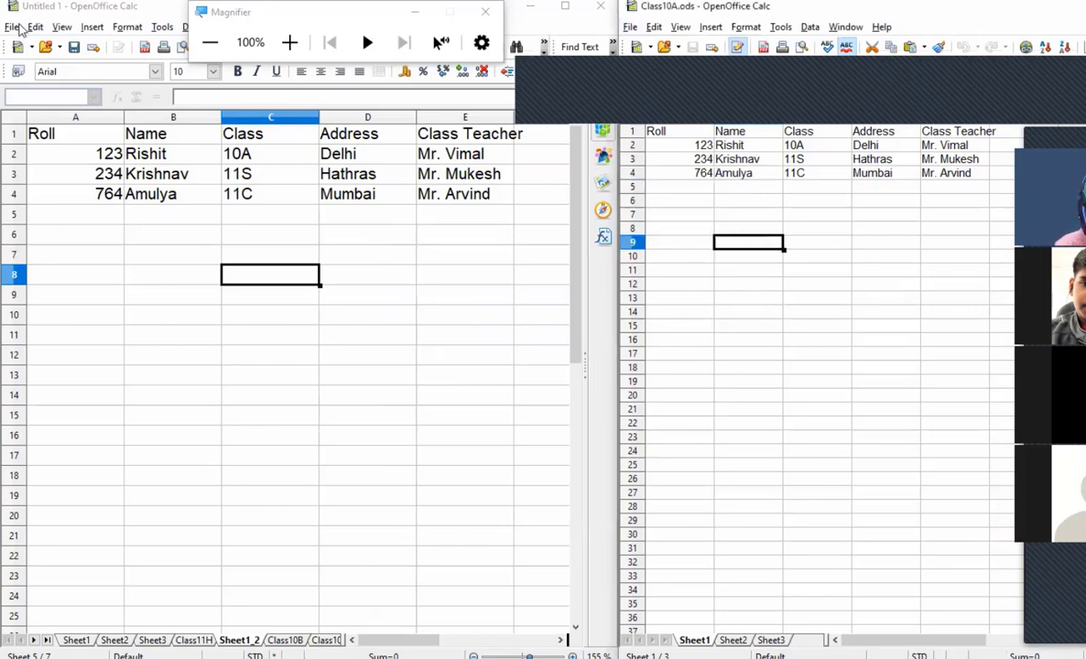
- Save the Untitled 1 workbook as Session2 in ODF Spreadsheet format in the Year 2021_22 folder
{"action": "left_click", "coordinate": [14, 27]}
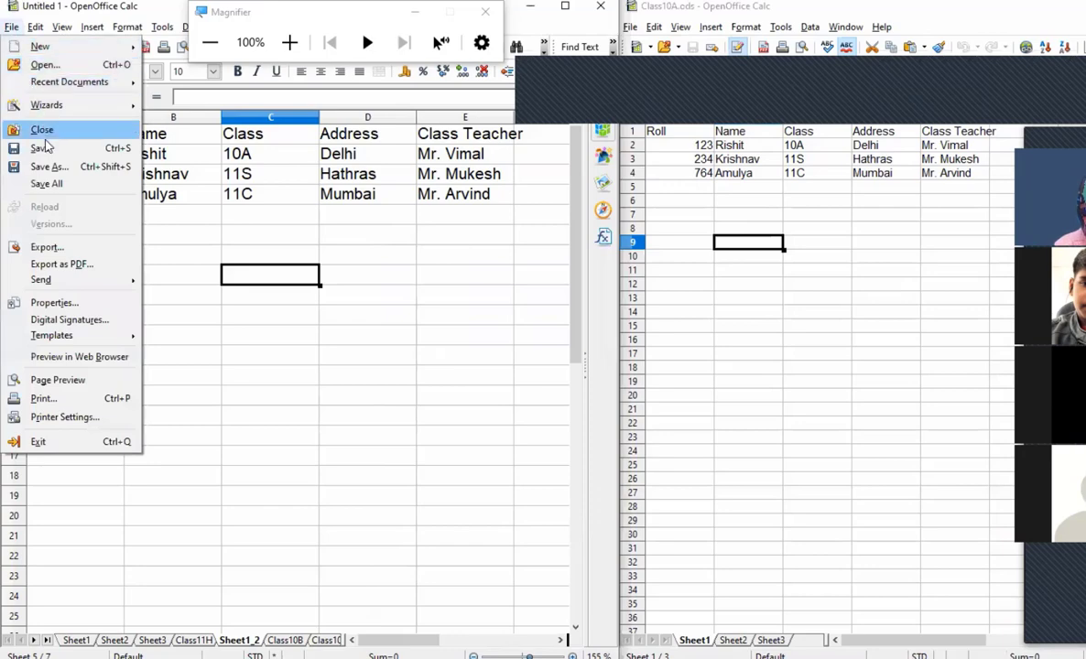
{"action": "left_click", "coordinate": [47, 169]}
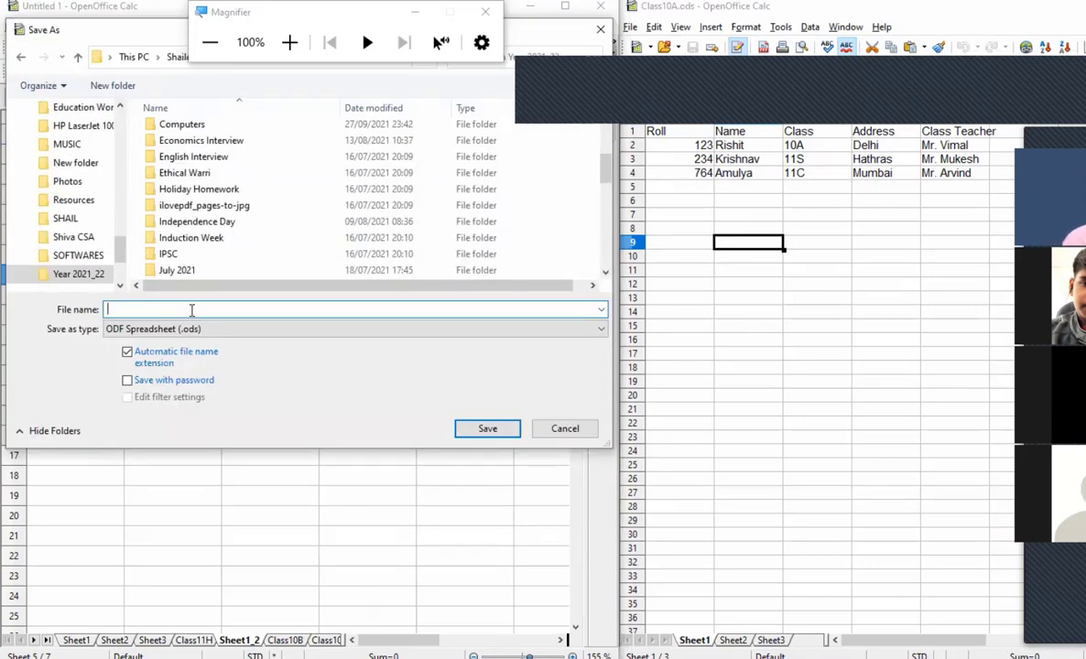
{"action": "type", "text": "Session2"}
{"action": "left_click", "coordinate": [509, 434]}
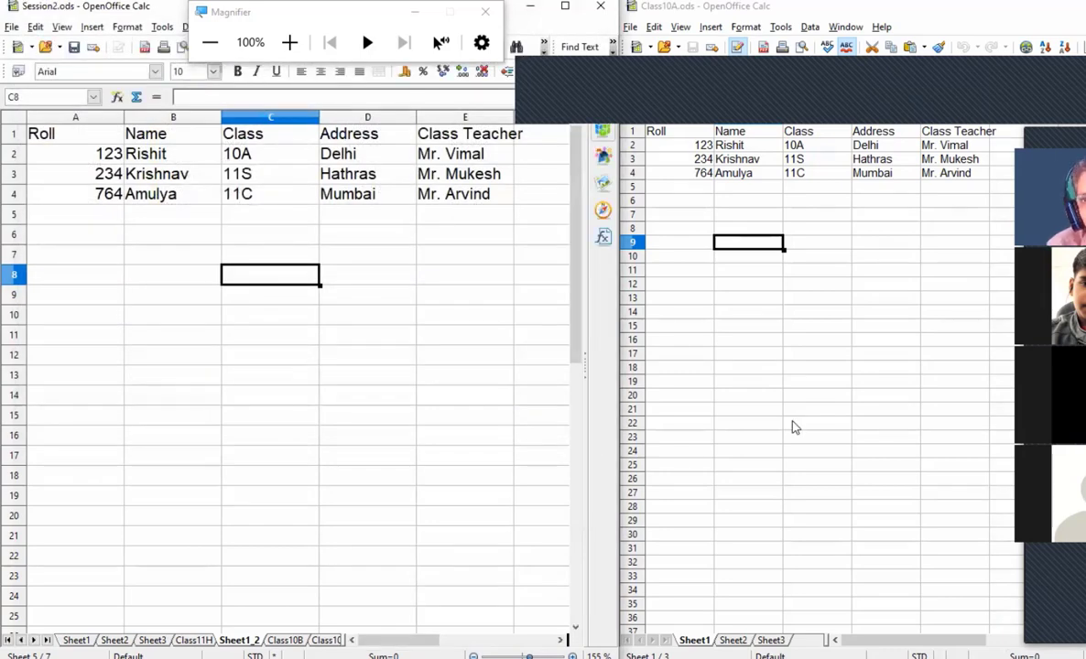
- Replace the student name in cell B4 of Class10A.ods with a different student's name
{"action": "left_click", "coordinate": [766, 174]}
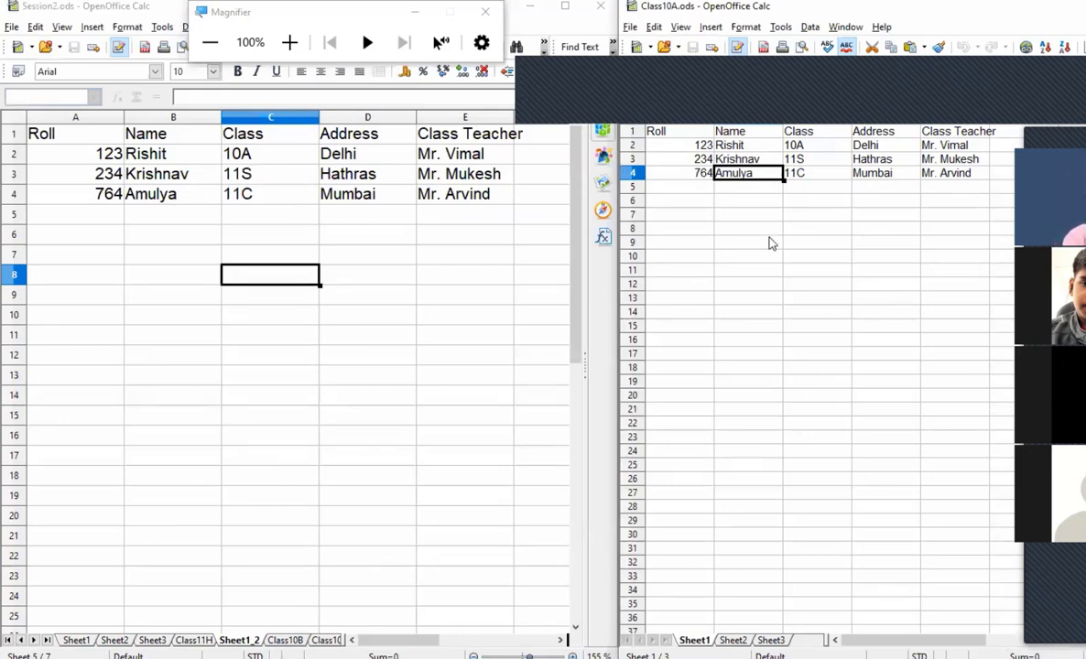
{"action": "type", "text": "Nakshatra"}
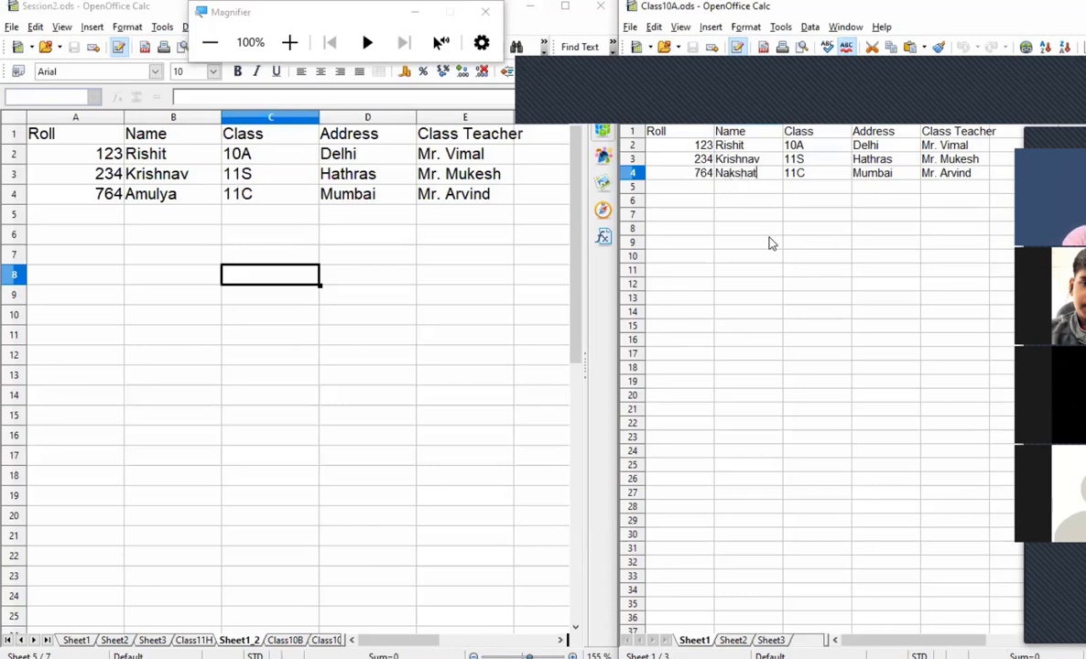
{"action": "left_click", "coordinate": [631, 27]}
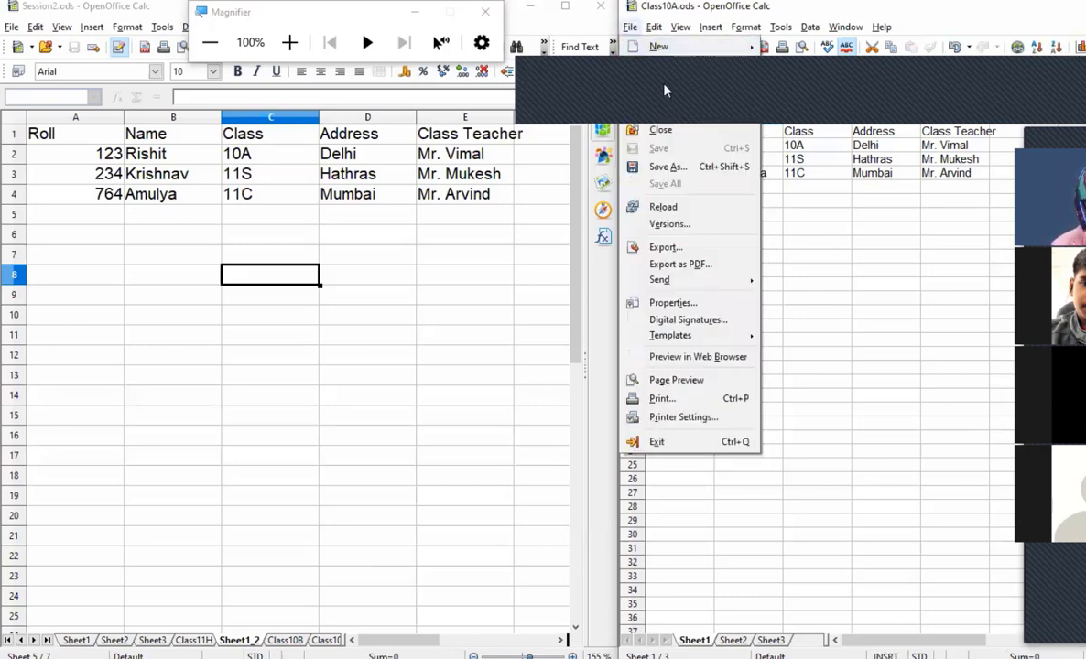
{"action": "left_click", "coordinate": [660, 143]}
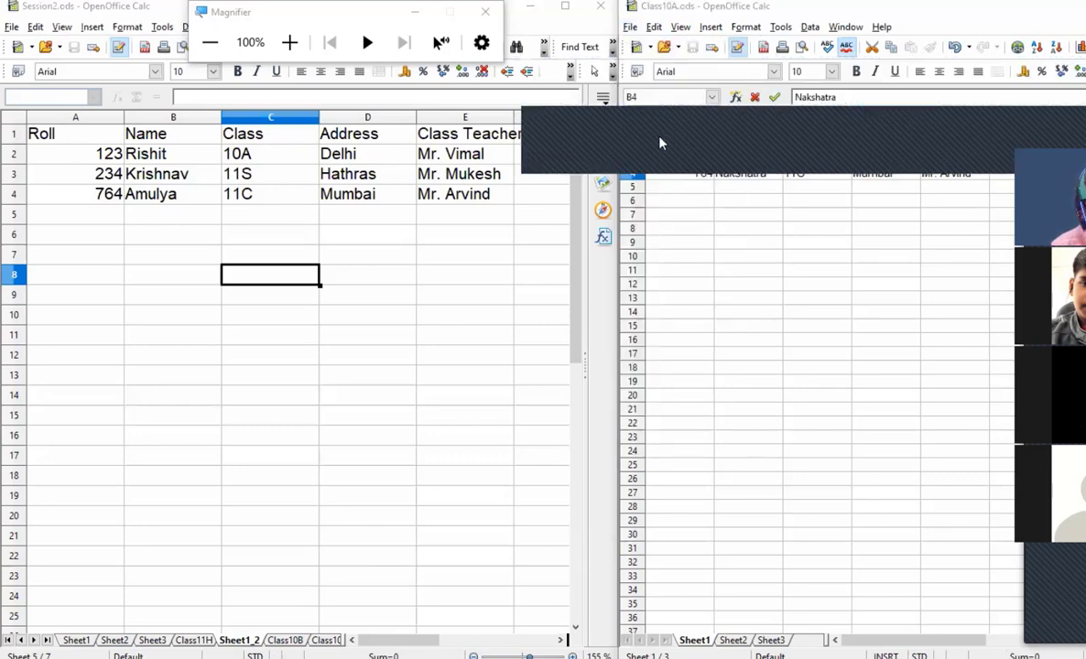
{"action": "left_click", "coordinate": [630, 28]}
{"action": "left_click", "coordinate": [720, 188]}
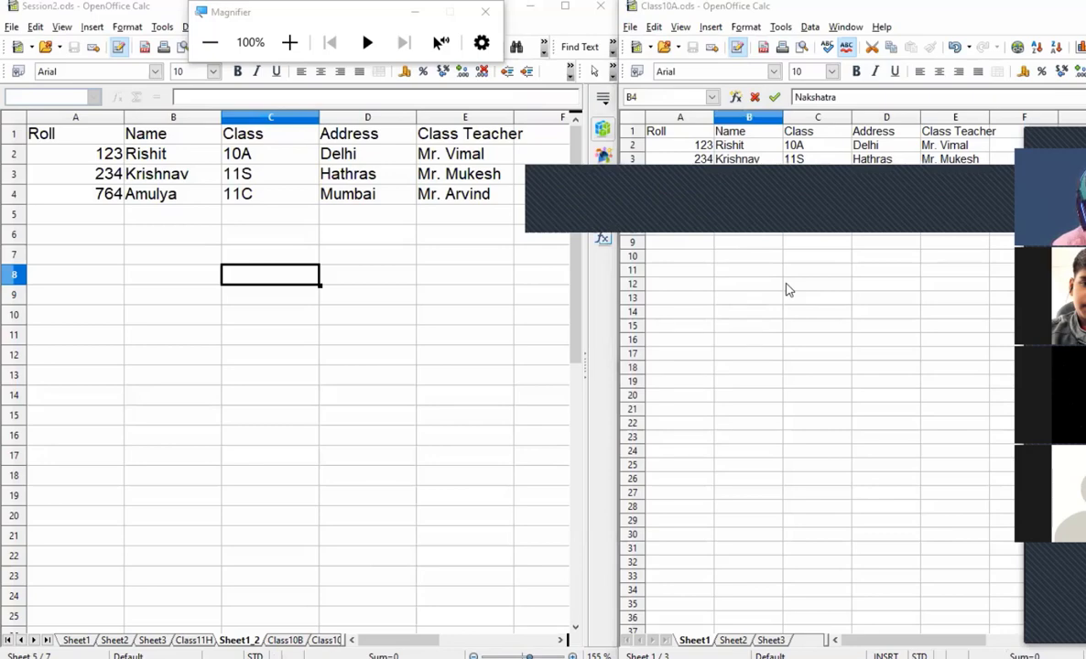
{"action": "left_click", "coordinate": [630, 28]}
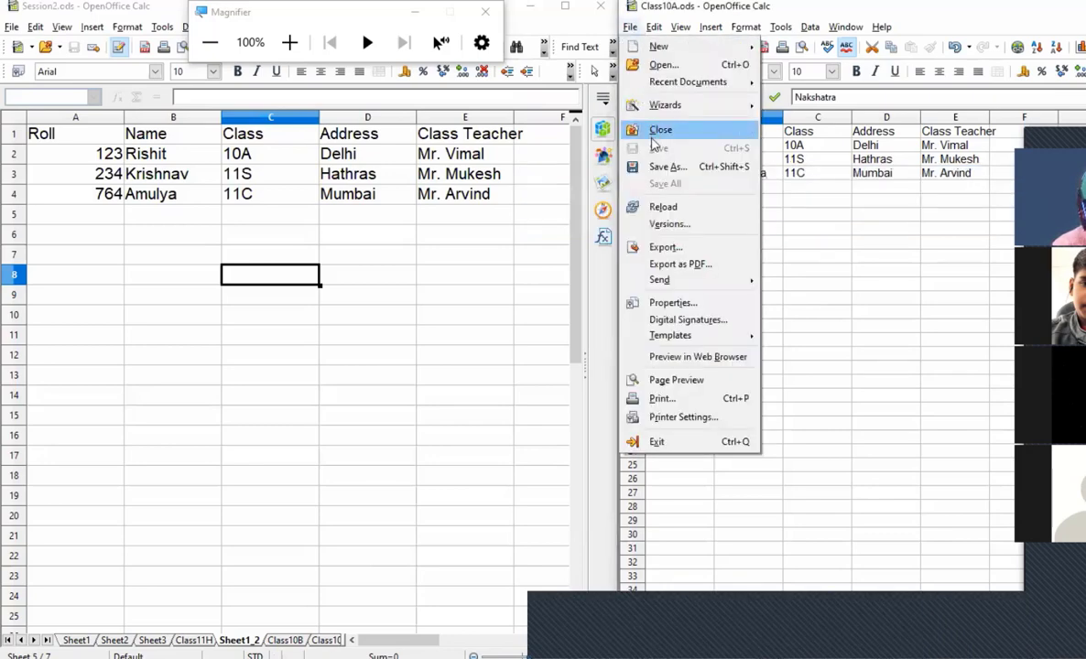
{"action": "left_click", "coordinate": [839, 216]}
{"action": "left_click", "coordinate": [756, 203]}
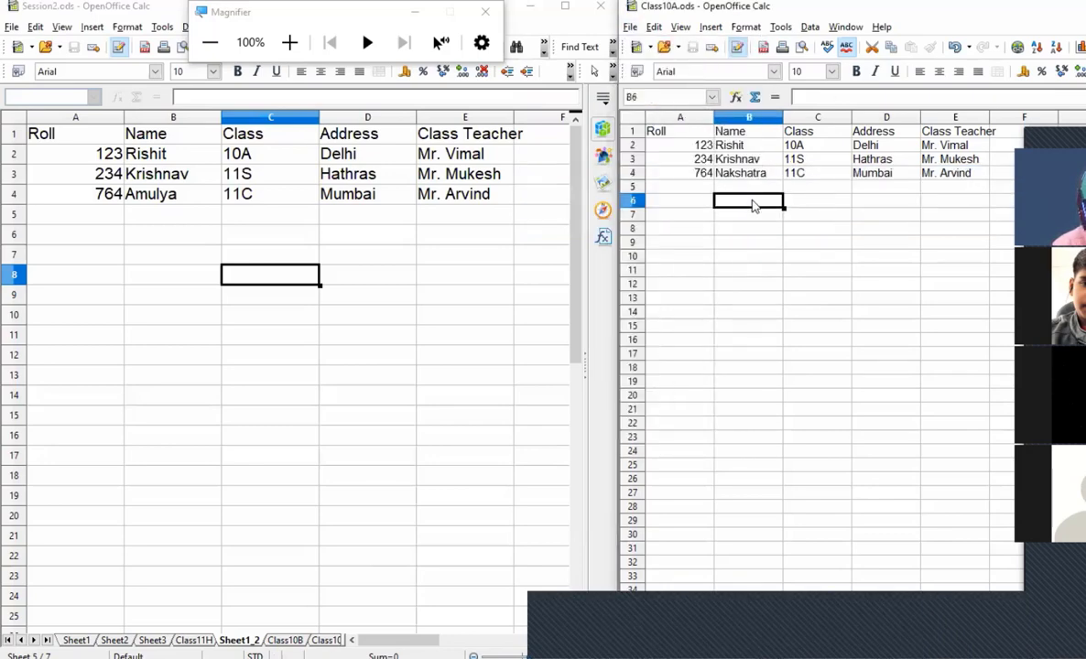
- Save the edited Class10A.ods workbook
{"action": "left_click", "coordinate": [630, 28]}
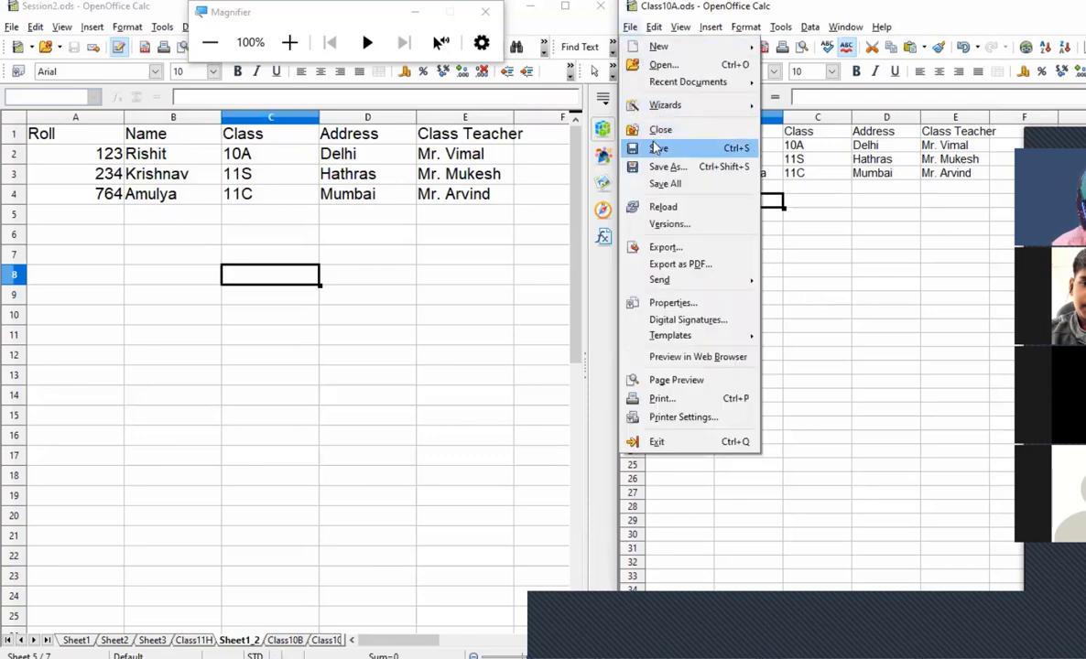
{"action": "left_click", "coordinate": [656, 145]}
{"action": "left_click", "coordinate": [773, 230]}
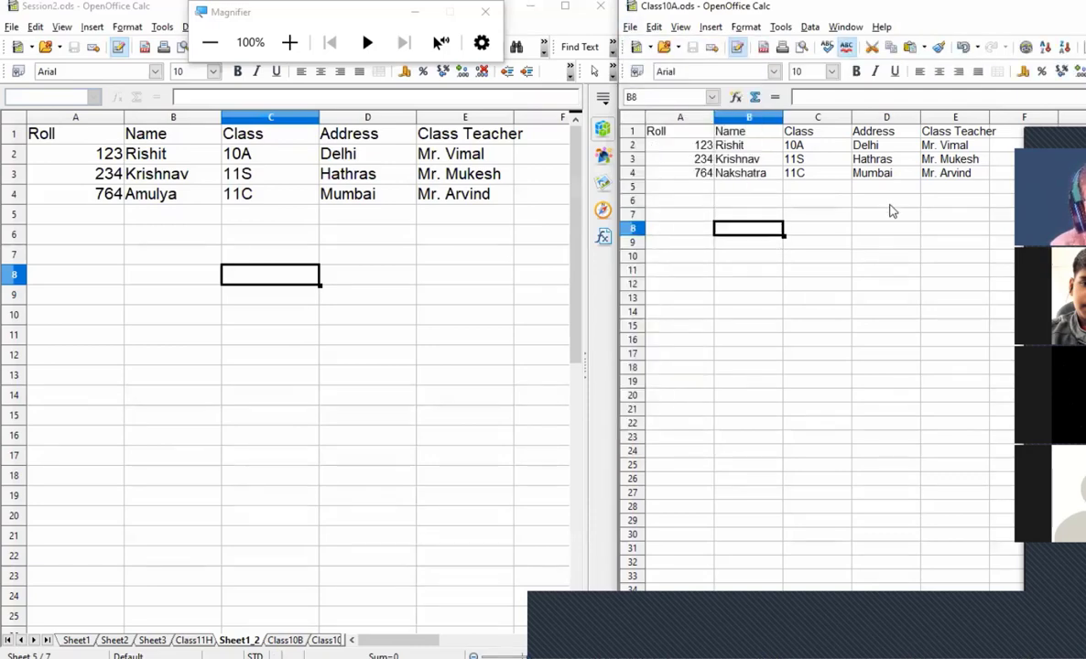
- Compare the name for roll 764 in the Session2 linked sheet with Class10A.ods, and close the Session2 workbook
{"action": "left_click", "coordinate": [352, 255]}
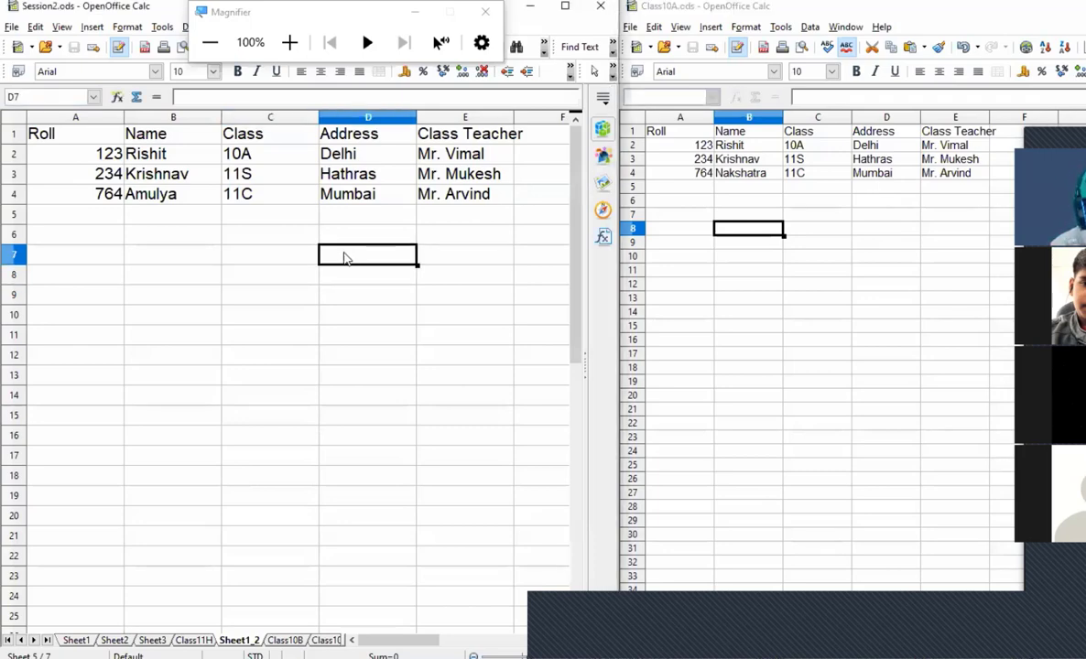
{"action": "left_click", "coordinate": [209, 212]}
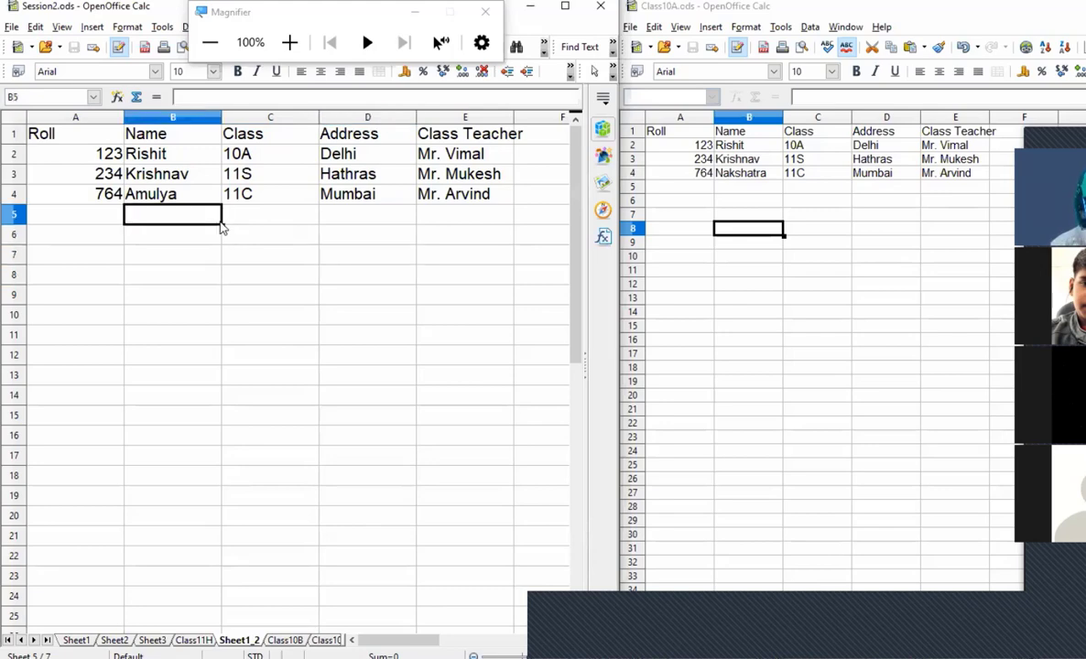
{"action": "left_click", "coordinate": [725, 191]}
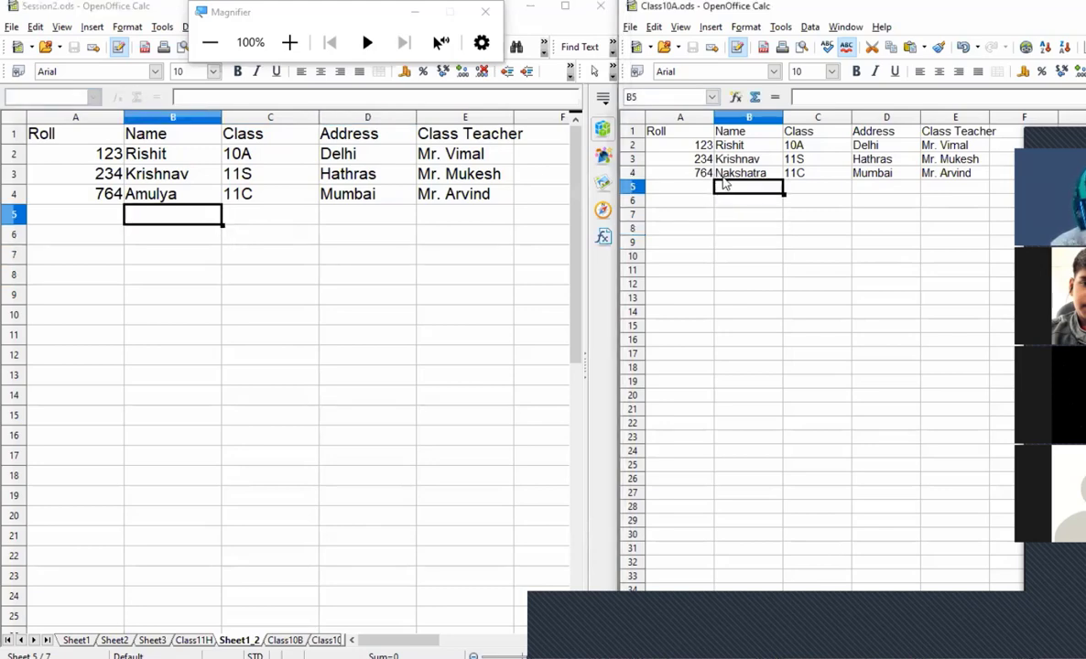
{"action": "left_click", "coordinate": [187, 261]}
{"action": "left_click", "coordinate": [177, 214]}
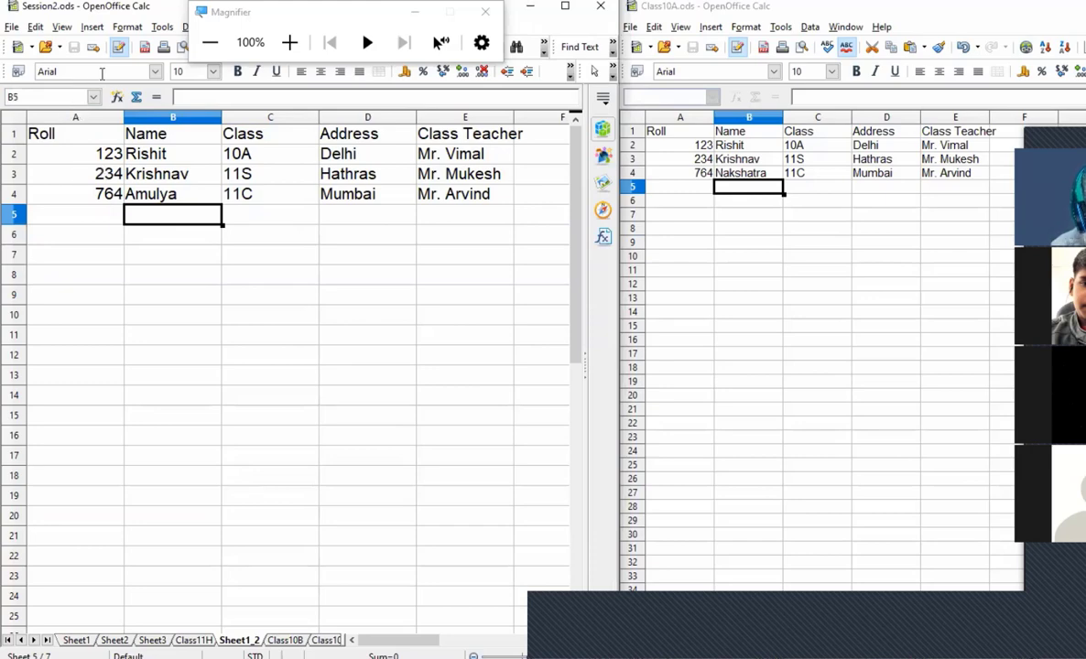
{"action": "left_click", "coordinate": [596, 14]}
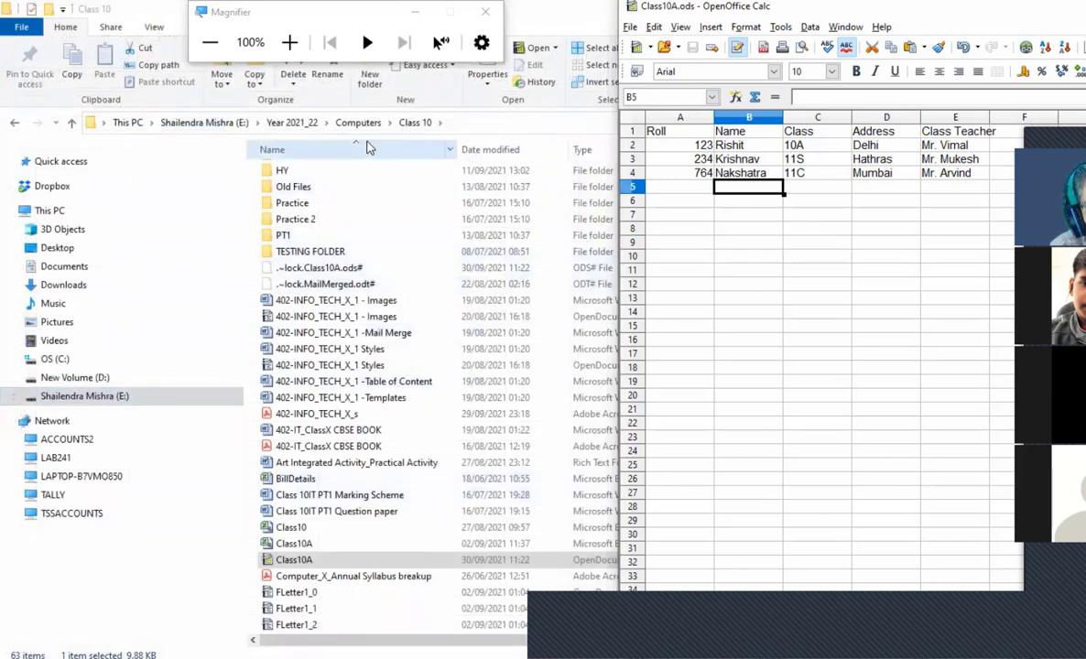
- Switch to File Explorer and reopen the Session2 workbook from the Year 2021_22 folder on drive E
{"action": "left_click", "coordinate": [72, 122]}
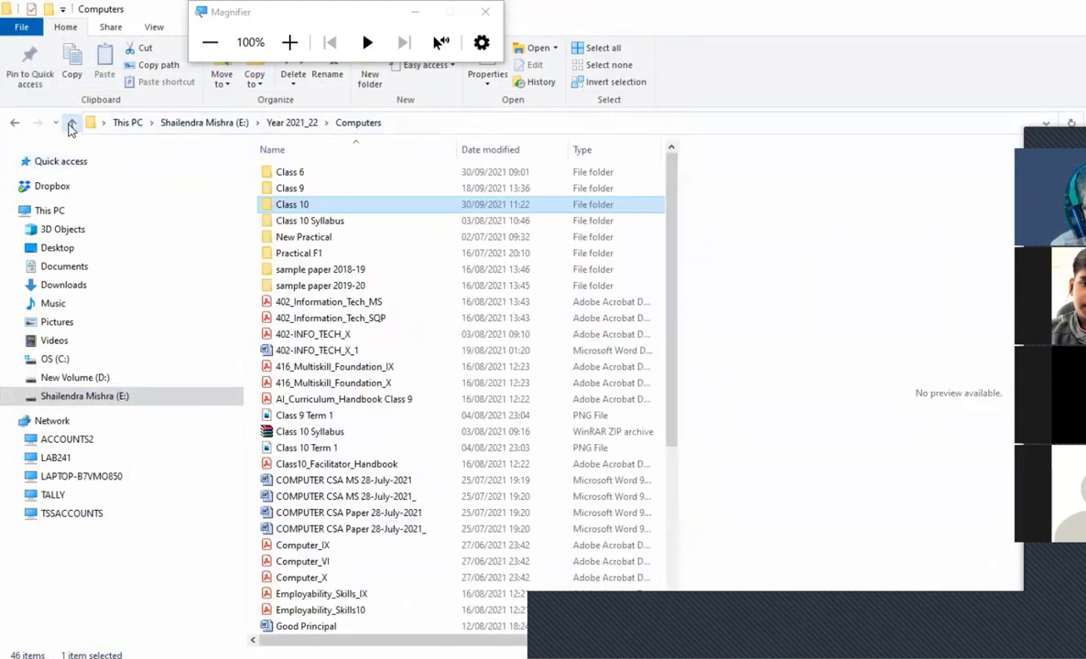
{"action": "left_click", "coordinate": [119, 398]}
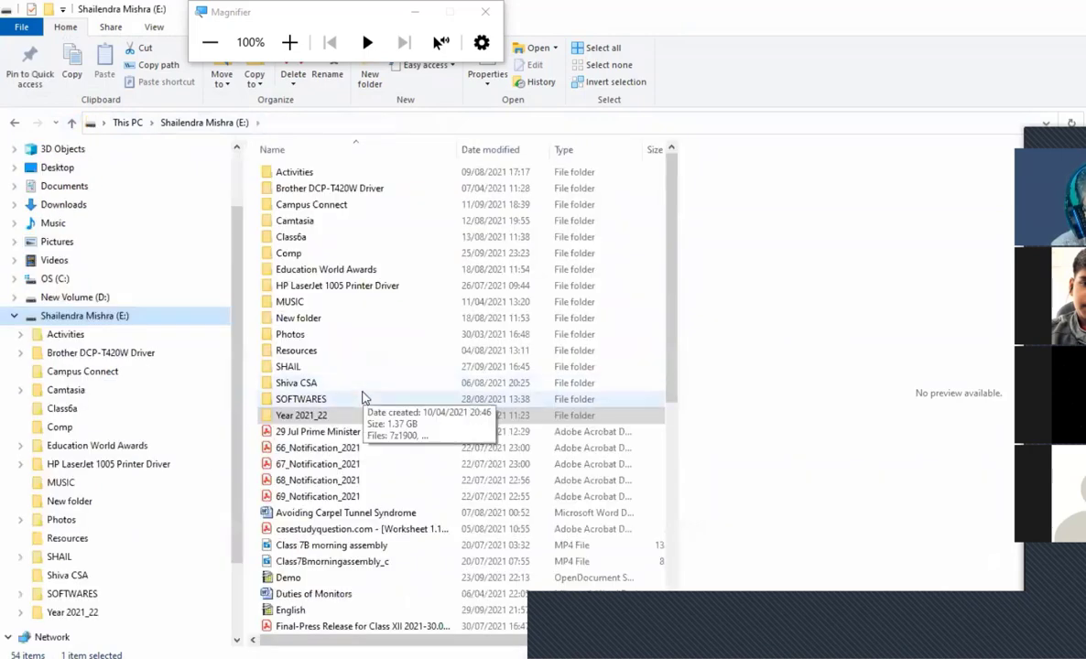
{"action": "scroll", "coordinate": [412, 446], "scroll_direction": "down", "scroll_amount": 4}
{"action": "scroll", "coordinate": [412, 446], "scroll_direction": "down", "scroll_amount": 6}
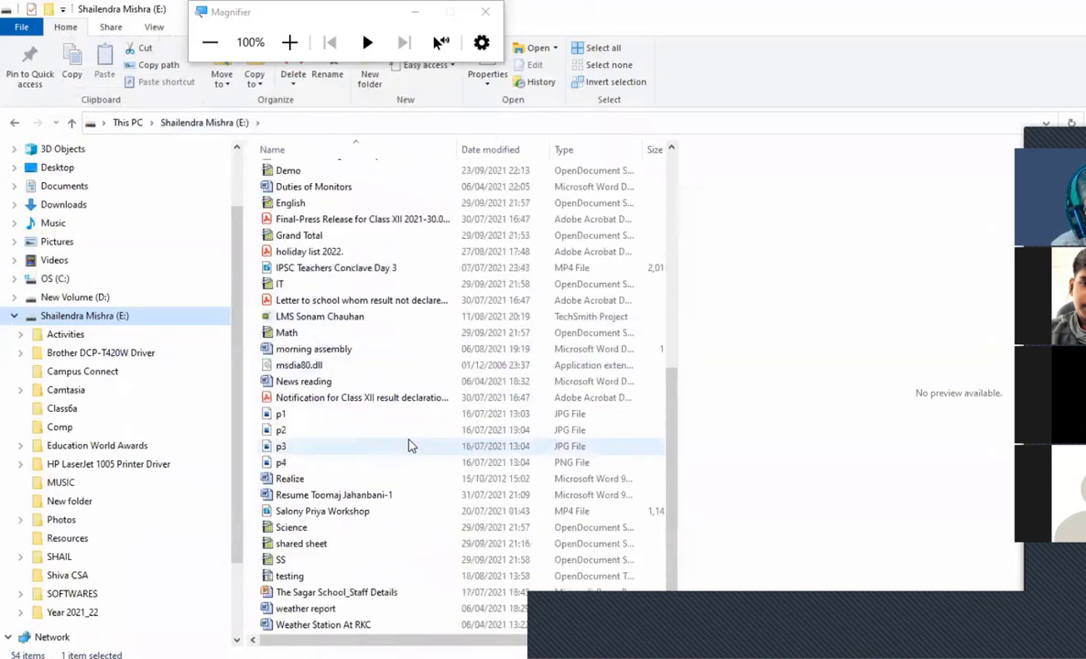
{"action": "left_click", "coordinate": [281, 560]}
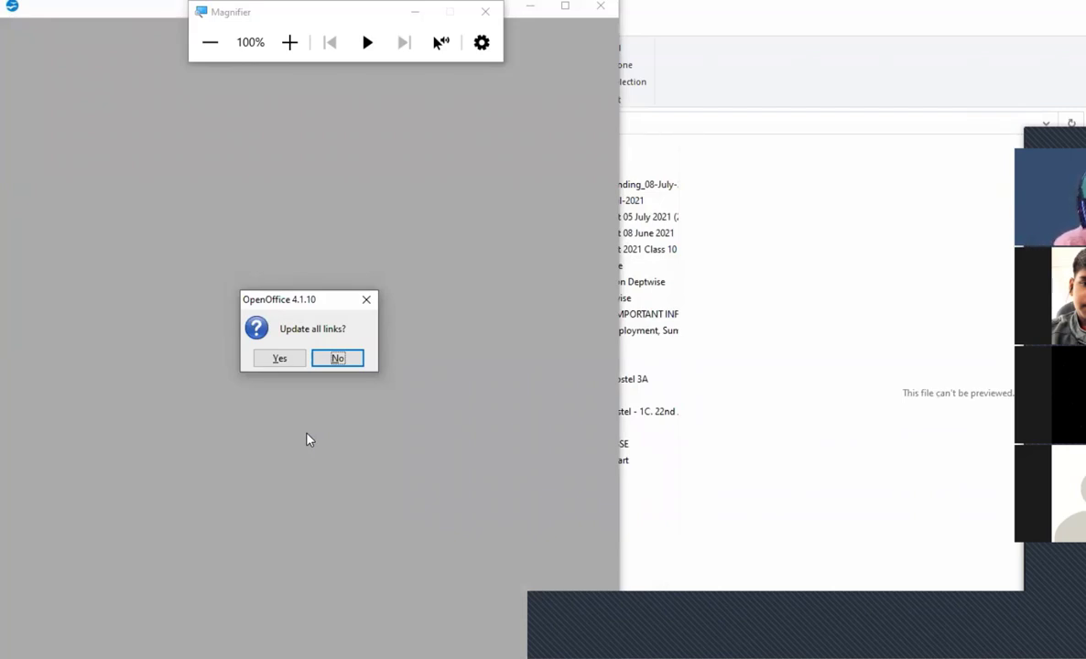
- Update all links in Session2 with Class10A.ods shown beside it, and check cell B4 of Sheet1_2
{"action": "left_click", "coordinate": [281, 359]}
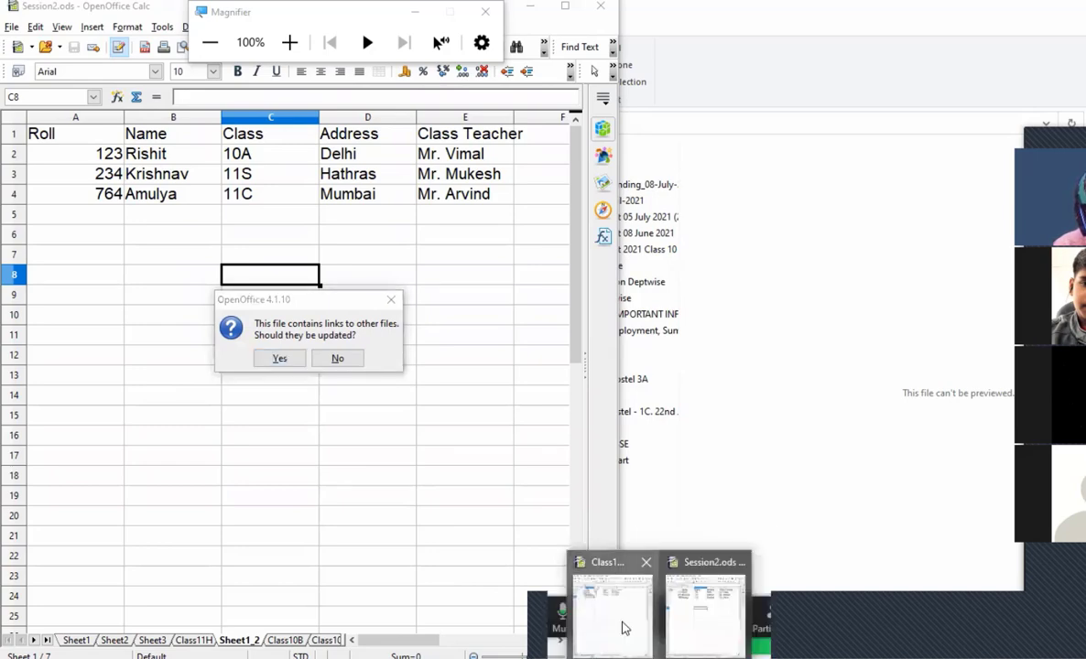
{"action": "left_click", "coordinate": [622, 629]}
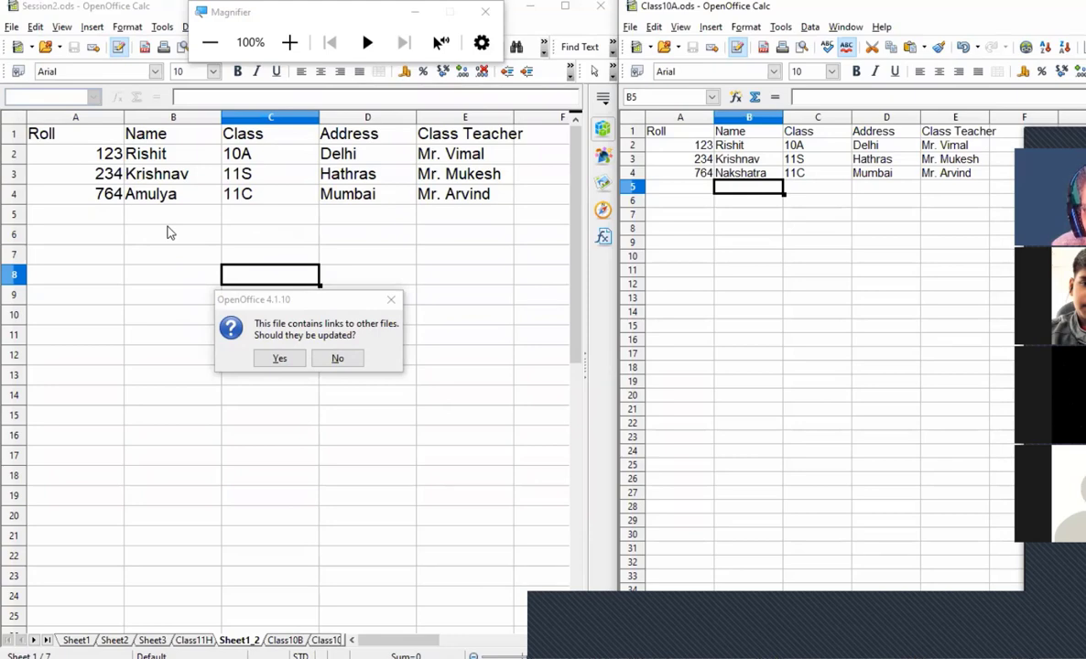
{"action": "left_click", "coordinate": [286, 359]}
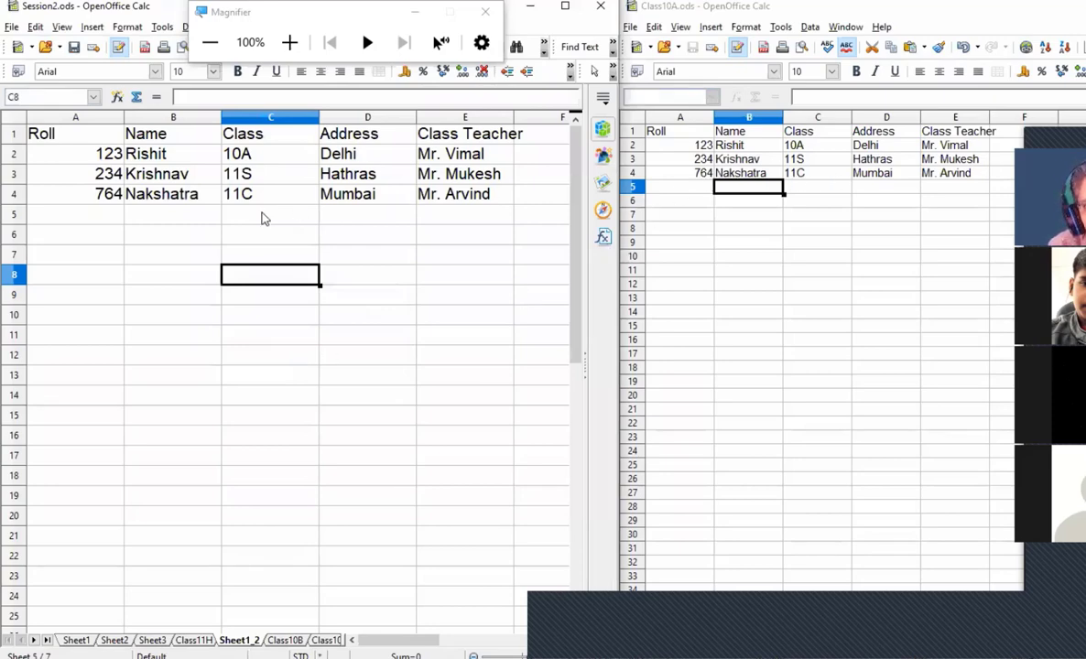
{"action": "left_click", "coordinate": [156, 194]}
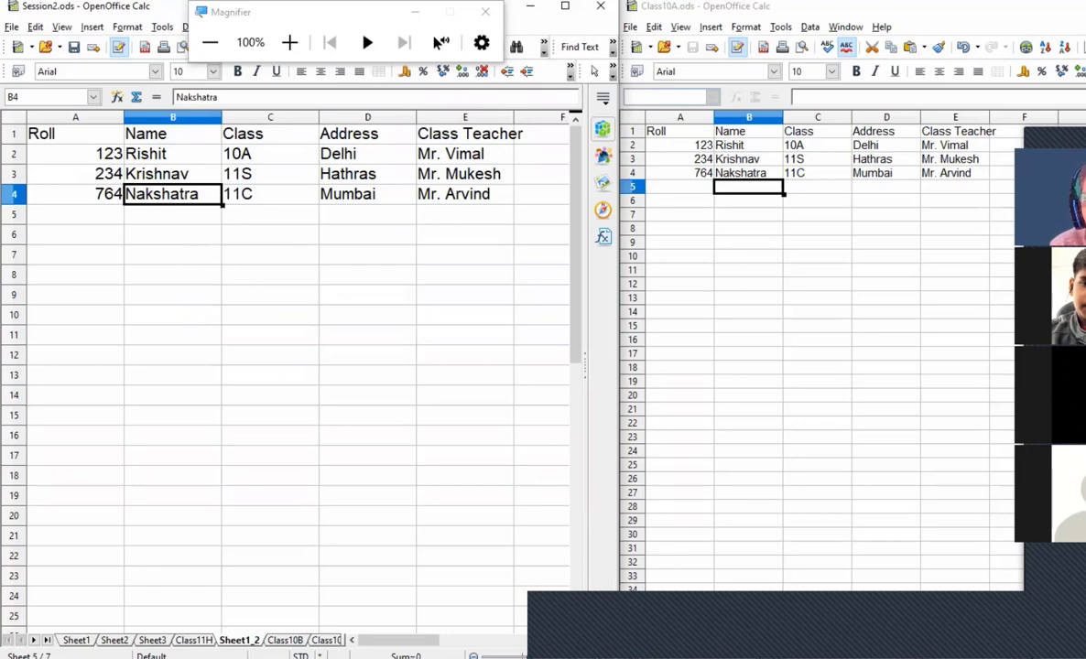
- Minimize the Class10A.ods window, maximize Session2, and rename its Sheet1 as Class 5
{"action": "left_click", "coordinate": [1084, 7]}
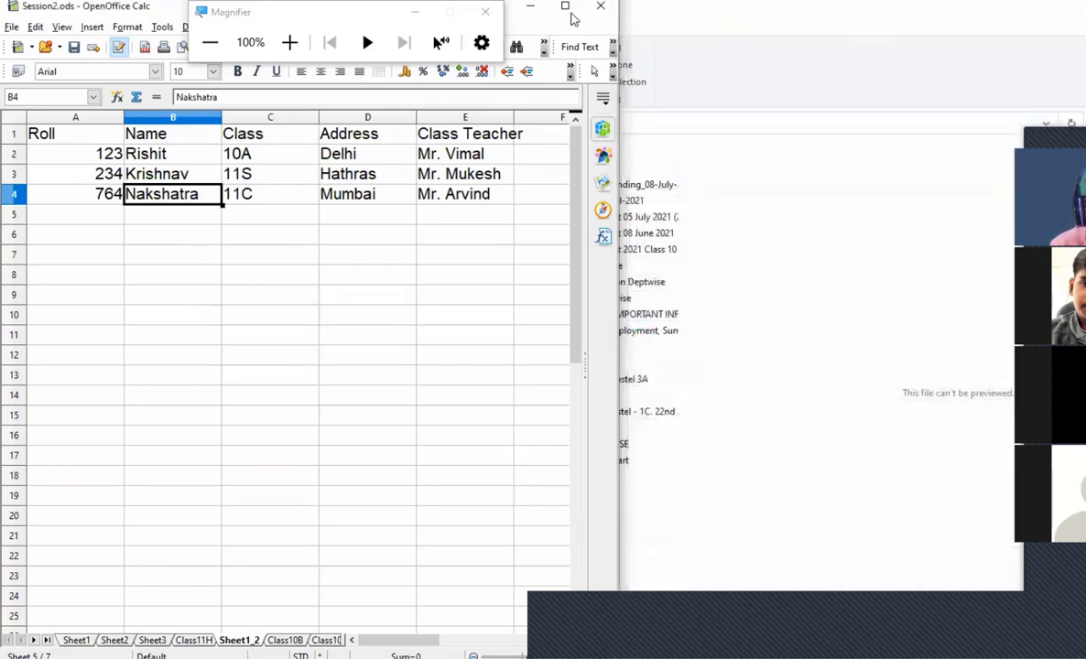
{"action": "left_click", "coordinate": [567, 7]}
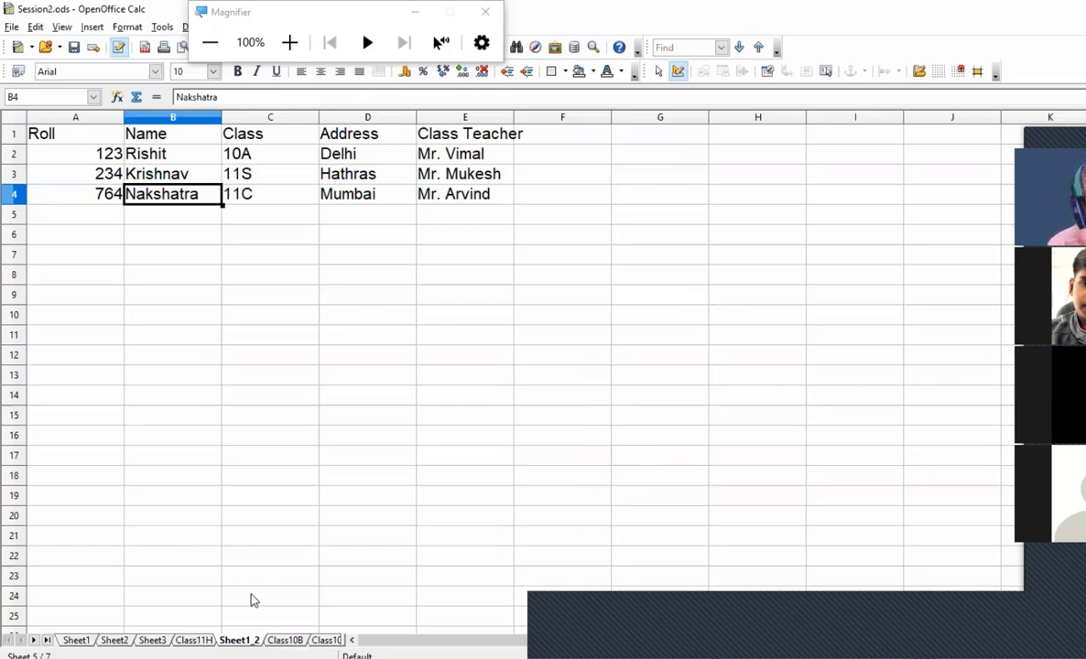
{"action": "left_click", "coordinate": [81, 642]}
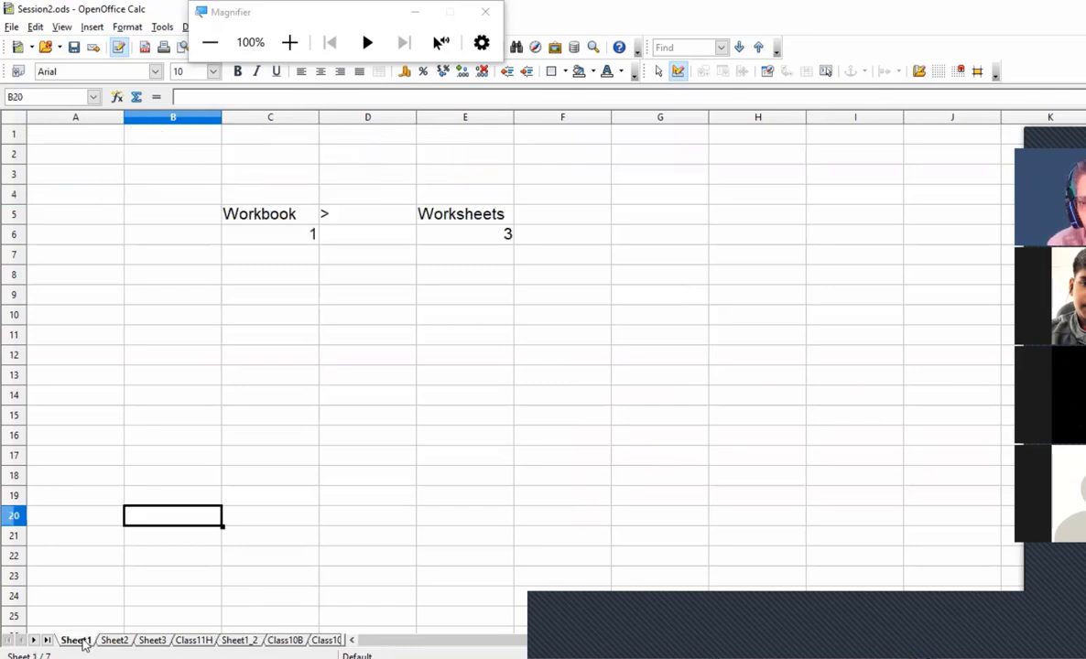
{"action": "right_click", "coordinate": [85, 644]}
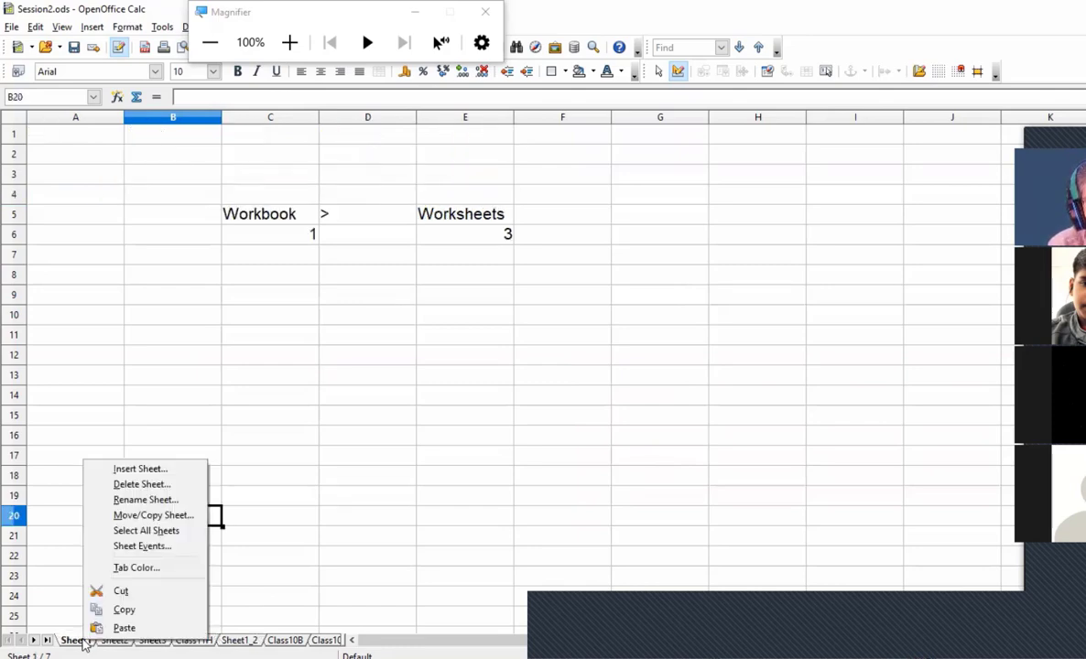
{"action": "left_click", "coordinate": [167, 501]}
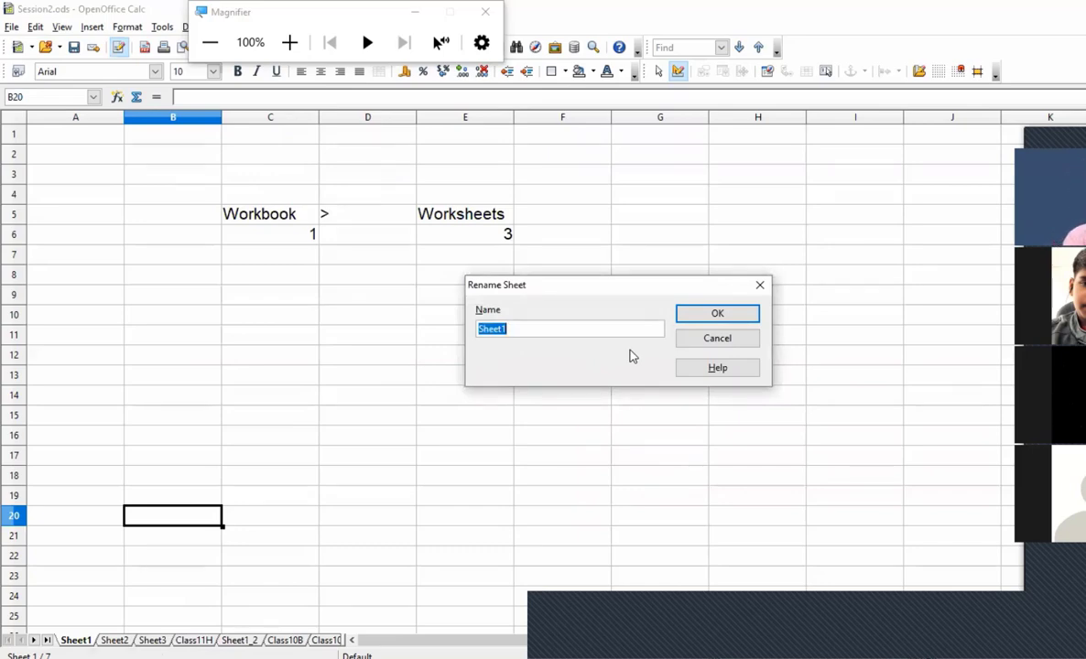
{"action": "type", "text": "Class 5"}
{"action": "left_click", "coordinate": [694, 317]}
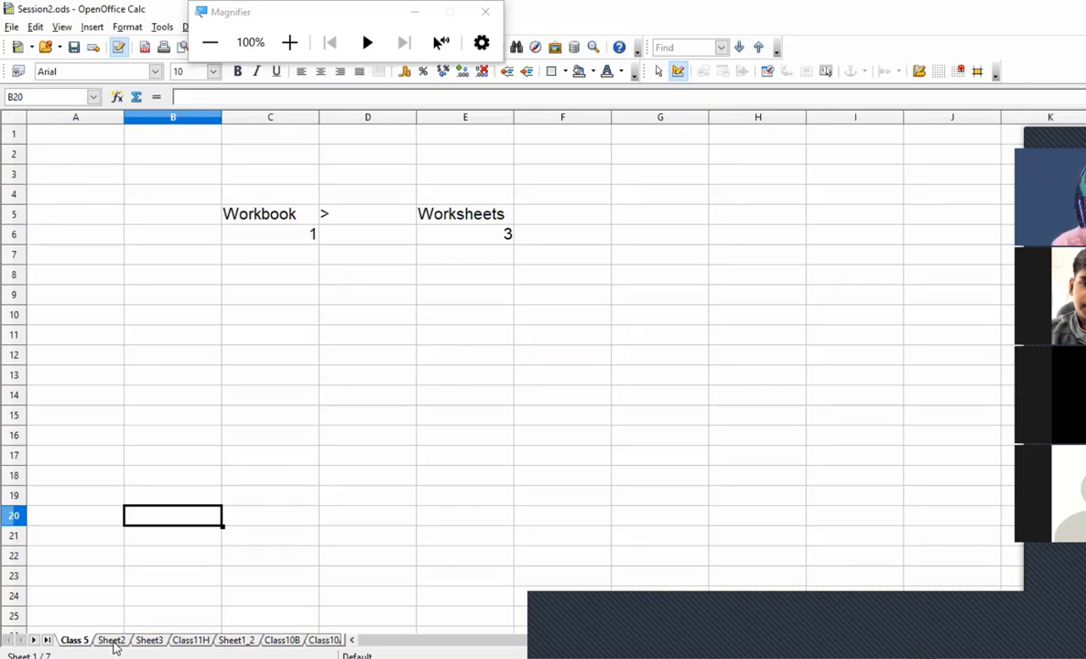
- Rename Sheet2 as Class 6
{"action": "left_click", "coordinate": [112, 642]}
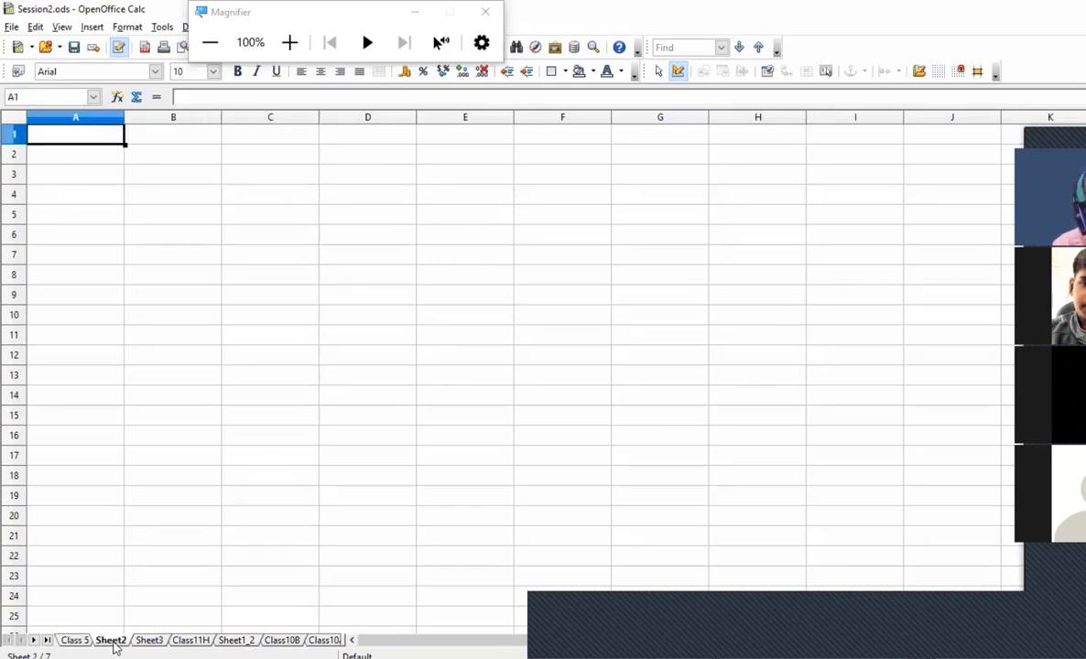
{"action": "double_click", "coordinate": [113, 641]}
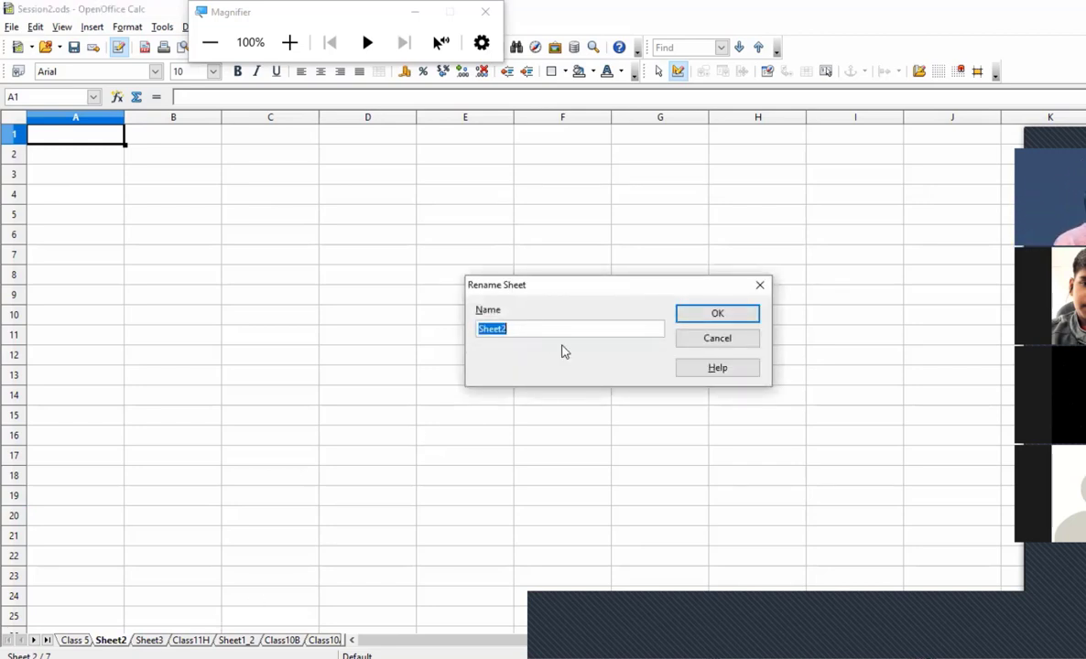
{"action": "type", "text": "Class "}
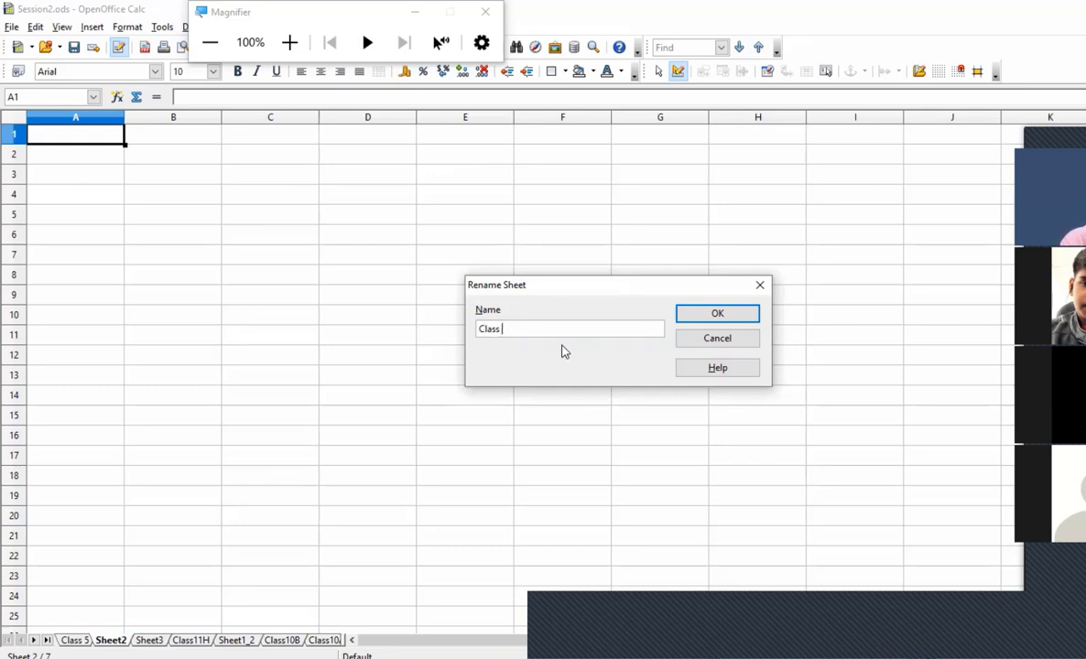
{"action": "type", "text": "6"}
{"action": "key", "text": "Return"}
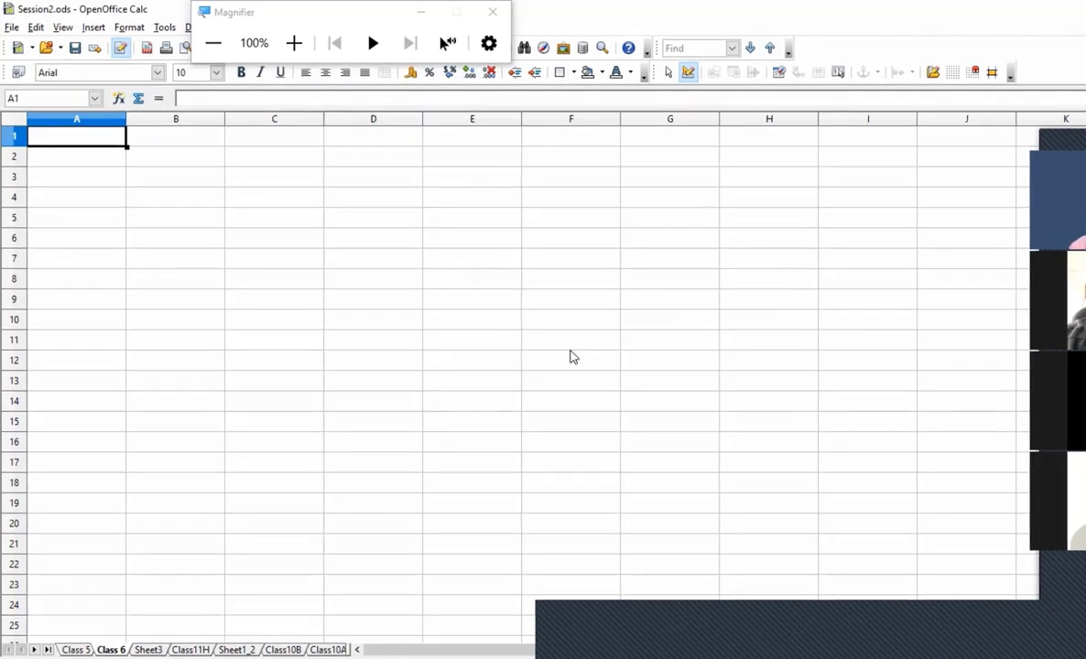
- Move the Magnifier window clear of the Calc menu names and switch to Sheet3
{"action": "left_click", "coordinate": [302, 19]}
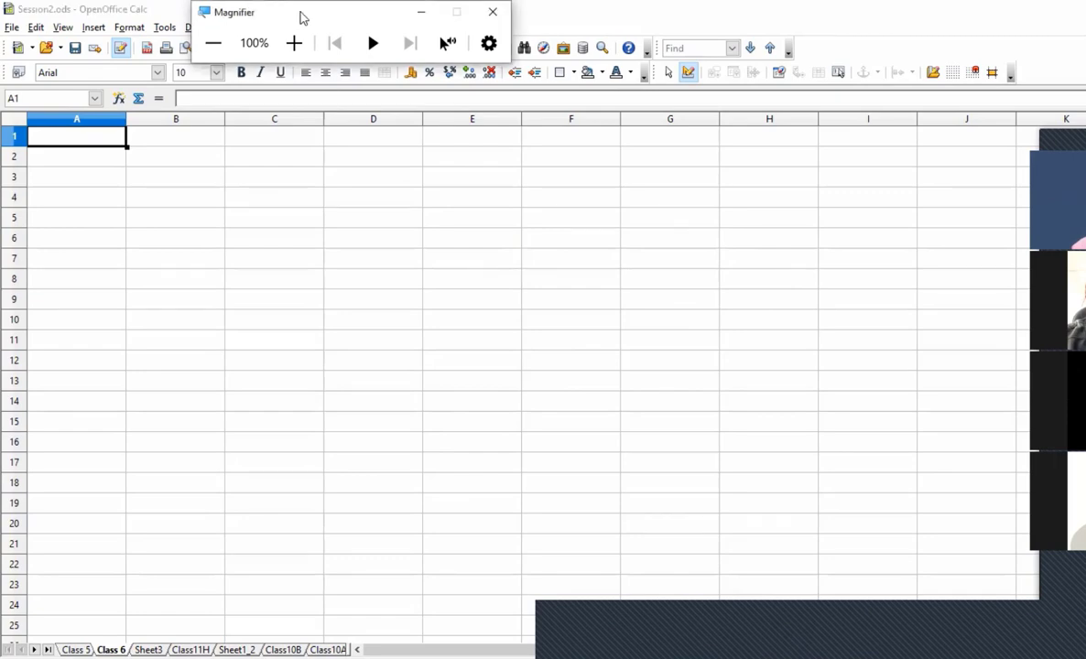
{"action": "left_click_drag", "start_coordinate": [303, 18], "coordinate": [734, 9]}
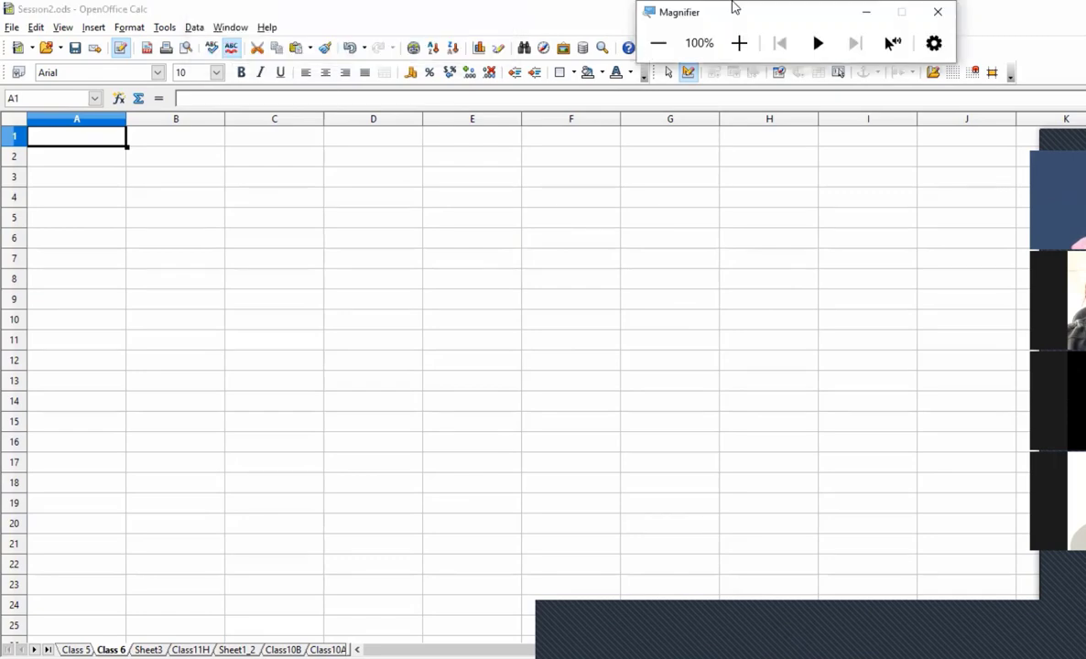
{"action": "left_click", "coordinate": [157, 650]}
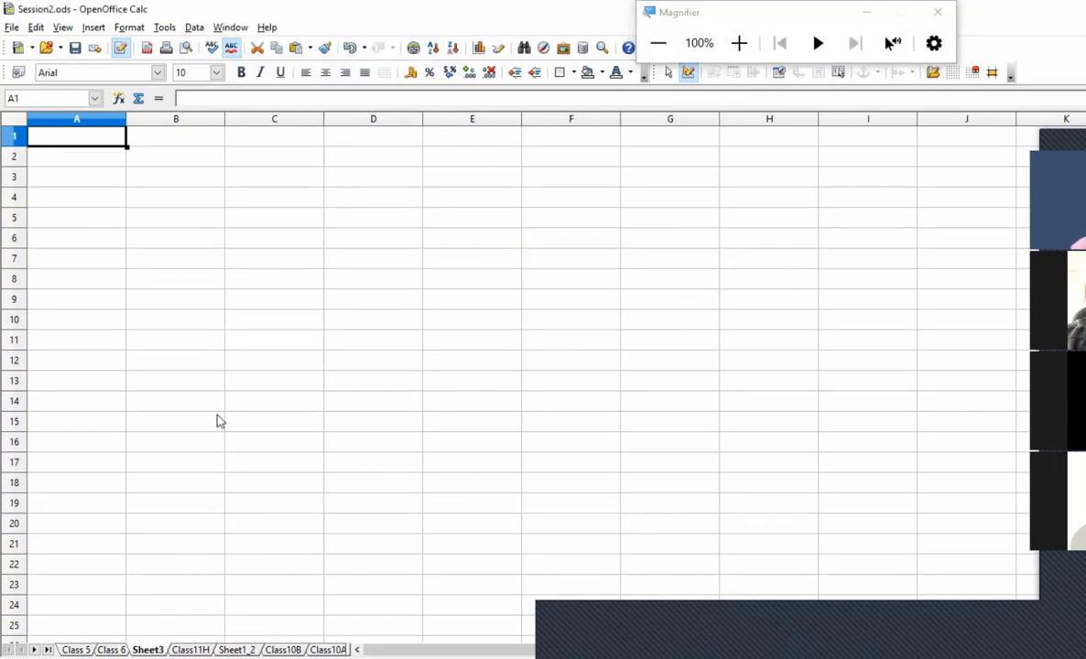
- Rename Sheet3 as Class 7A
{"action": "left_click", "coordinate": [128, 28]}
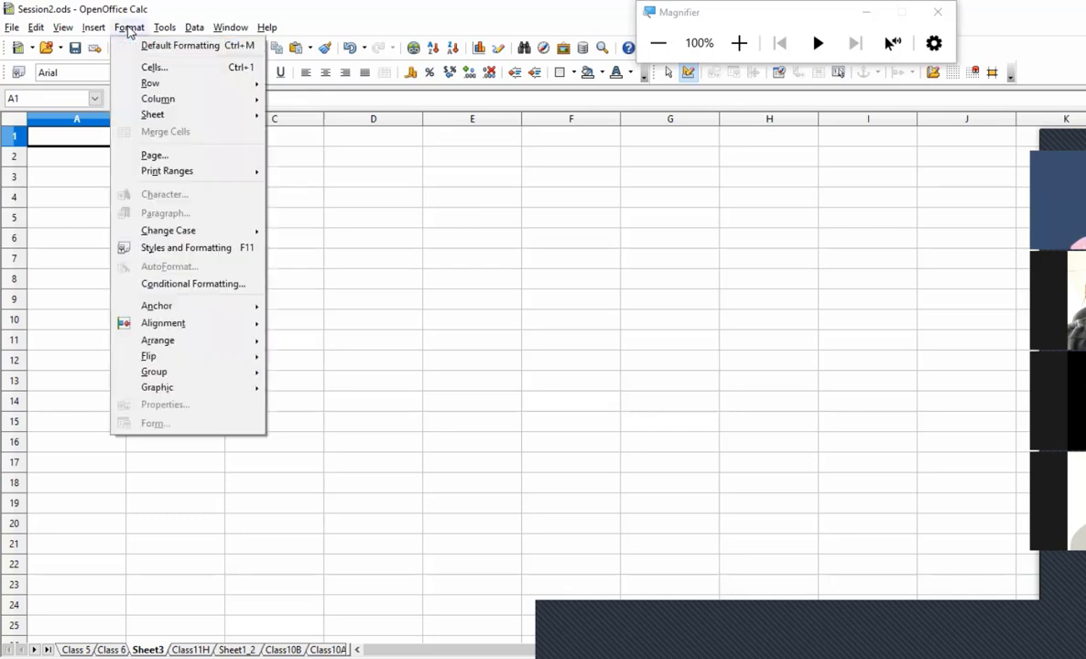
{"action": "mouse_move", "coordinate": [151, 121]}
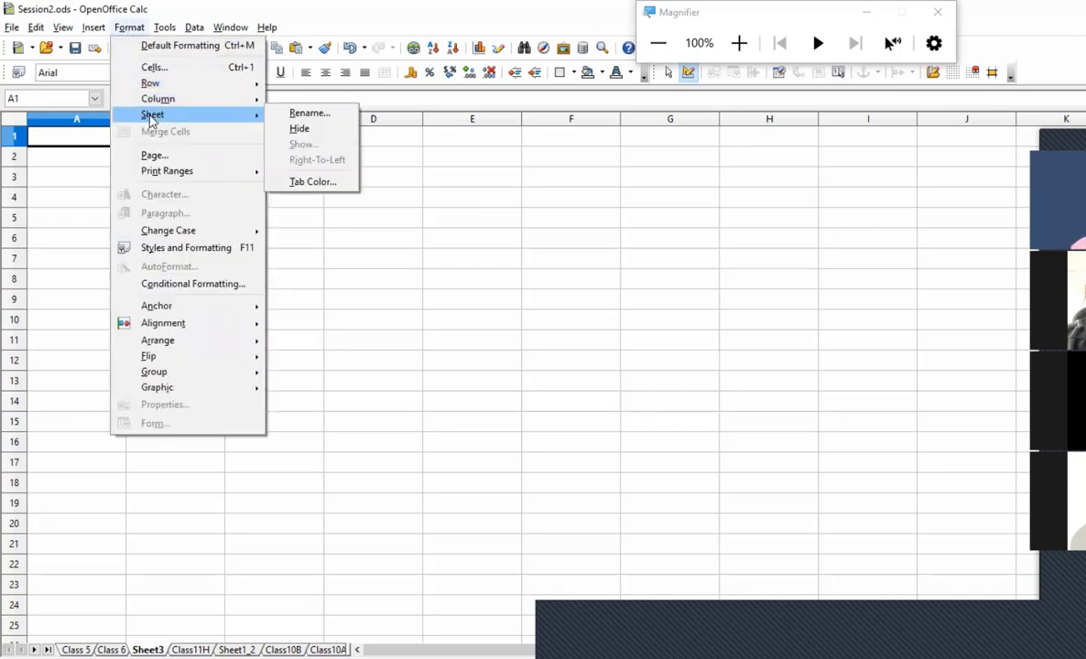
{"action": "left_click", "coordinate": [307, 113]}
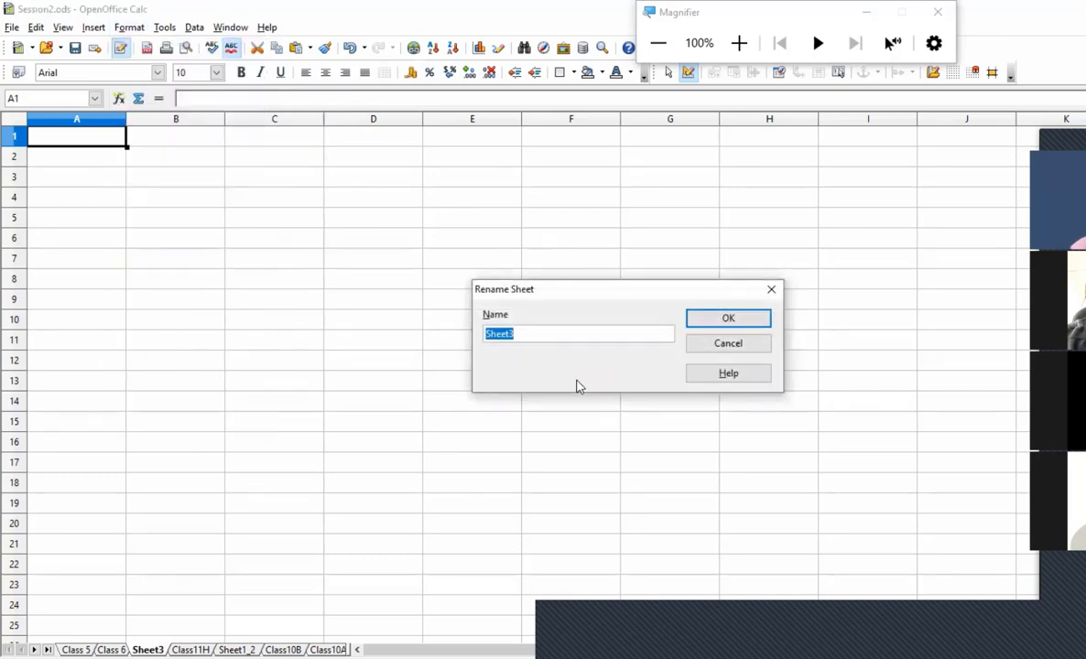
{"action": "type", "text": "Cclass"}
{"action": "key", "text": "BackSpace"}
{"action": "key", "text": "BackSpace"}
{"action": "key", "text": "BackSpace"}
{"action": "key", "text": "BackSpace"}
{"action": "key", "text": "BackSpace"}
{"action": "key", "text": "BackSpace"}
{"action": "type", "text": "lass 7A"}
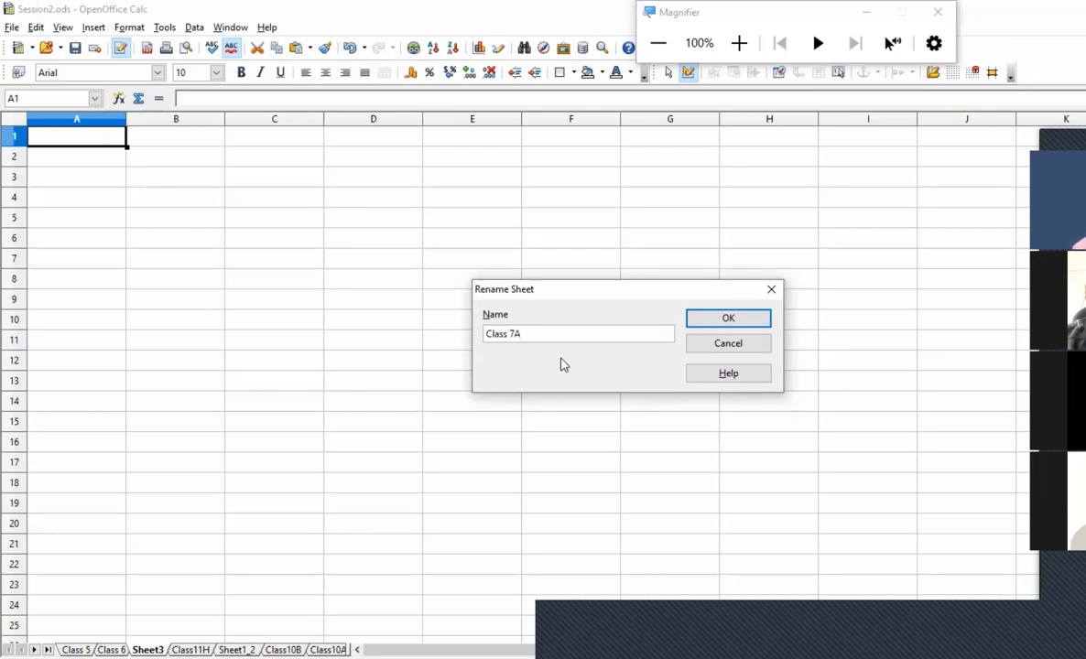
{"action": "left_click", "coordinate": [723, 318]}
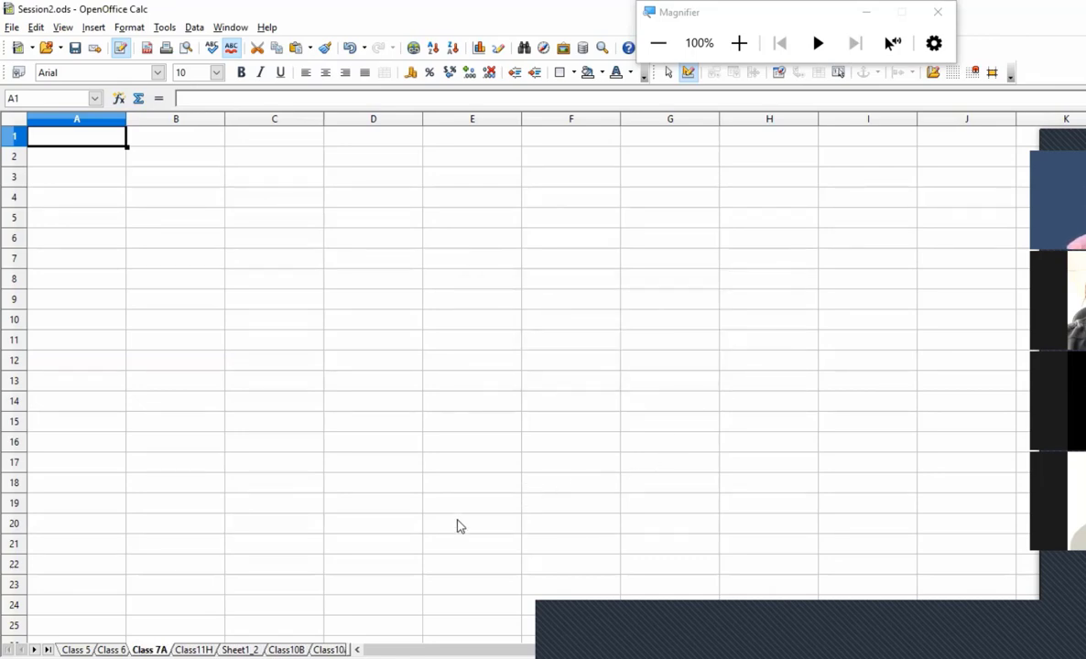
- Set the tab colour of the Class 5 sheet to Pink 3
{"action": "left_click", "coordinate": [206, 650]}
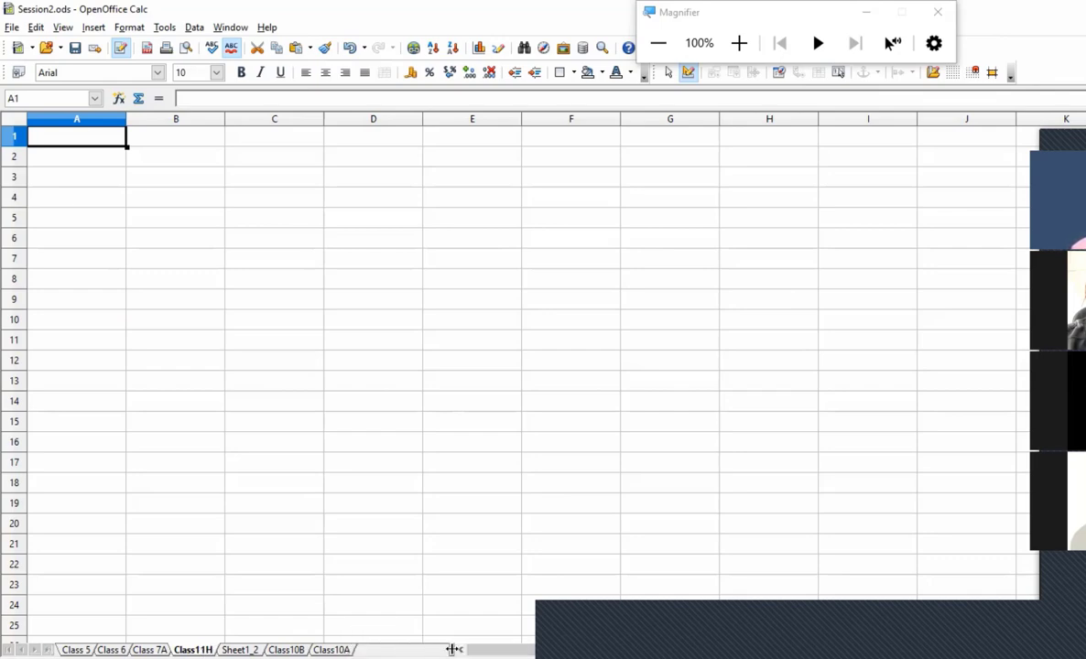
{"action": "left_click", "coordinate": [78, 649]}
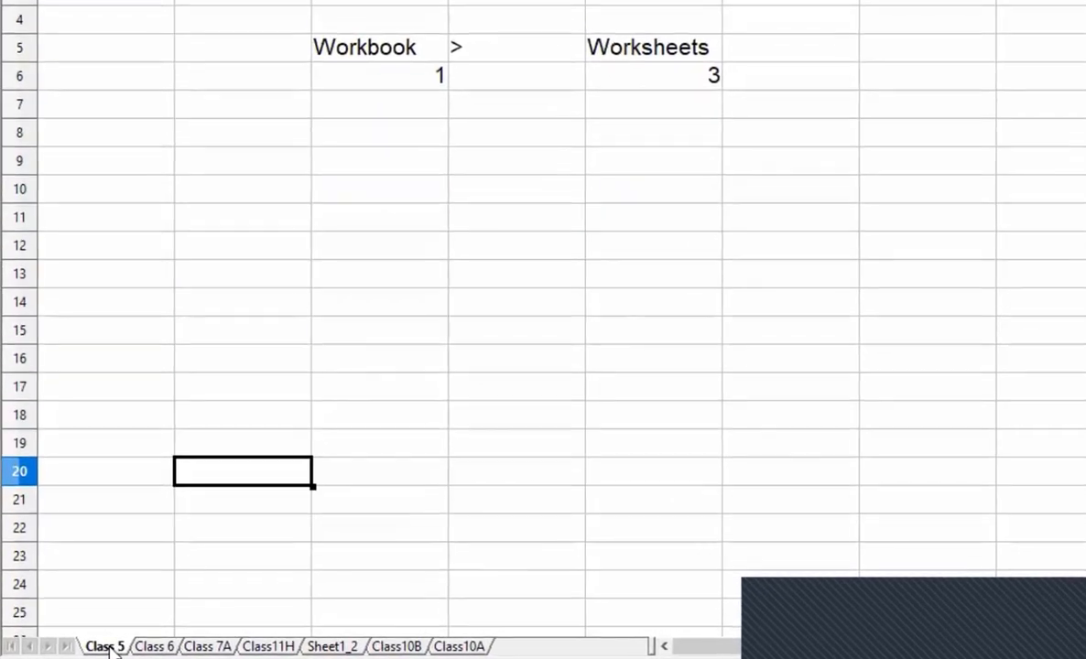
{"action": "right_click", "coordinate": [90, 650]}
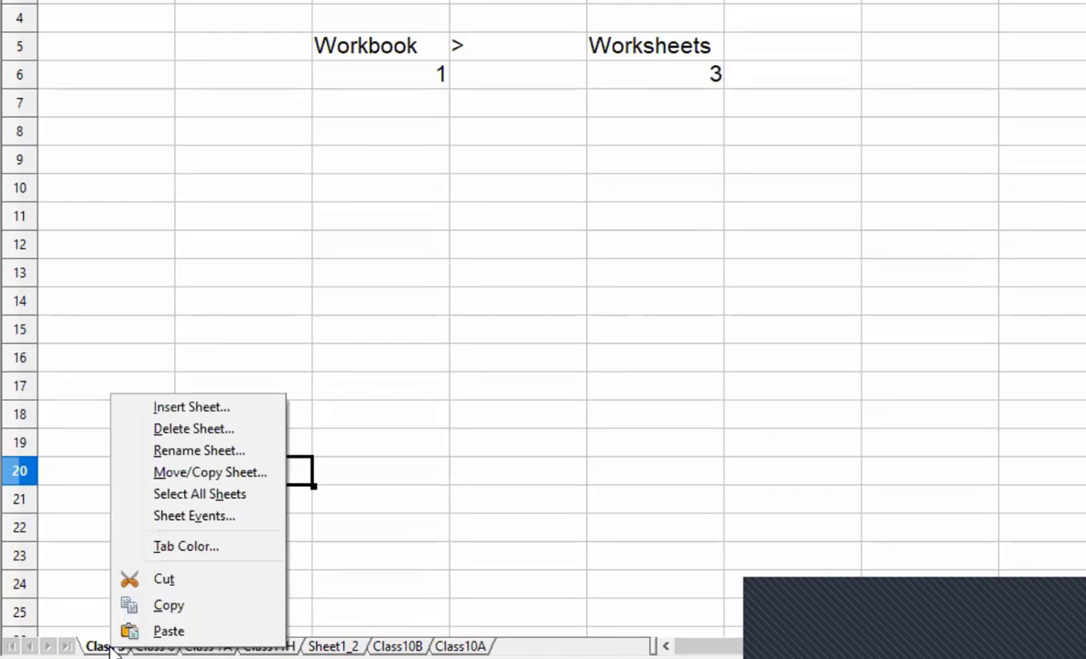
{"action": "left_click", "coordinate": [246, 547]}
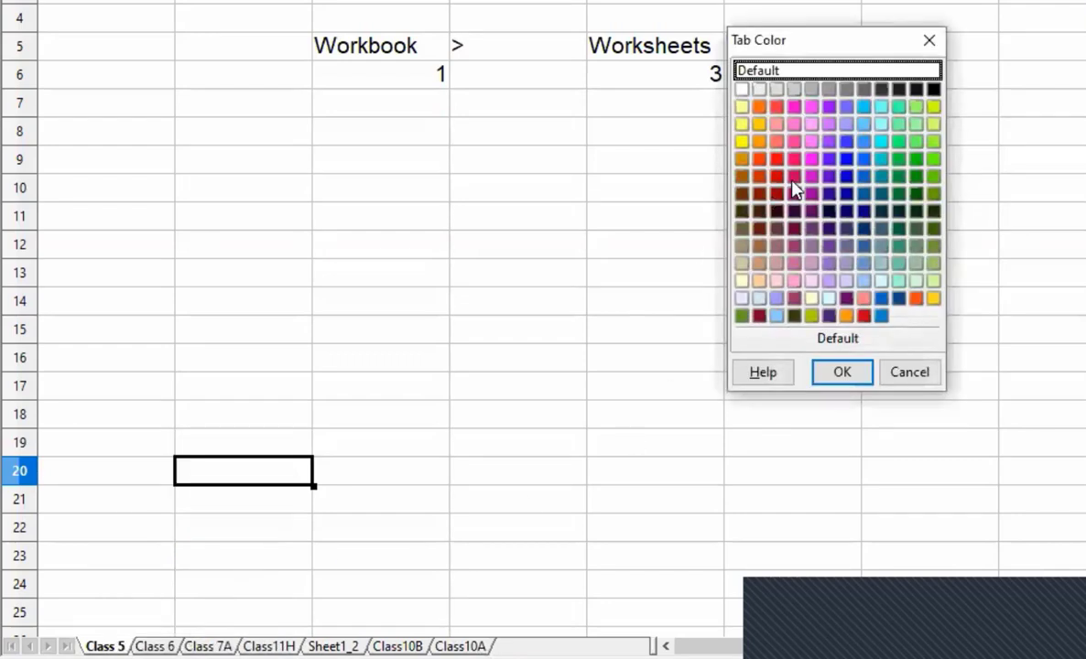
{"action": "left_click", "coordinate": [794, 159]}
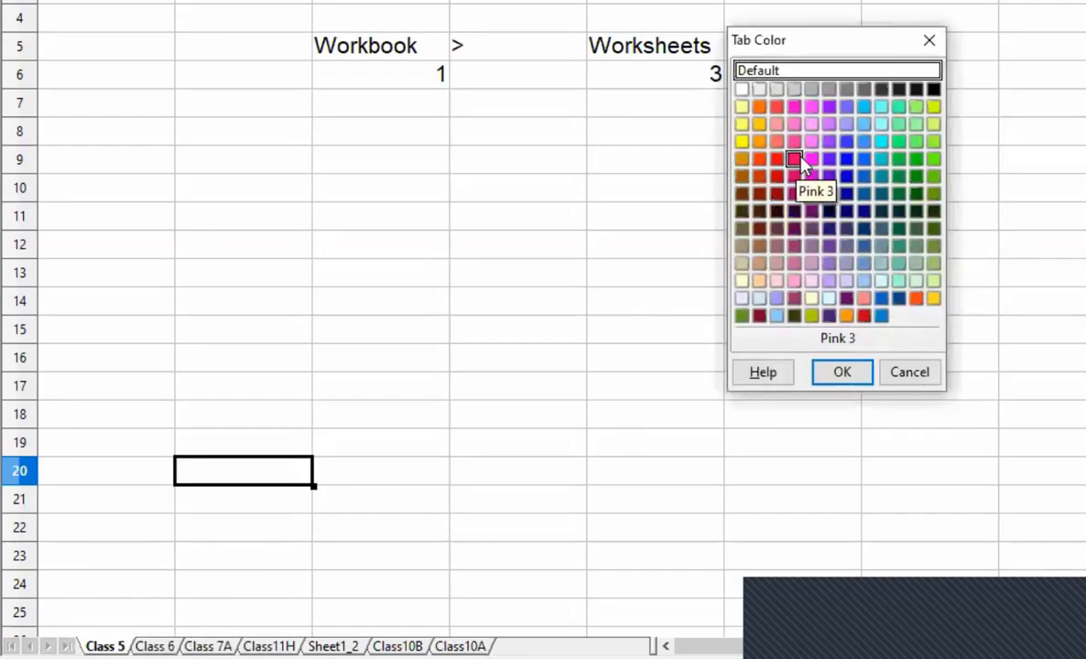
{"action": "left_click", "coordinate": [842, 372]}
- Give the Class 6 sheet a green tab colour
{"action": "left_click", "coordinate": [162, 648]}
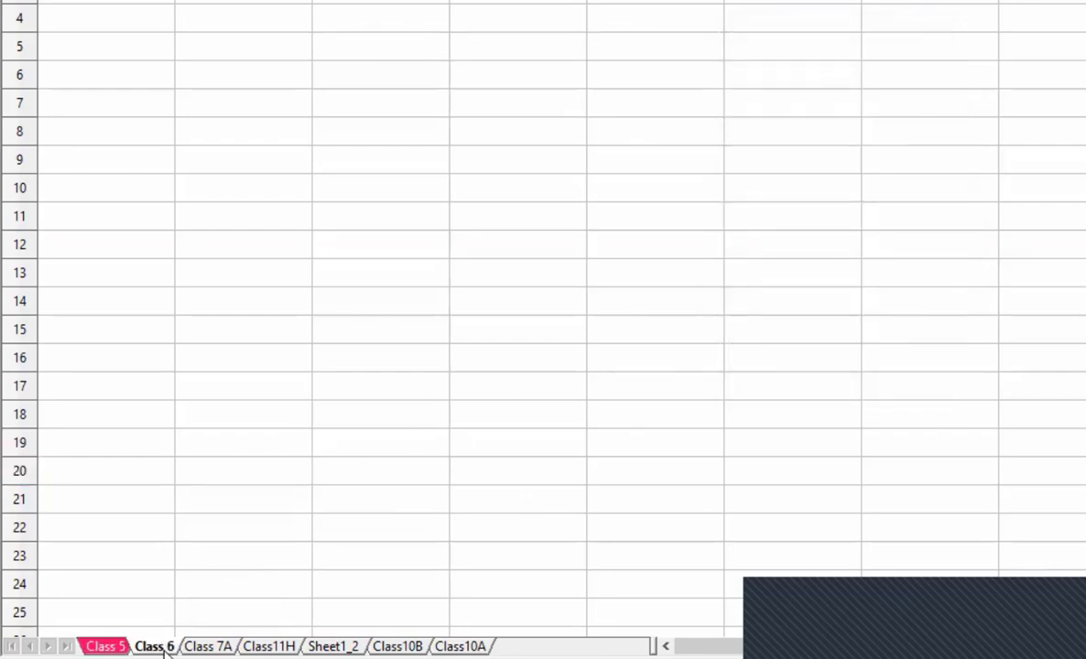
{"action": "right_click", "coordinate": [167, 648]}
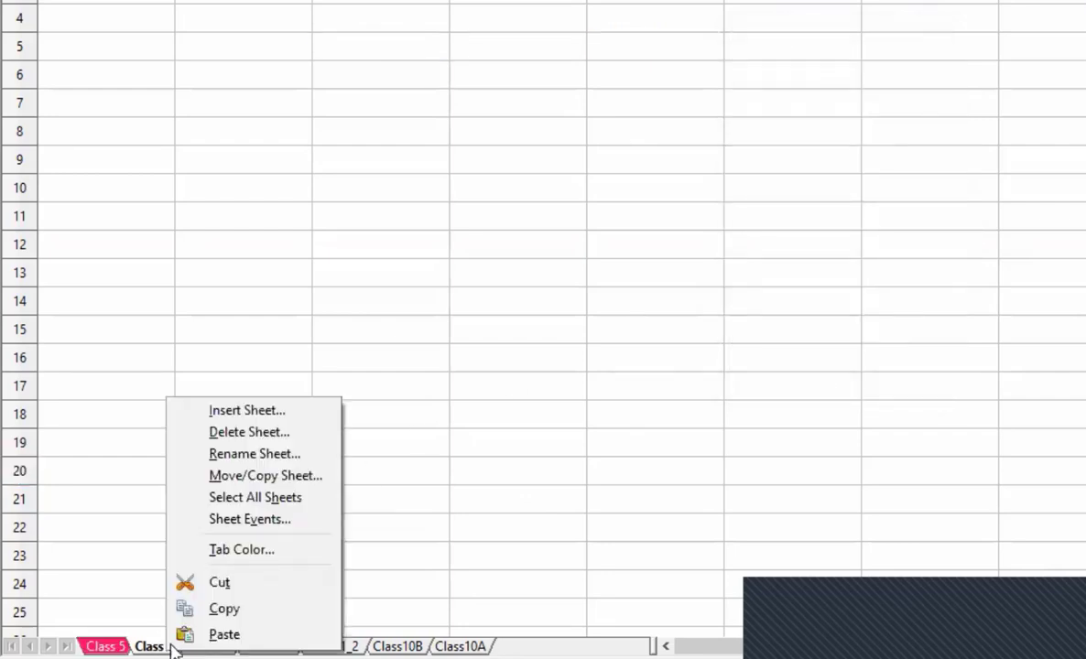
{"action": "left_click", "coordinate": [224, 552]}
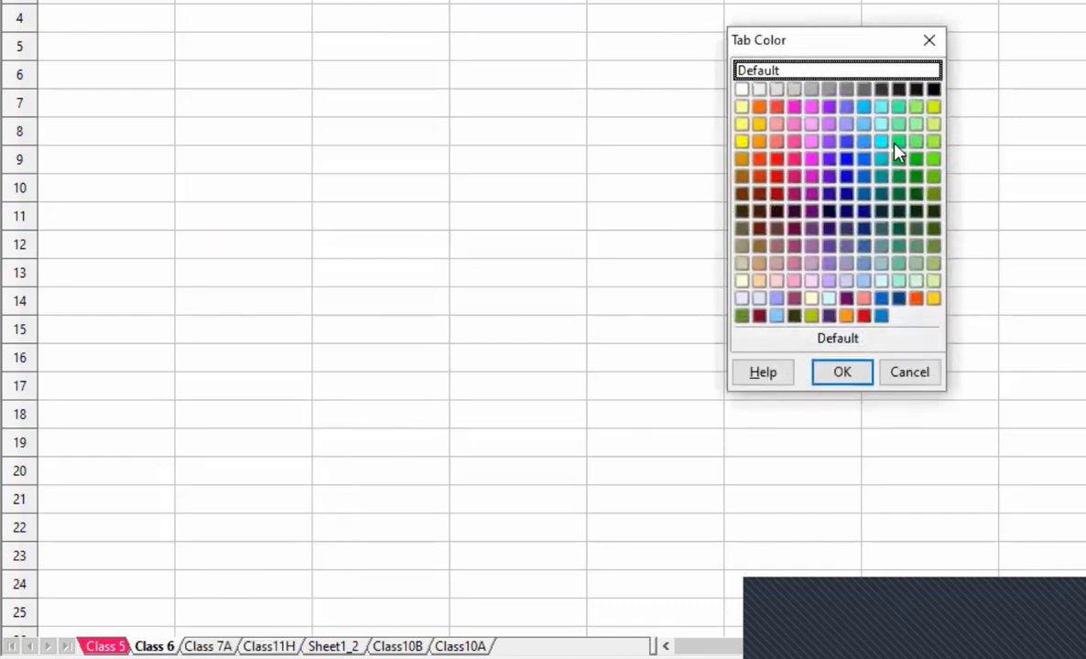
{"action": "left_click", "coordinate": [898, 142]}
{"action": "left_click", "coordinate": [844, 371]}
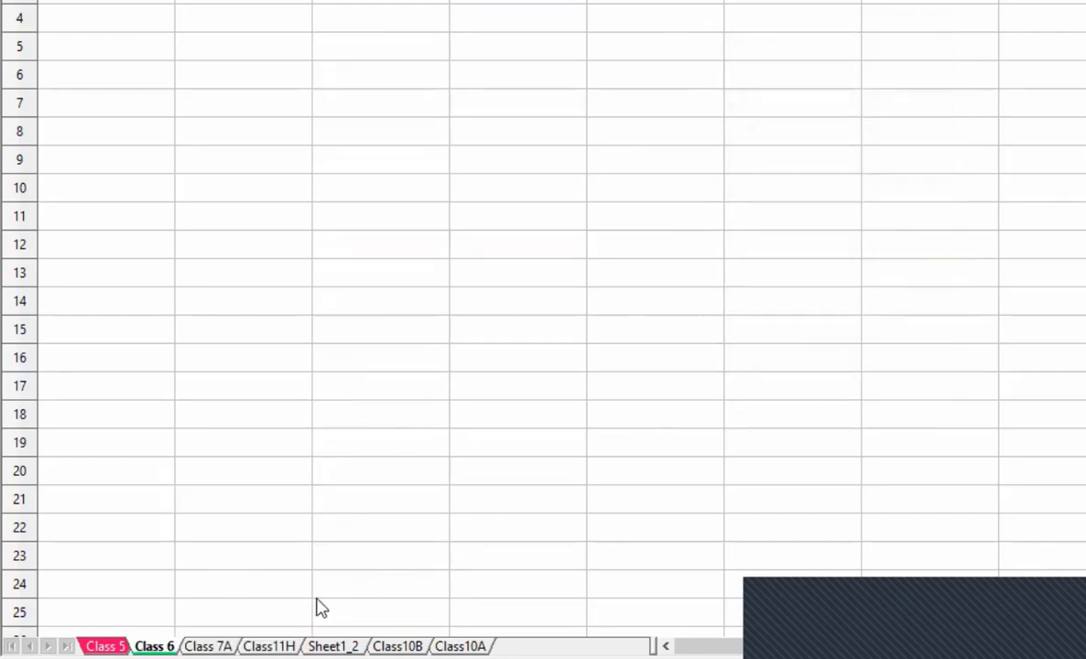
- Give the Class 7A sheet an orange tab colour
{"action": "right_click", "coordinate": [195, 646]}
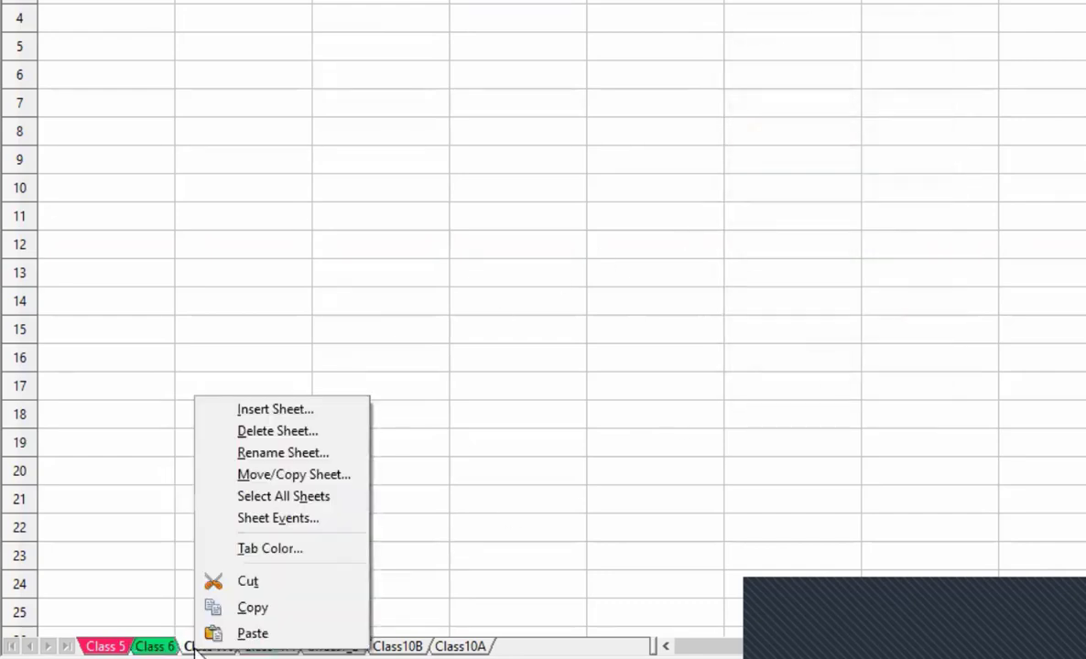
{"action": "left_click", "coordinate": [287, 549]}
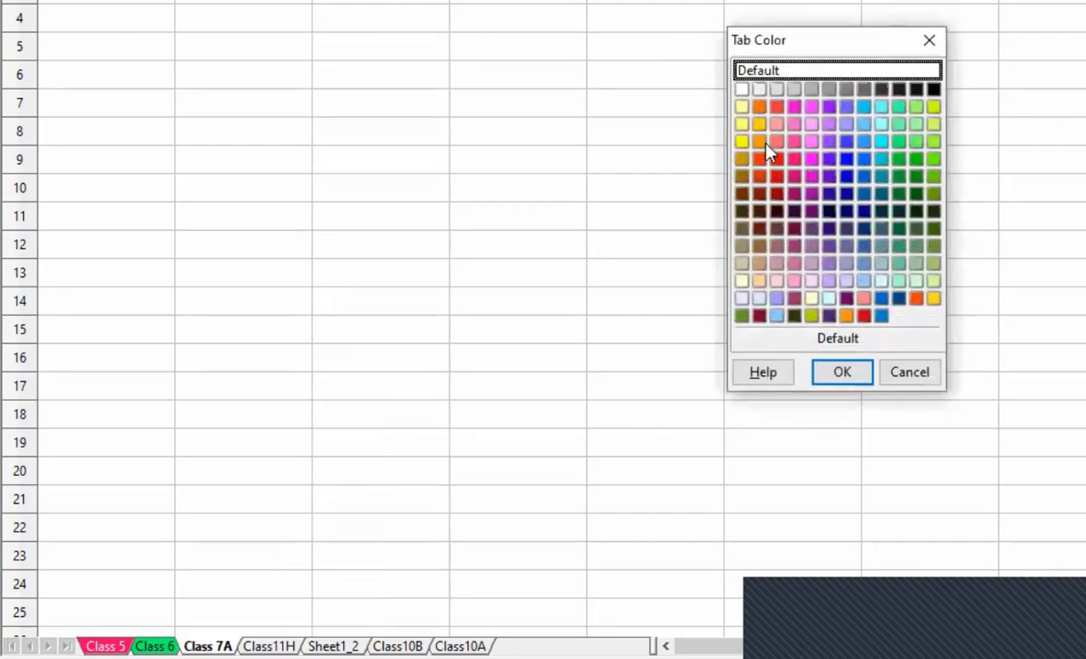
{"action": "left_click", "coordinate": [759, 141]}
{"action": "left_click", "coordinate": [843, 372]}
{"action": "left_click", "coordinate": [520, 423]}
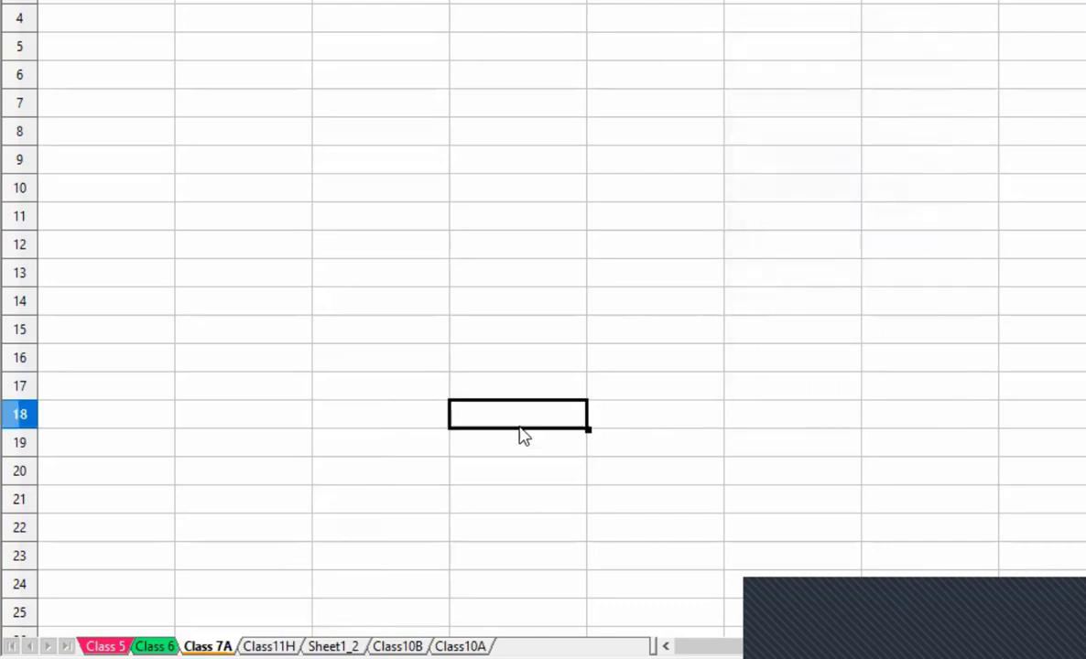
- Switch through the Class11H, Class 7A and Class 6 sheets to compare their tab colours
{"action": "left_click", "coordinate": [279, 647]}
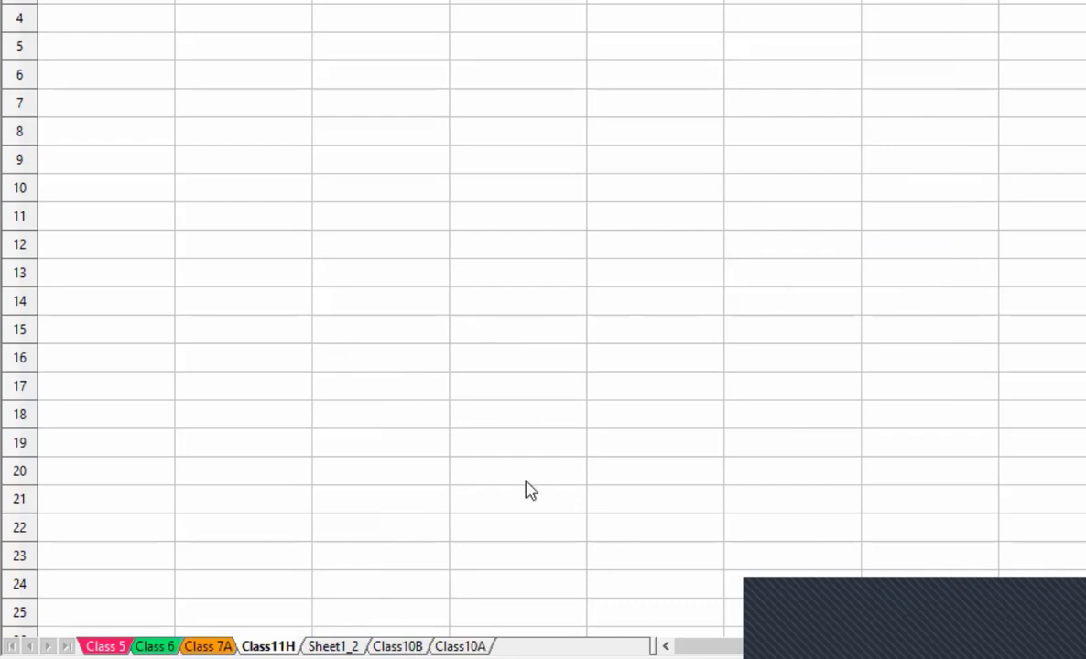
{"action": "left_click", "coordinate": [362, 187]}
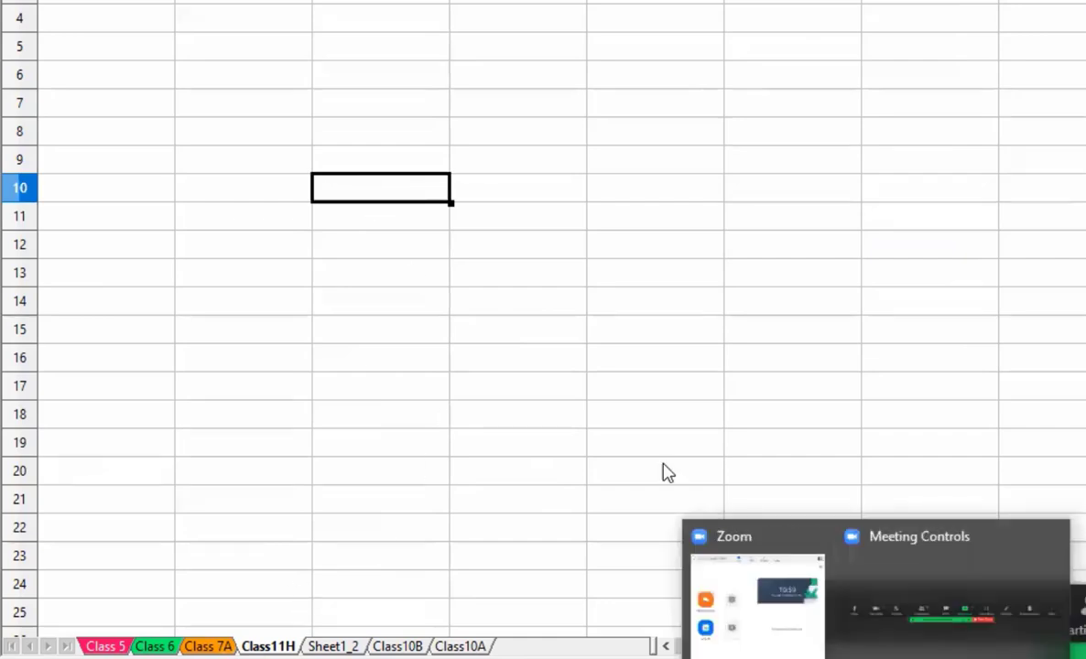
{"action": "left_click", "coordinate": [550, 414]}
{"action": "left_click", "coordinate": [218, 647]}
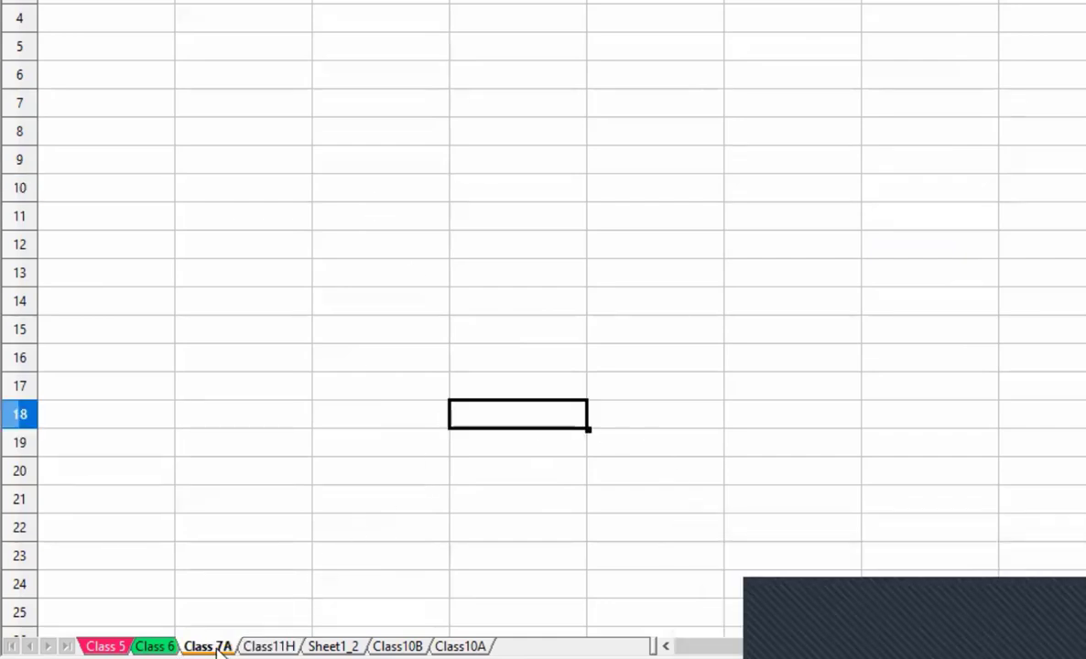
{"action": "left_click", "coordinate": [149, 646]}
- Delete all contents of the range B2:G9 on the Class 5 sheet
{"action": "left_click", "coordinate": [119, 647]}
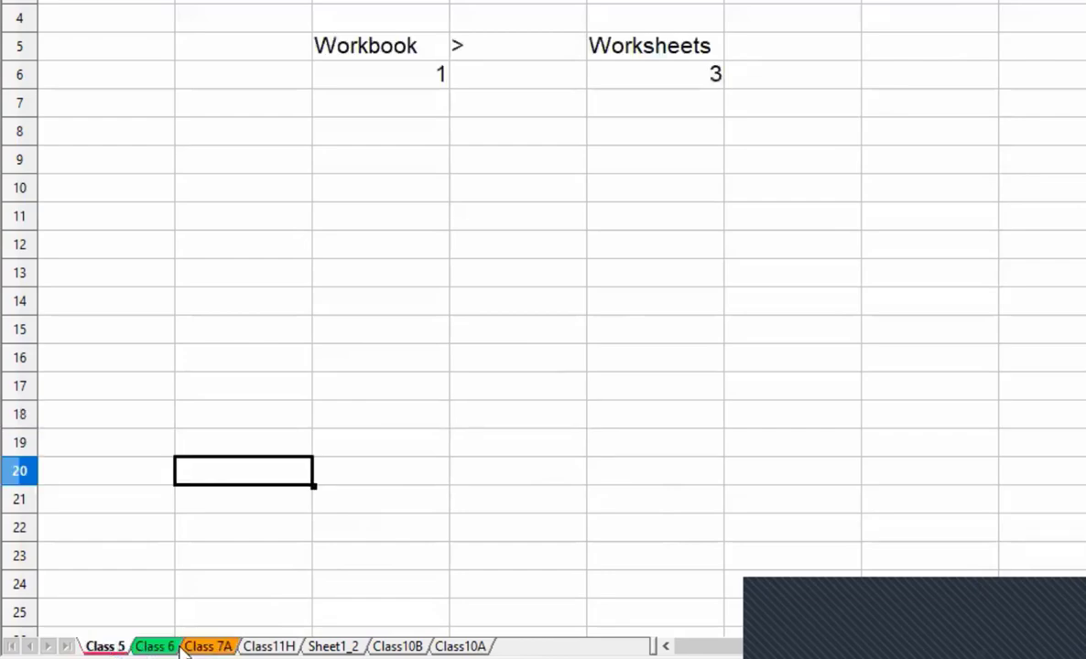
{"action": "left_click_drag", "start_coordinate": [184, 100], "coordinate": [741, 266]}
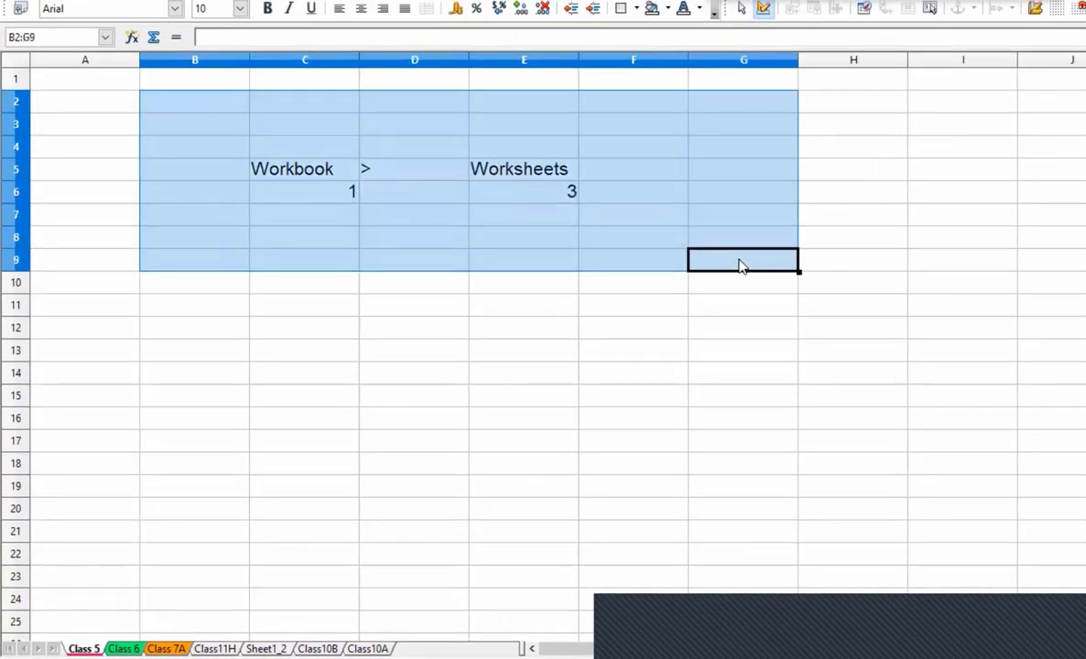
{"action": "key", "text": "BackSpace"}
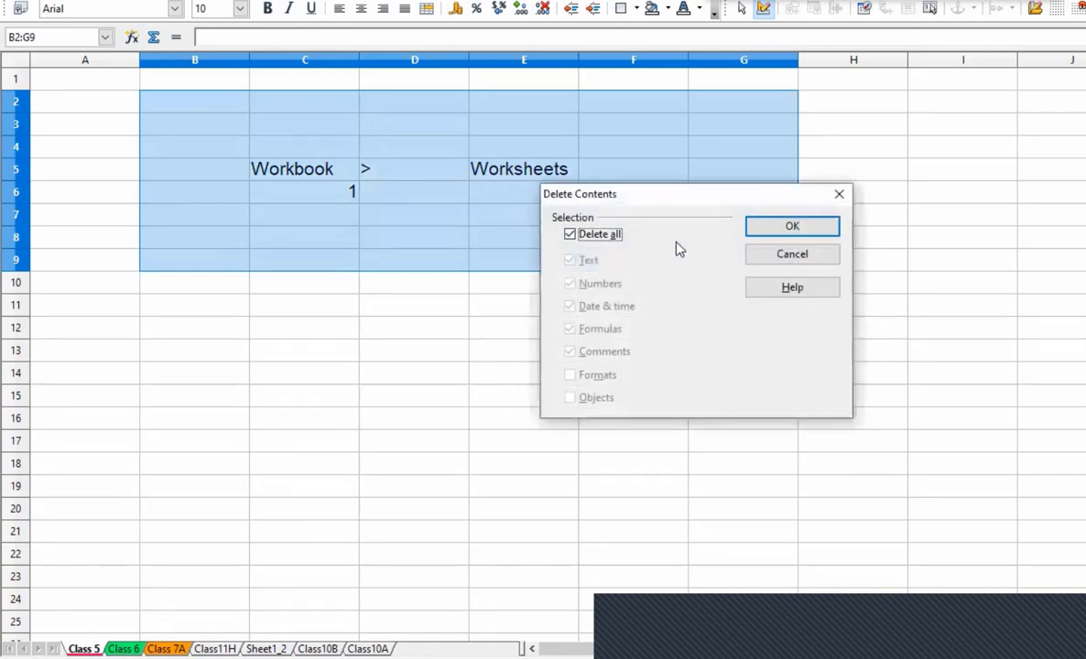
{"action": "left_click", "coordinate": [765, 229]}
{"action": "left_click", "coordinate": [526, 334]}
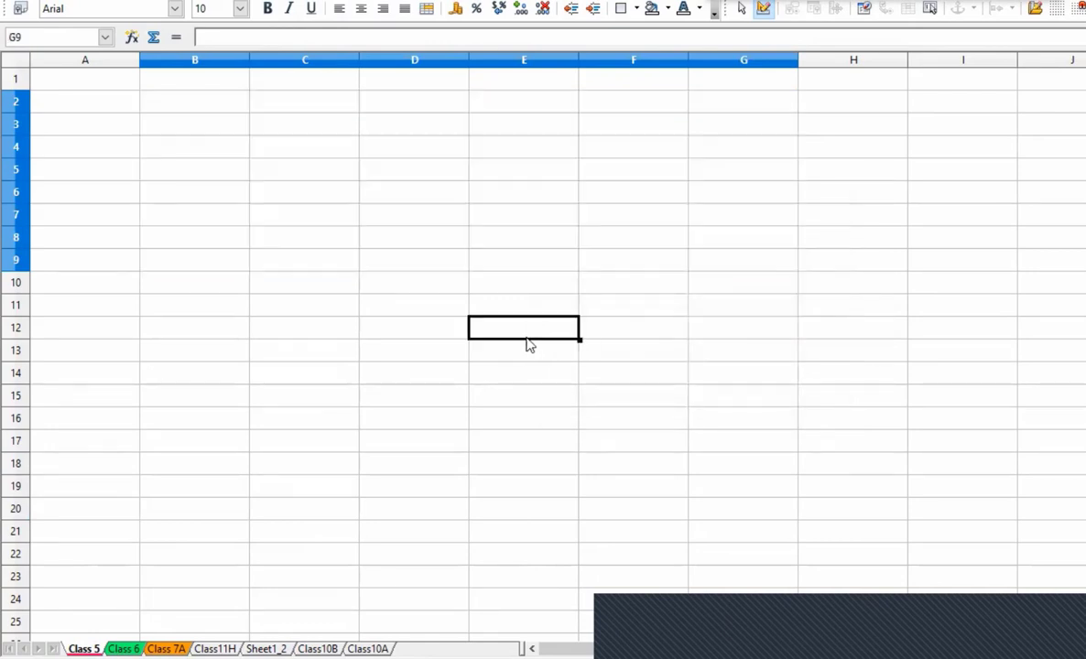
- Enter the heading Referencing in cell B3 of the Class 5 sheet
{"action": "left_click", "coordinate": [230, 189]}
{"action": "left_click", "coordinate": [206, 146]}
{"action": "left_click", "coordinate": [206, 129]}
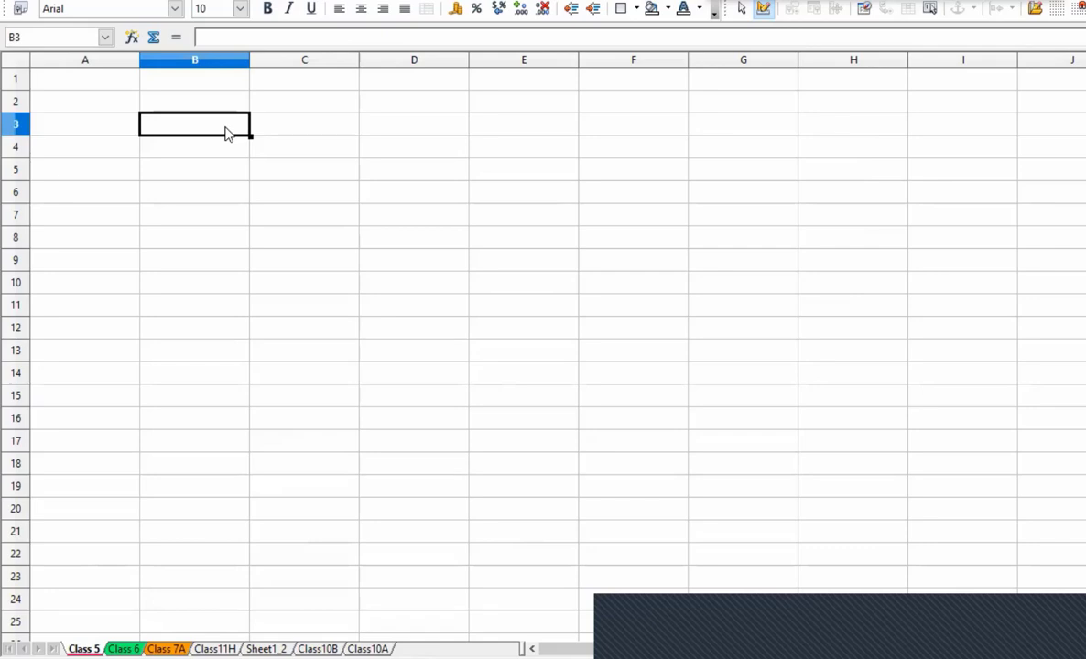
{"action": "type", "text": "Referen"}
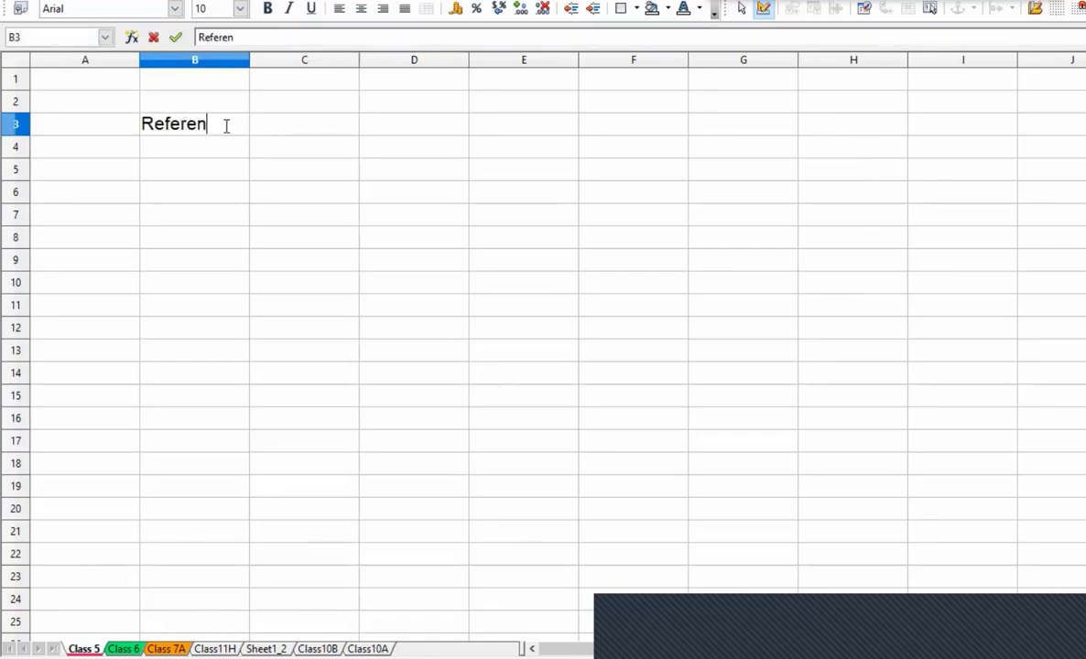
{"action": "type", "text": "cing"}
{"action": "key", "text": "Return"}
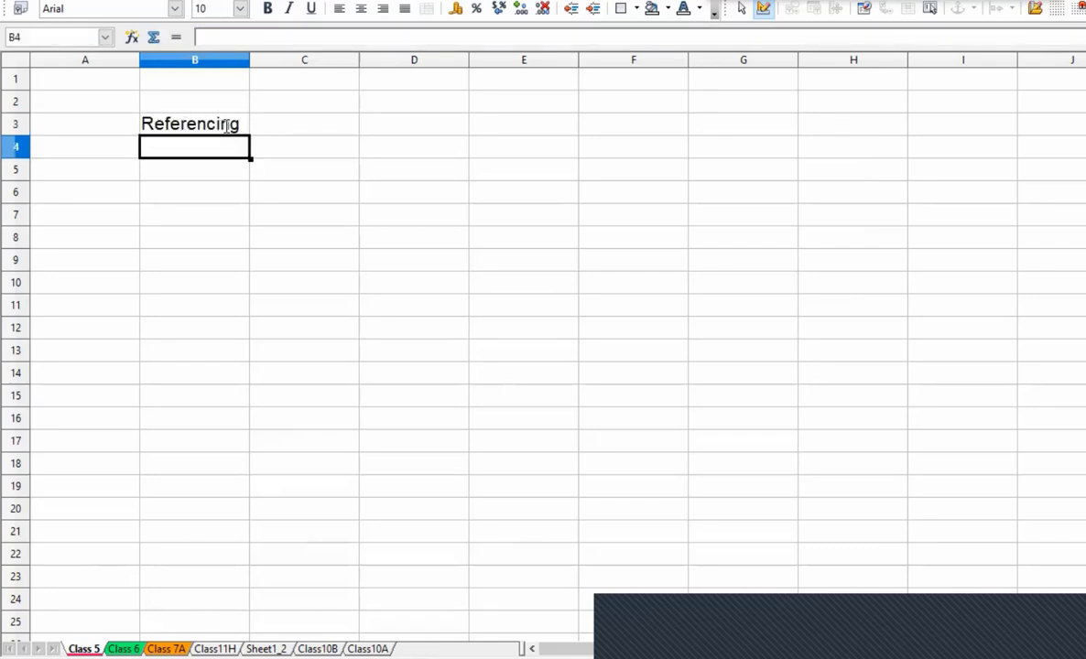
- List the two referencing types beside the heading: Absolute in cell D3 and Relative in cell D4
{"action": "left_click", "coordinate": [277, 127]}
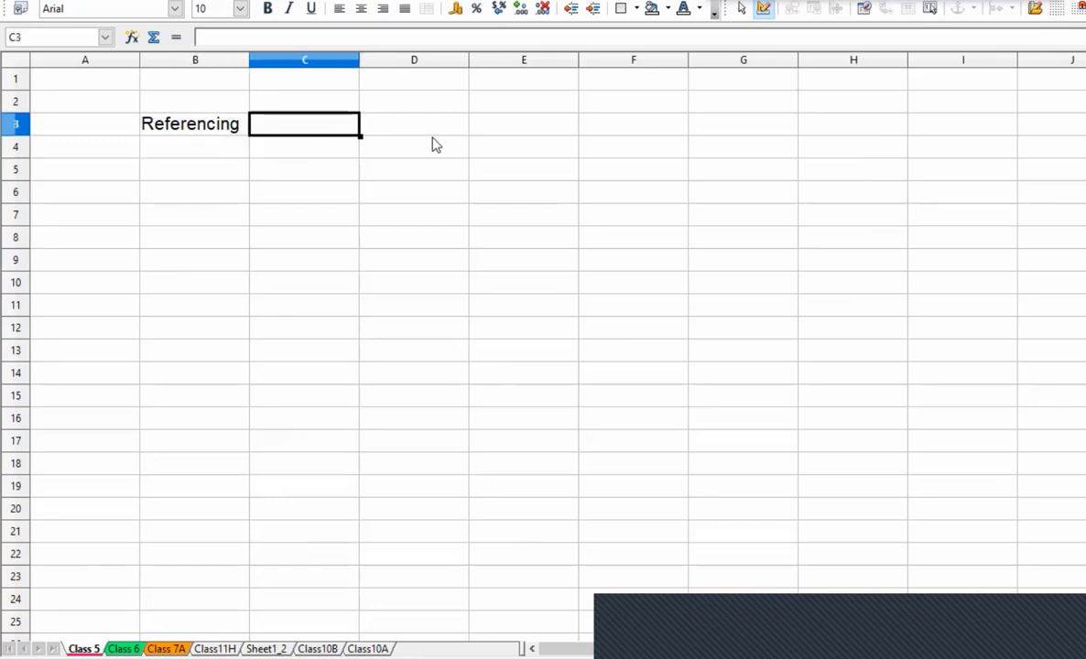
{"action": "key", "text": "Right"}
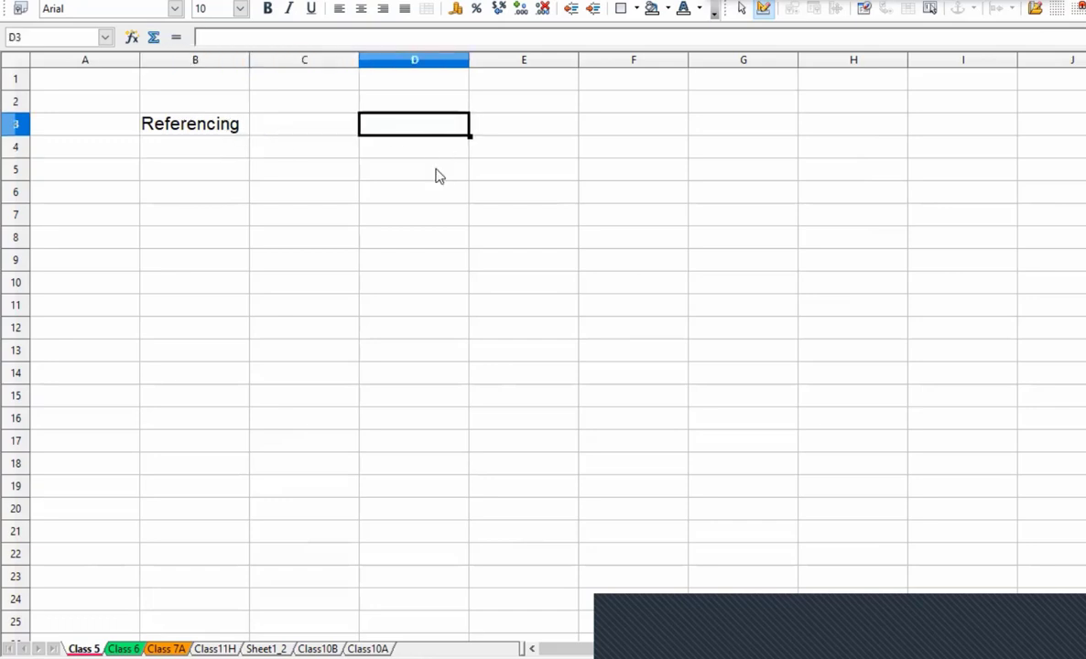
{"action": "type", "text": "Absolut"}
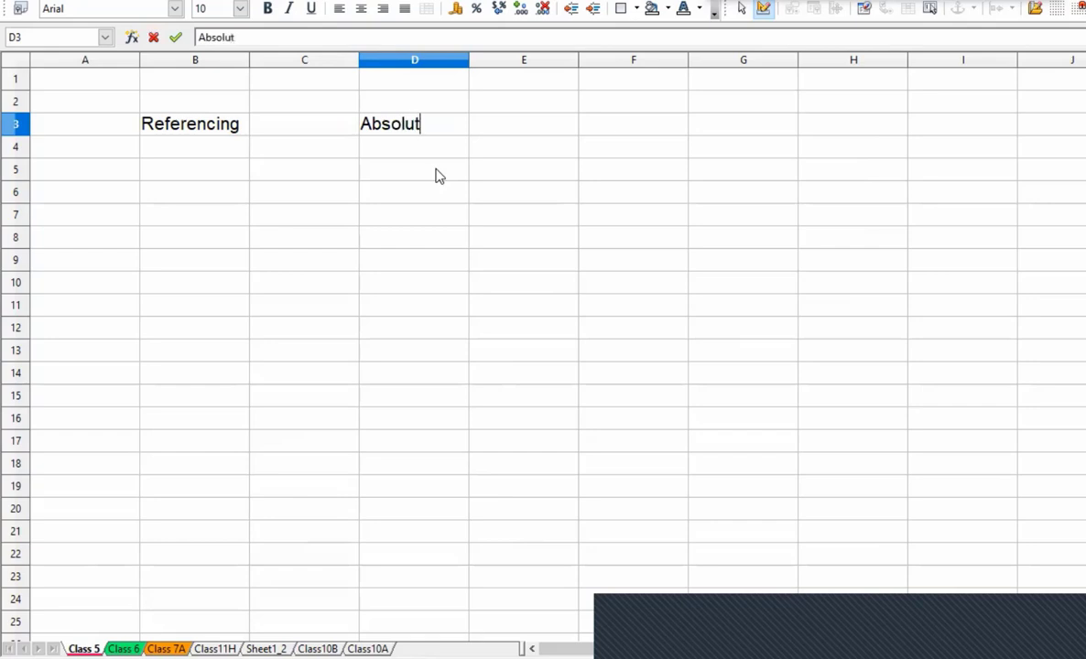
{"action": "type", "text": "e"}
{"action": "key", "text": "Return"}
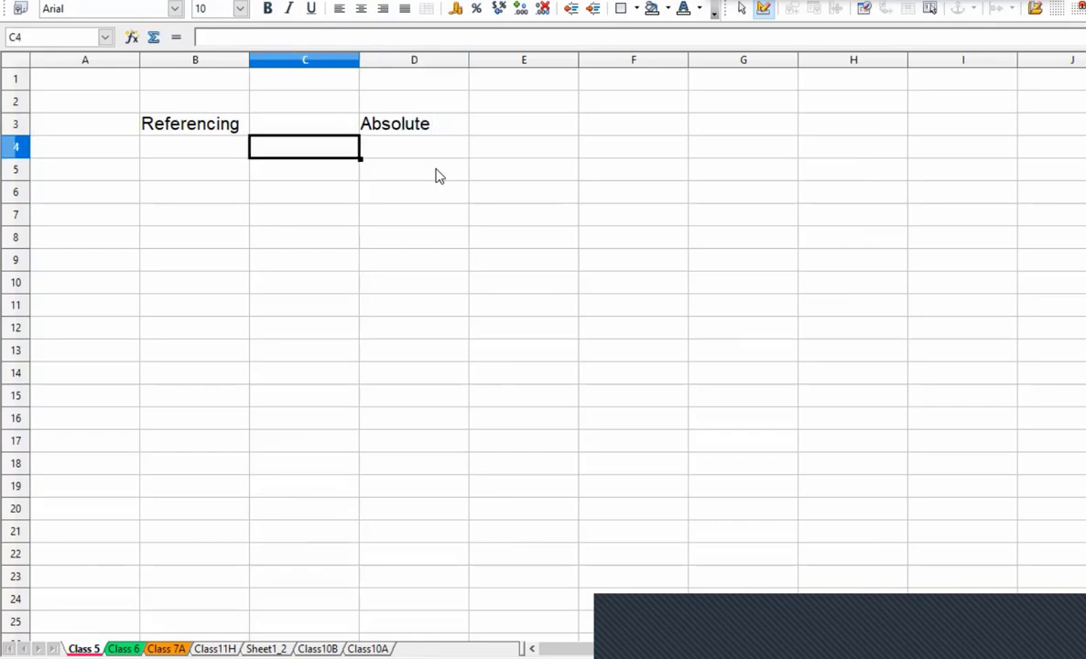
{"action": "key", "text": "Right"}
{"action": "type", "text": "Relative"}
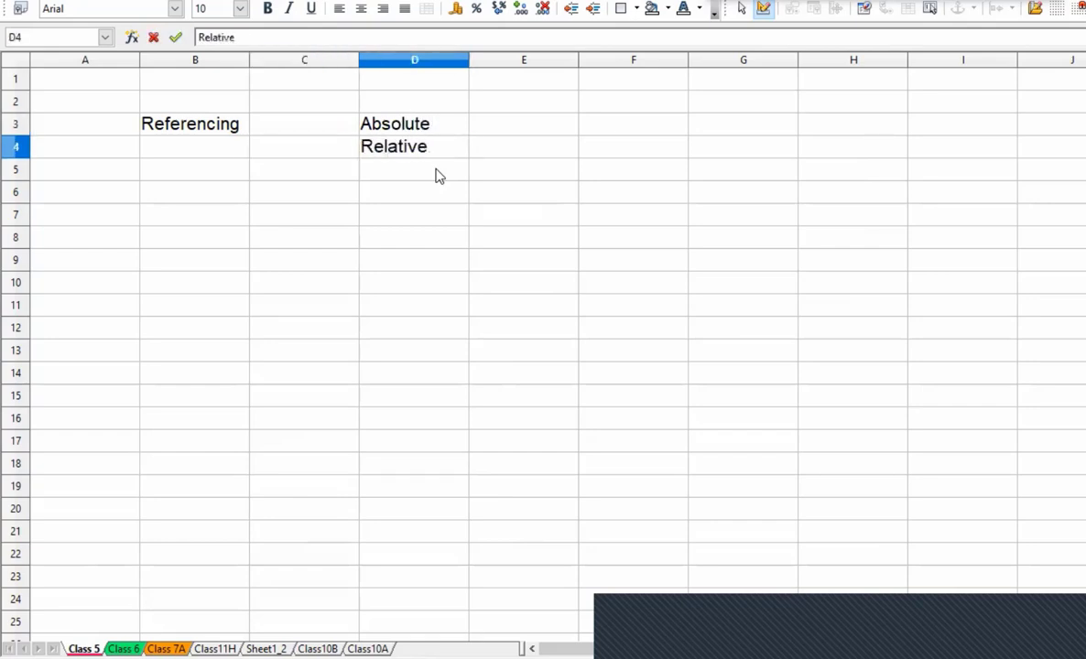
{"action": "key", "text": "Return"}
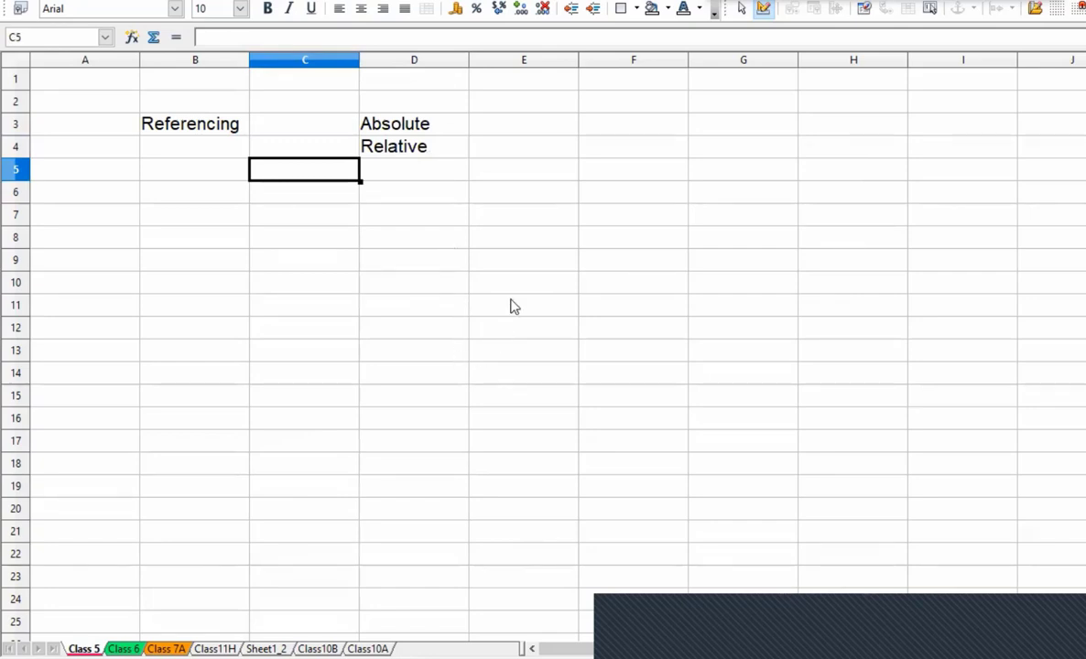
{"action": "left_click", "coordinate": [485, 143]}
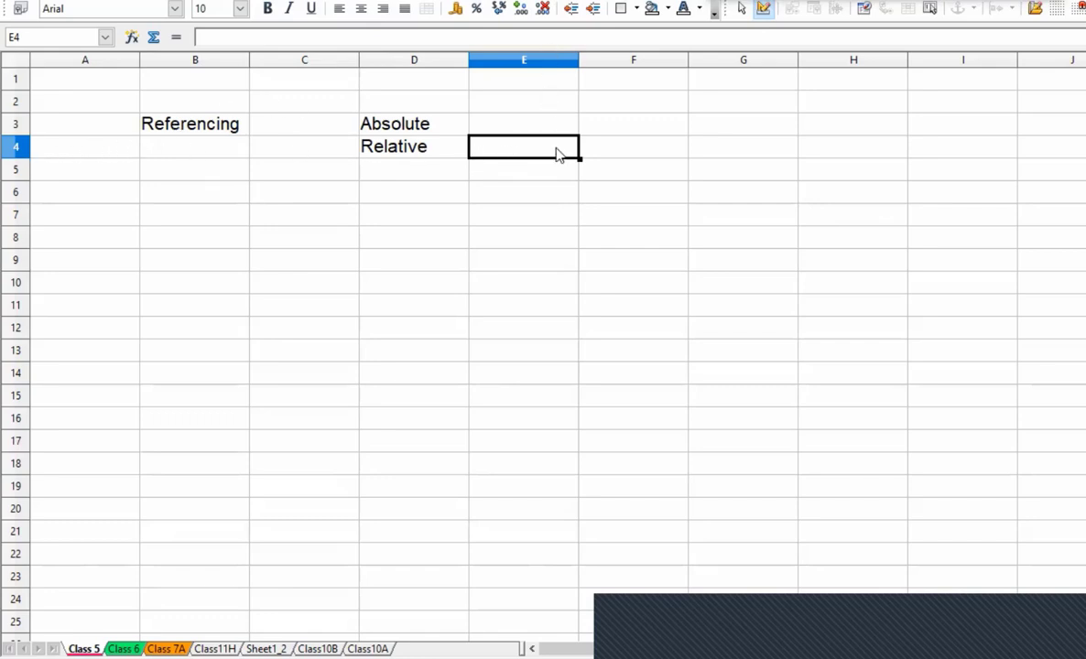
{"action": "left_click", "coordinate": [506, 169]}
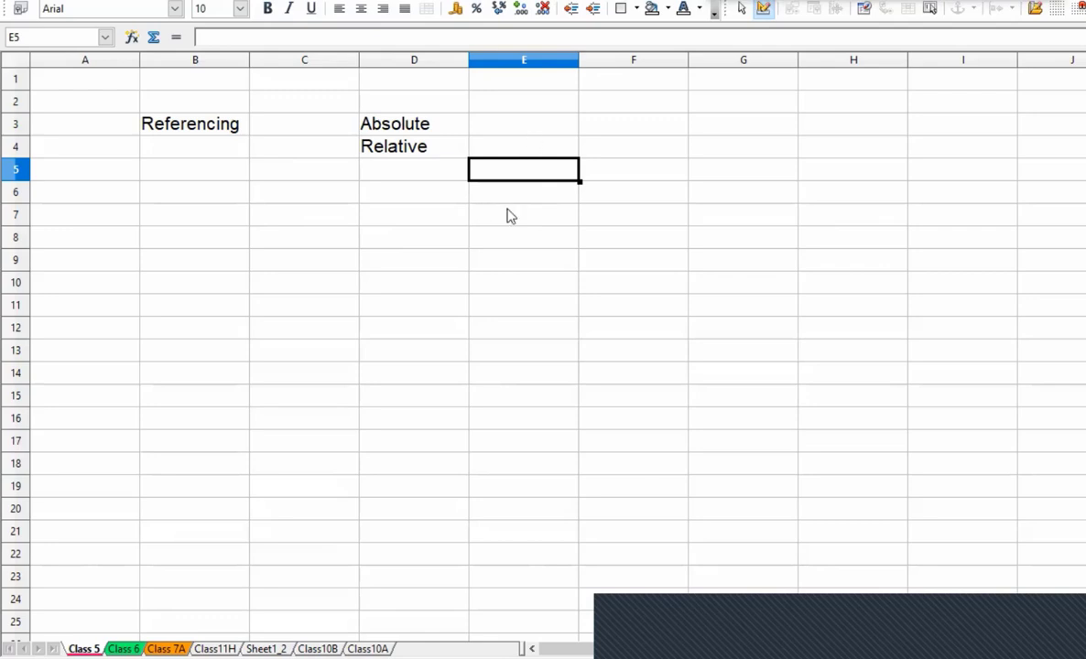
- Enter each cell's own address as sample text: B8 in cell B8 and B10 in cell B10
{"action": "left_click", "coordinate": [197, 243]}
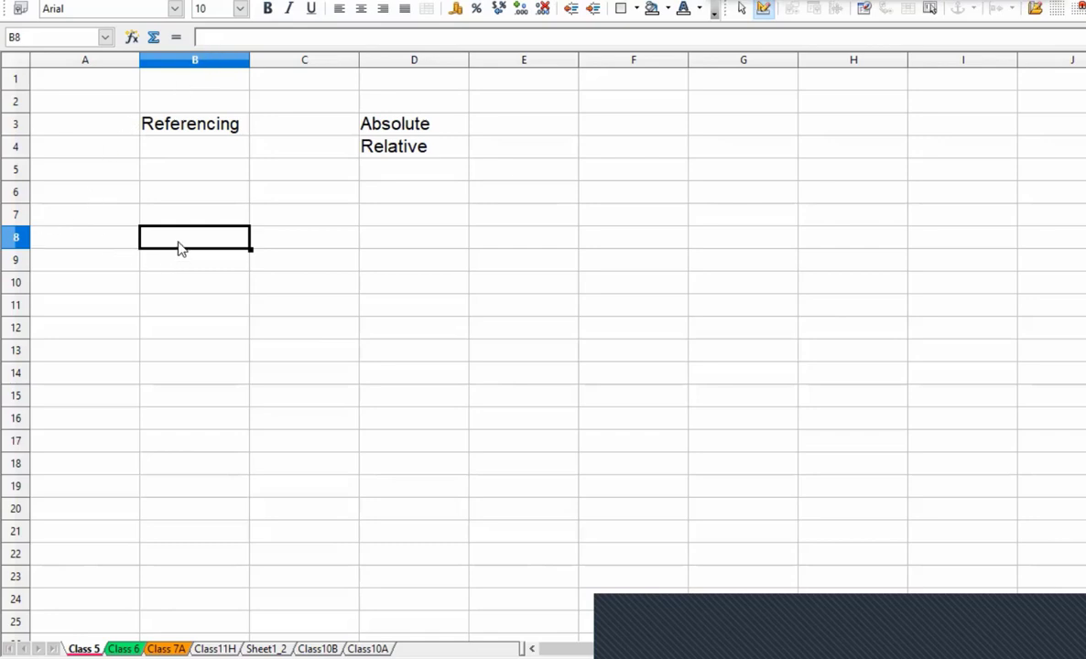
{"action": "type", "text": "B8"}
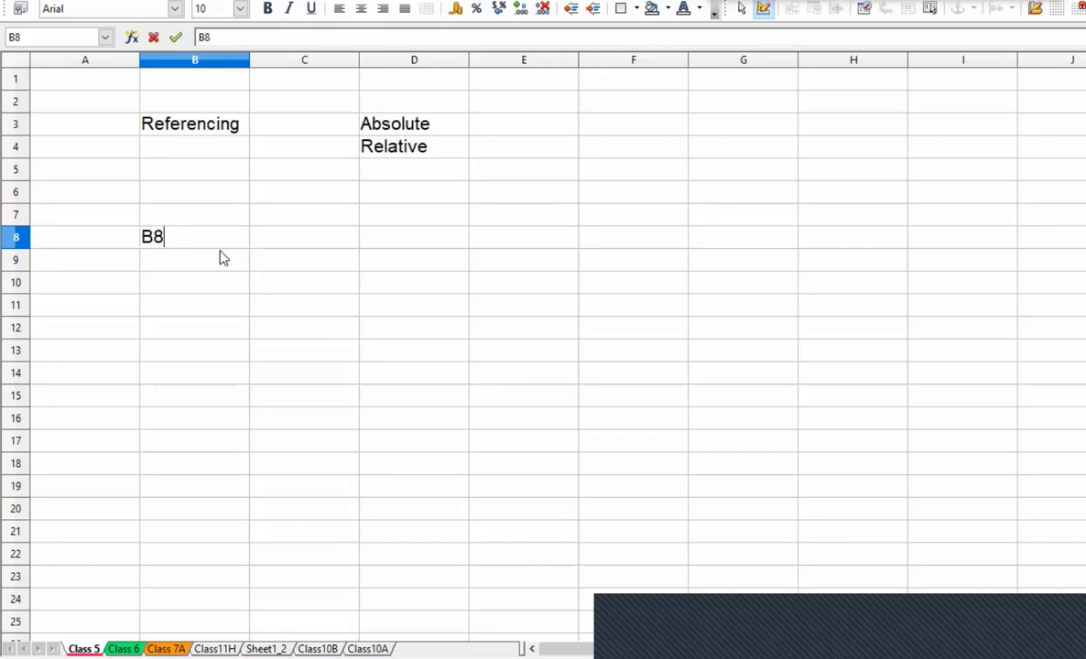
{"action": "key", "text": "Return"}
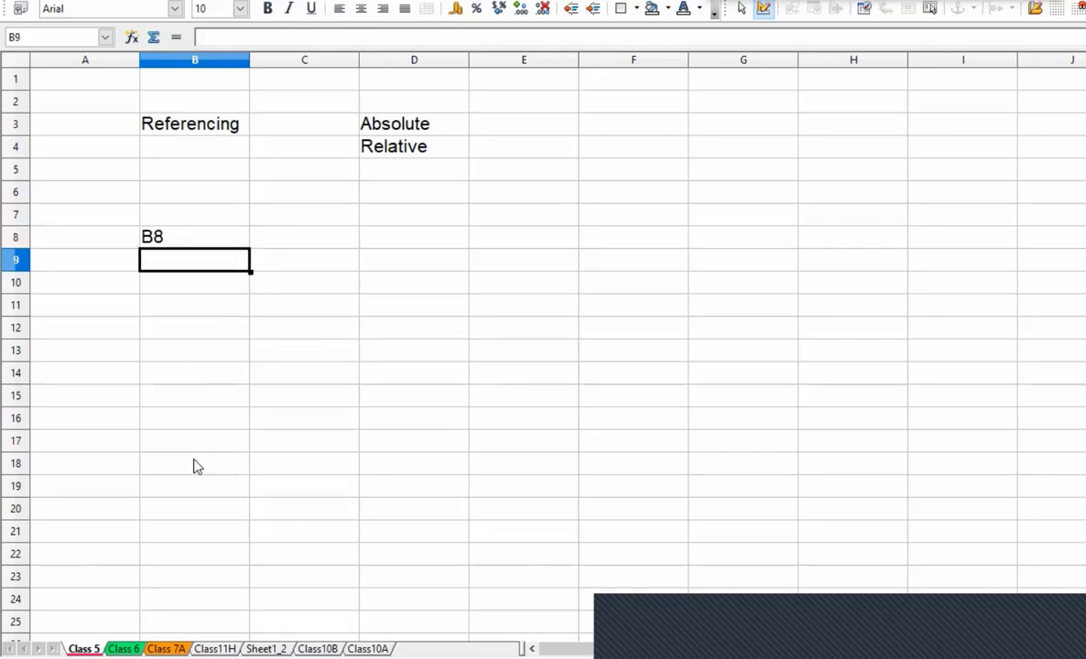
{"action": "left_click", "coordinate": [178, 234]}
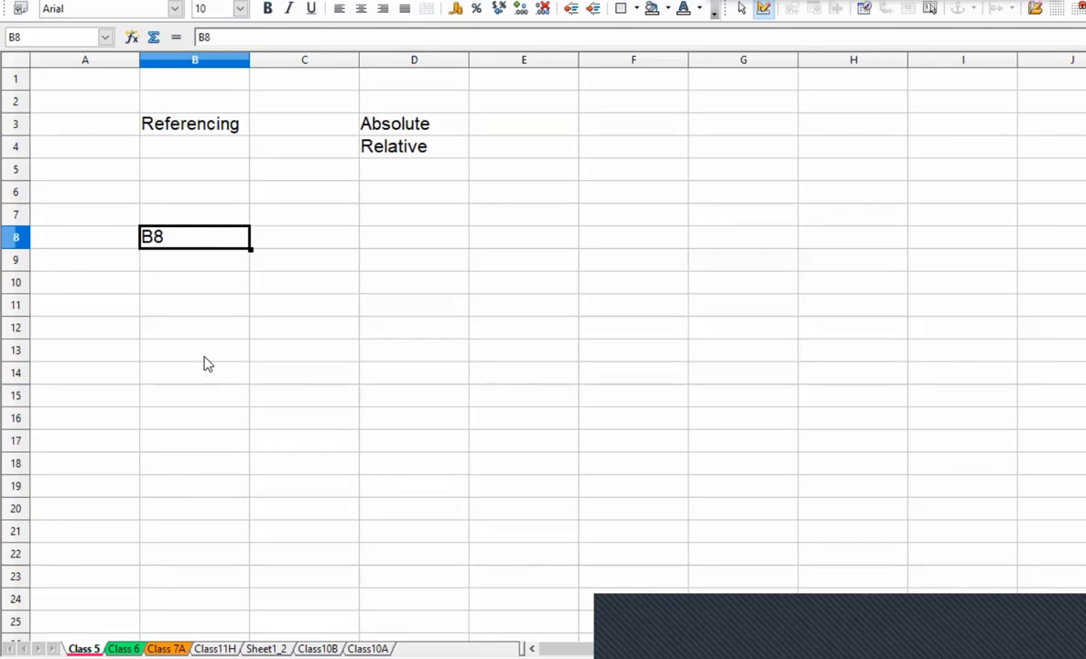
{"action": "left_click", "coordinate": [188, 292]}
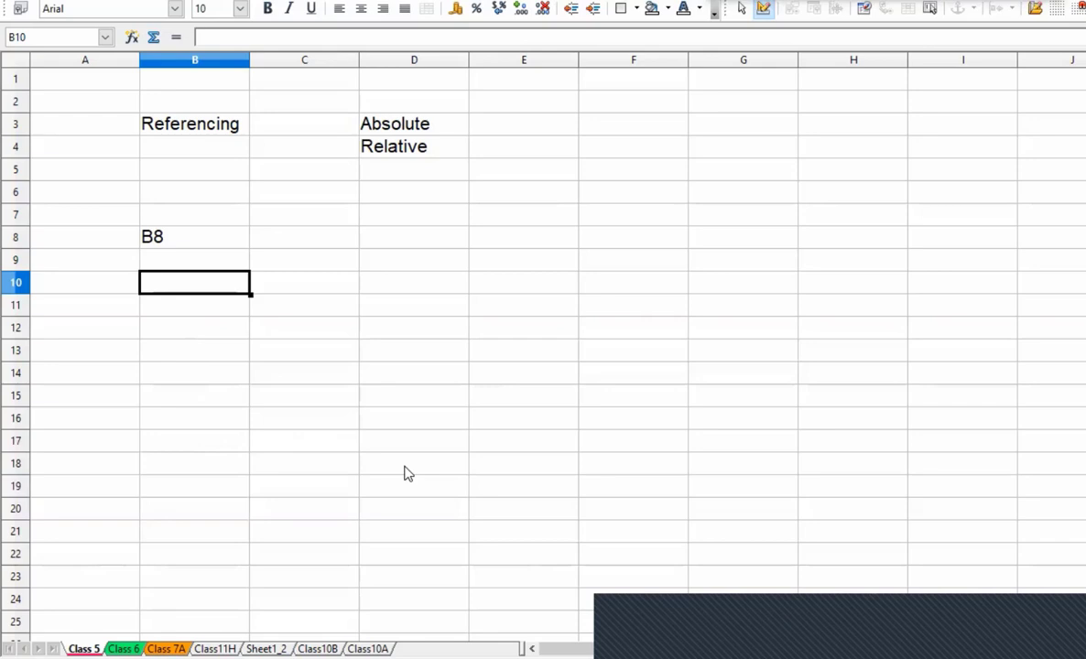
{"action": "type", "text": "B10"}
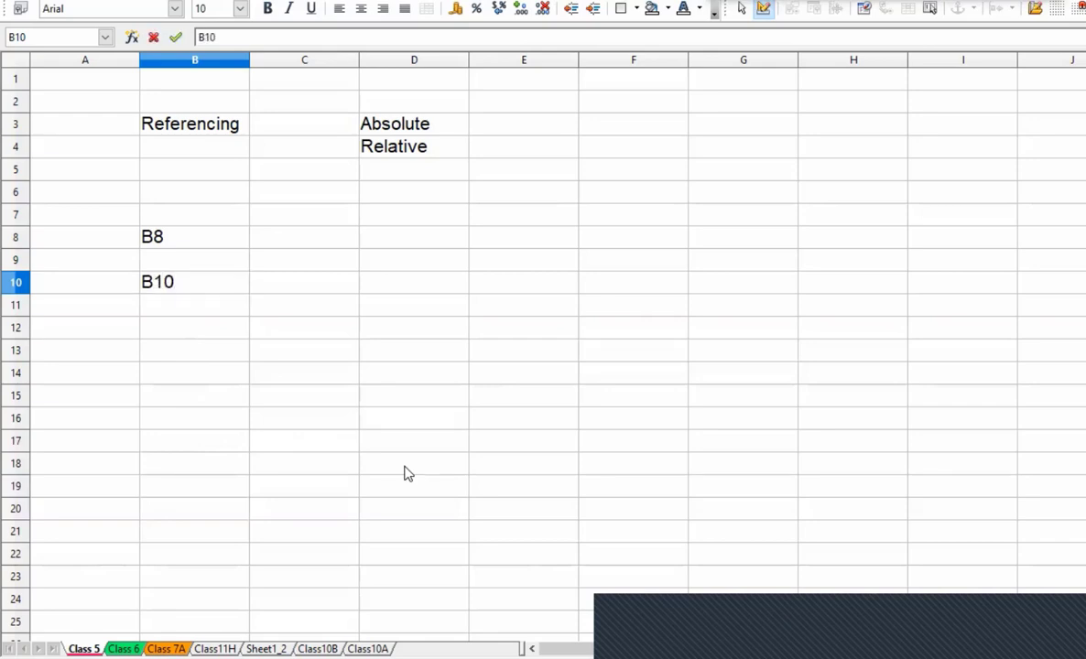
- Add reference examples beside the types: E4 in cell E4 for Relative and $E$3 in cell E3 for Absolute
{"action": "left_click", "coordinate": [537, 156]}
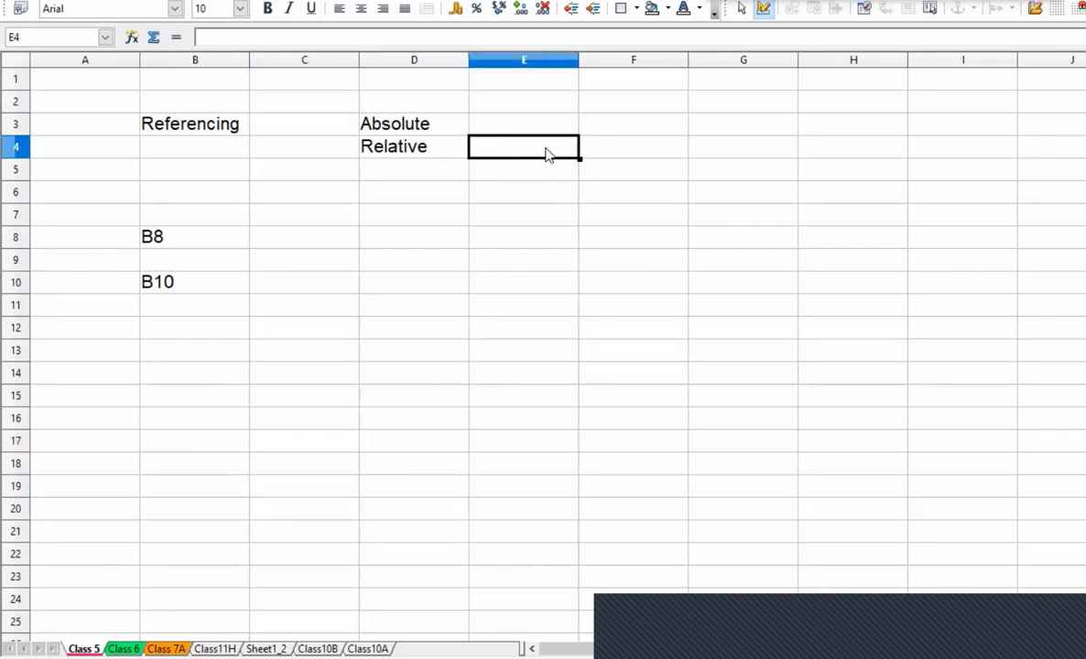
{"action": "type", "text": "4"}
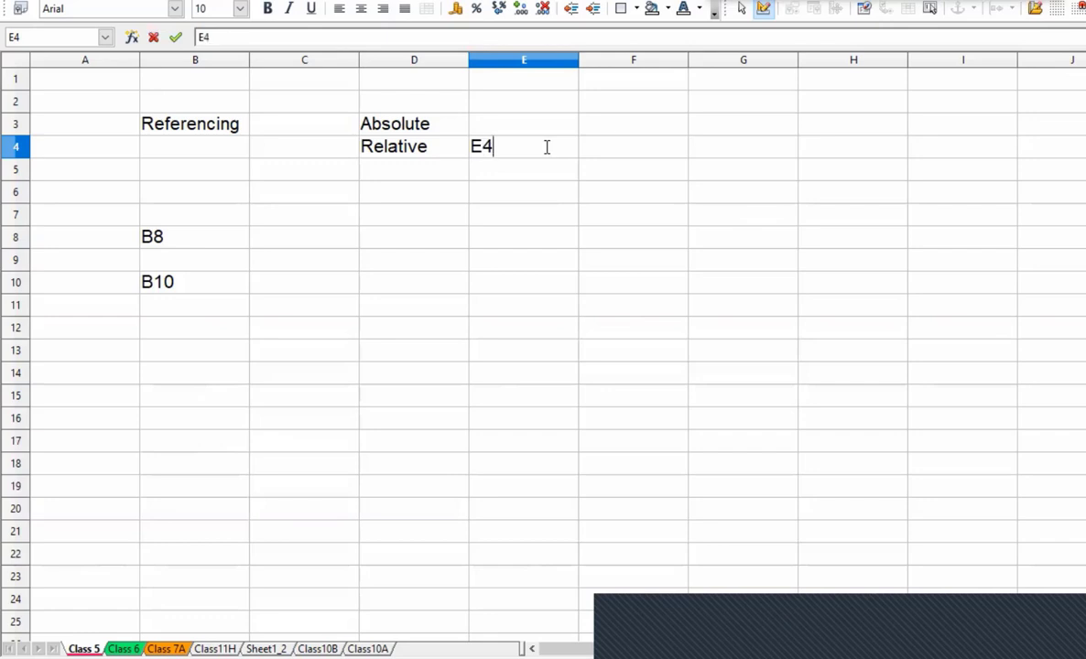
{"action": "left_click", "coordinate": [543, 125]}
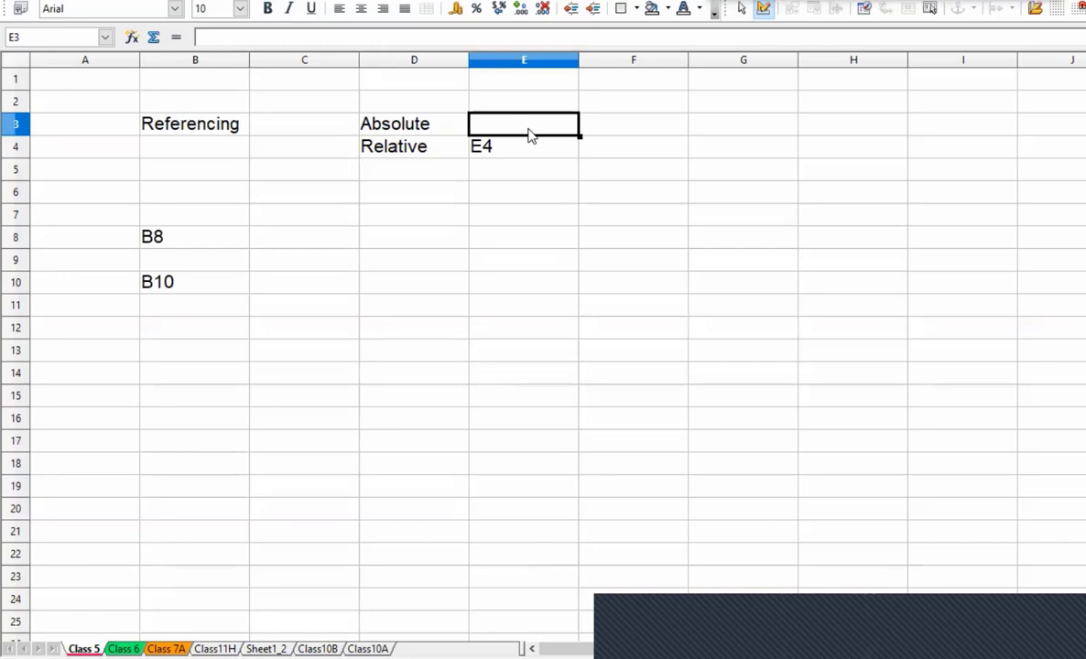
{"action": "type", "text": "$"}
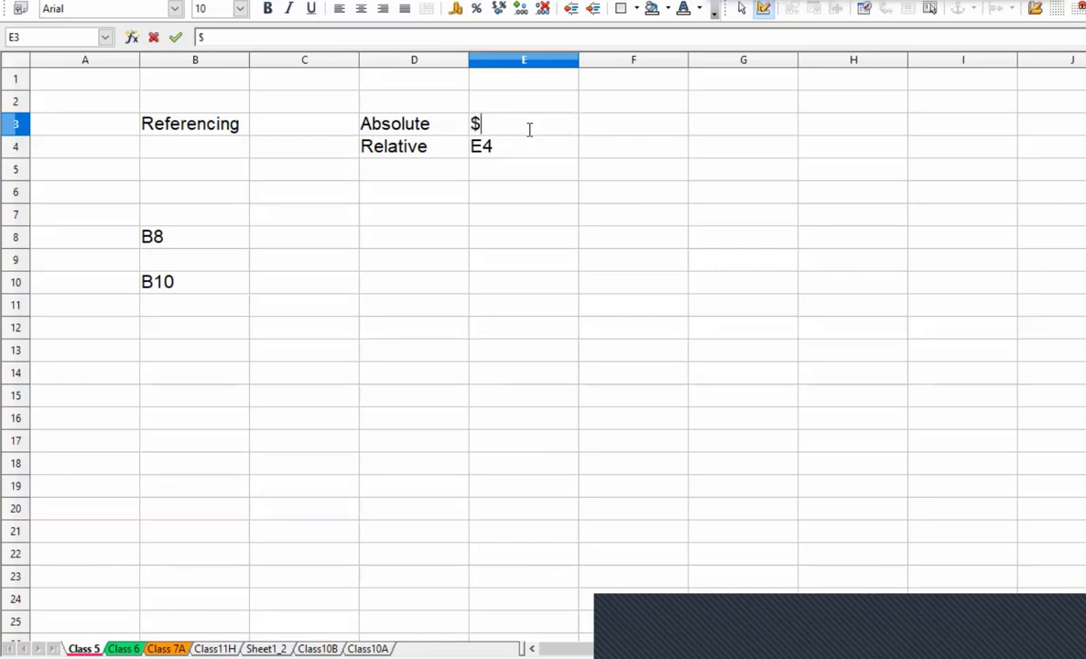
{"action": "type", "text": "E$3"}
- Add a third referencing type, Mixed, in cell D5 with the example E$4 in cell E5
{"action": "left_click", "coordinate": [414, 177]}
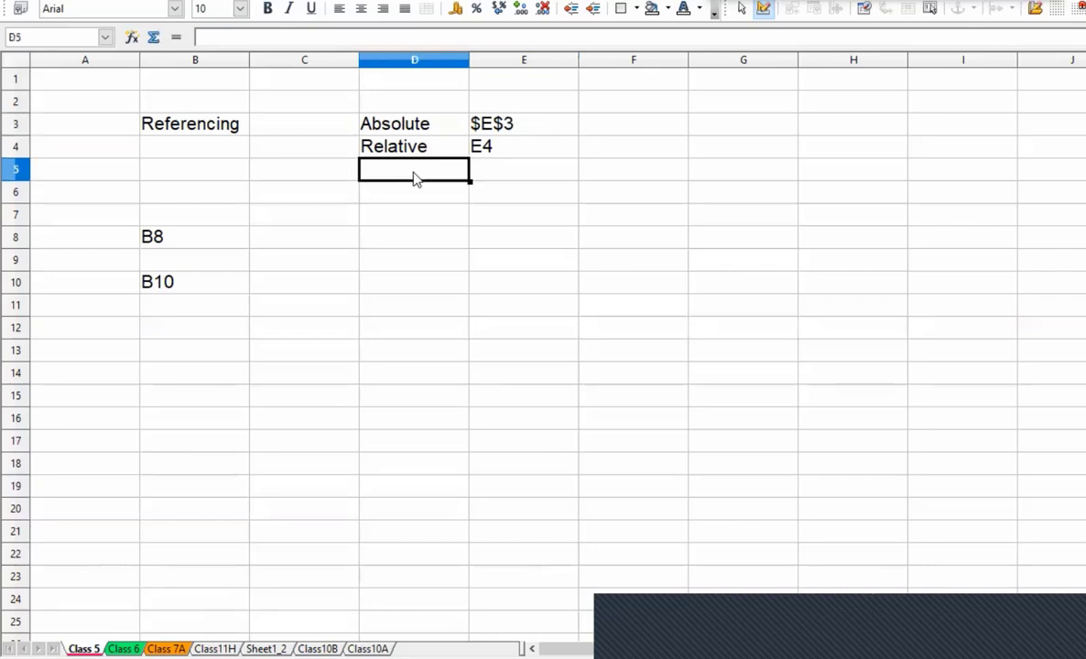
{"action": "type", "text": "Mixed"}
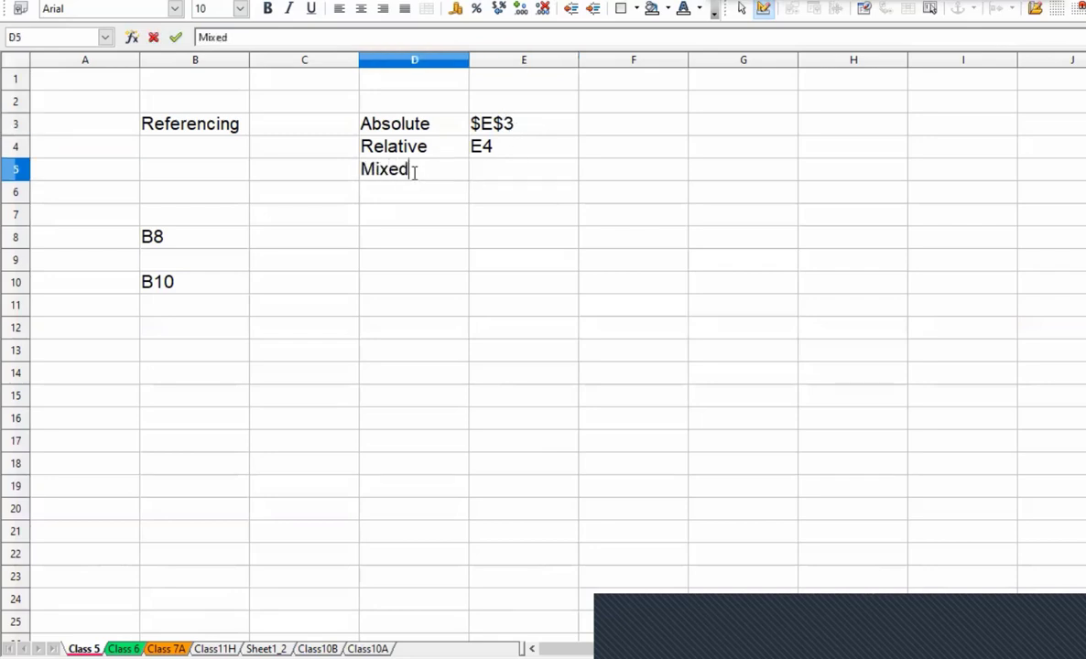
{"action": "left_click", "coordinate": [493, 174]}
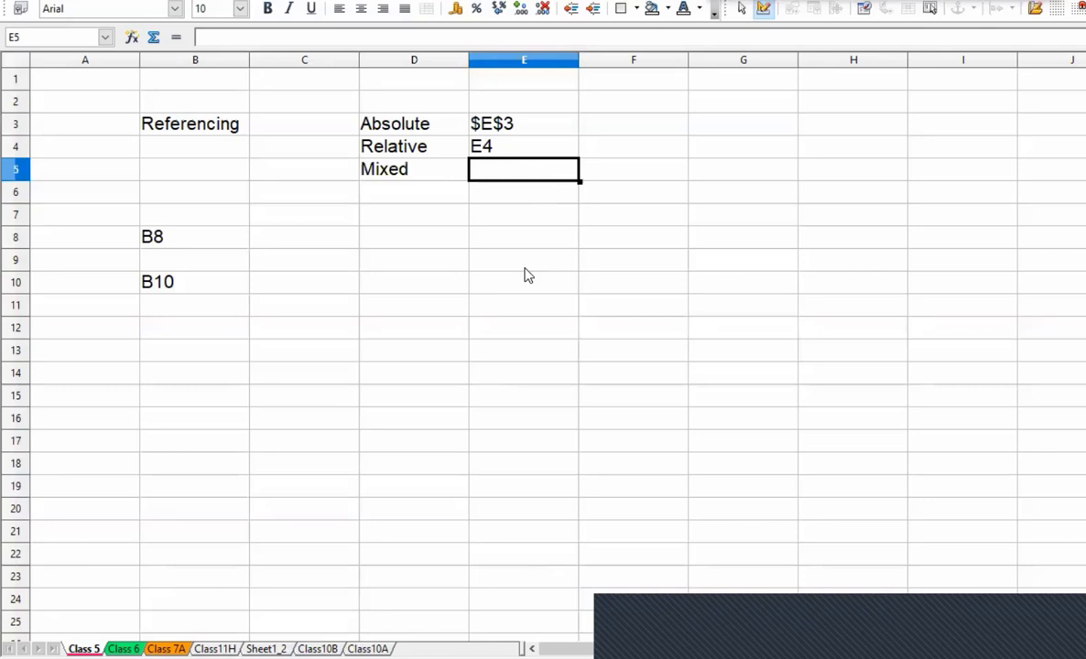
{"action": "type", "text": "E"}
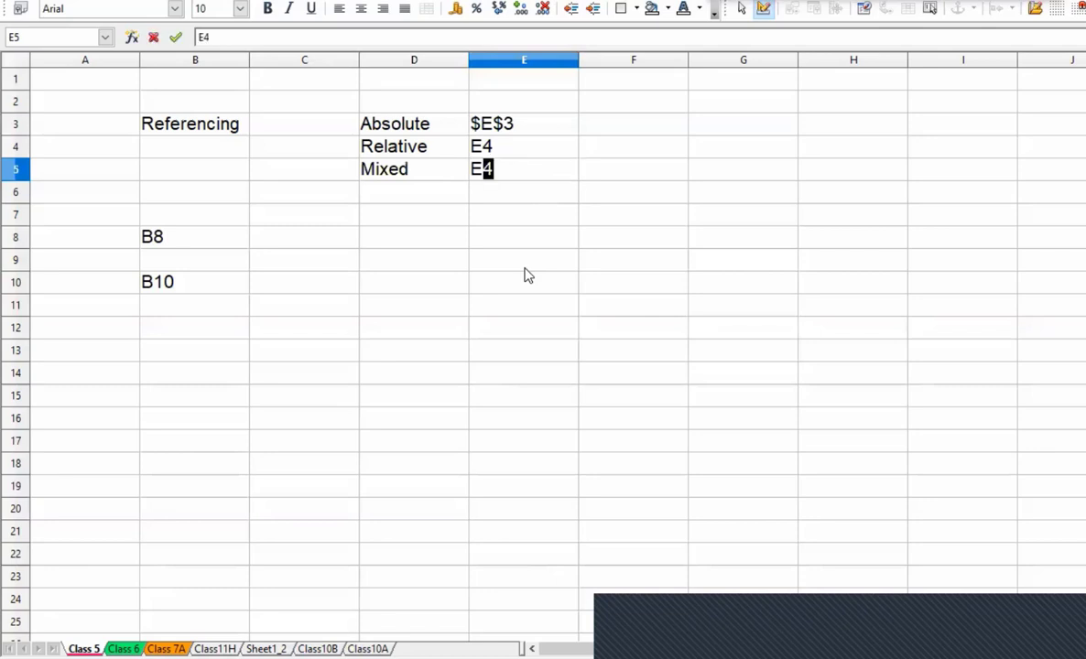
{"action": "type", "text": "$4"}
- Delete all contents of the range B8:B10
{"action": "left_click_drag", "start_coordinate": [203, 244], "coordinate": [203, 296]}
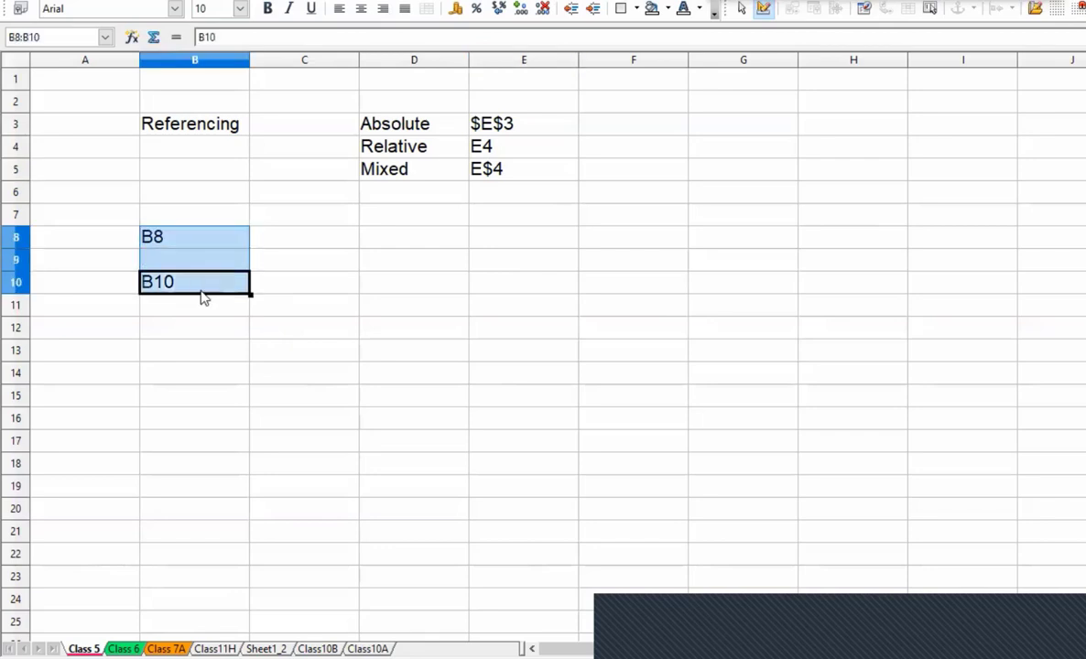
{"action": "key", "text": "BackSpace"}
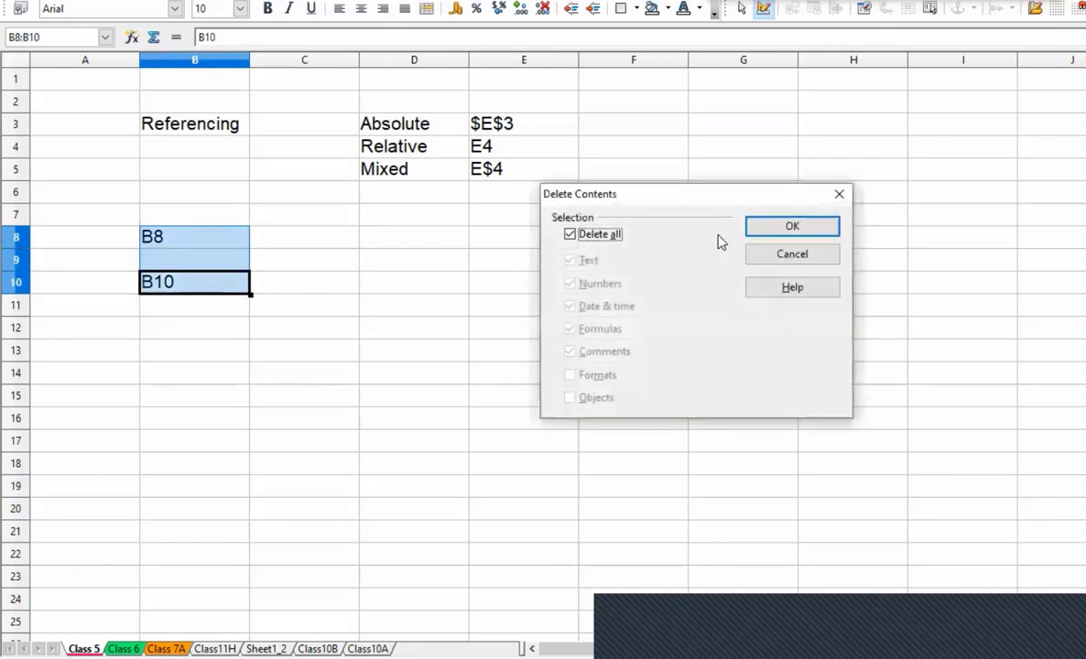
{"action": "left_click", "coordinate": [764, 231]}
{"action": "left_click", "coordinate": [639, 125]}
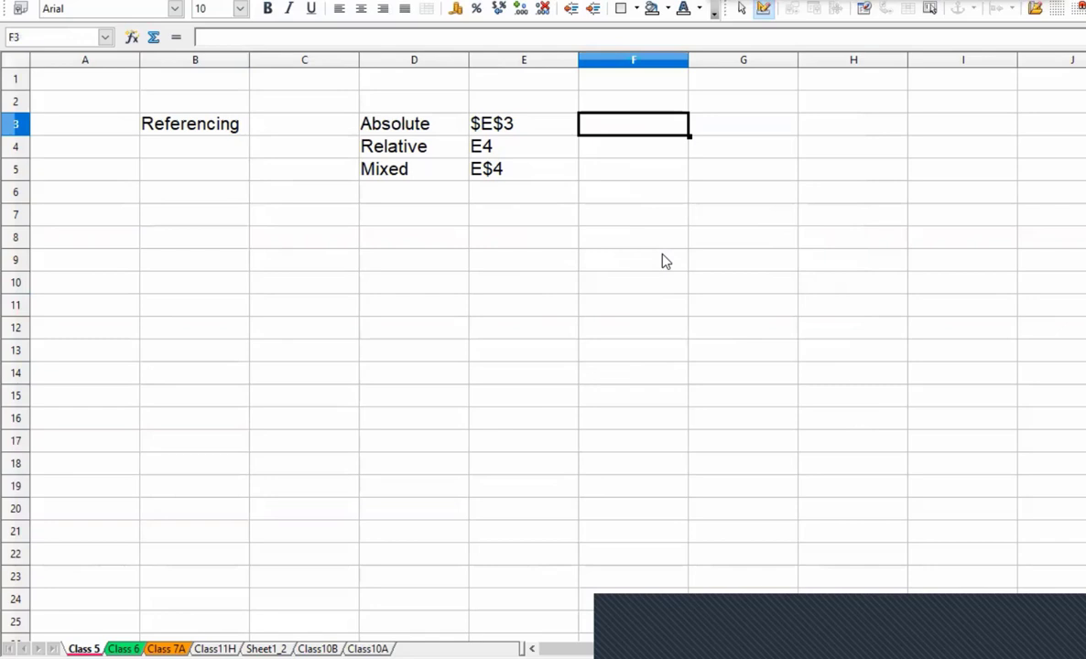
- Enter the sample numbers 10 in cell B7 and 5 in cell C7
{"action": "left_click", "coordinate": [208, 223]}
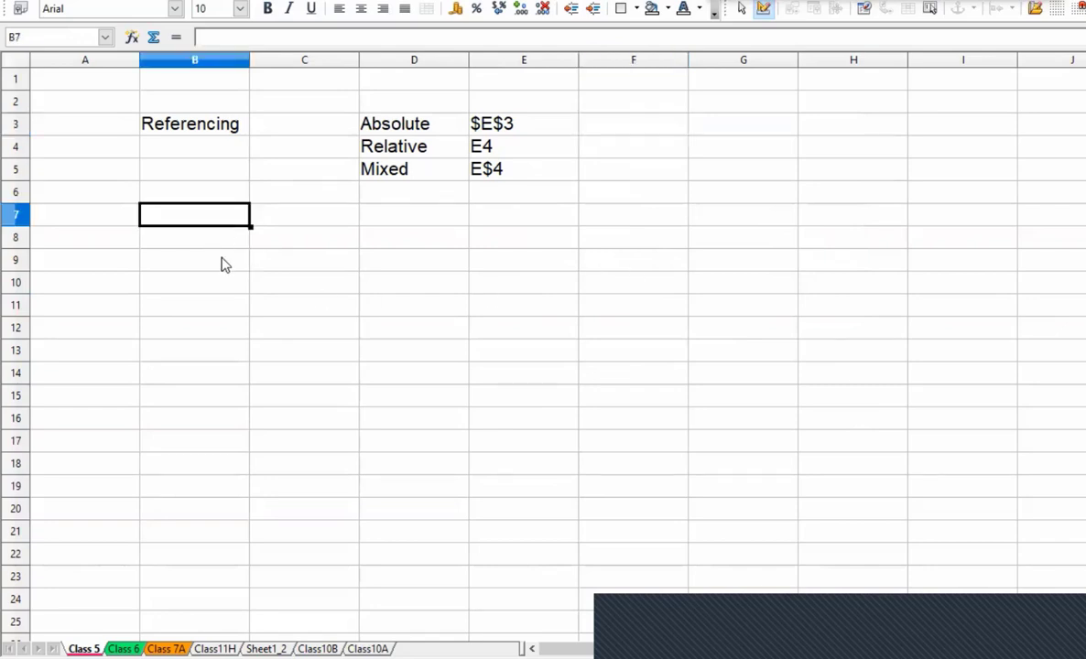
{"action": "type", "text": "10"}
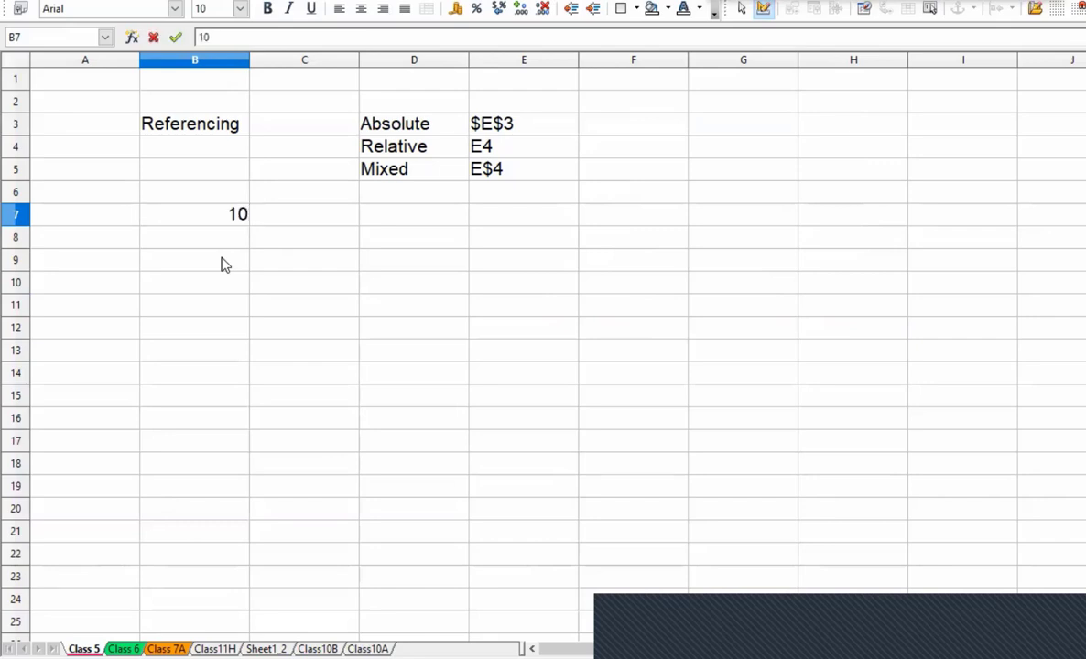
{"action": "left_click", "coordinate": [285, 221]}
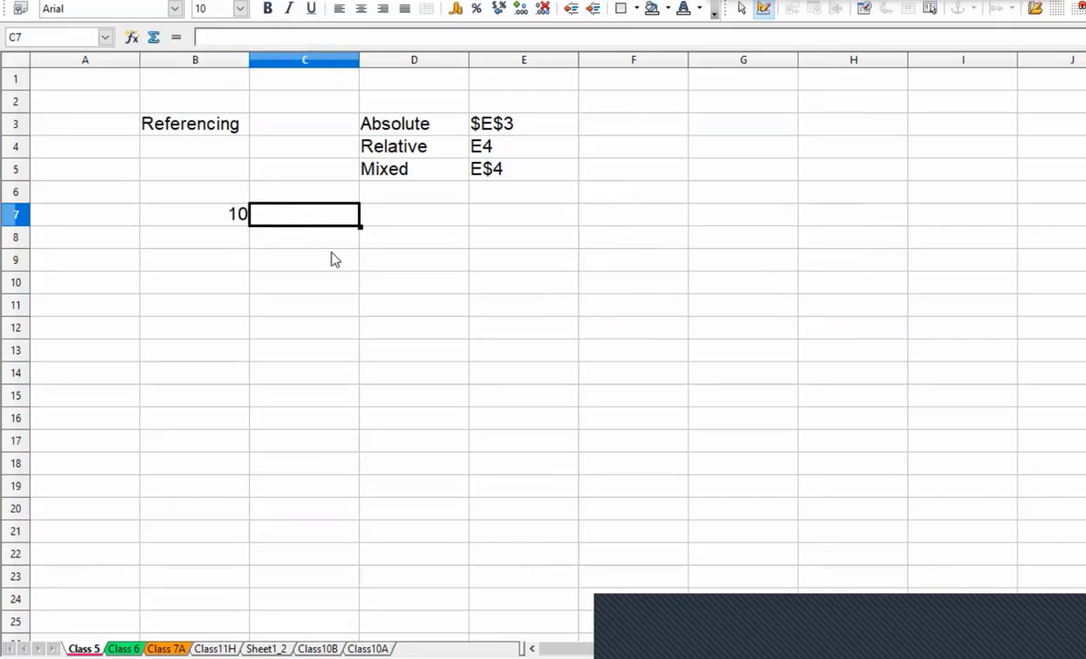
{"action": "type", "text": "5"}
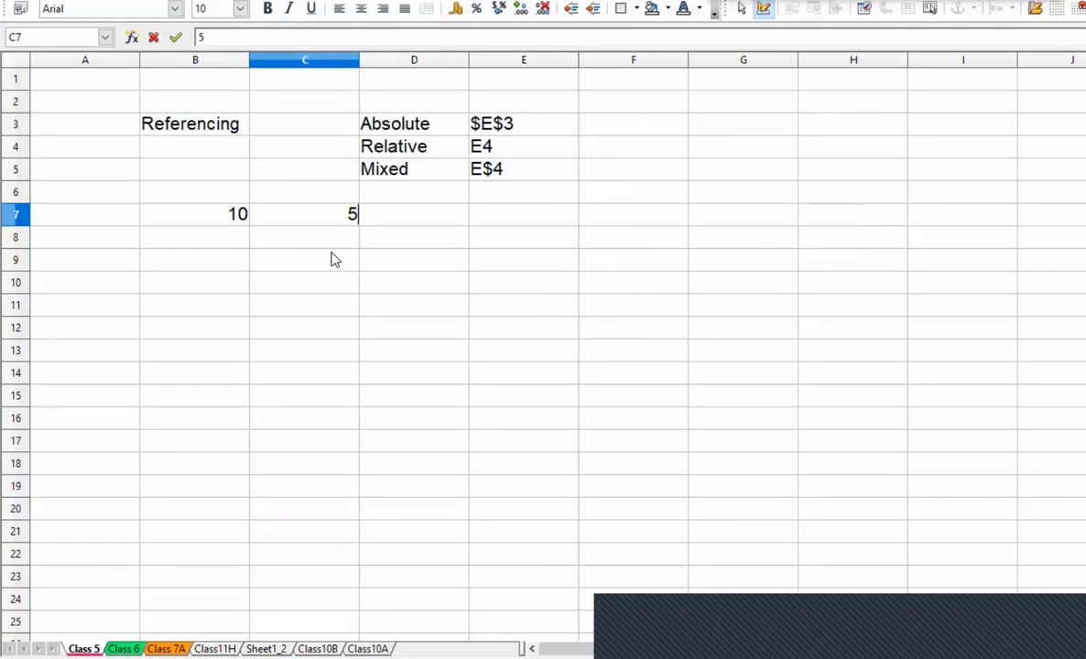
{"action": "key", "text": "Return"}
- Enter the relative-reference formula =B7+C7 in cell F3 and reselect the cell to review its formula
{"action": "left_click", "coordinate": [620, 129]}
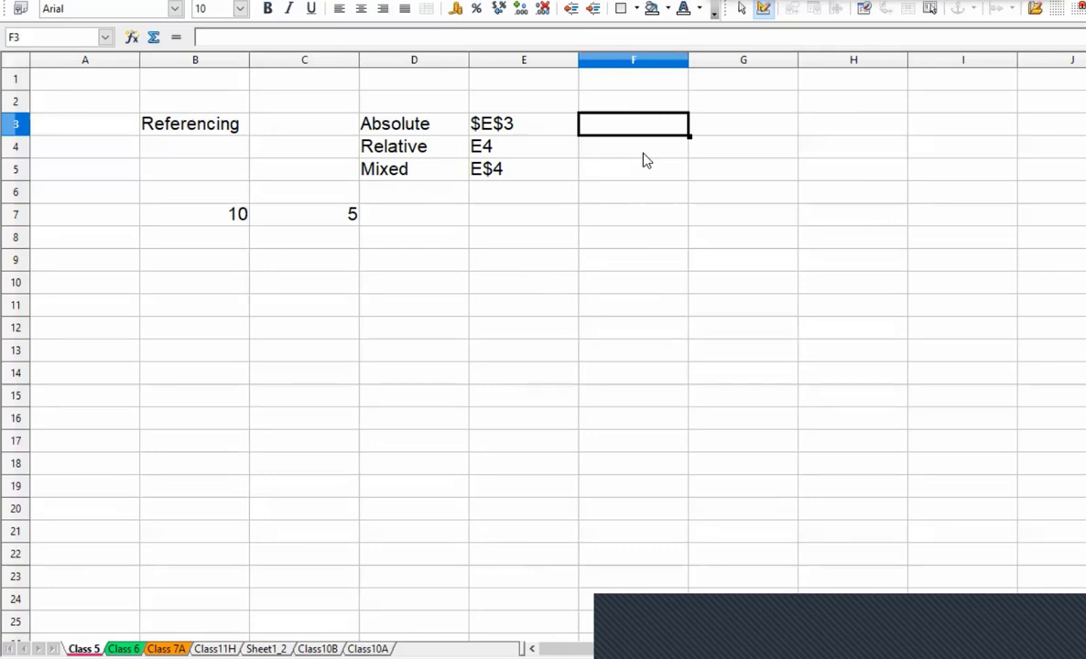
{"action": "left_click", "coordinate": [641, 144]}
{"action": "left_click", "coordinate": [641, 133]}
{"action": "type", "text": "="}
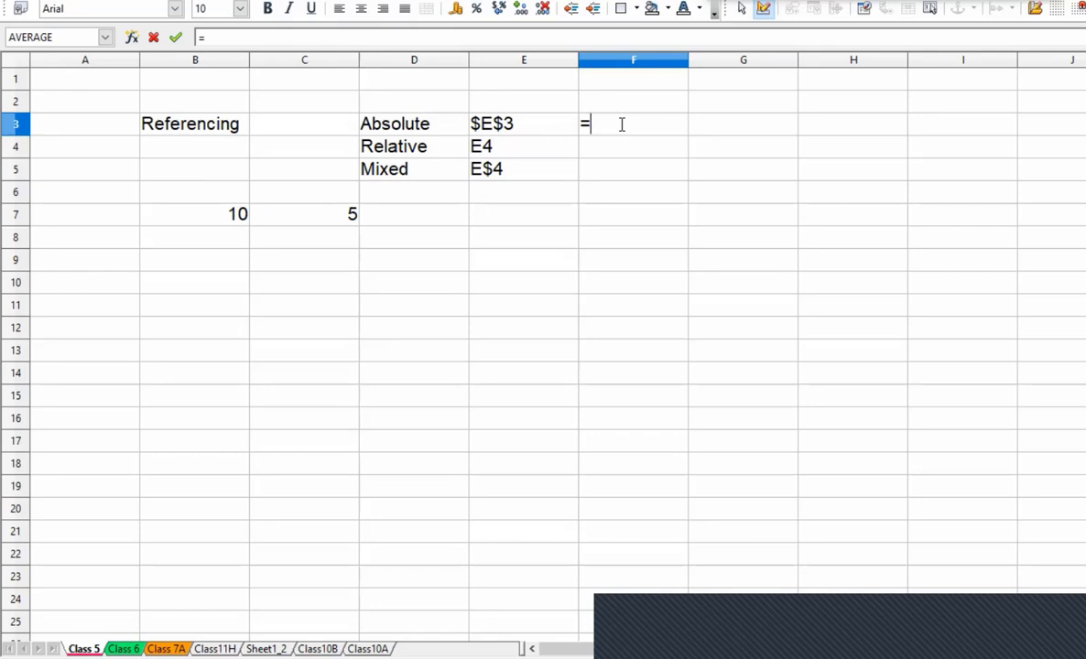
{"action": "type", "text": "B7+"}
{"action": "type", "text": "C"}
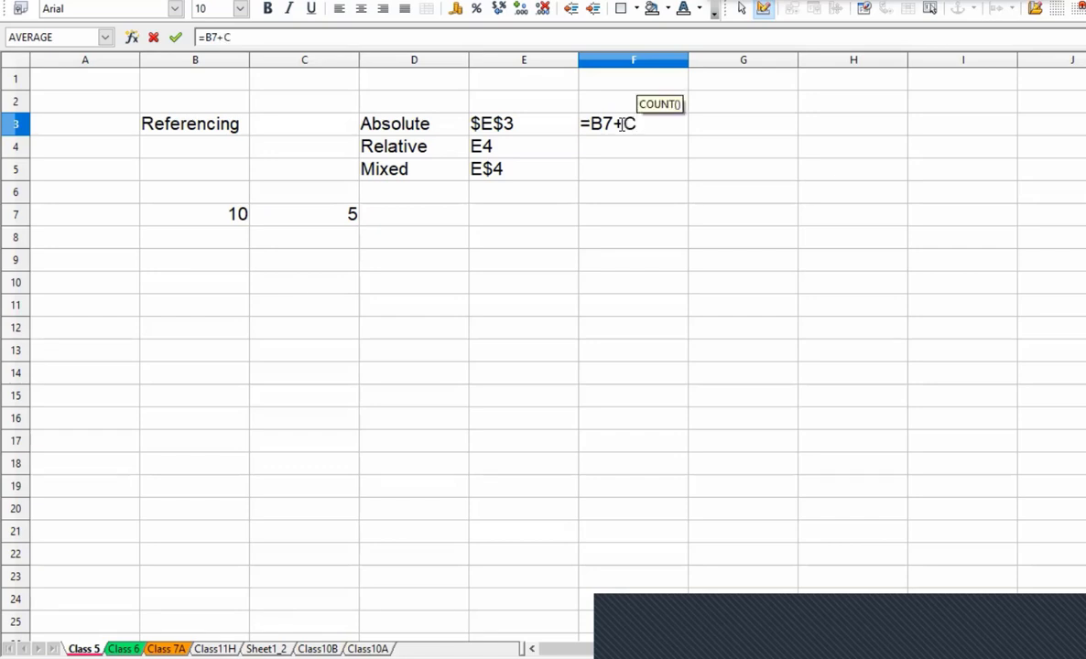
{"action": "type", "text": "7"}
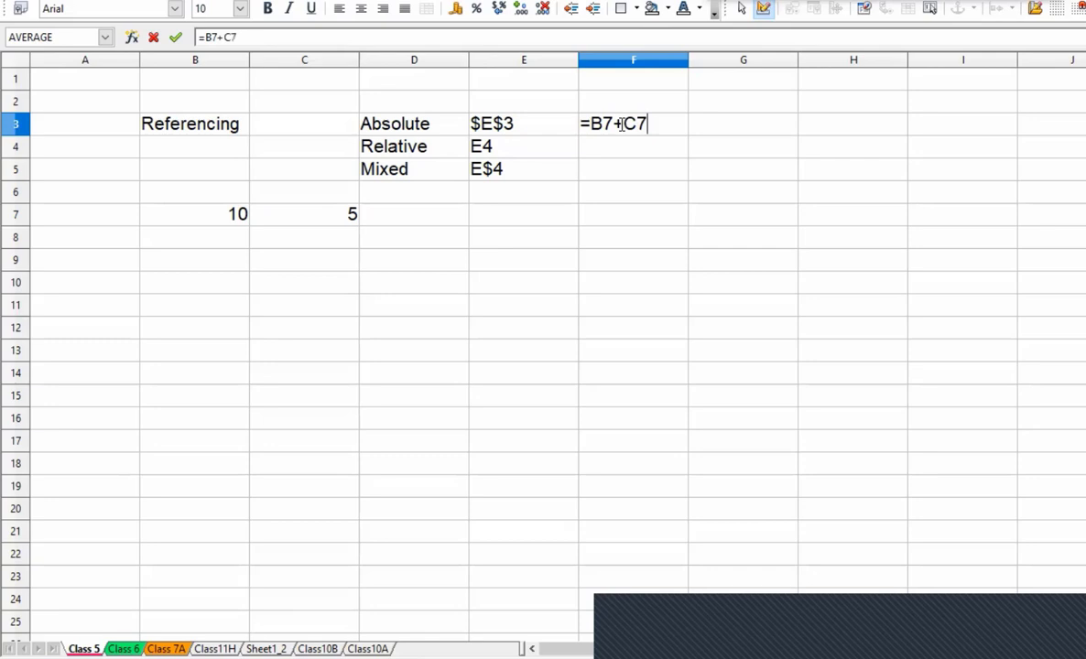
{"action": "key", "text": "Return"}
{"action": "left_click", "coordinate": [600, 121]}
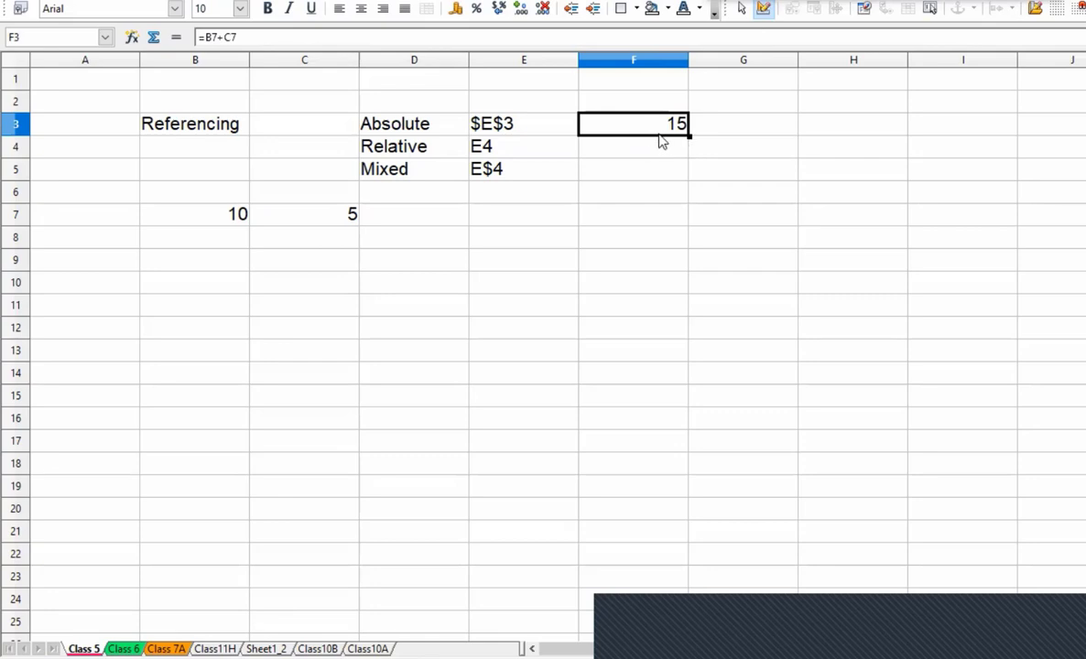
{"action": "left_click", "coordinate": [661, 138]}
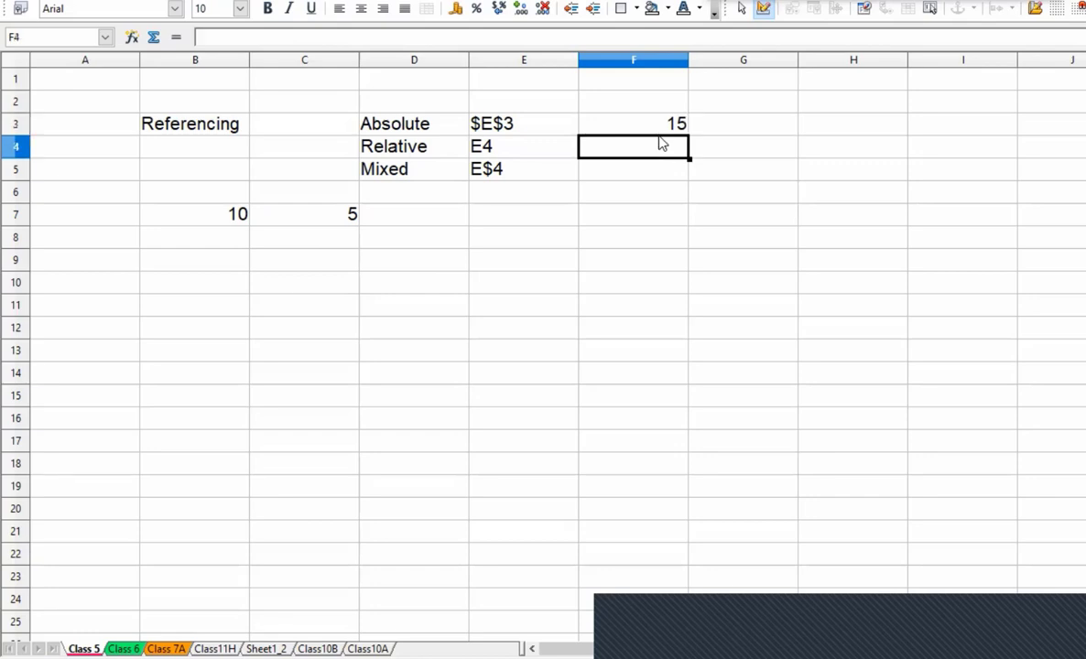
{"action": "left_click", "coordinate": [660, 133]}
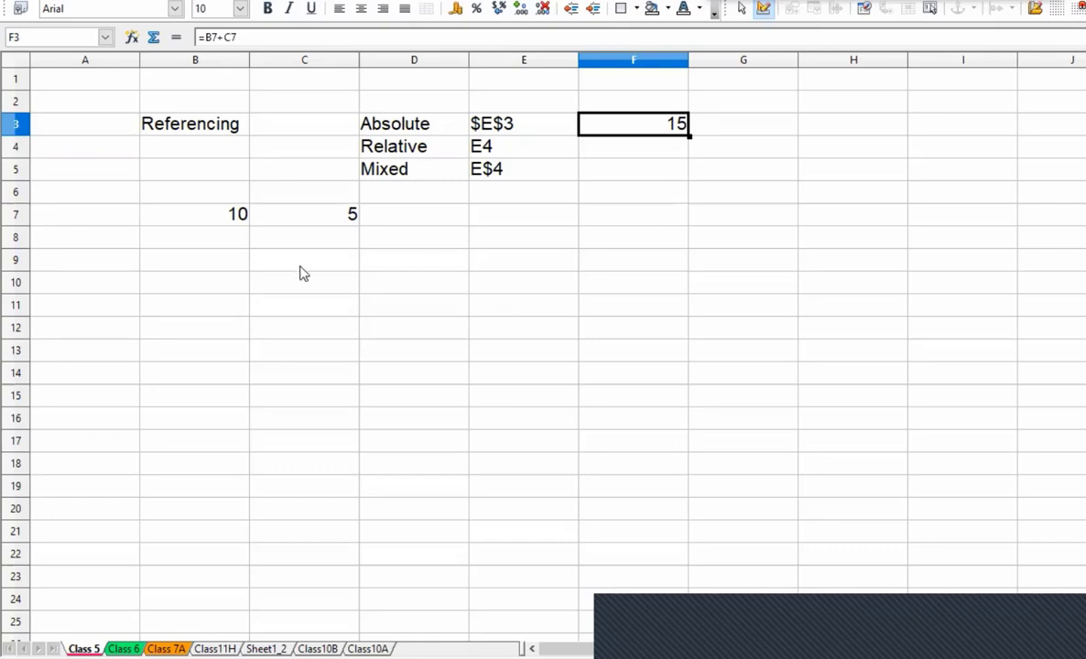
- Continue the number list under the 10 in column B with 11, 12 and 13 in cells B8 to B10
{"action": "left_click", "coordinate": [193, 220]}
{"action": "left_click", "coordinate": [207, 247]}
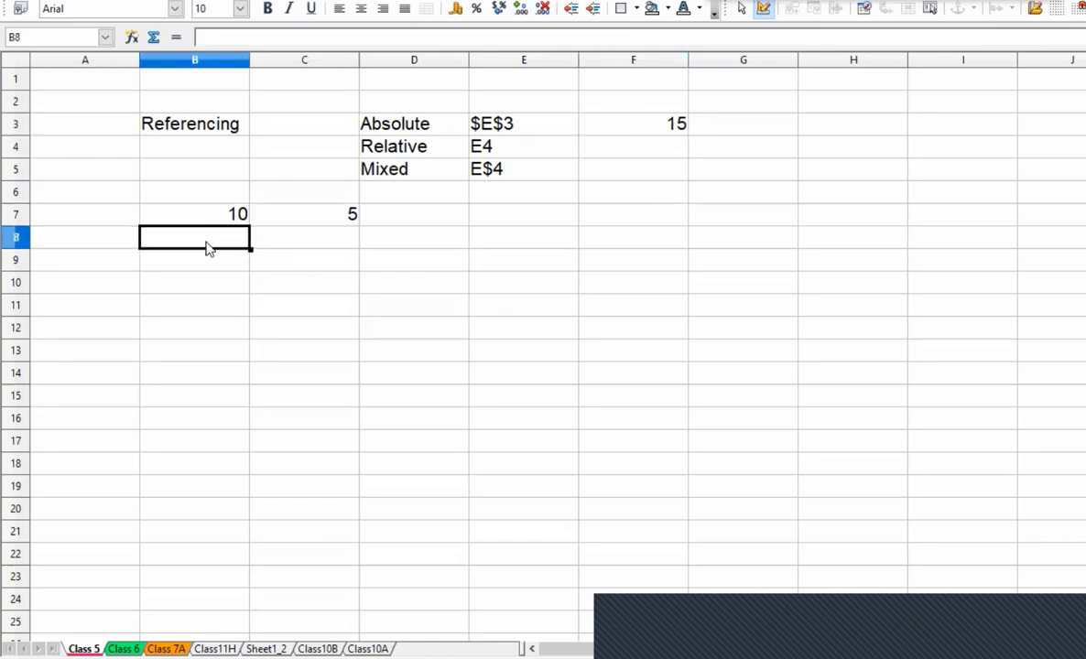
{"action": "type", "text": "11"}
{"action": "key", "text": "Return"}
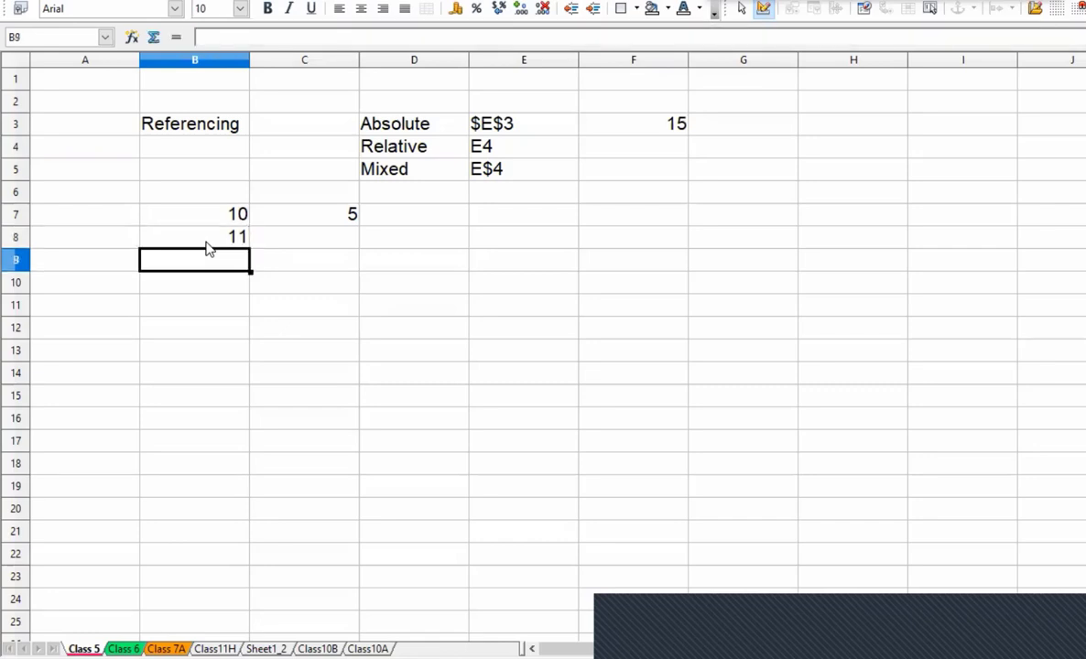
{"action": "type", "text": "12"}
{"action": "key", "text": "Return"}
{"action": "type", "text": "13"}
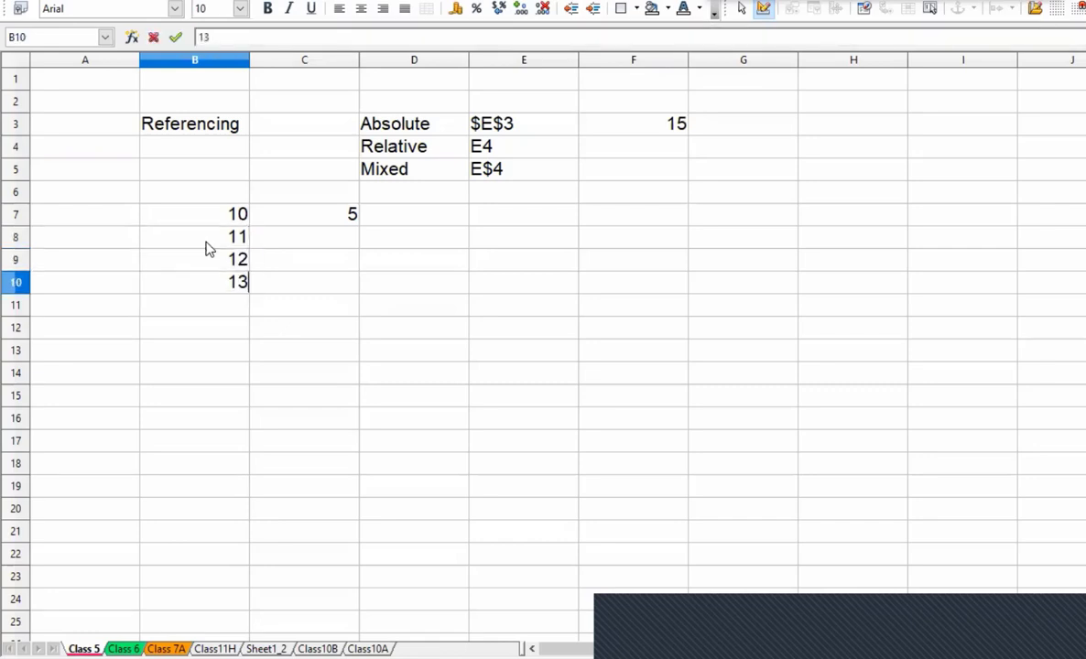
{"action": "key", "text": "Return"}
- Fill cells C7 to C10 with the numbers 1, 2, 3 and 4
{"action": "key", "text": "Up"}
{"action": "key", "text": "Up"}
{"action": "key", "text": "Up"}
{"action": "key", "text": "Right"}
{"action": "key", "text": "Right"}
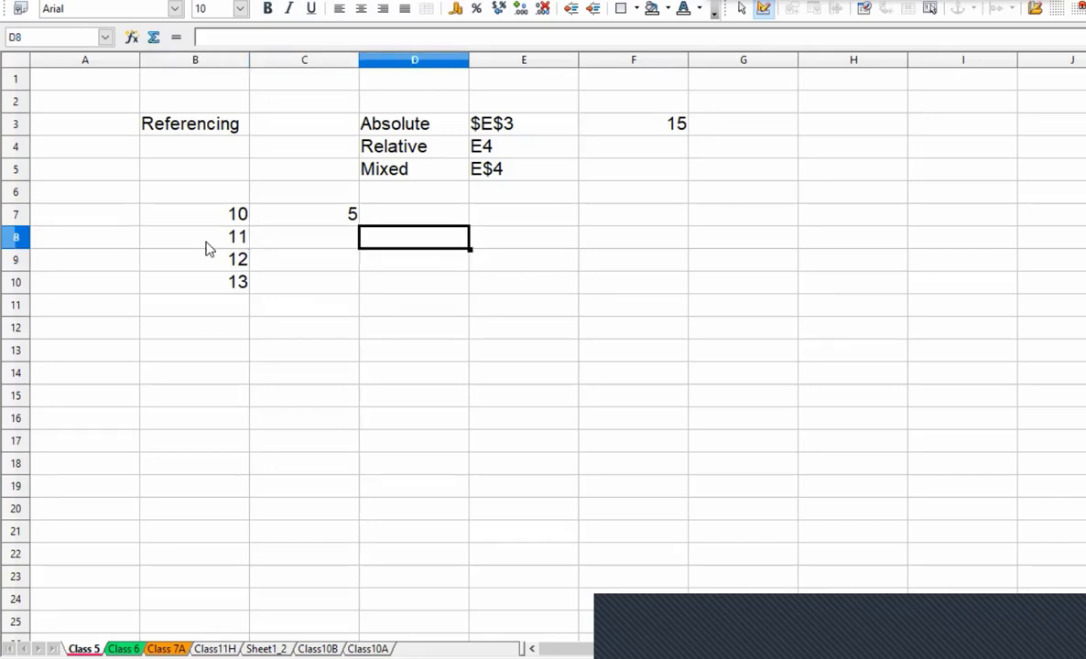
{"action": "key", "text": "Left"}
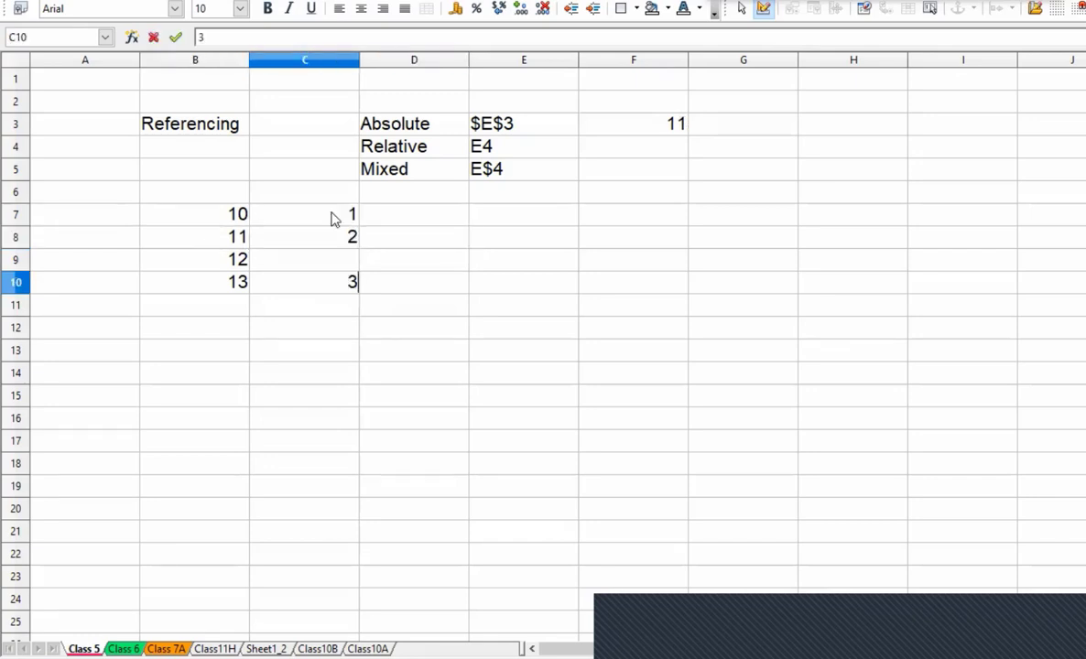
{"action": "key", "text": "Return"}
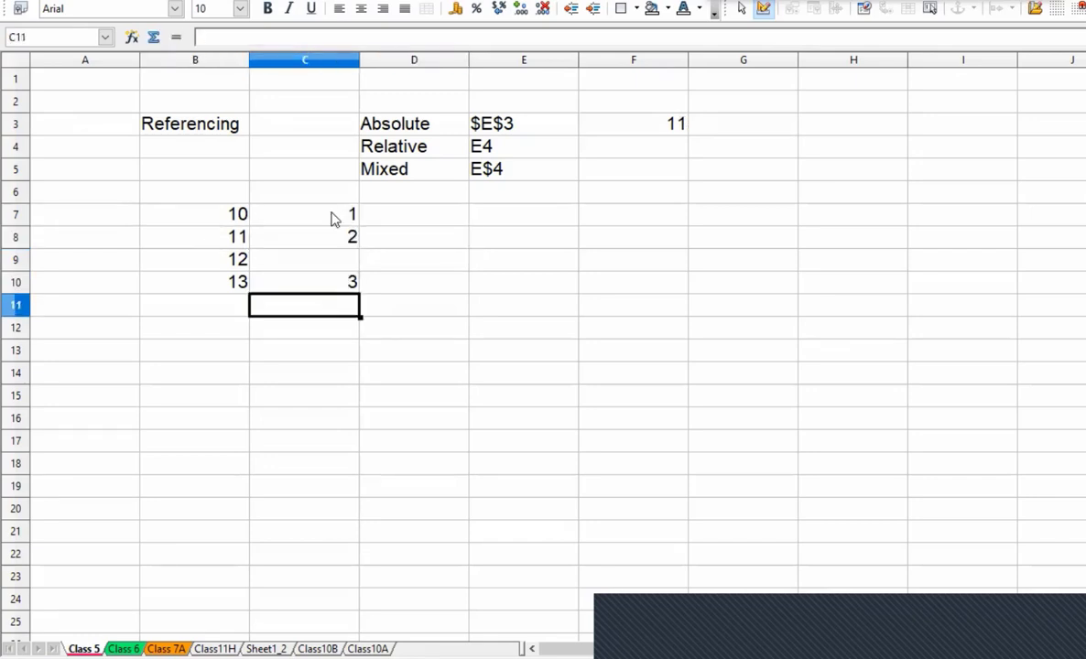
{"action": "key", "text": "Up"}
{"action": "key", "text": "Up"}
{"action": "type", "text": "3"}
{"action": "key", "text": "Return"}
{"action": "type", "text": "4"}
{"action": "key", "text": "Return"}
{"action": "left_click", "coordinate": [192, 213]}
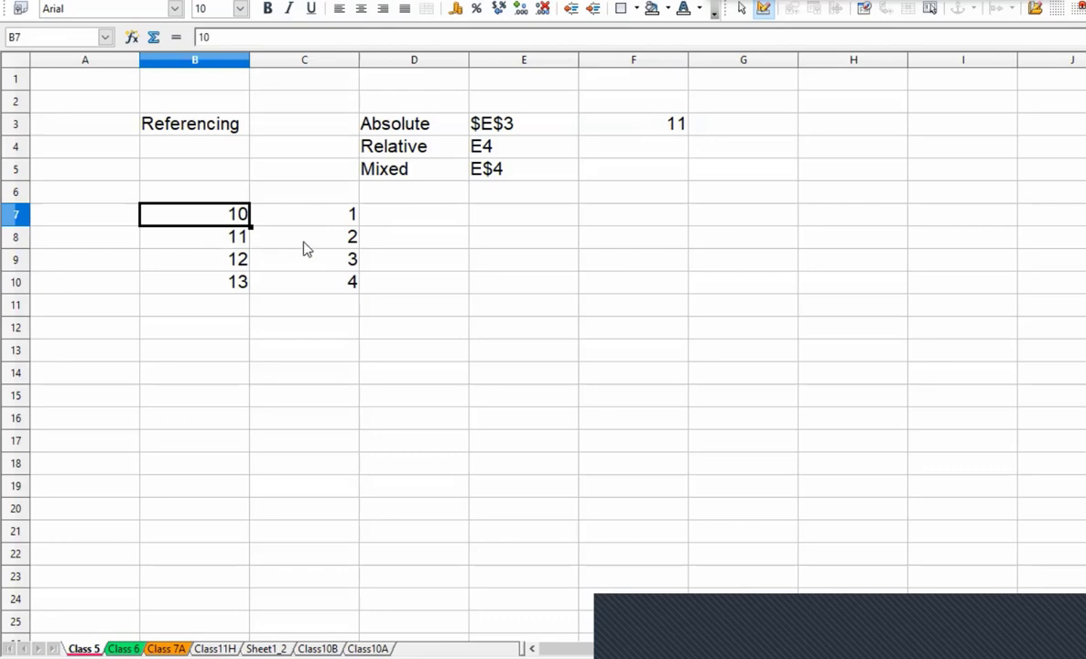
- Copy the formula in cell F3 and paste it into cells F4 to F7
{"action": "left_click", "coordinate": [674, 129]}
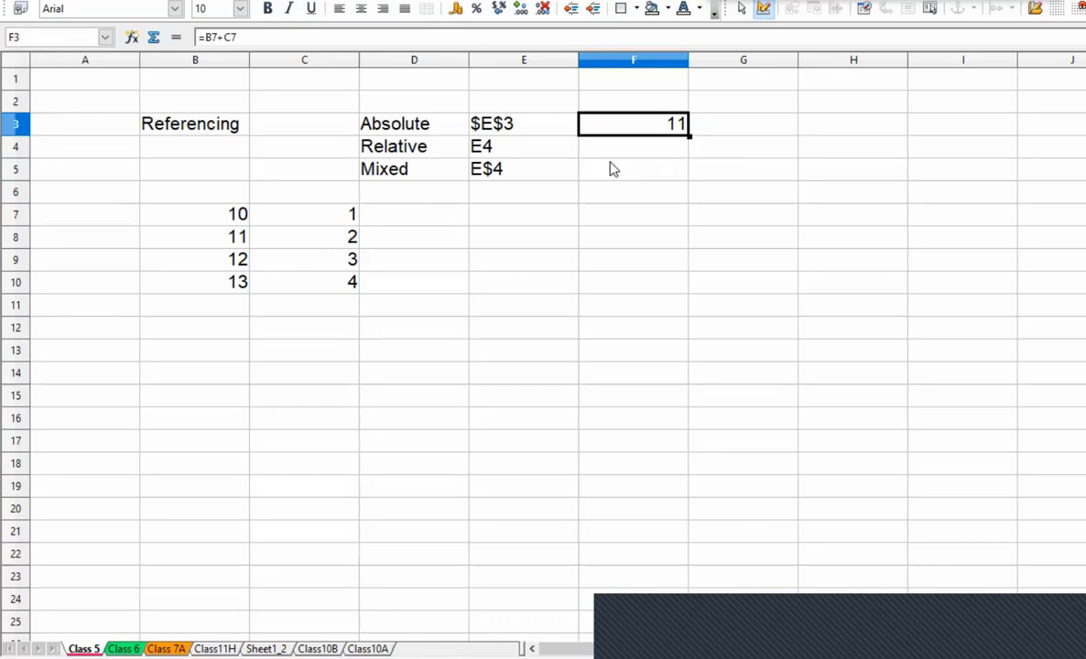
{"action": "left_click", "coordinate": [644, 143]}
{"action": "left_click", "coordinate": [661, 133]}
{"action": "left_click", "coordinate": [653, 152]}
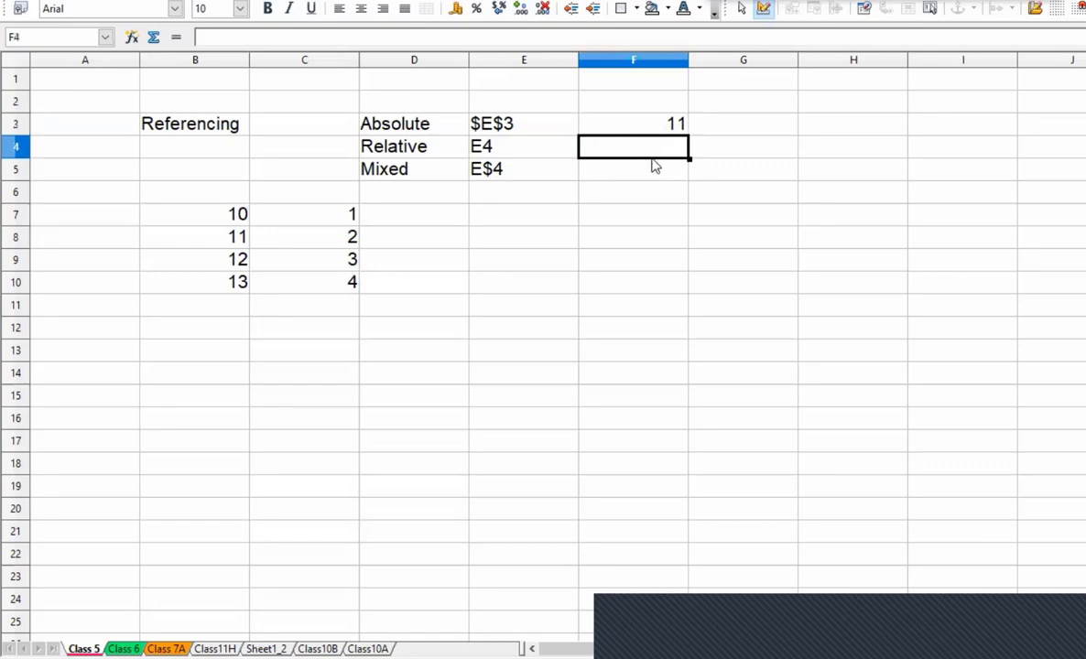
{"action": "left_click_drag", "start_coordinate": [656, 166], "coordinate": [656, 215]}
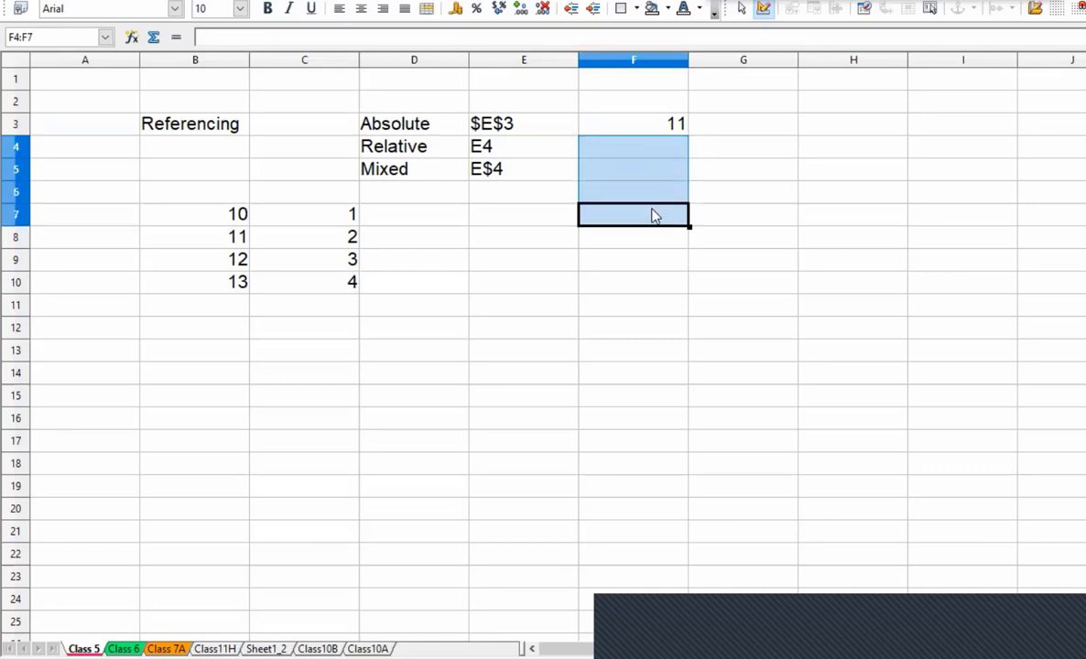
{"action": "key", "text": "ctrl+v"}
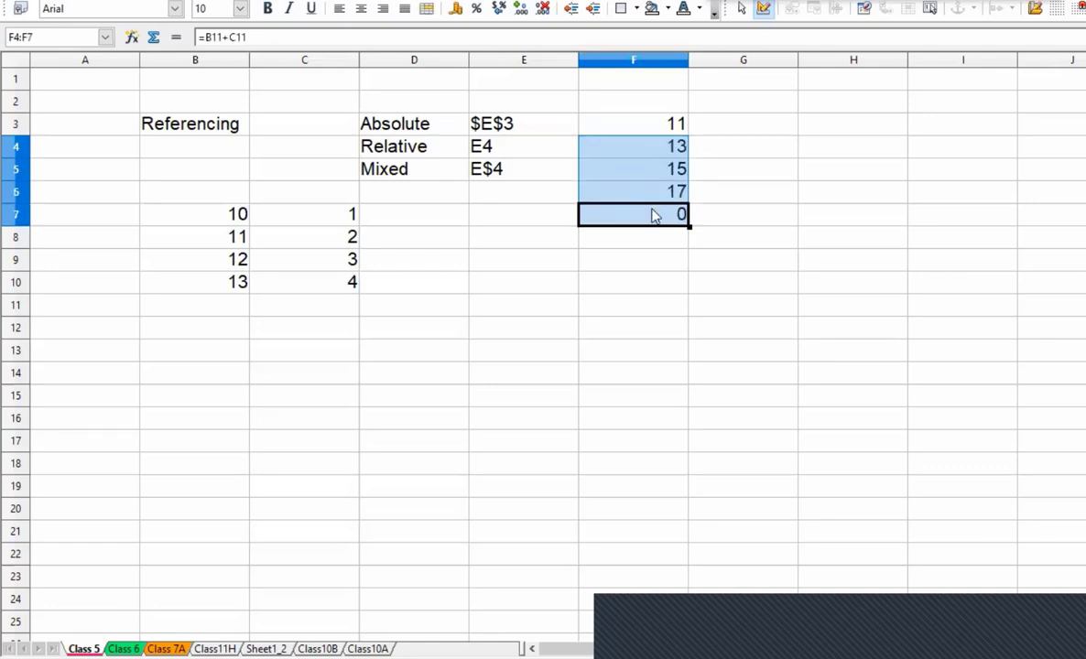
- Delete all contents of cells F4 to F7 and refill them by extending the F3 formula down
{"action": "left_click_drag", "start_coordinate": [646, 151], "coordinate": [644, 216]}
{"action": "key", "text": "BackSpace"}
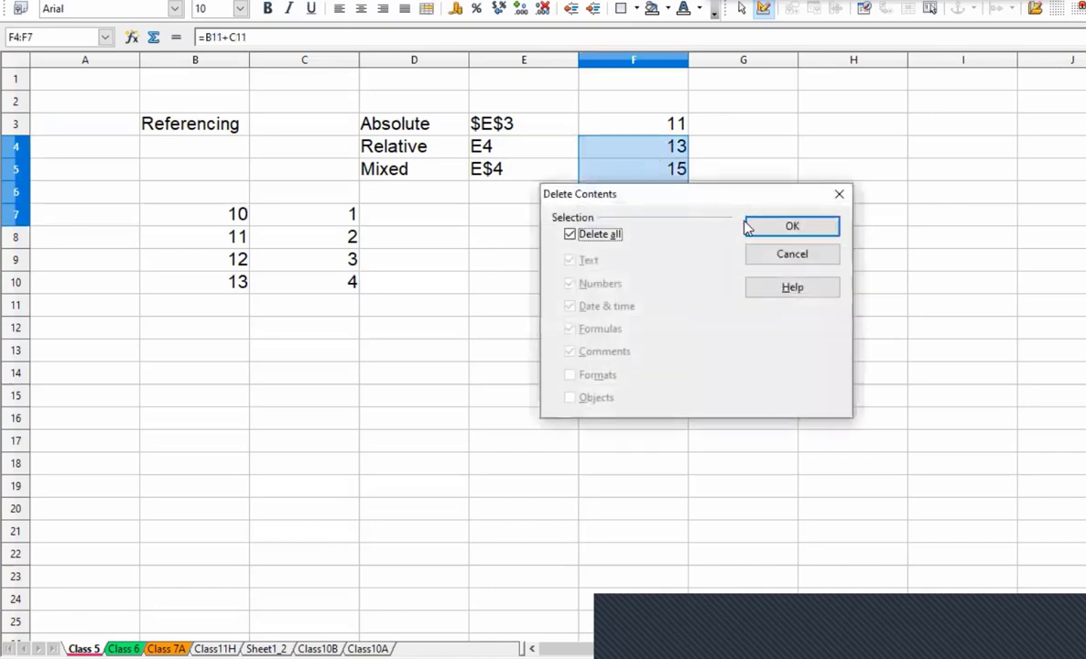
{"action": "left_click", "coordinate": [756, 224]}
{"action": "left_click", "coordinate": [655, 126]}
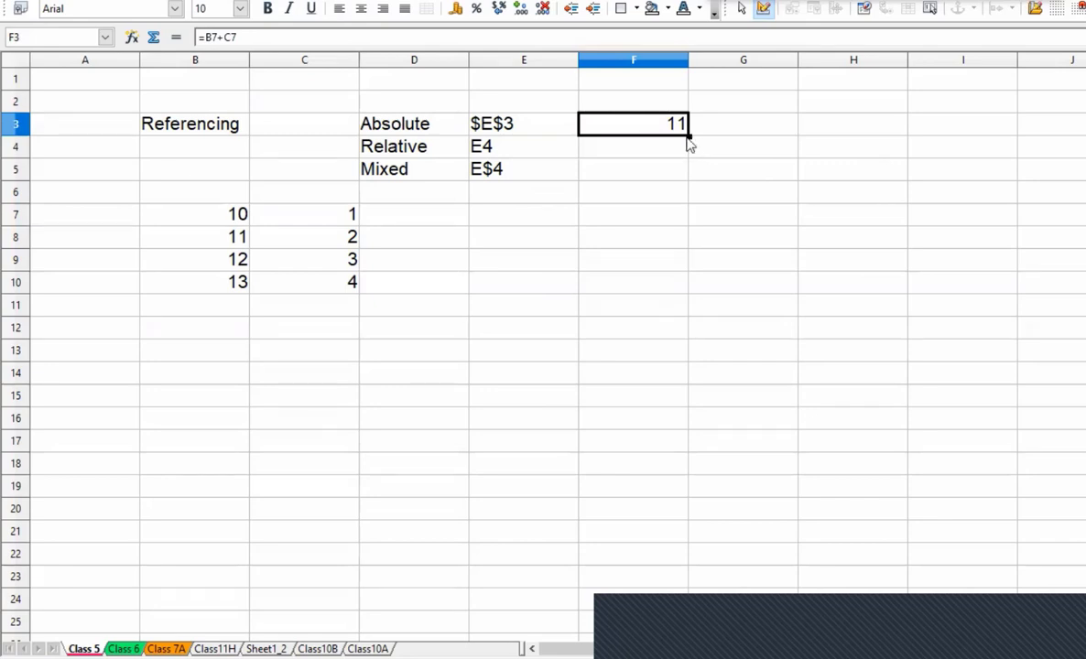
{"action": "left_click_drag", "start_coordinate": [689, 137], "coordinate": [687, 223]}
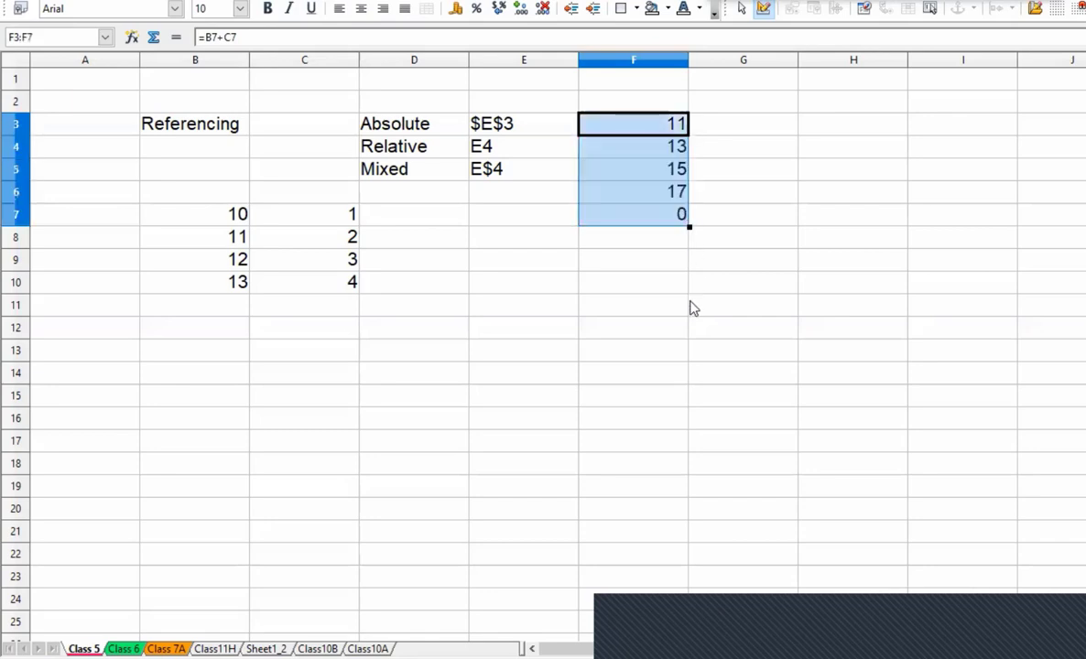
- Remove the formula from cell F3 and place =B7+C7 in cell D7 instead
{"action": "left_click", "coordinate": [657, 131]}
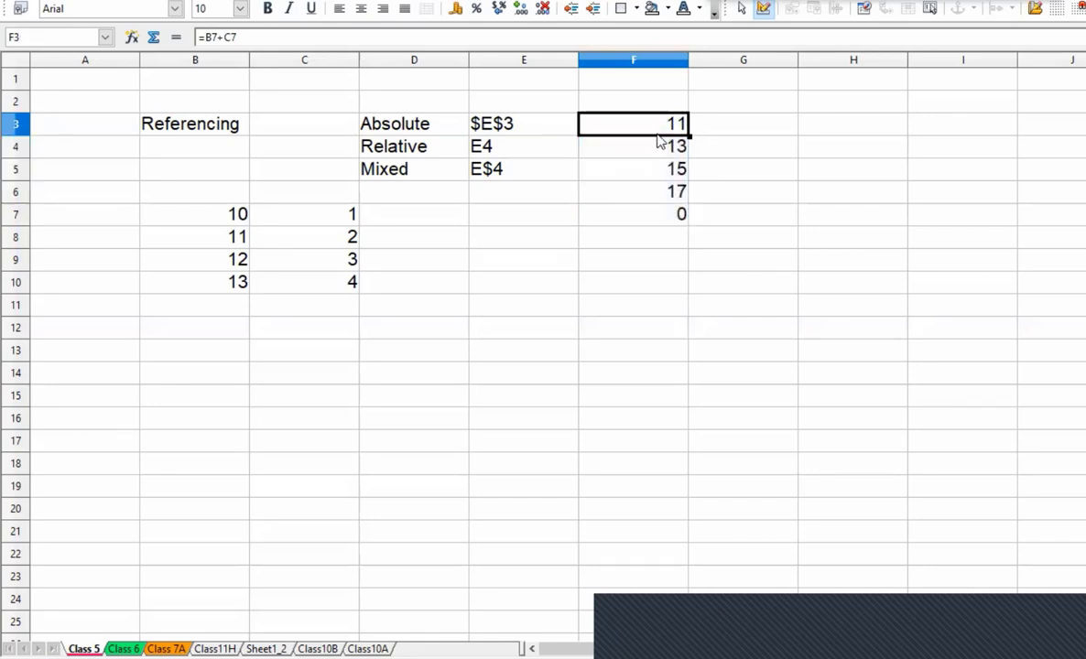
{"action": "key", "text": "Delete"}
{"action": "left_click", "coordinate": [449, 225]}
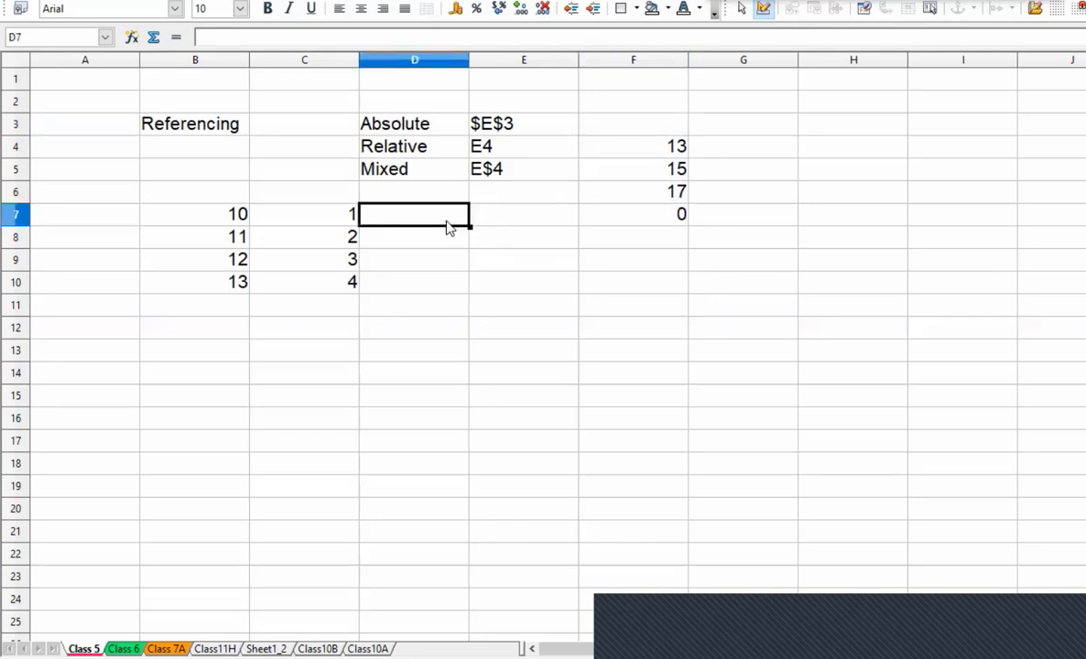
{"action": "type", "text": "11"}
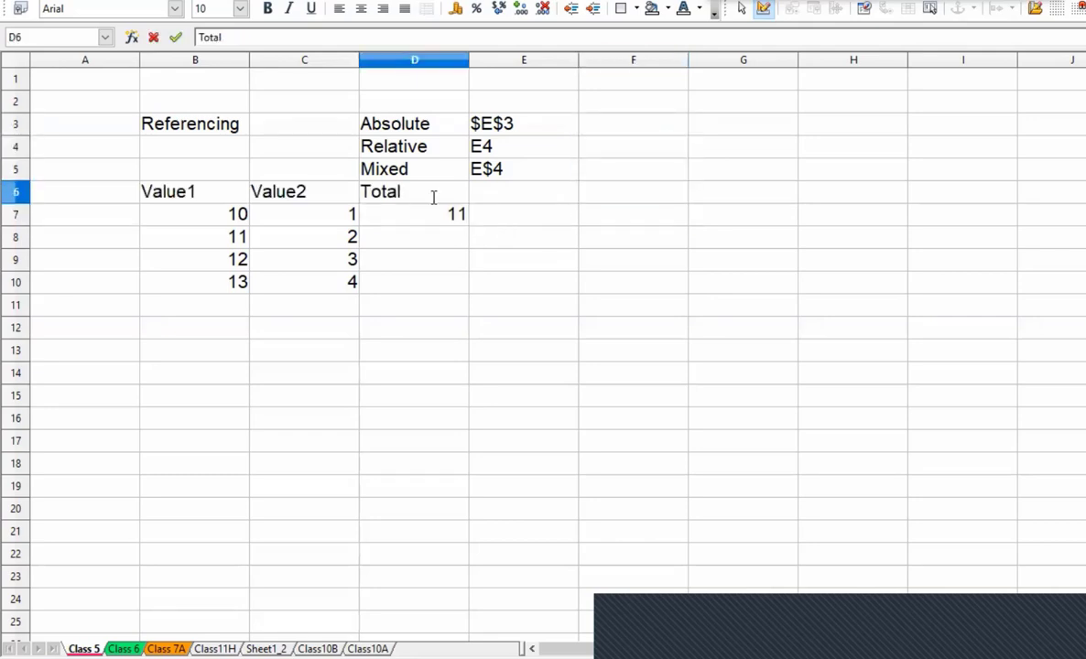
- Label cells B6 to D6 Value1, Value2 and Total Realtive, and fill the D7 formula down to D10
{"action": "type", "text": "Realtive"}
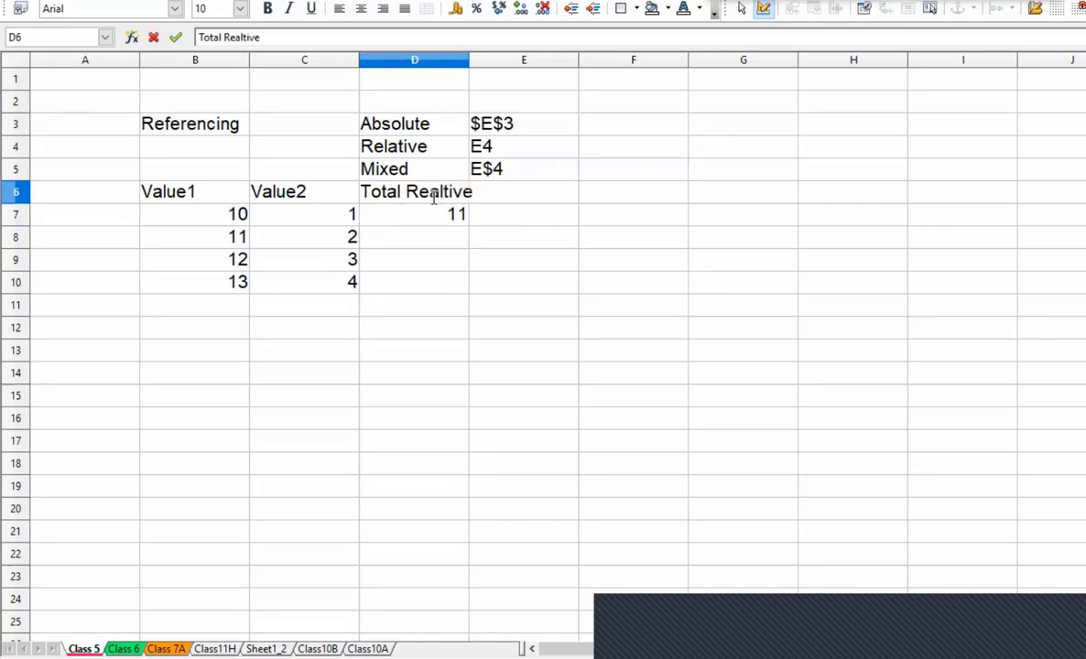
{"action": "key", "text": "Return"}
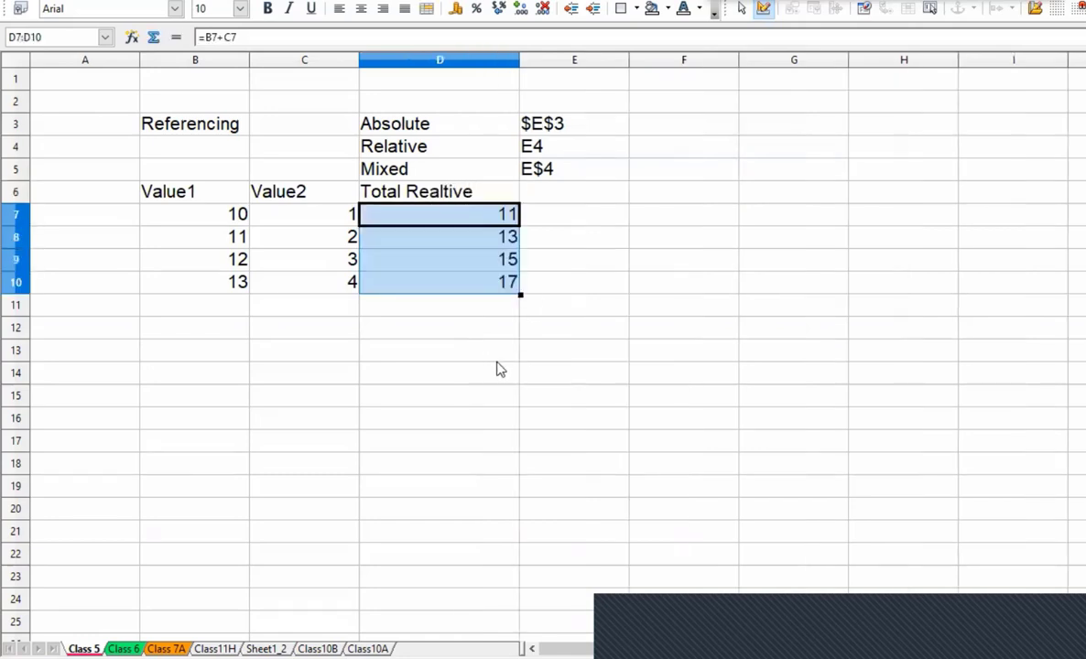
{"action": "left_click", "coordinate": [495, 358]}
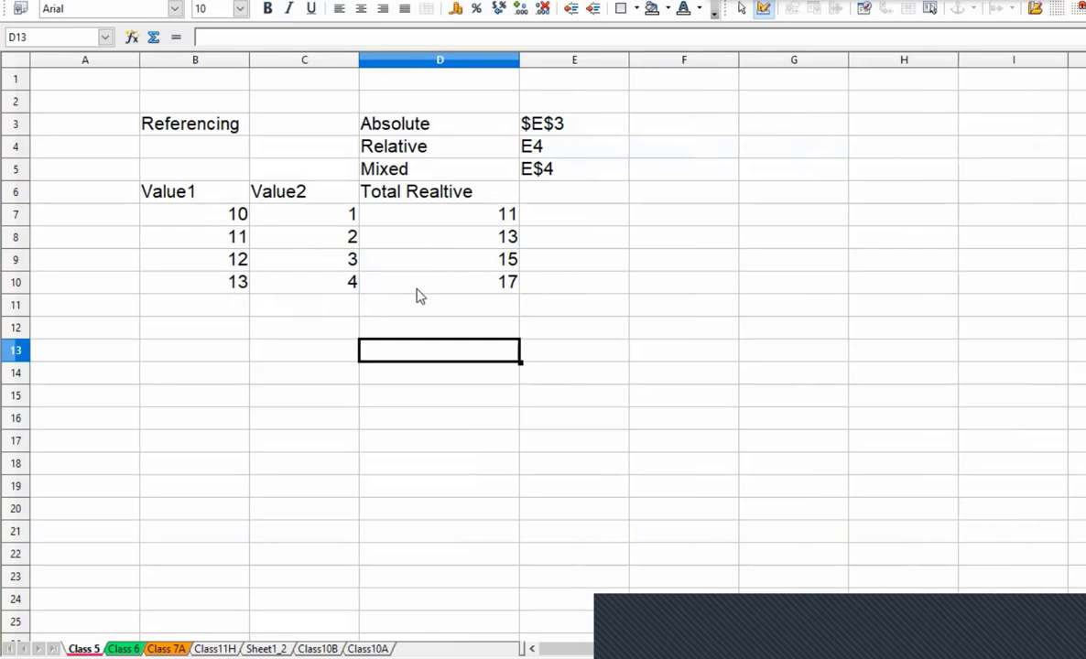
- Examine how the relative references change from row to row in the formulas of cells D7 to D10
{"action": "left_click", "coordinate": [437, 209]}
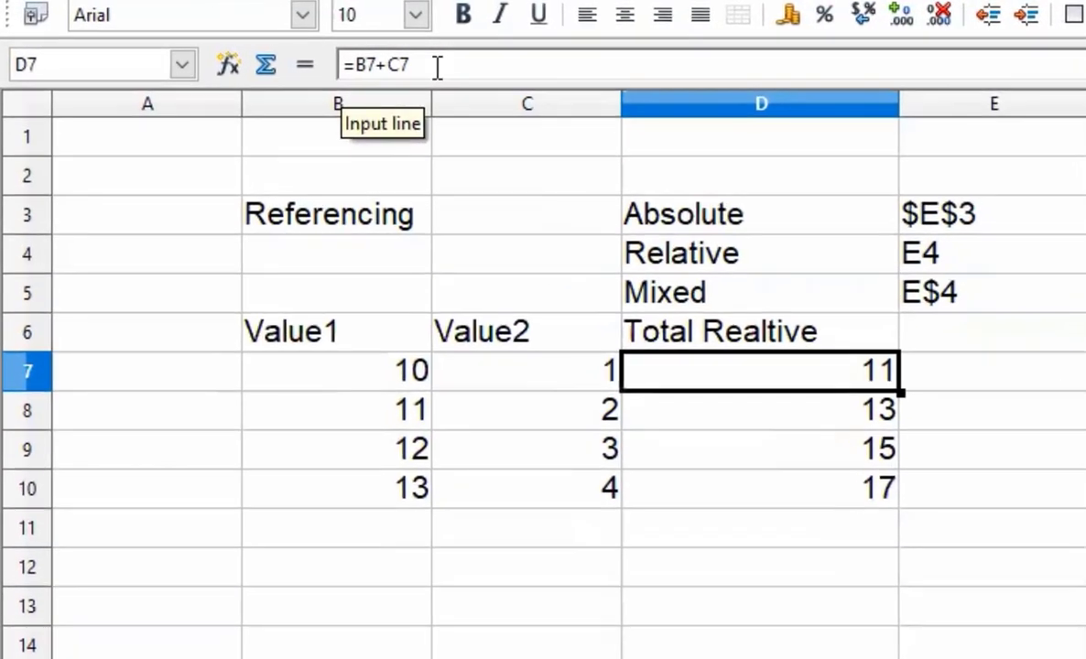
{"action": "left_click", "coordinate": [822, 424]}
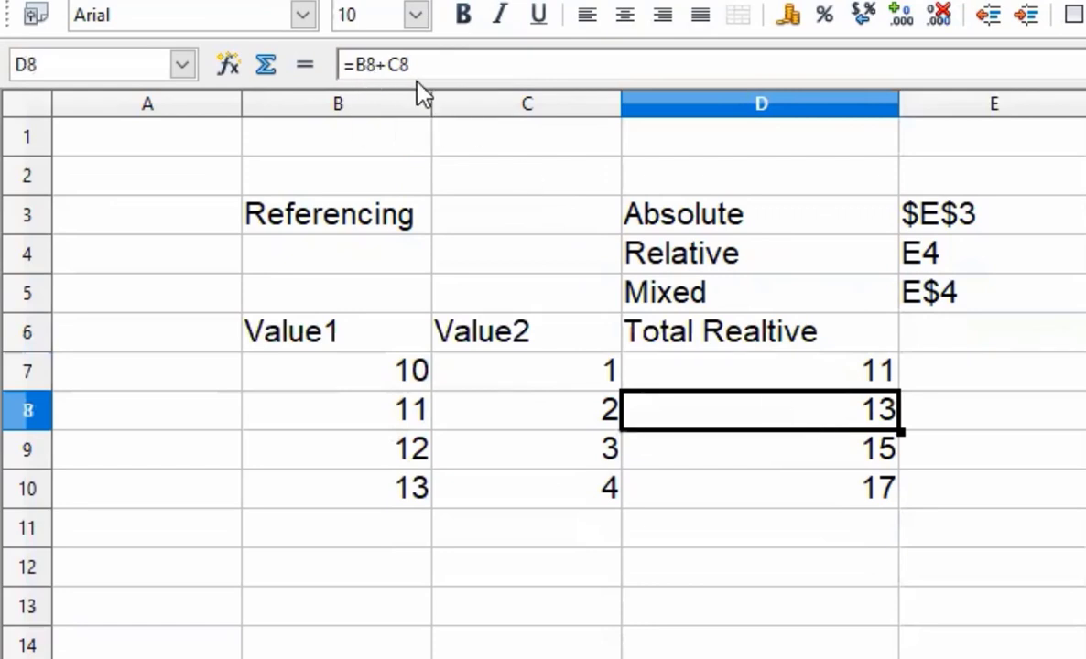
{"action": "left_click", "coordinate": [726, 458]}
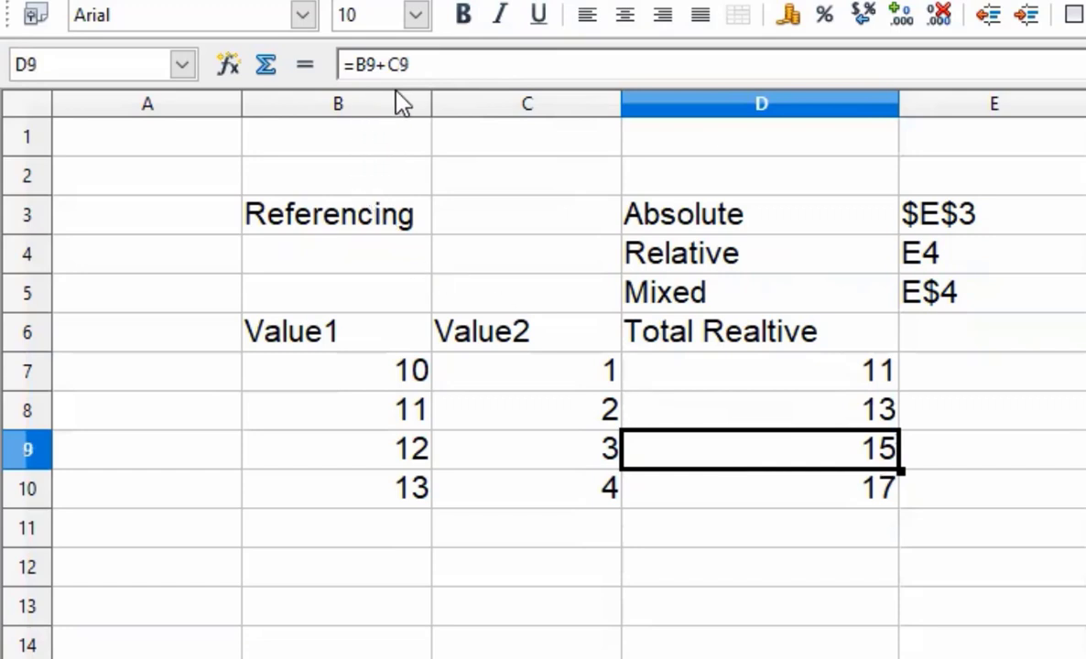
{"action": "left_click", "coordinate": [717, 505]}
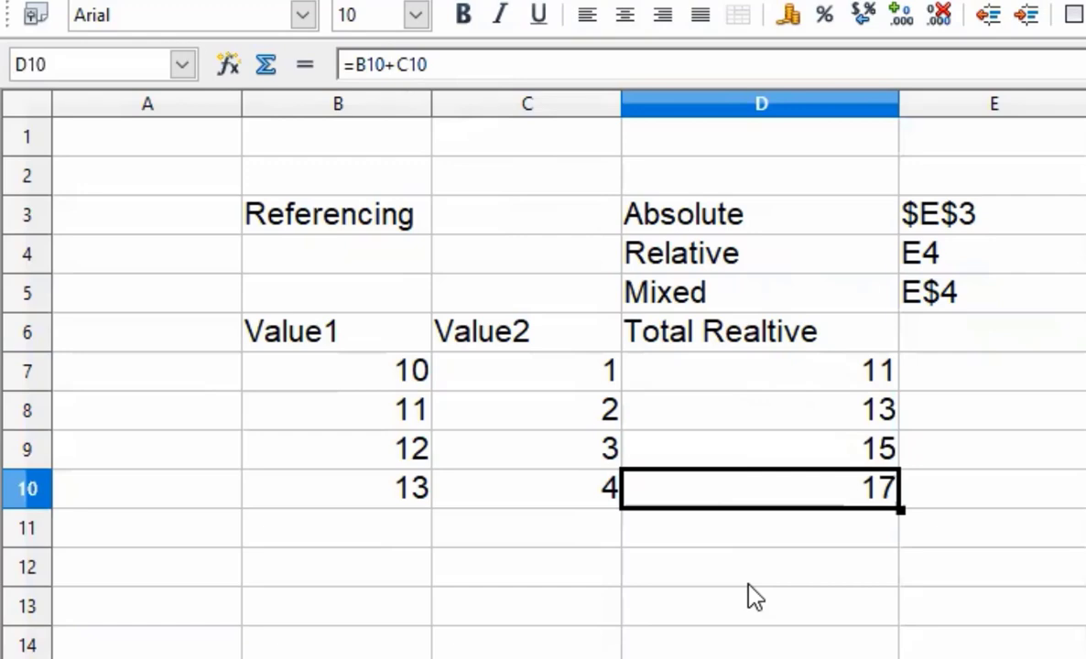
- Enter the heading Total Absolute in cell E6 and widen column E to fit it
{"action": "left_click", "coordinate": [1031, 349]}
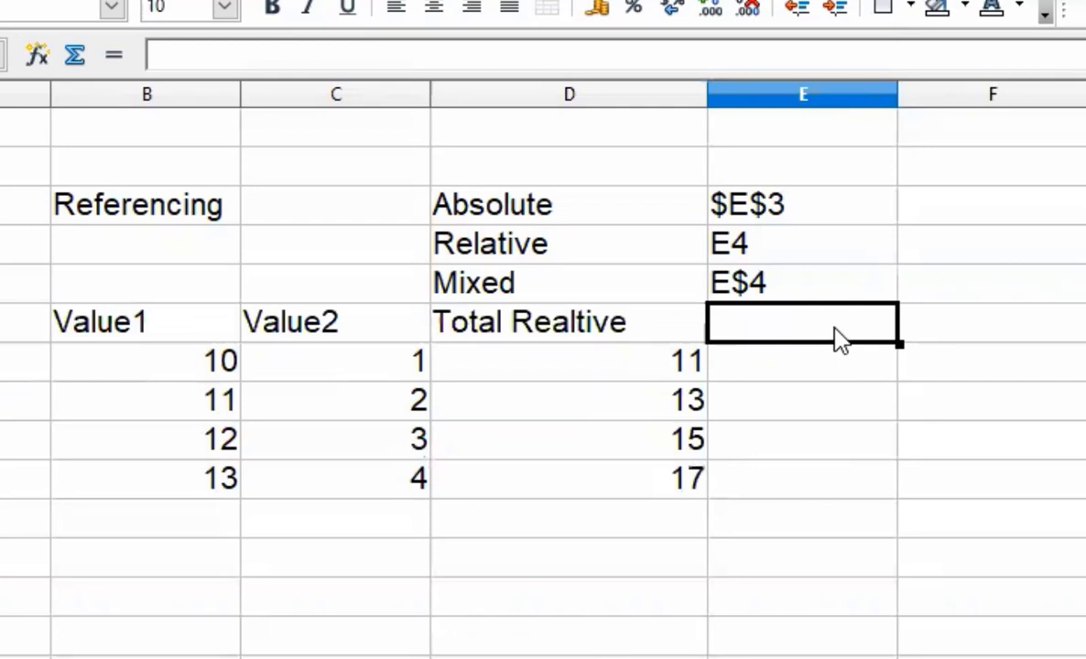
{"action": "type", "text": "Tottal"}
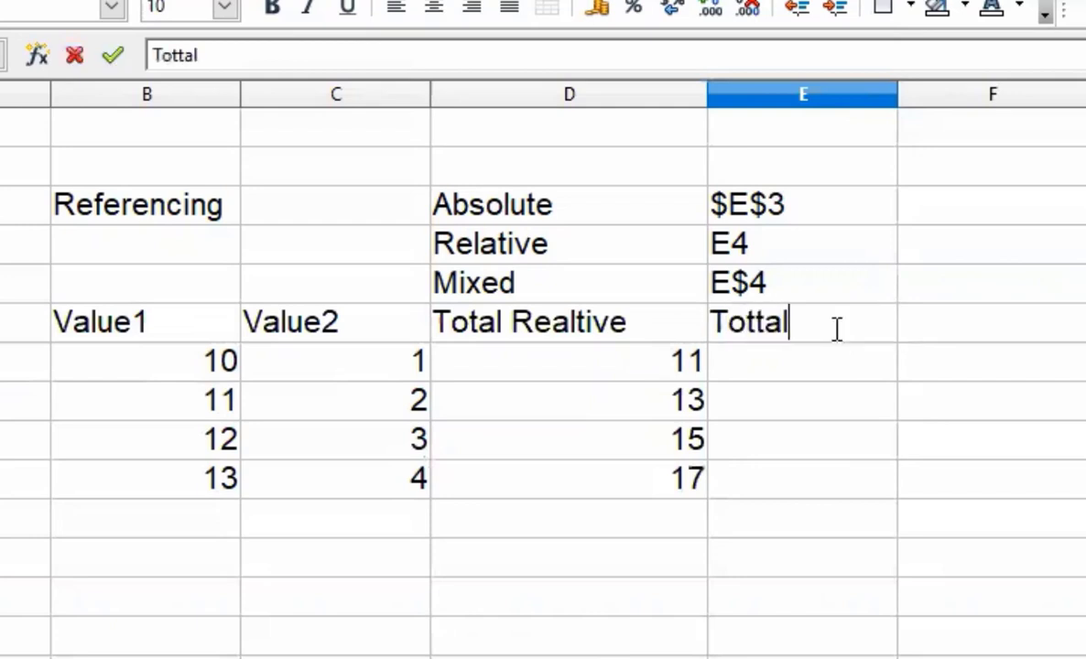
{"action": "key", "text": "BackSpace"}
{"action": "key", "text": "BackSpace"}
{"action": "key", "text": "BackSpace"}
{"action": "type", "text": "al A"}
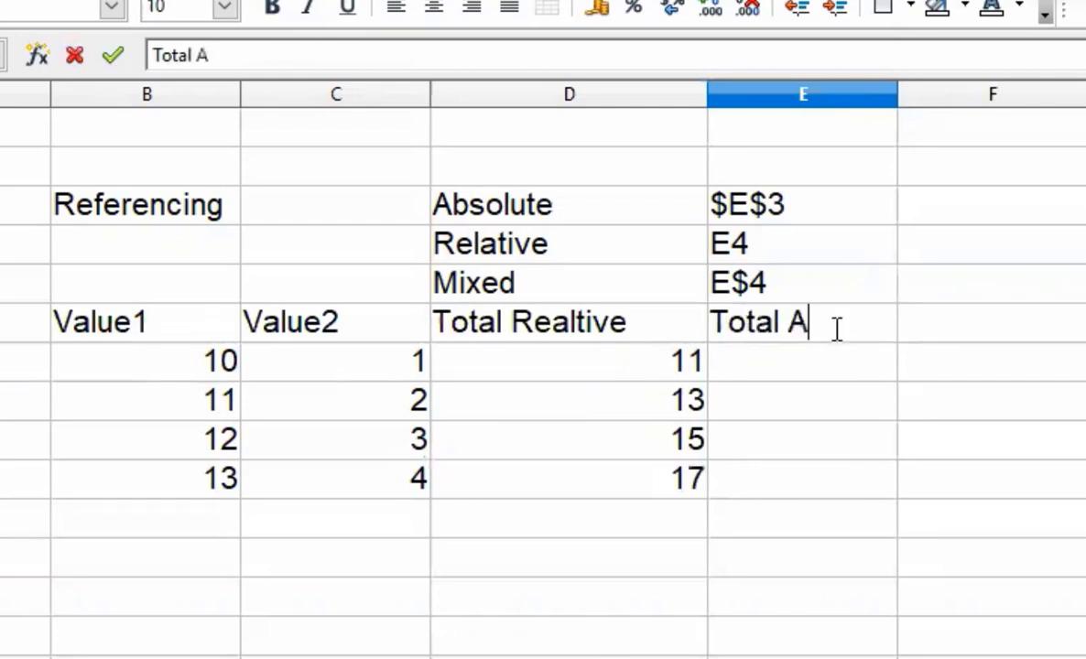
{"action": "type", "text": "bsolute"}
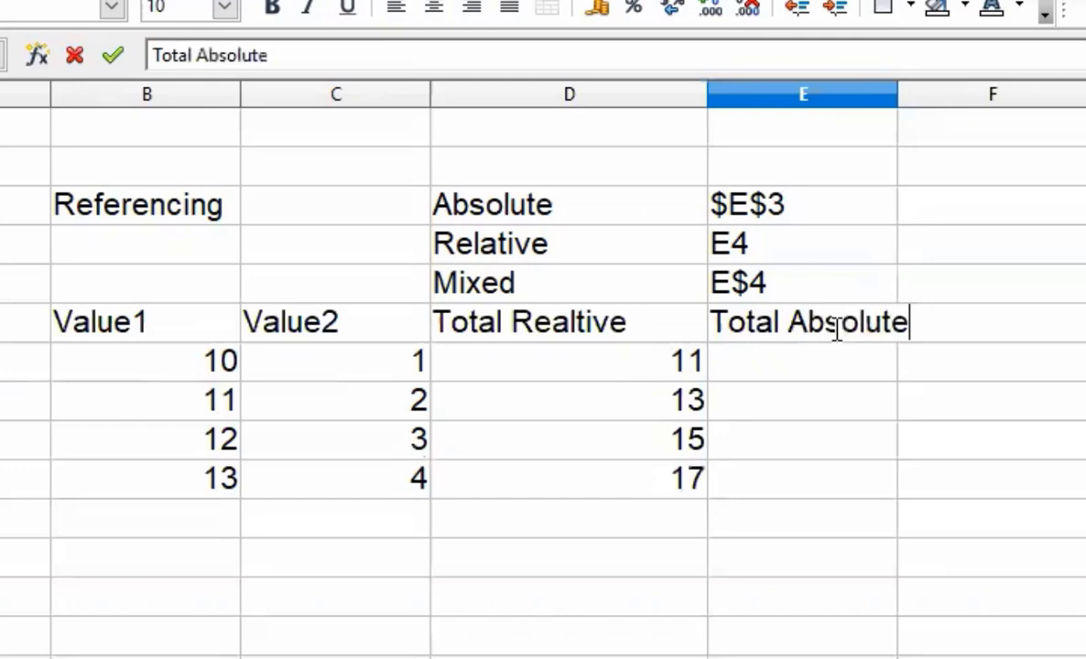
{"action": "key", "text": "Return"}
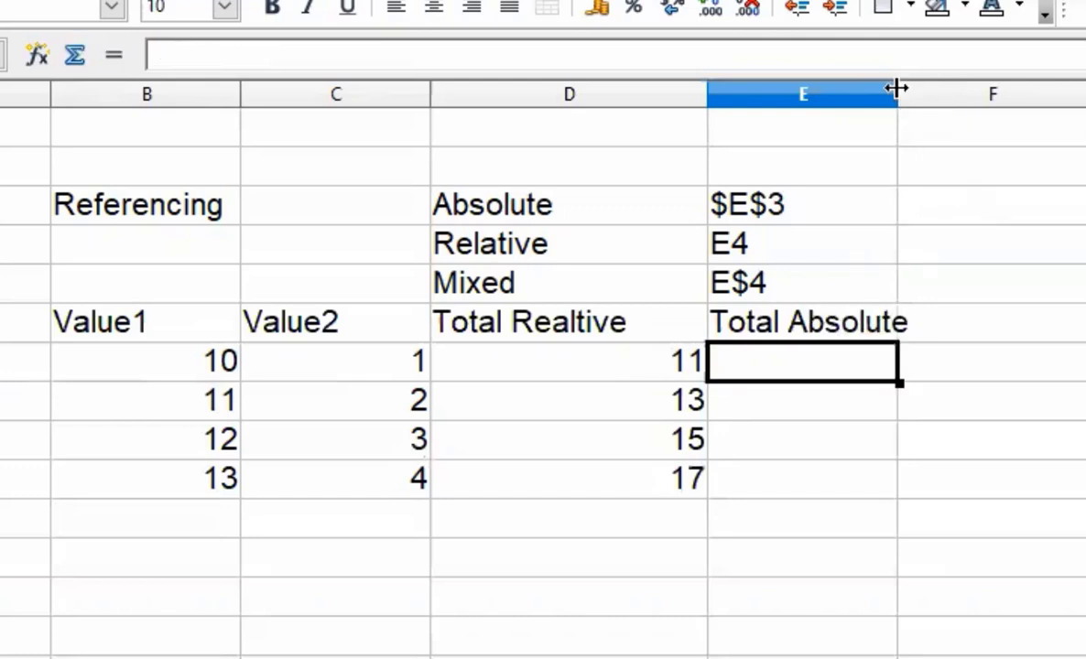
{"action": "left_click_drag", "start_coordinate": [896, 88], "coordinate": [962, 91]}
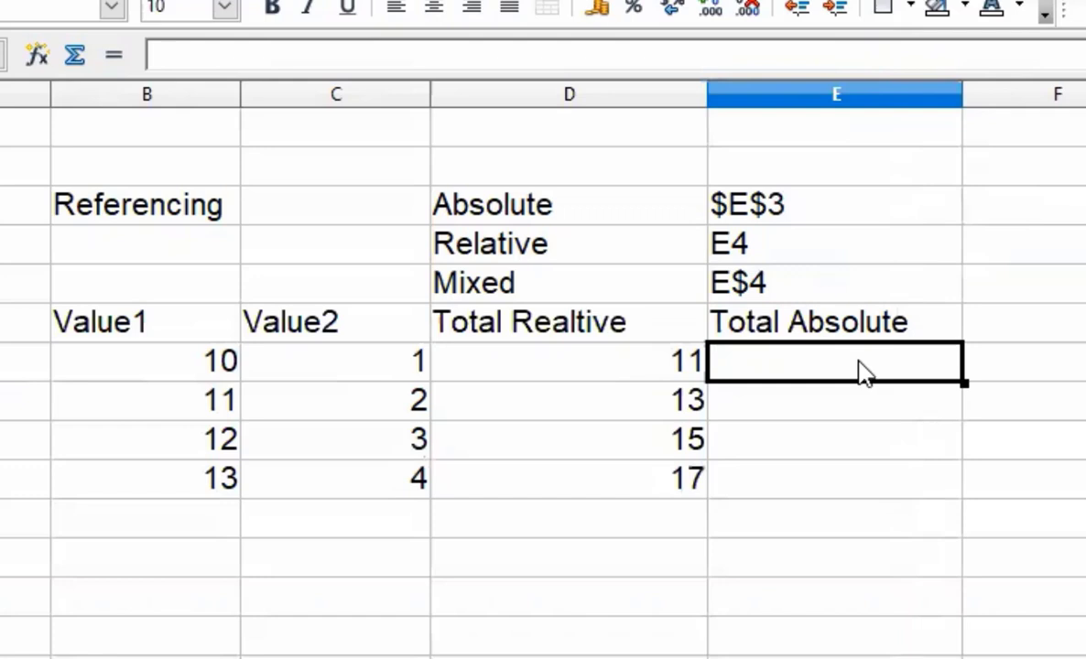
- Enter the absolute-reference formula =$B$7+$C$7 in cell E7
{"action": "left_click", "coordinate": [843, 411]}
{"action": "left_click", "coordinate": [838, 364]}
{"action": "type", "text": "="}
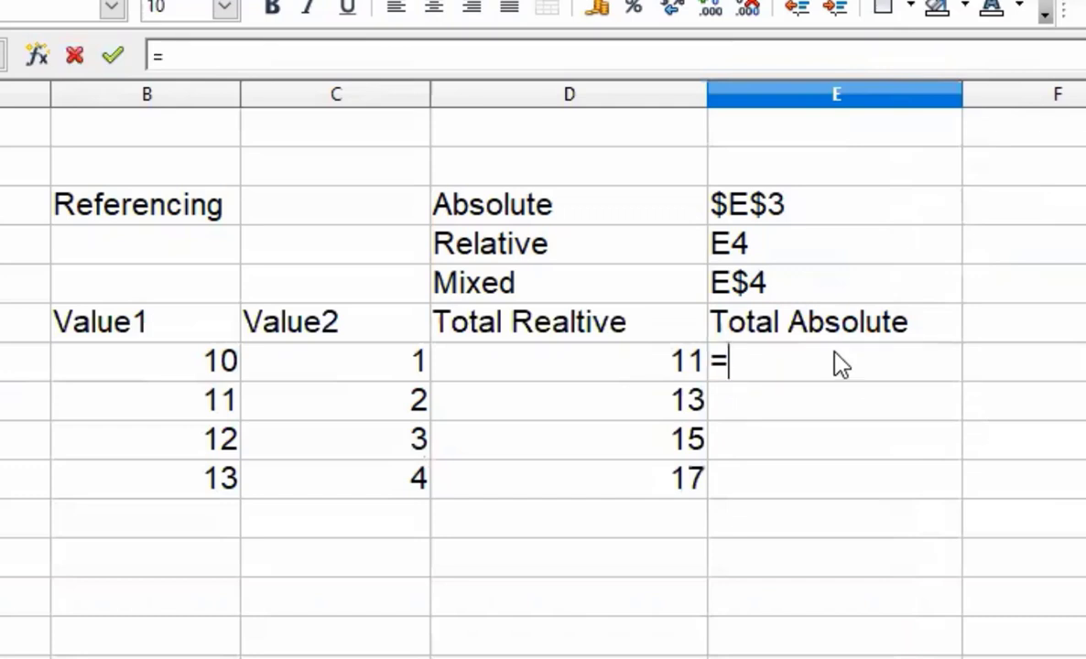
{"action": "type", "text": "$"}
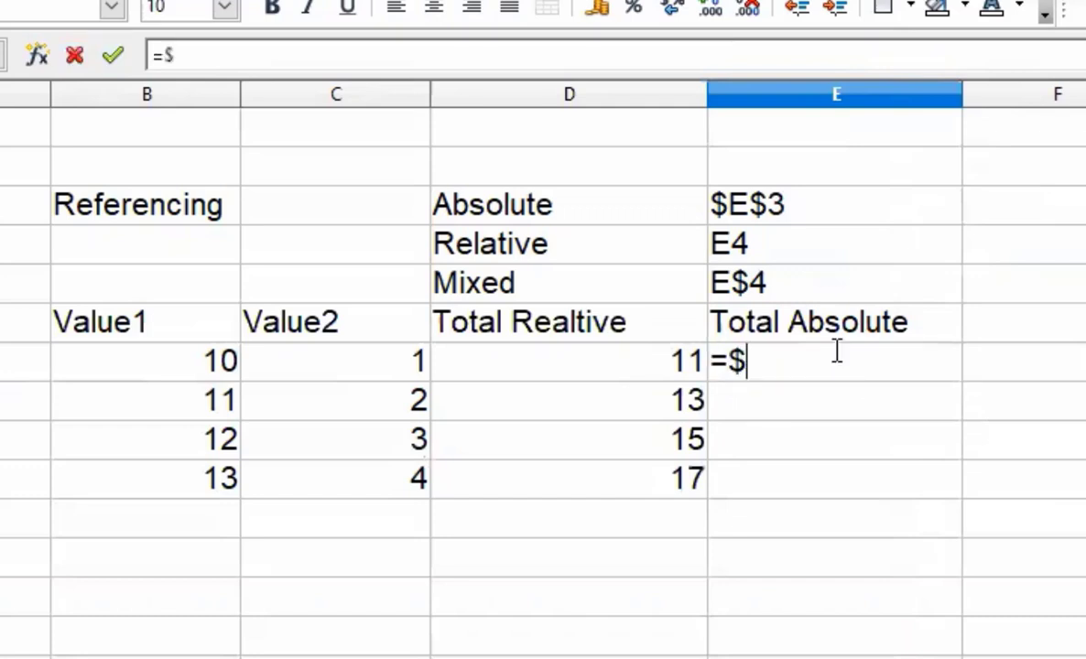
{"action": "type", "text": "B"}
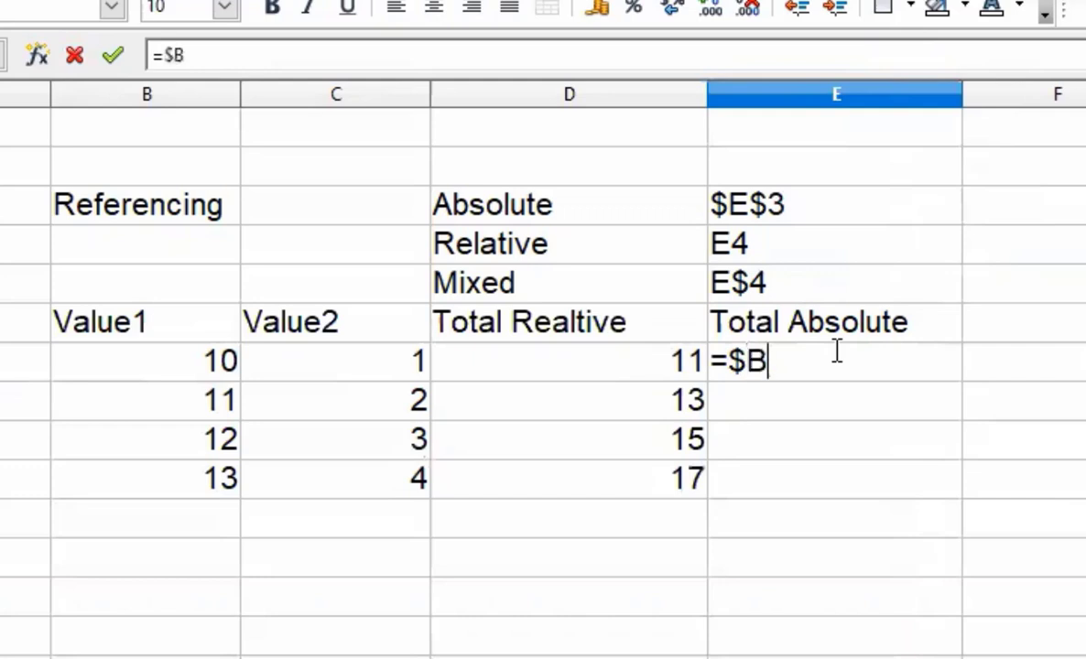
{"action": "type", "text": "$"}
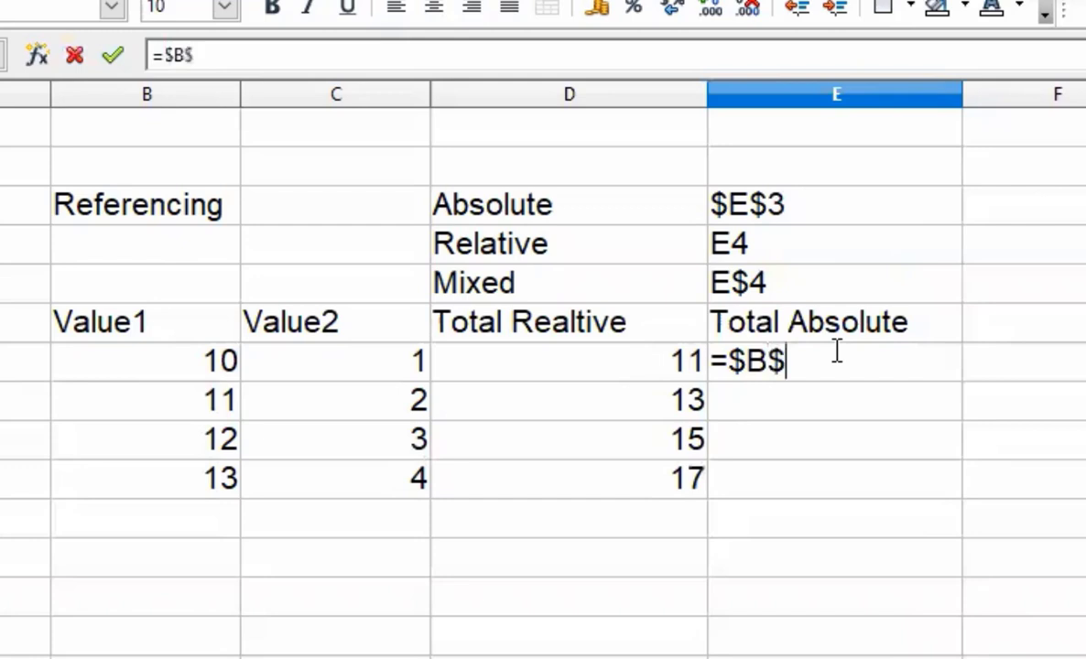
{"action": "type", "text": "7+"}
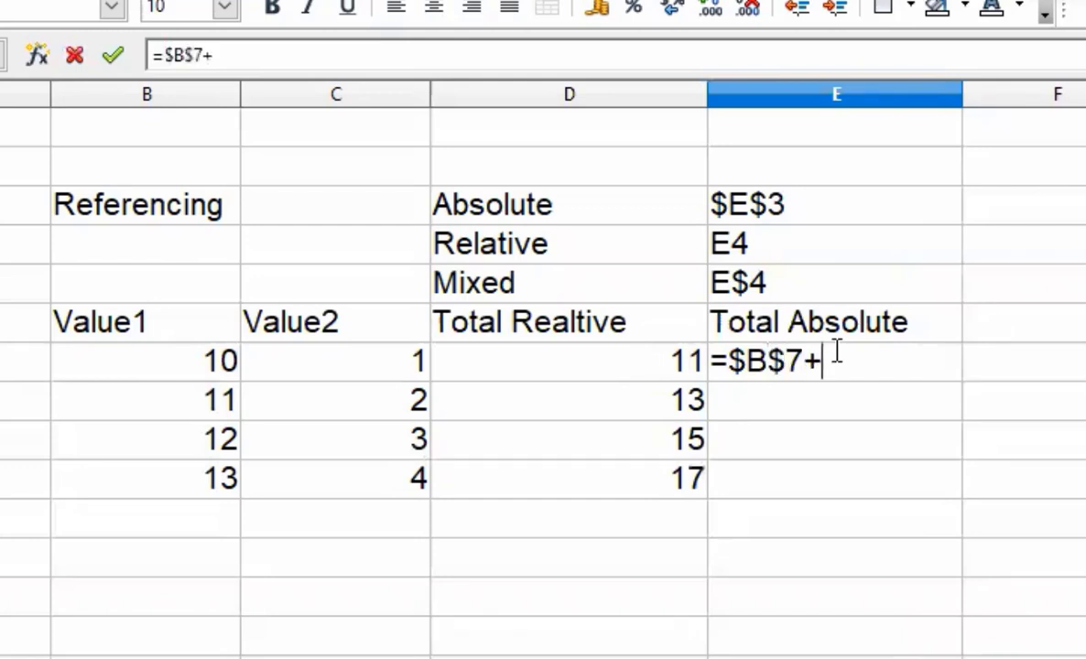
{"action": "type", "text": "$C"}
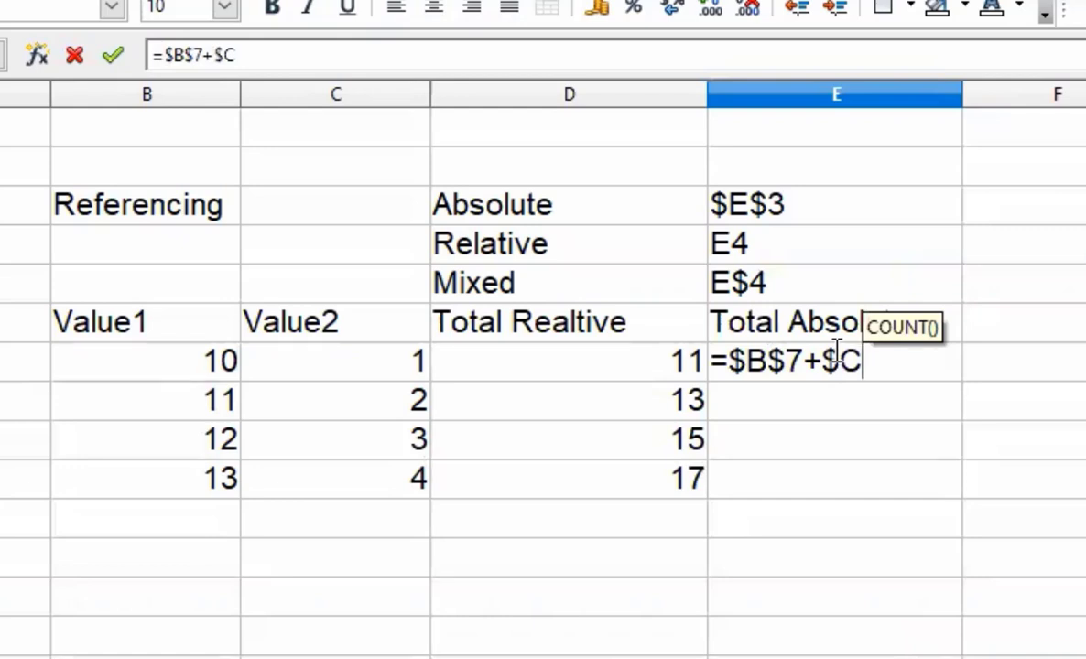
{"action": "type", "text": "$7"}
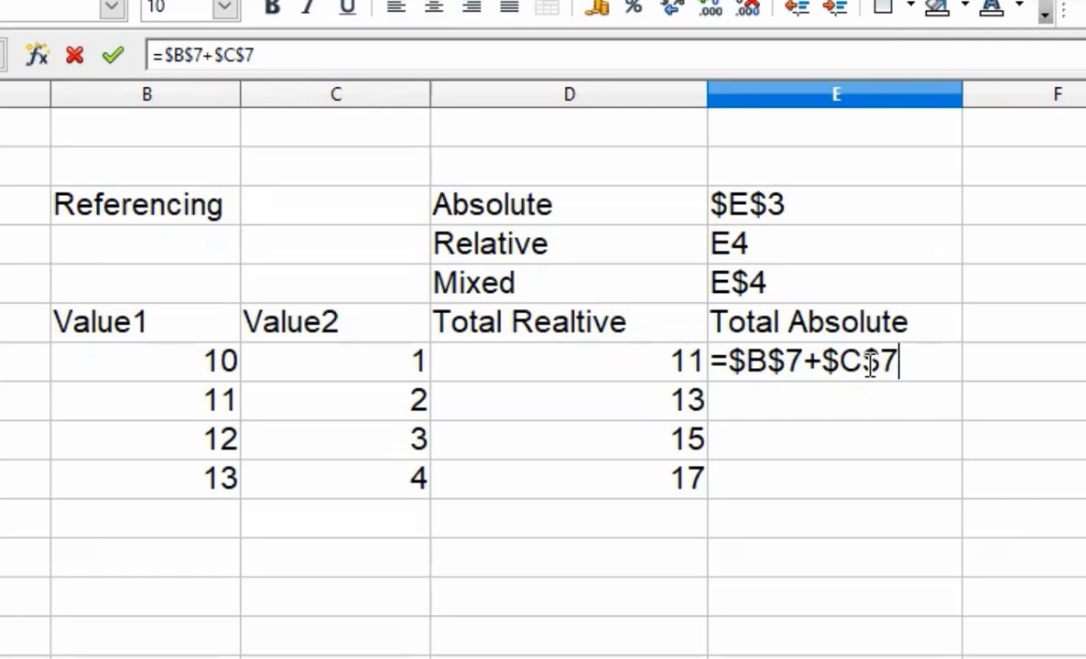
{"action": "key", "text": "Return"}
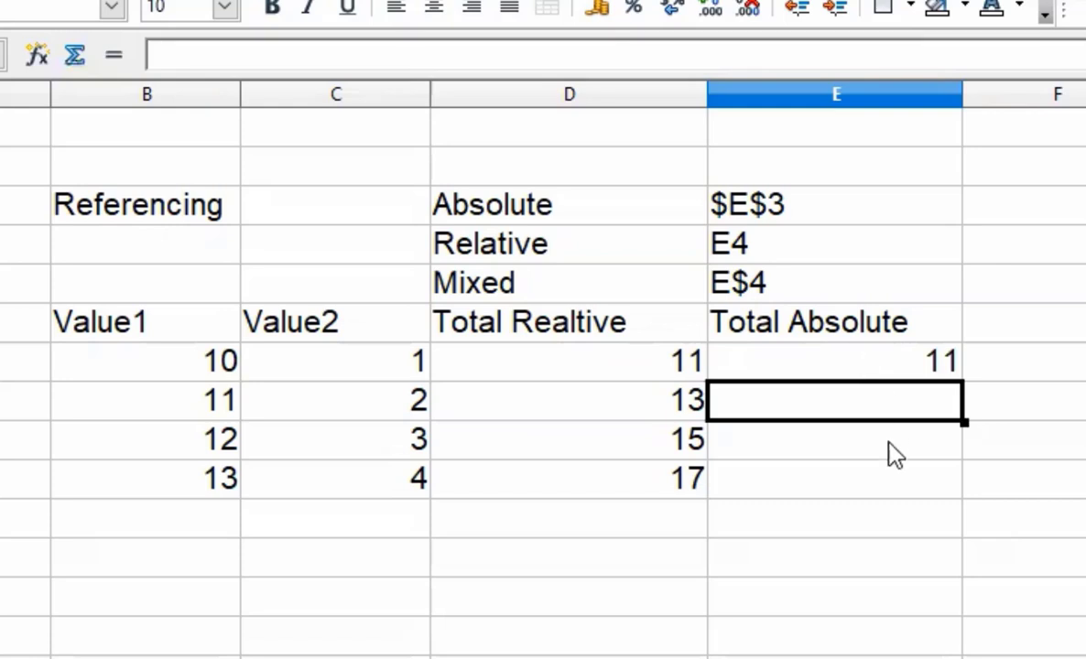
- Fill the E7 formula down to E10 and compare the formulas in cells E8 and E7
{"action": "left_click", "coordinate": [897, 374]}
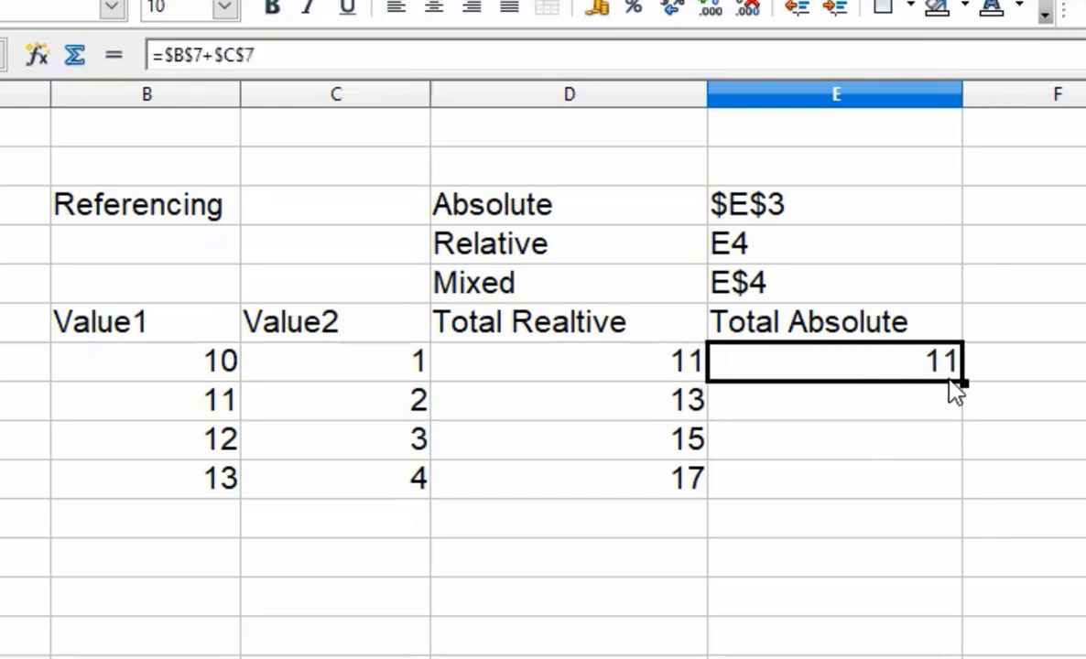
{"action": "left_click_drag", "start_coordinate": [962, 384], "coordinate": [954, 486]}
{"action": "left_click", "coordinate": [841, 552]}
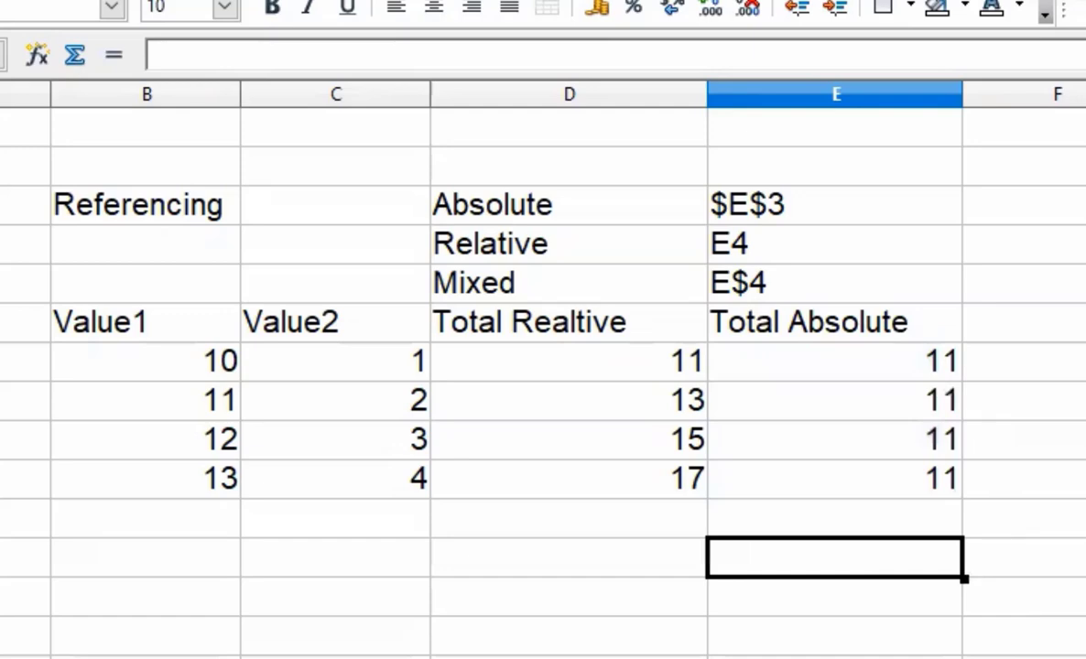
{"action": "left_click", "coordinate": [905, 403]}
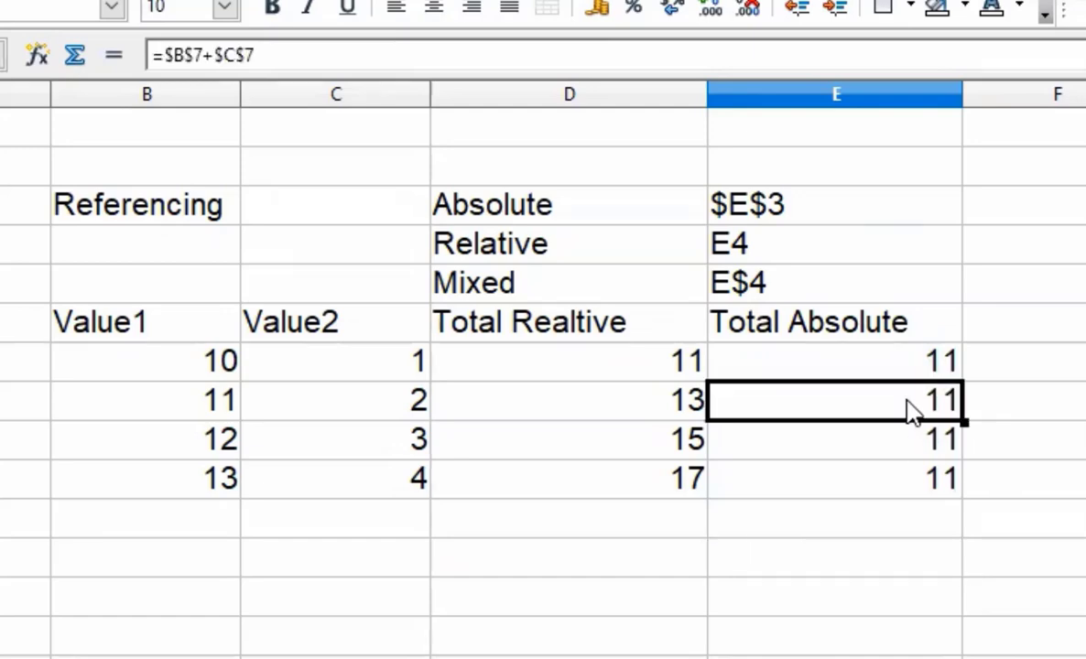
{"action": "left_click", "coordinate": [907, 359]}
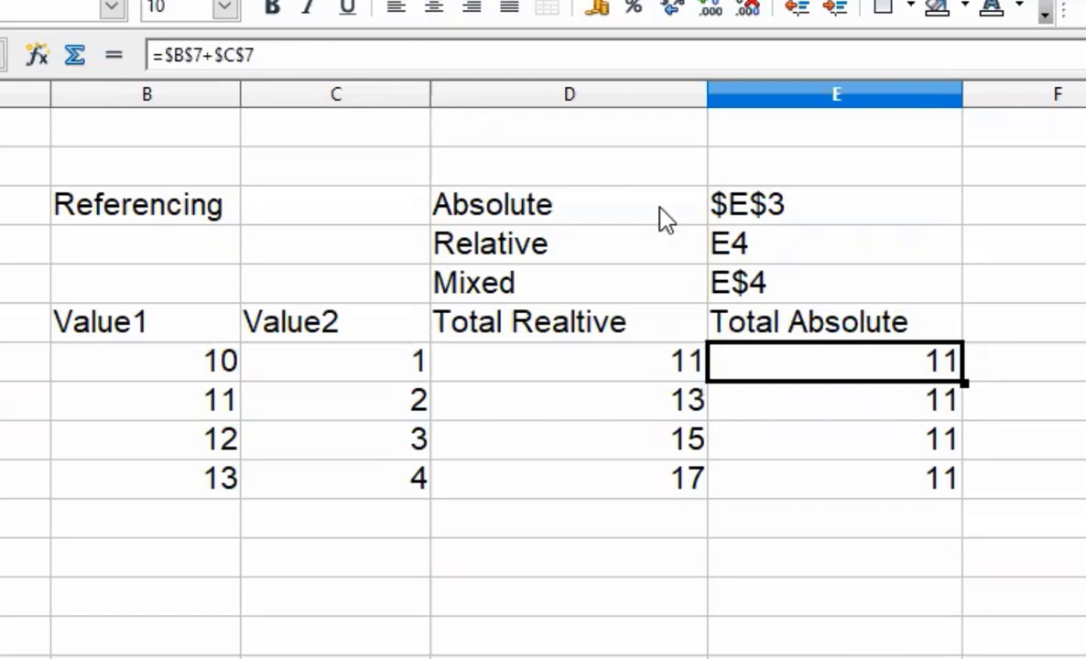
- Enter the heading Add Marks in cell A6 and the value 5 in cell A7
{"action": "left_click", "coordinate": [876, 412]}
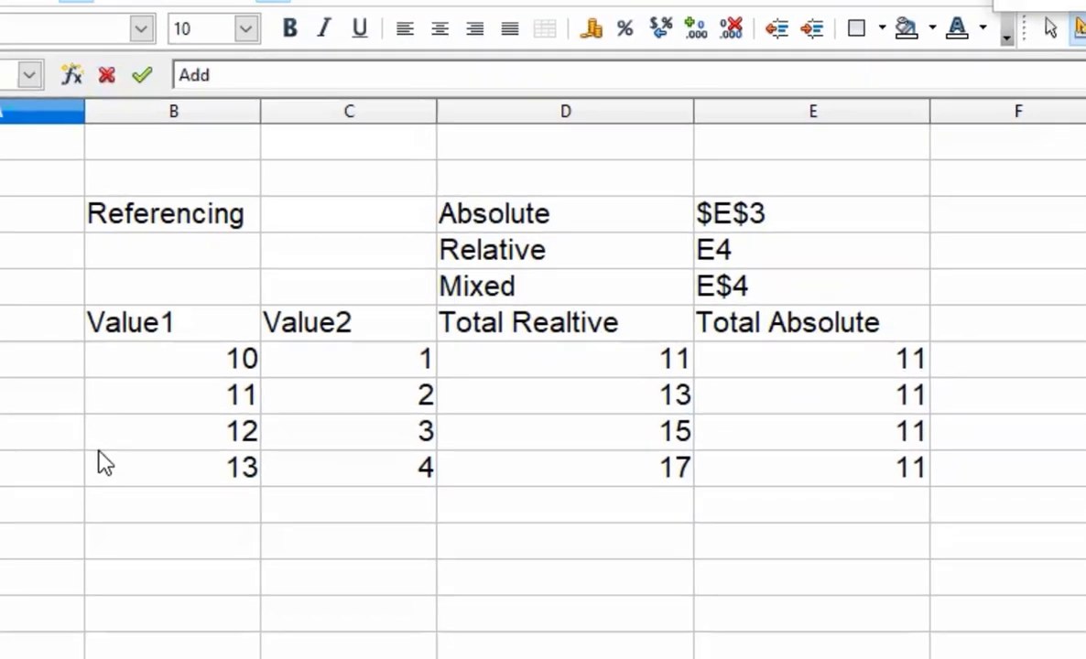
{"action": "type", "text": "Marks"}
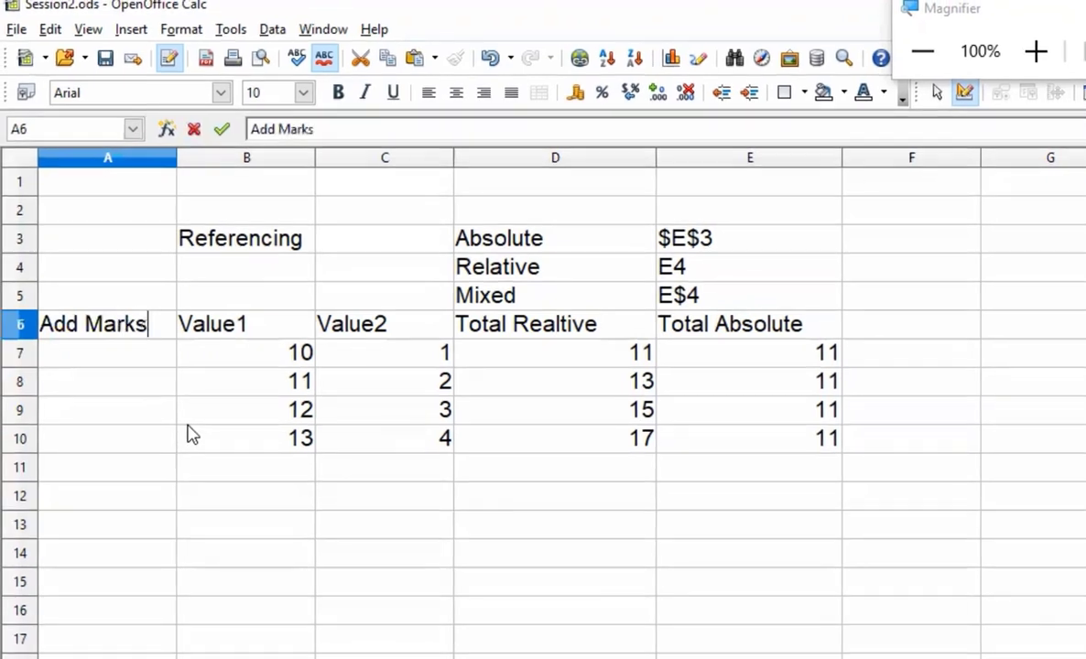
{"action": "key", "text": "Return"}
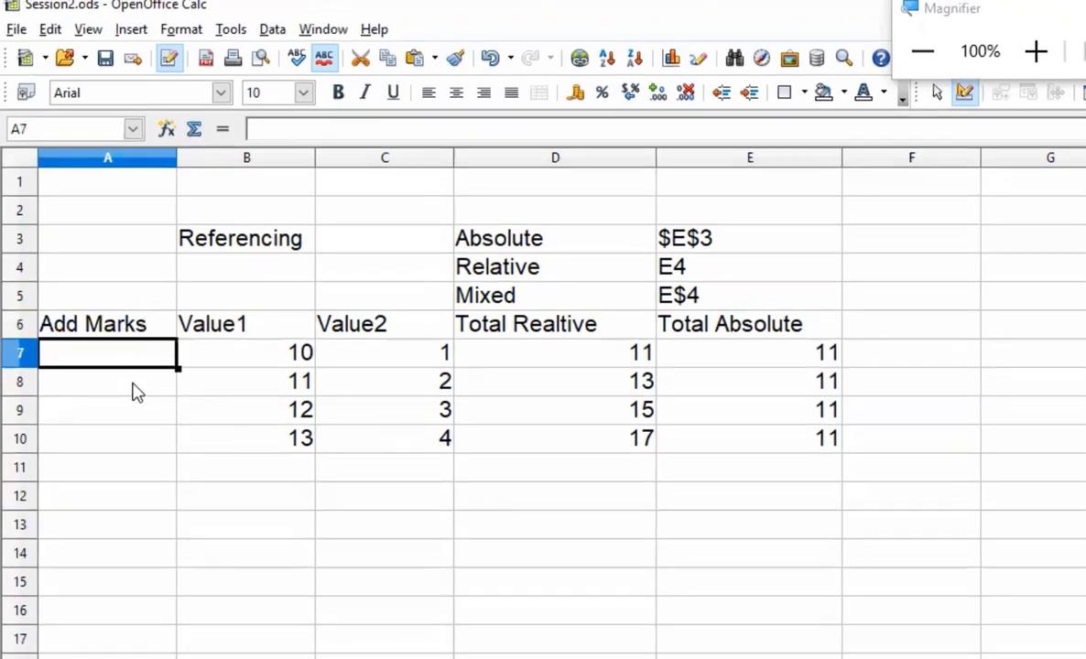
{"action": "type", "text": "5"}
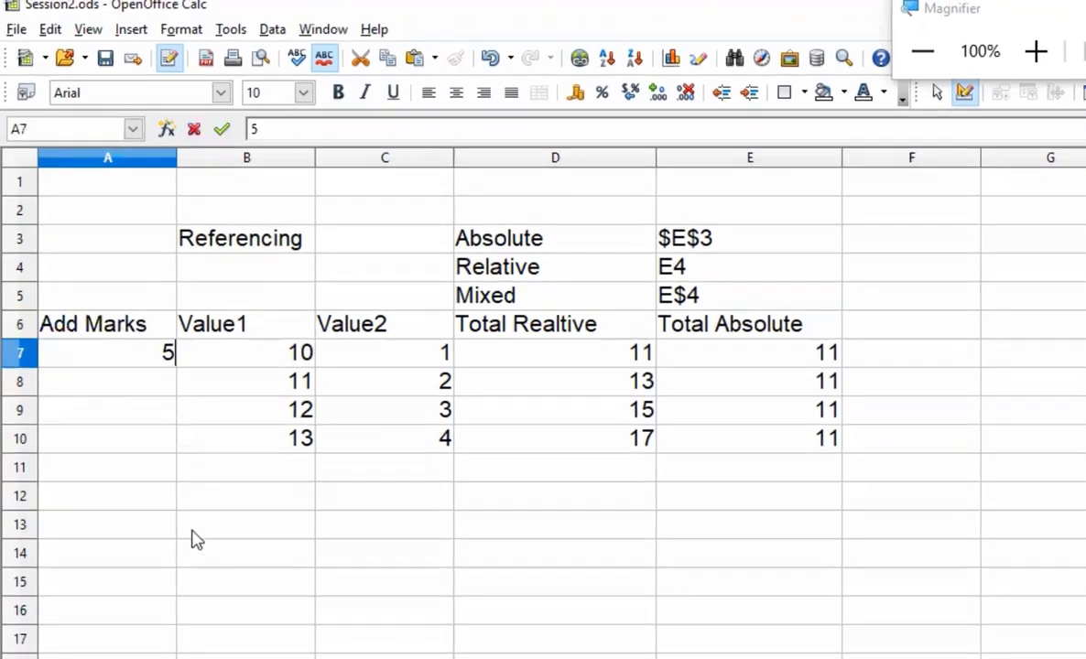
{"action": "left_click", "coordinate": [195, 530]}
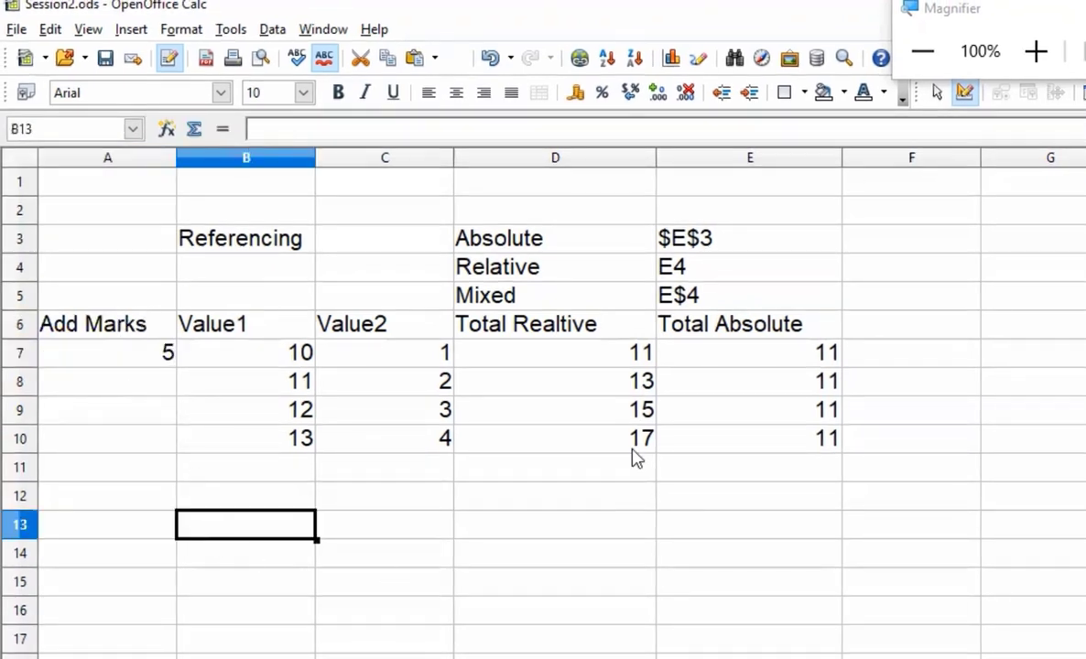
- Check the formula in cell D7 and enter the heading Final Total in cell F6
{"action": "left_click", "coordinate": [612, 357]}
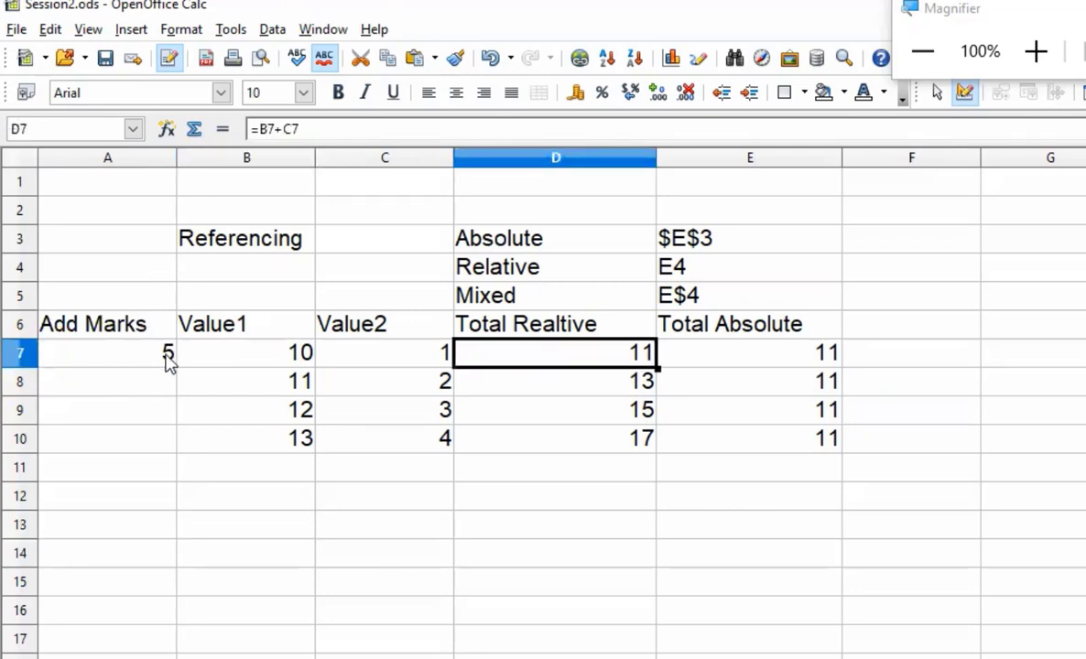
{"action": "left_click", "coordinate": [928, 336]}
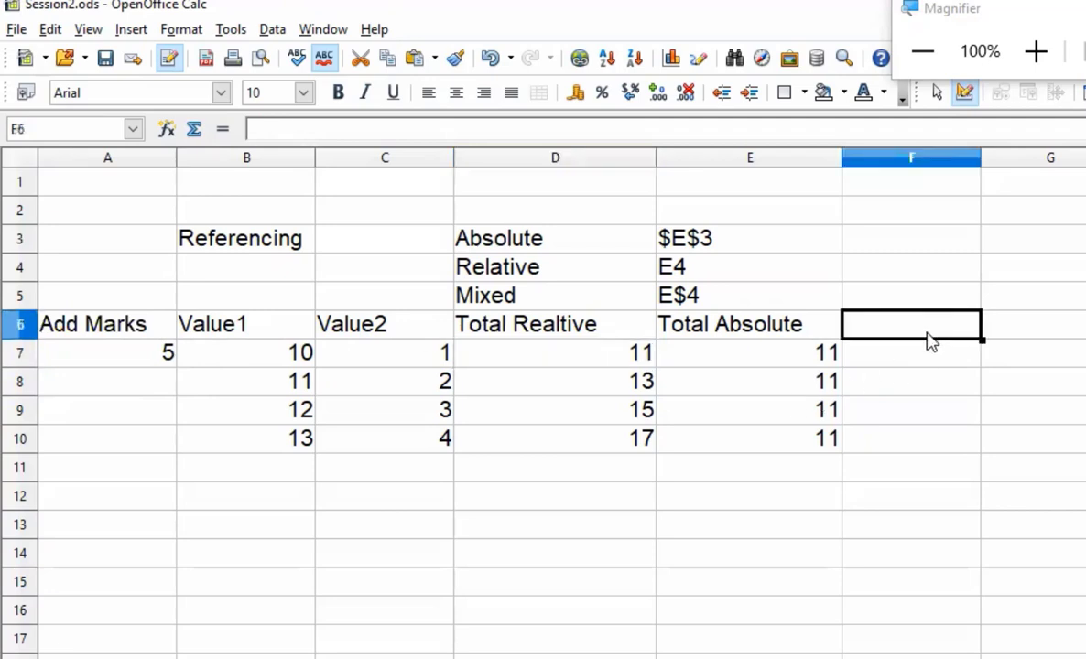
{"action": "type", "text": "Final Total"}
{"action": "key", "text": "Return"}
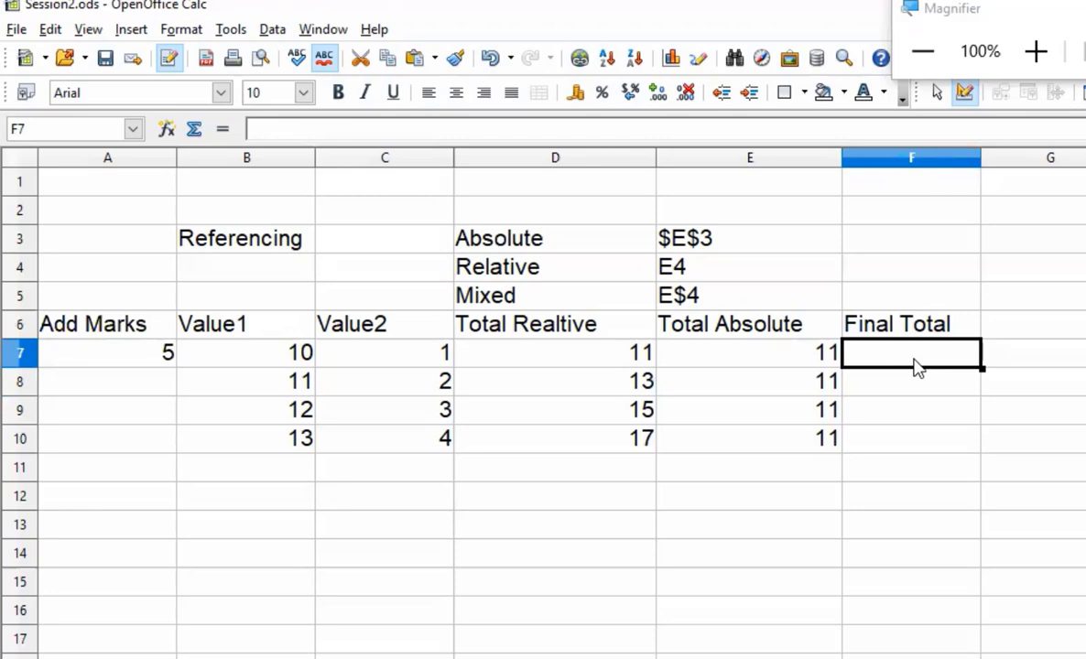
- Enter the formula =D7+A7 in cell F7, adding the marks to the relative total
{"action": "type", "text": "="}
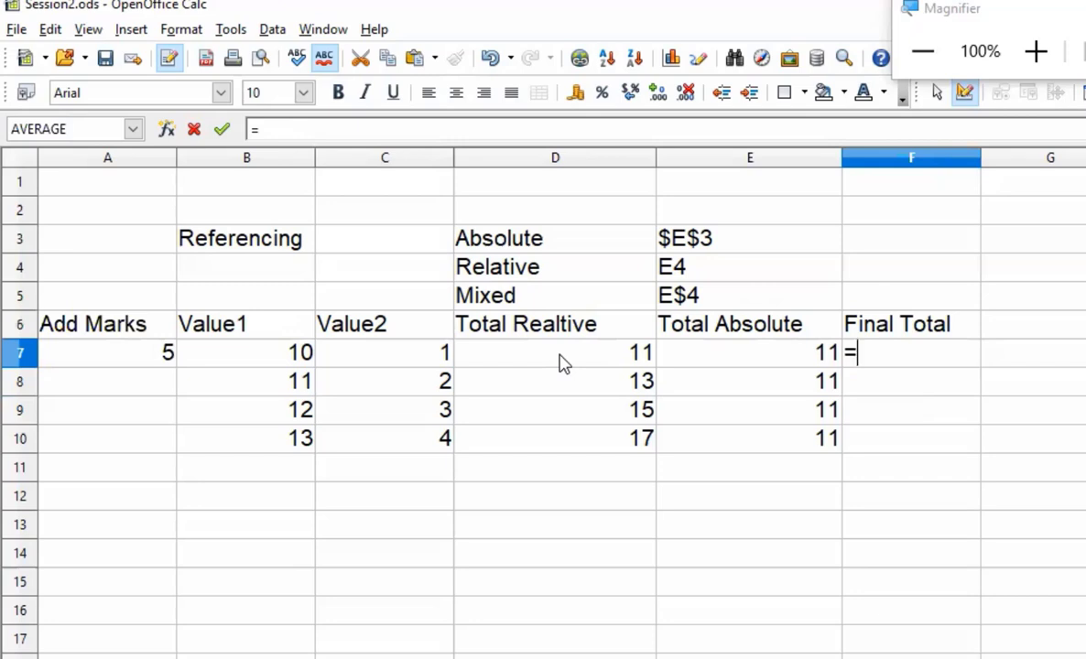
{"action": "left_click", "coordinate": [564, 362]}
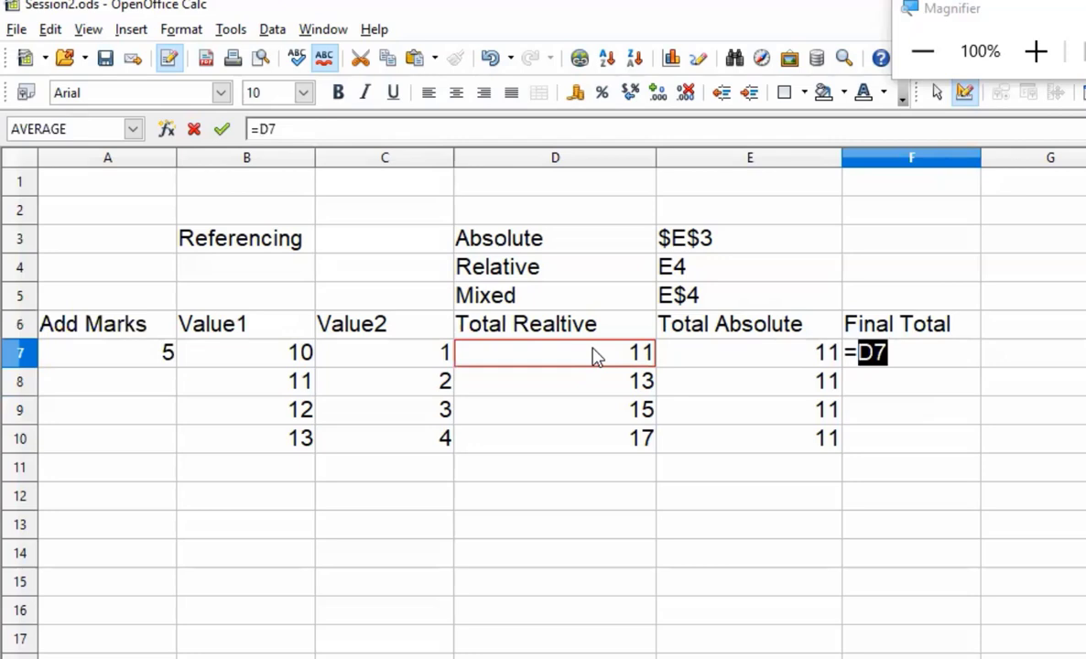
{"action": "type", "text": "+"}
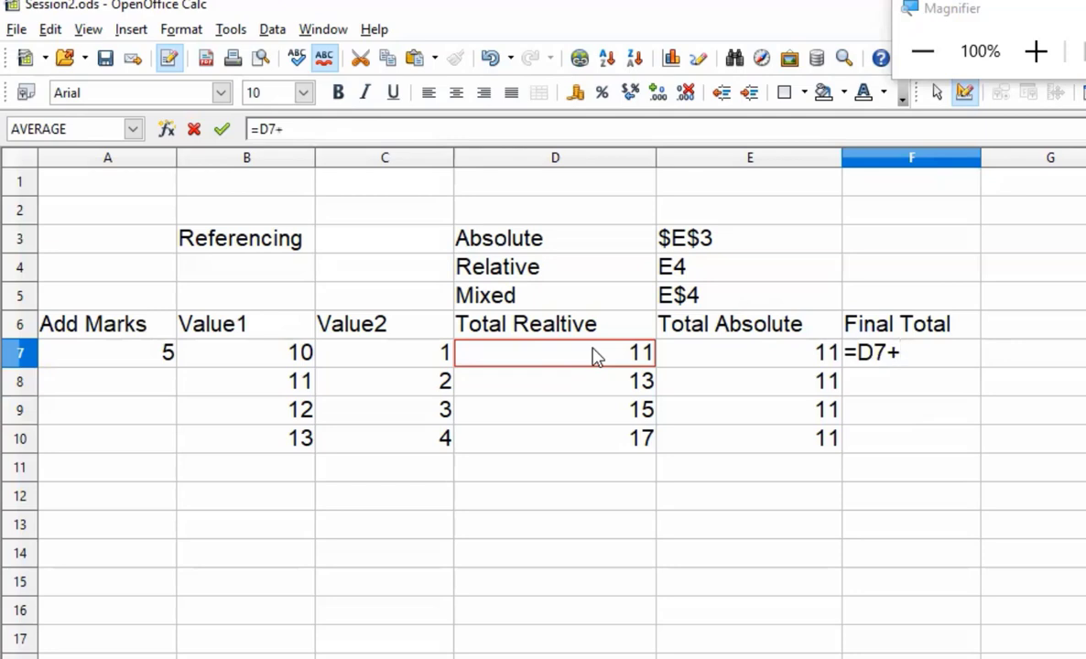
{"action": "left_click", "coordinate": [122, 359]}
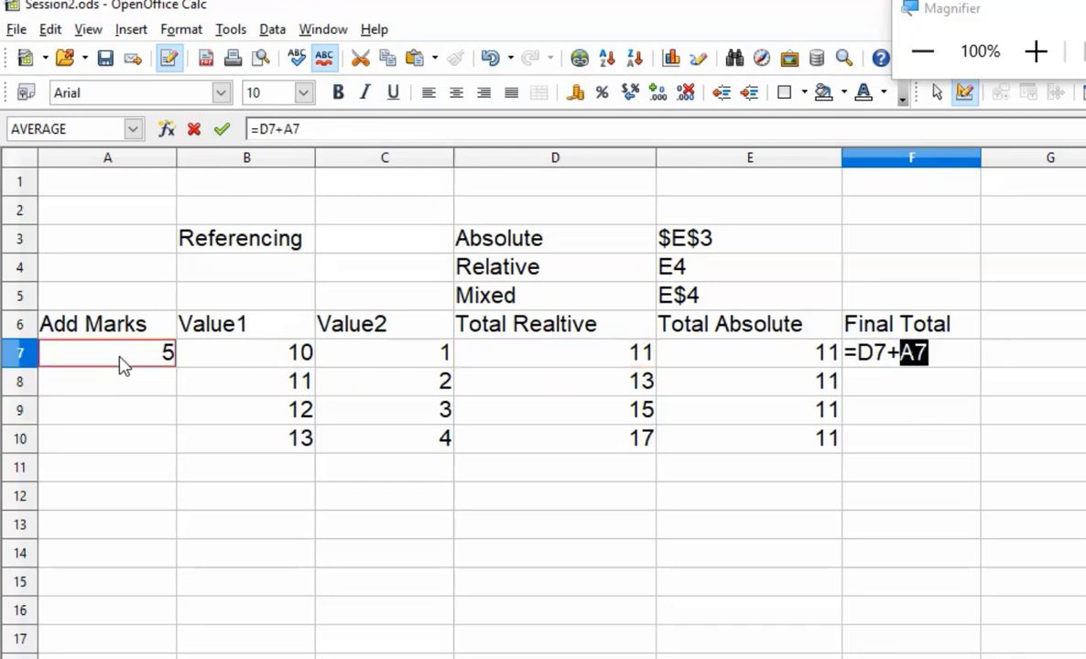
{"action": "key", "text": "Return"}
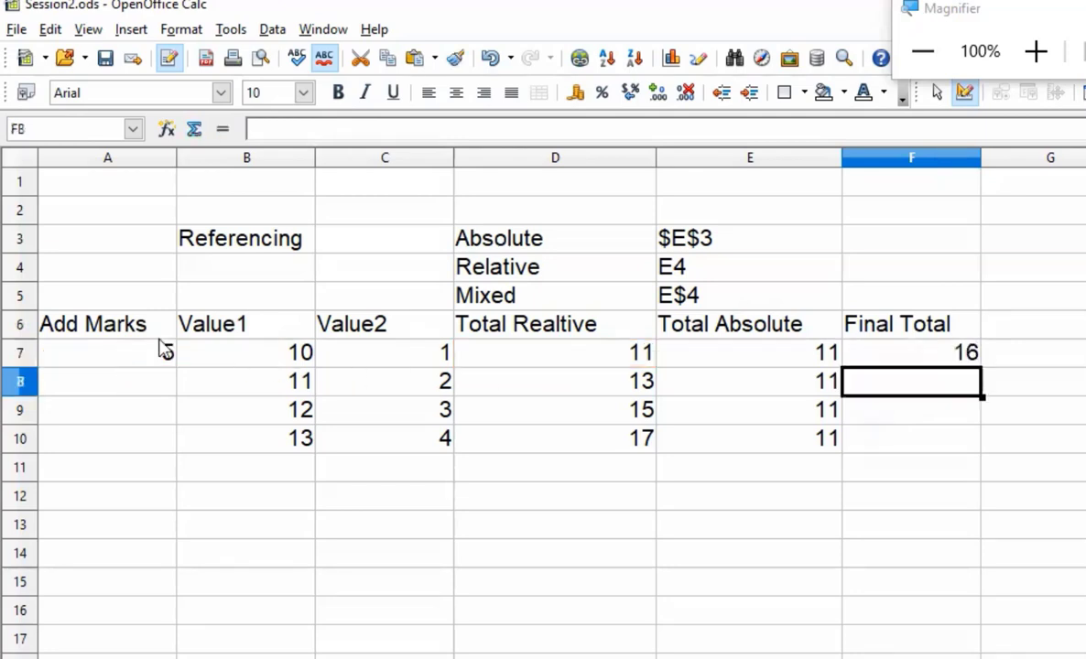
- Fill the relative-reference formula from F7 down to F10
{"action": "left_click", "coordinate": [628, 363]}
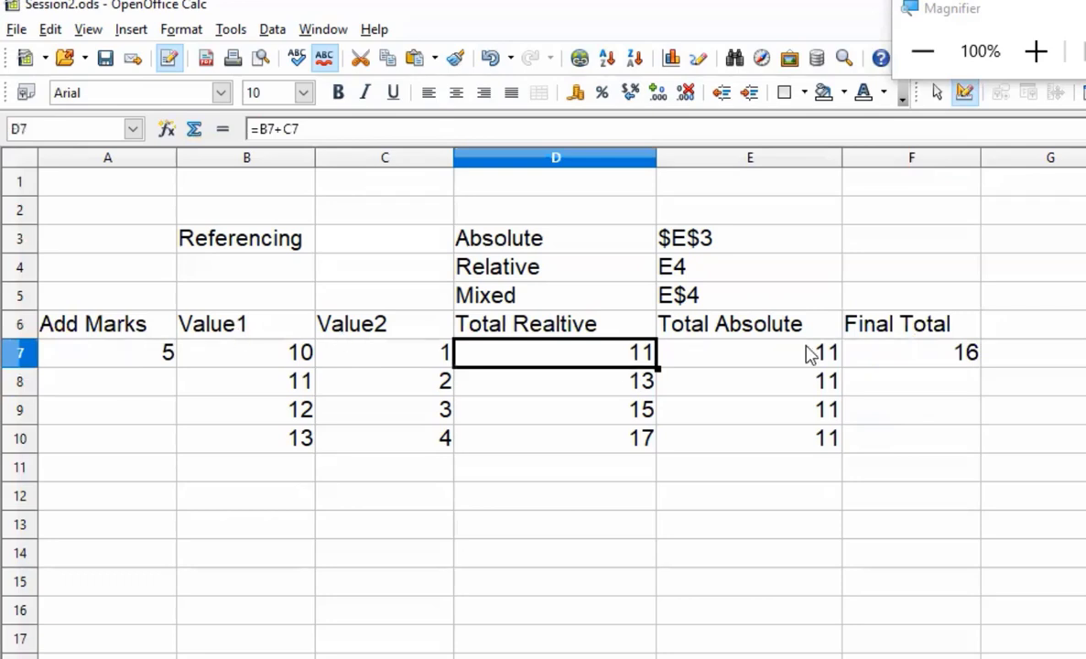
{"action": "left_click", "coordinate": [959, 363]}
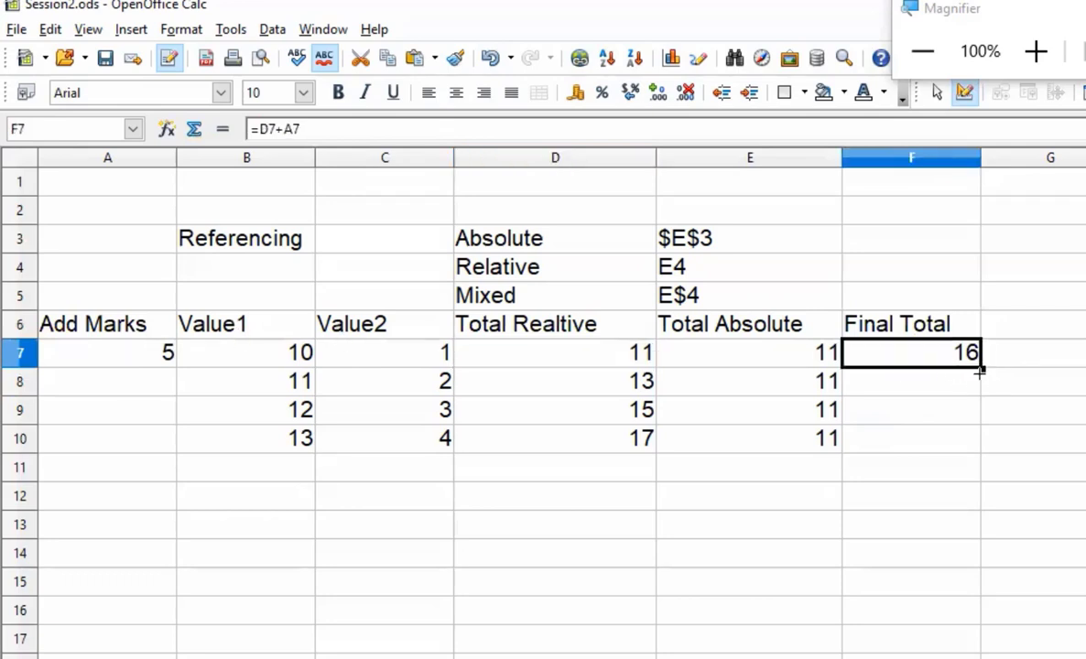
{"action": "left_click_drag", "start_coordinate": [981, 368], "coordinate": [981, 449]}
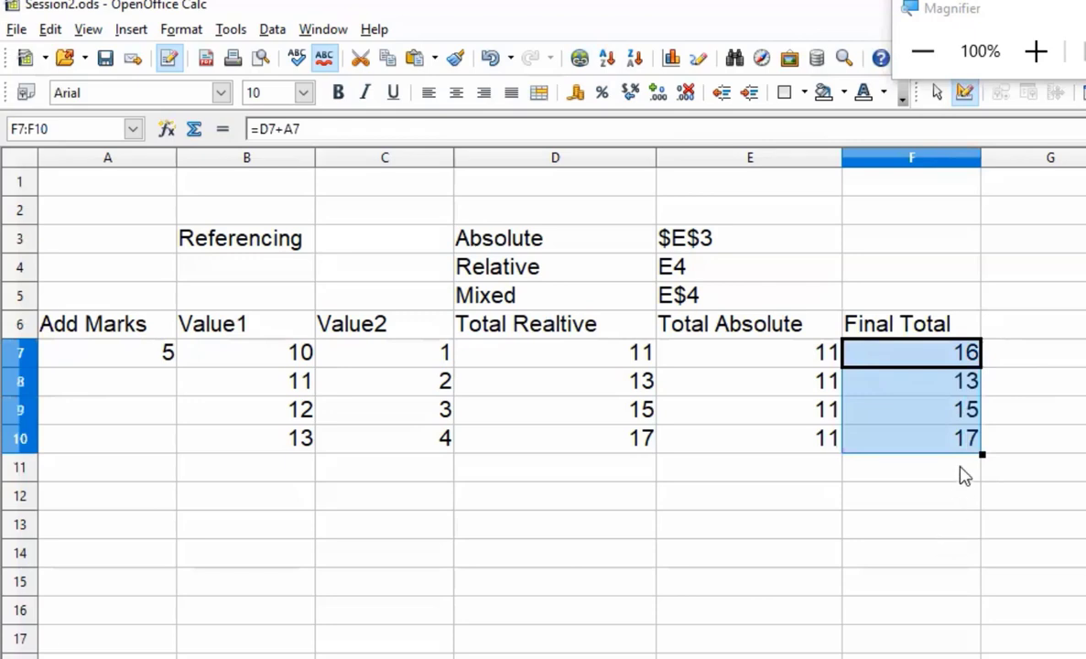
- Compare the filled Final Total formulas in F8 to F10 with the column D totals and the Add Marks column
{"action": "left_click", "coordinate": [602, 389]}
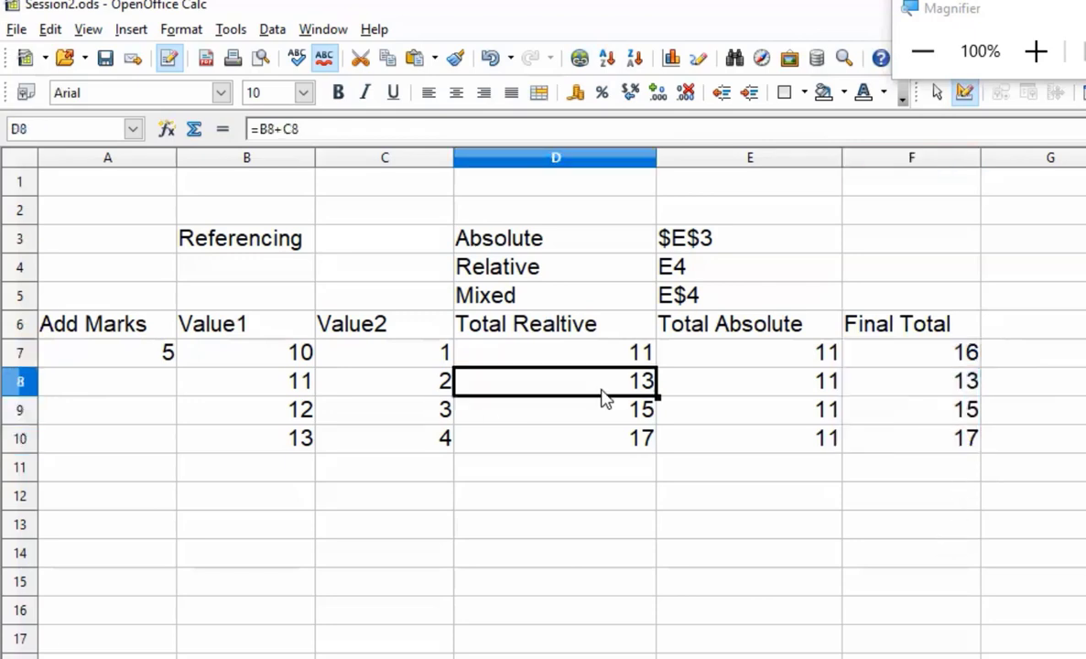
{"action": "left_click", "coordinate": [938, 392]}
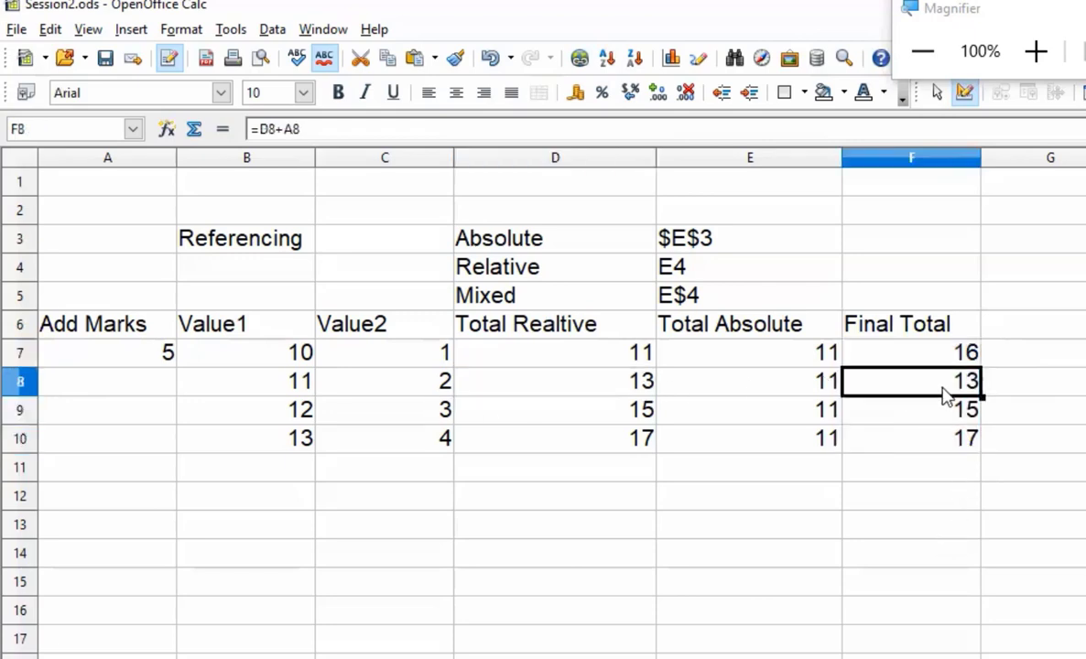
{"action": "left_click", "coordinate": [549, 401]}
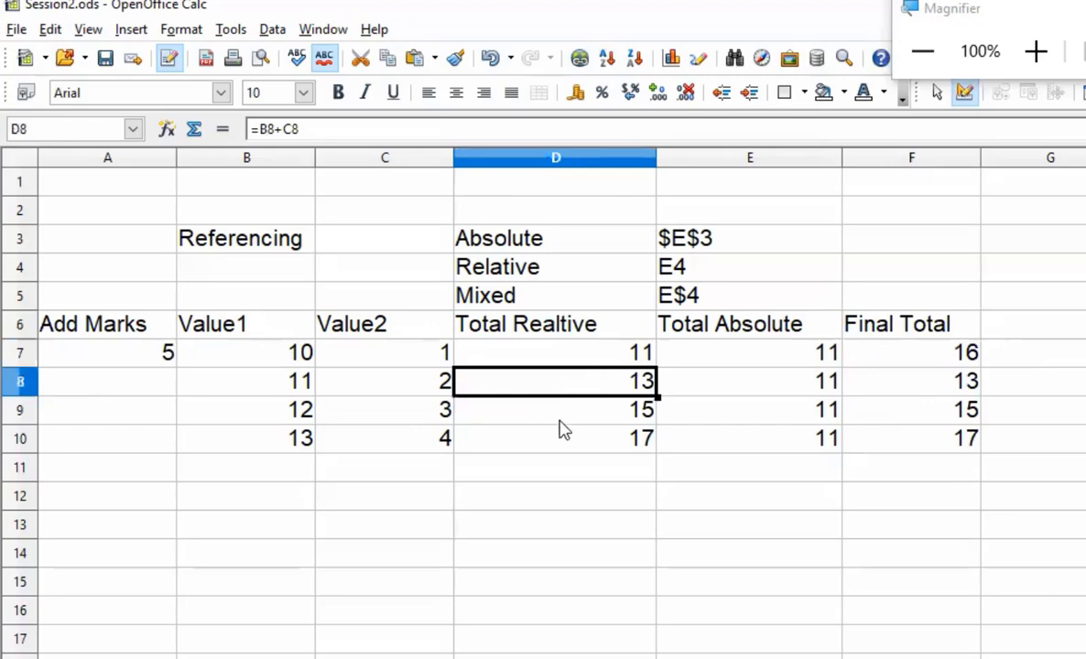
{"action": "left_click", "coordinate": [559, 417]}
{"action": "left_click", "coordinate": [933, 420]}
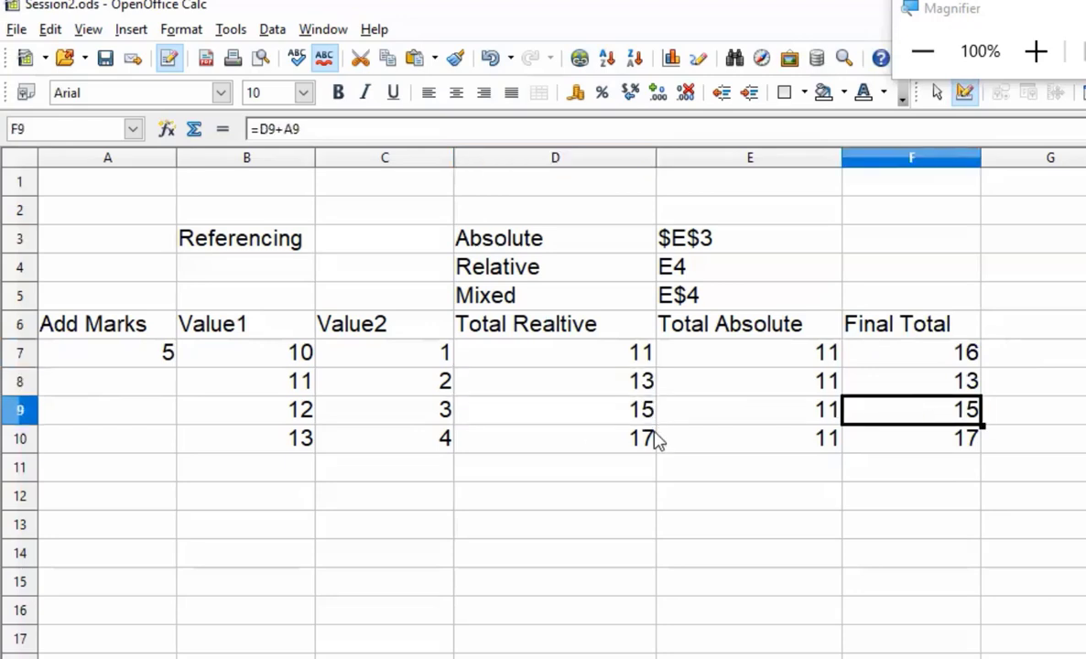
{"action": "left_click", "coordinate": [612, 443]}
{"action": "left_click", "coordinate": [932, 448]}
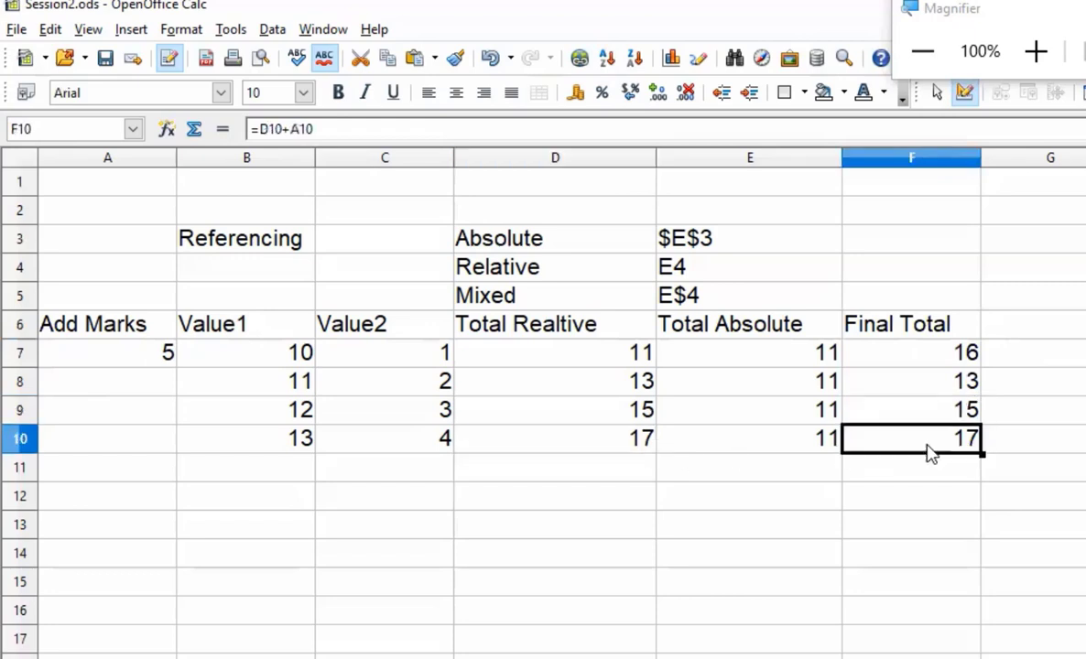
{"action": "key", "text": "Home"}
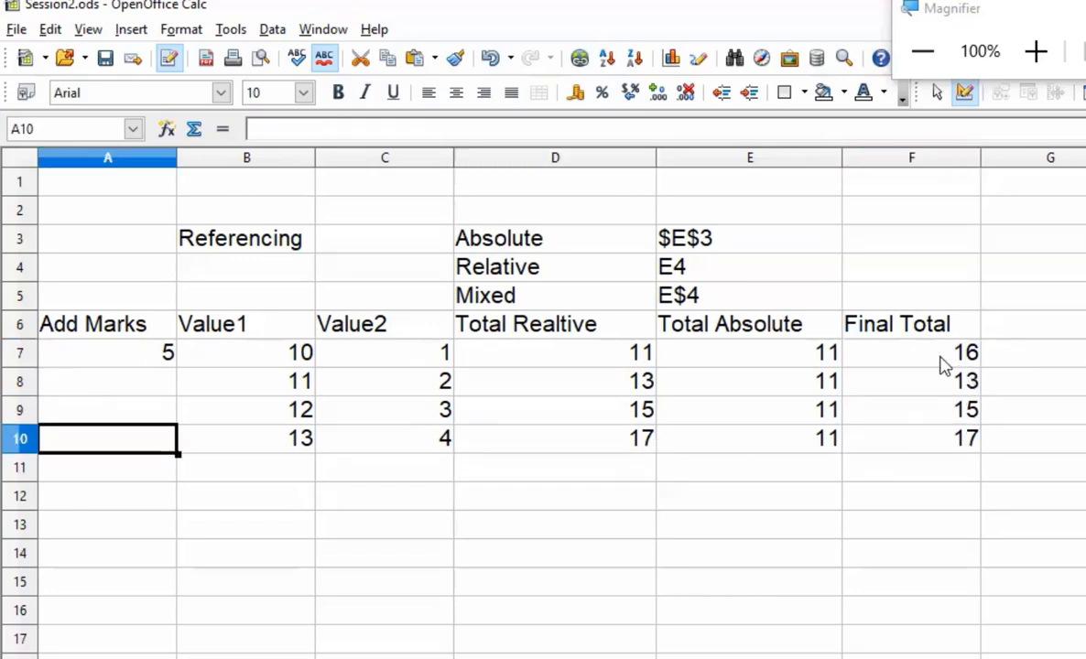
- Trace the cells referenced by the F7 formula and examine how the Add Marks reference shifts in F8 to F10
{"action": "left_click", "coordinate": [941, 360]}
{"action": "double_click", "coordinate": [940, 360]}
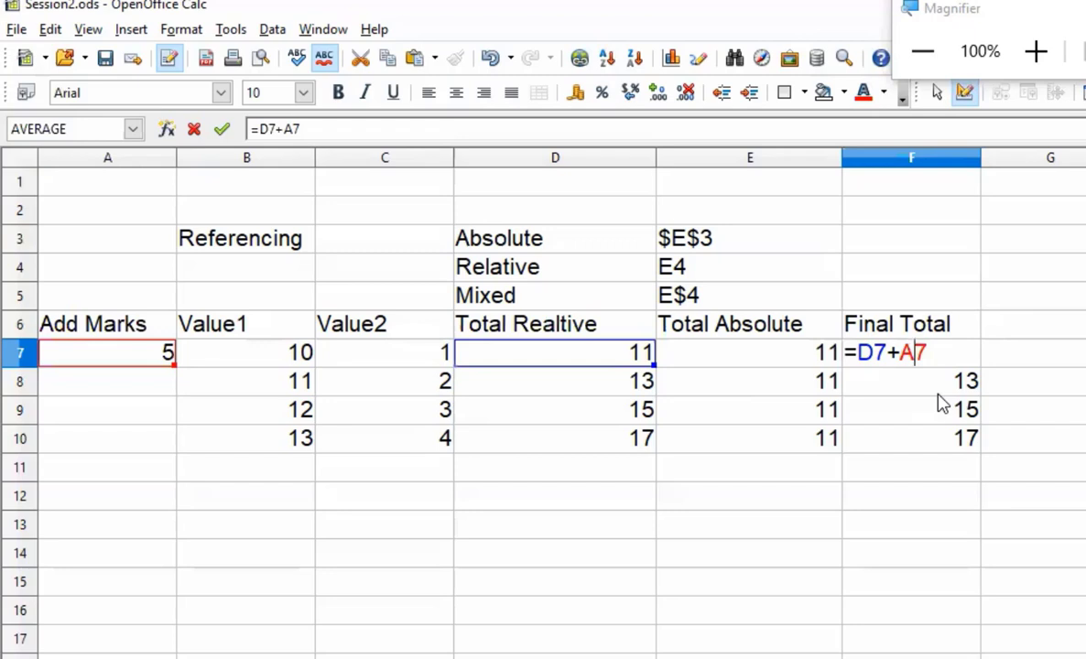
{"action": "key", "text": "Return"}
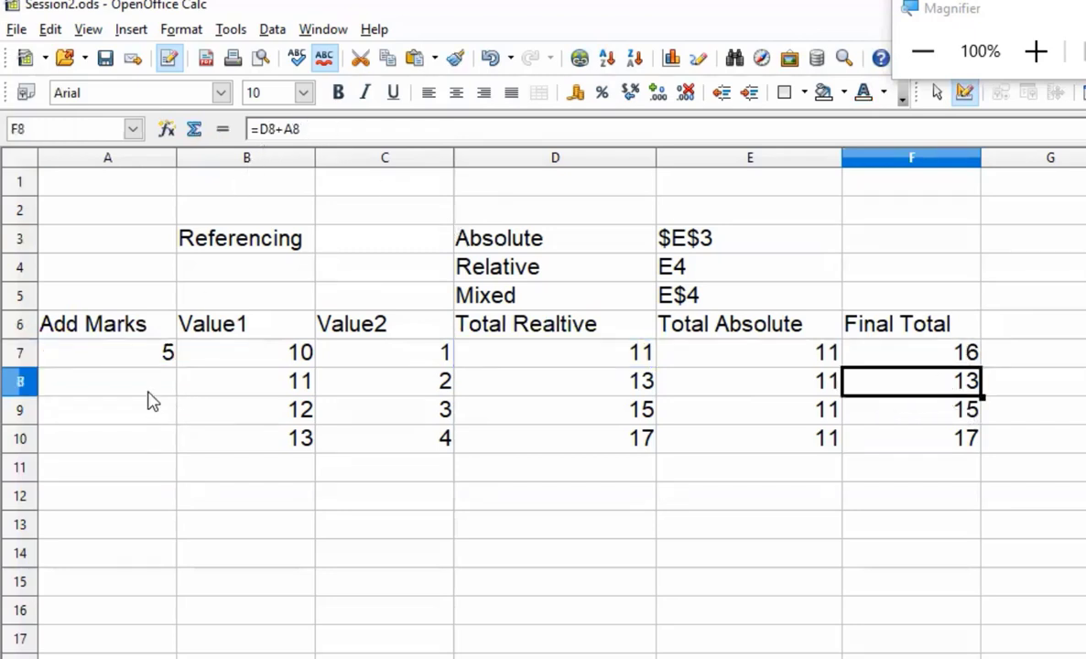
{"action": "left_click", "coordinate": [901, 419]}
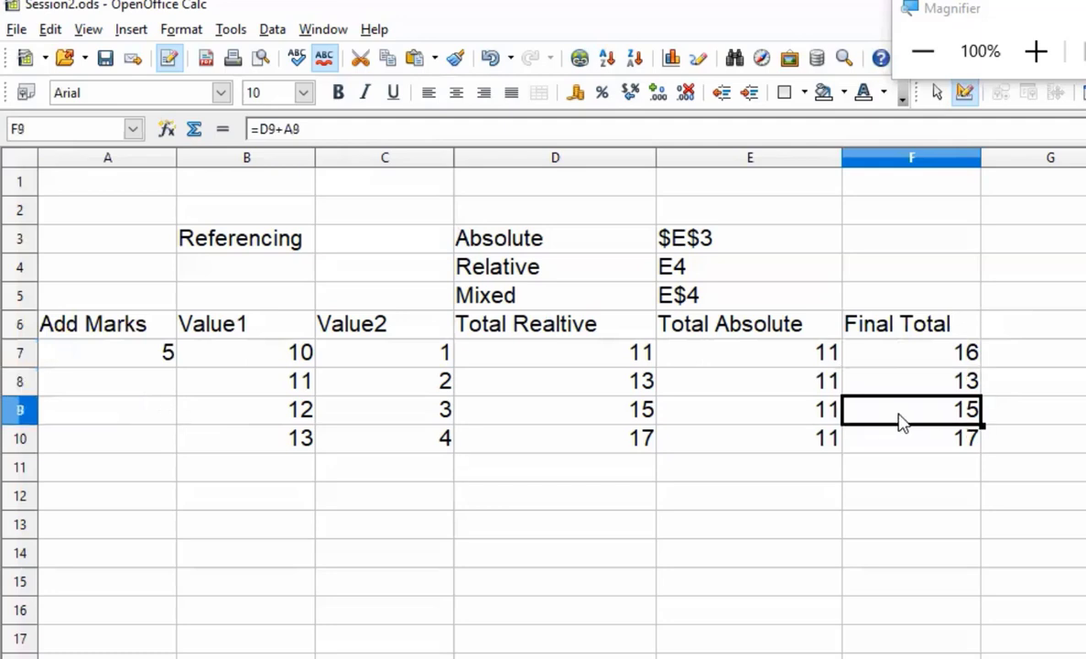
{"action": "left_click", "coordinate": [905, 454]}
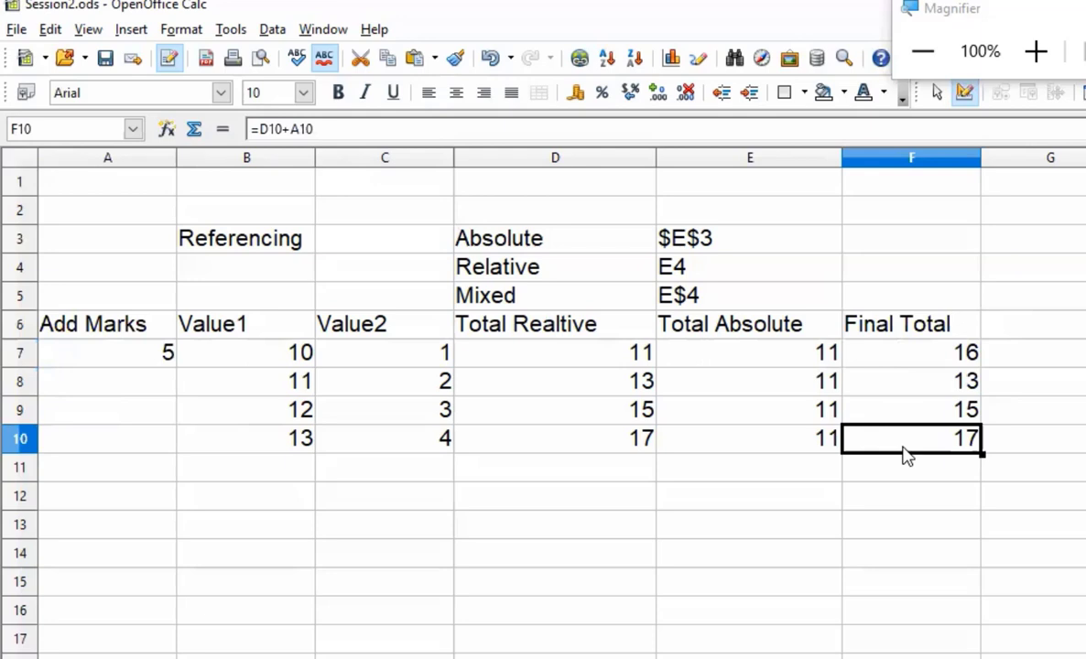
{"action": "left_click", "coordinate": [158, 359]}
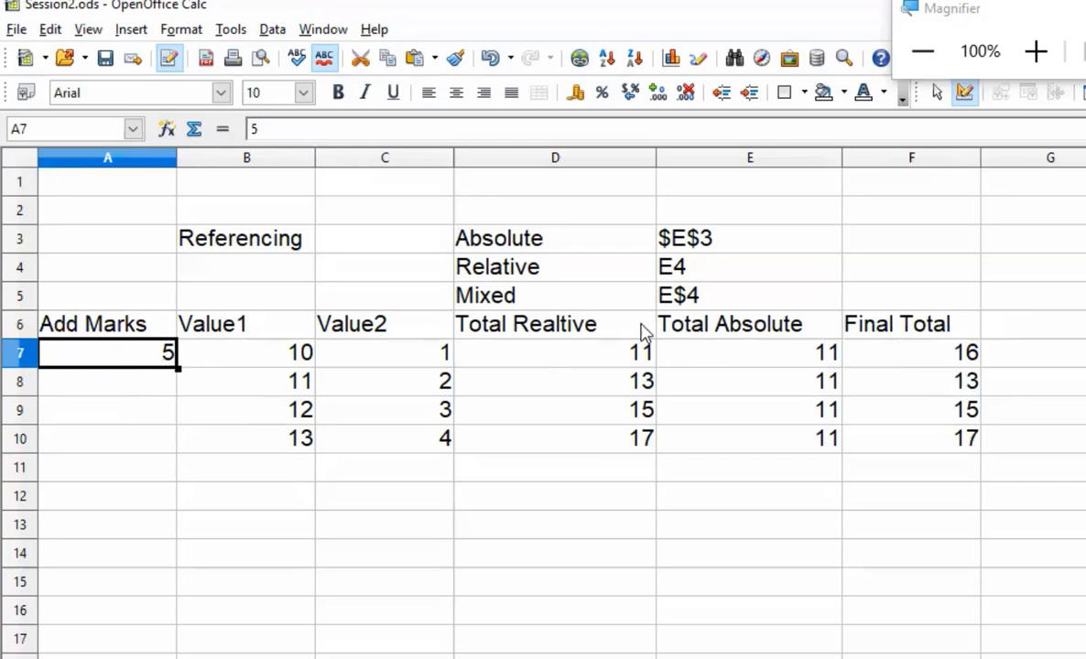
- Change the formula in cell F7 to the mixed reference =D7+A$7, fixing the Add Marks row
{"action": "left_click", "coordinate": [877, 367]}
{"action": "double_click", "coordinate": [875, 366]}
{"action": "key", "text": "Right"}
{"action": "key", "text": "Right"}
{"action": "key", "text": "Right"}
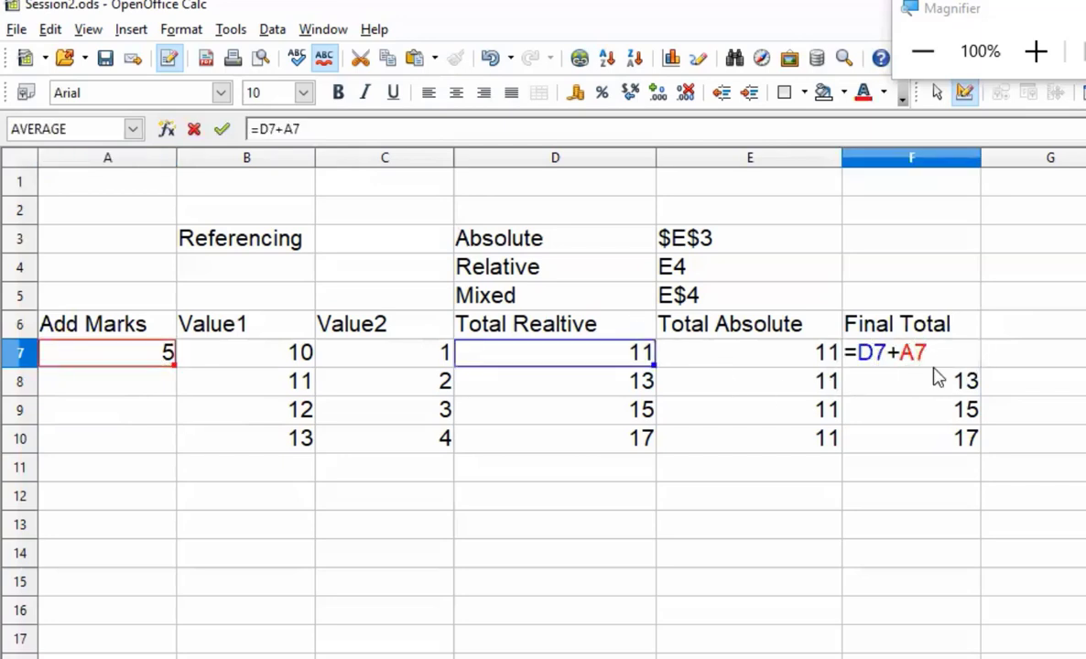
{"action": "type", "text": "%"}
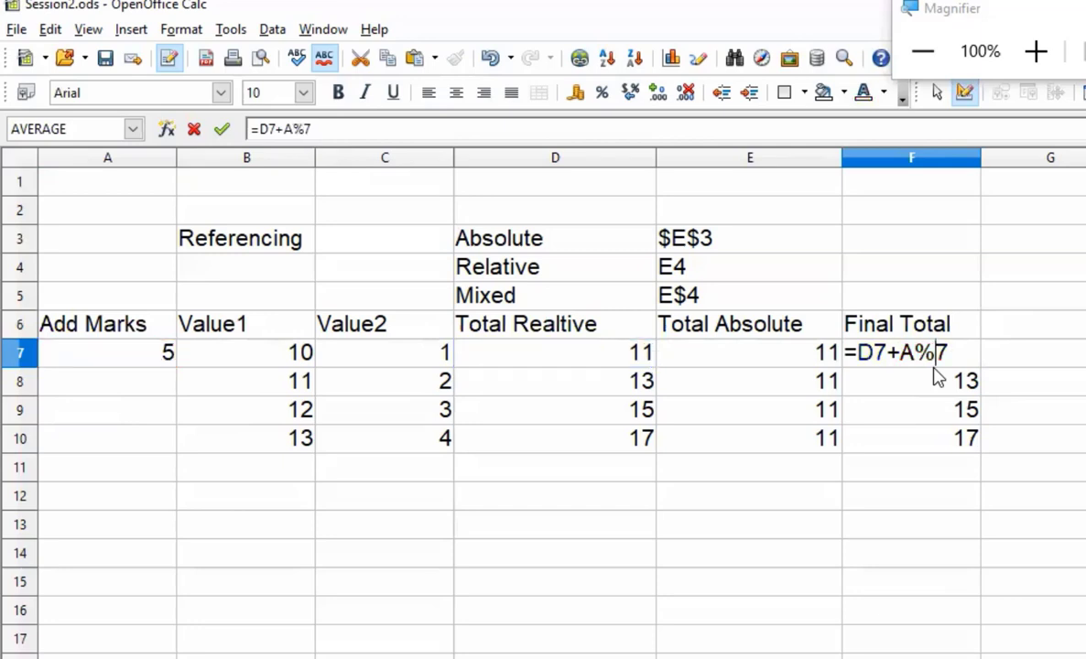
{"action": "key", "text": "BackSpace"}
{"action": "type", "text": "$"}
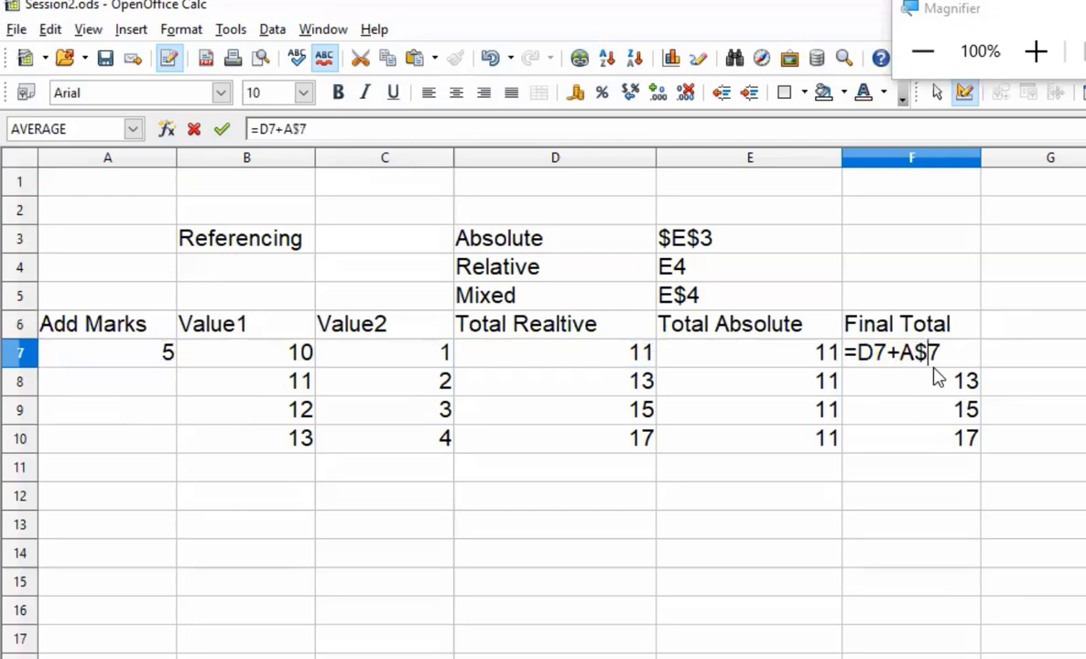
{"action": "key", "text": "Return"}
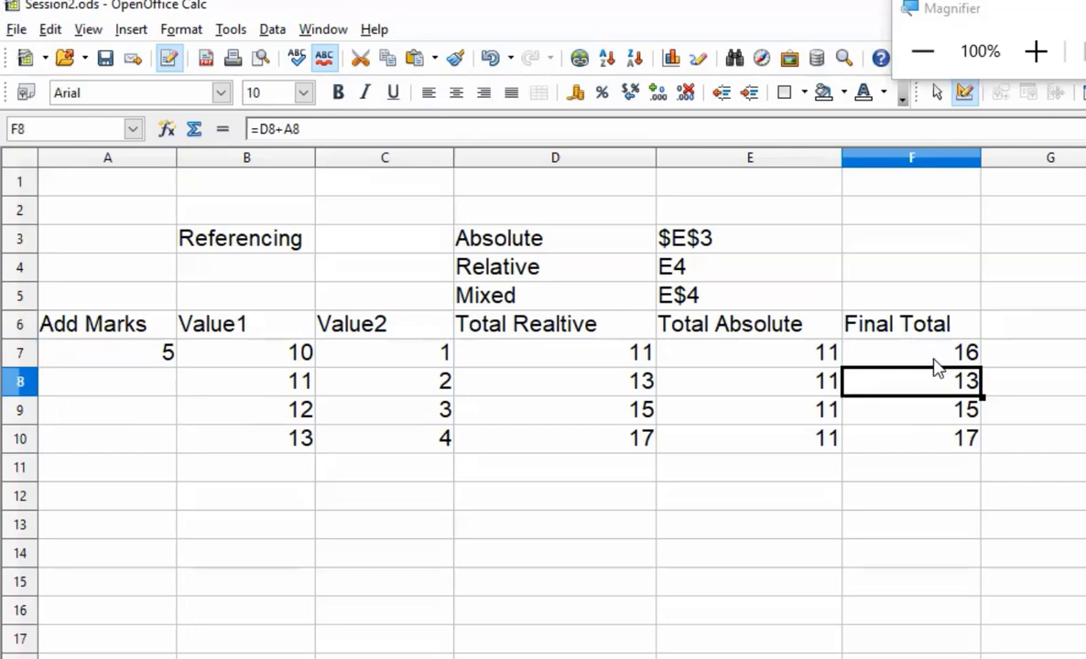
- Fill the mixed-reference formula from F7 down to F10 and compare the formulas in F8 and F7
{"action": "left_click", "coordinate": [933, 362]}
{"action": "left_click_drag", "start_coordinate": [981, 368], "coordinate": [980, 444]}
{"action": "left_click", "coordinate": [922, 495]}
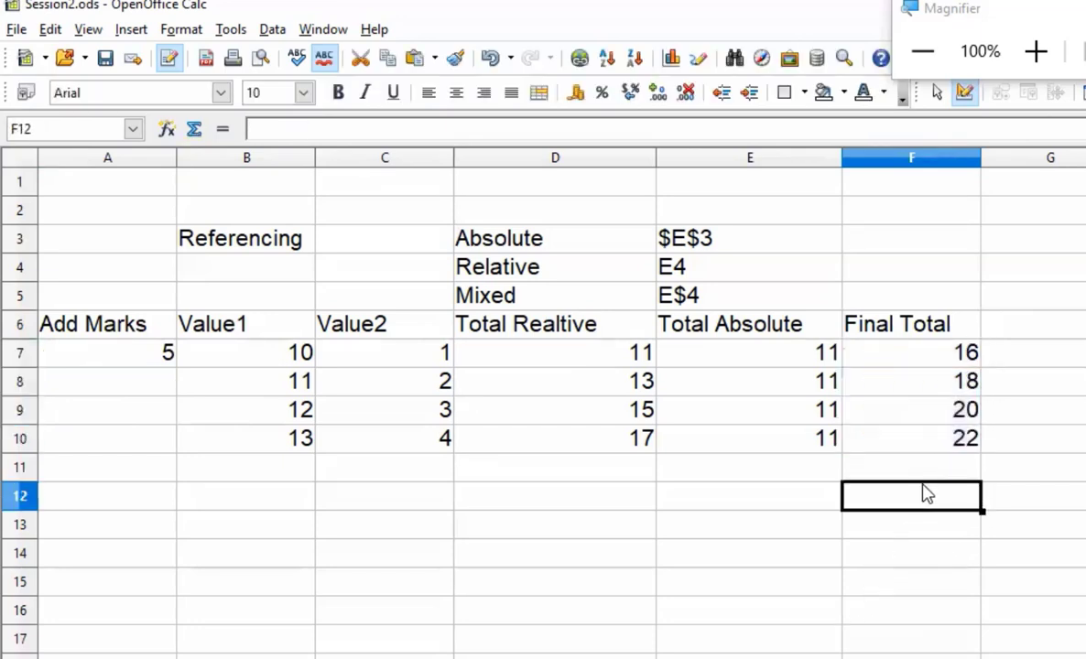
{"action": "left_click", "coordinate": [923, 474]}
{"action": "left_click", "coordinate": [916, 389]}
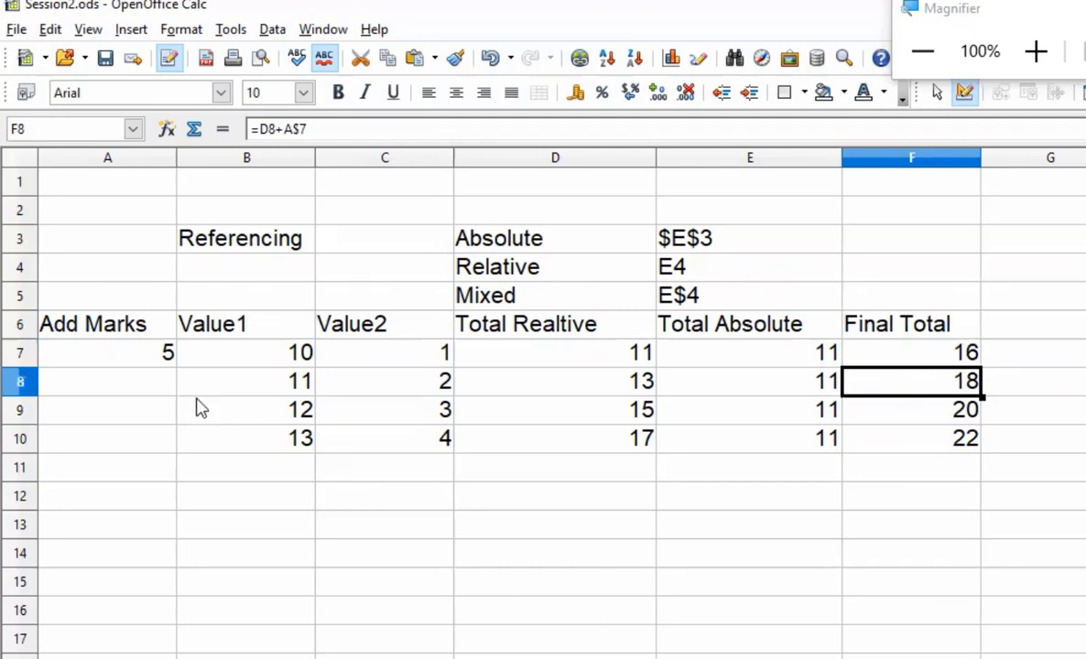
{"action": "left_click", "coordinate": [140, 353]}
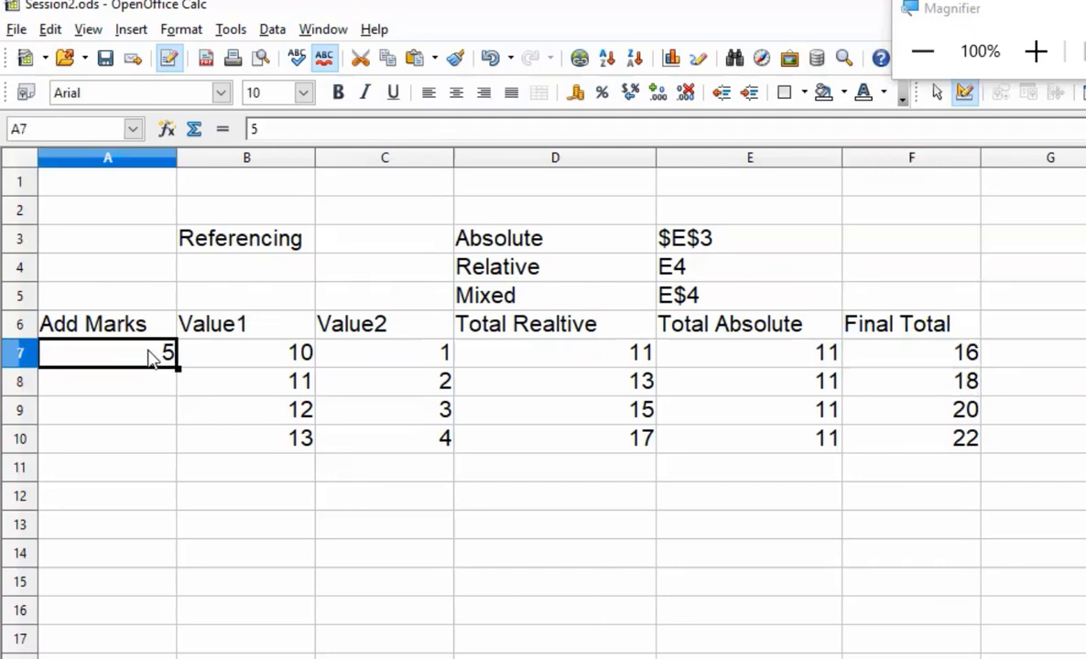
{"action": "left_click", "coordinate": [887, 359]}
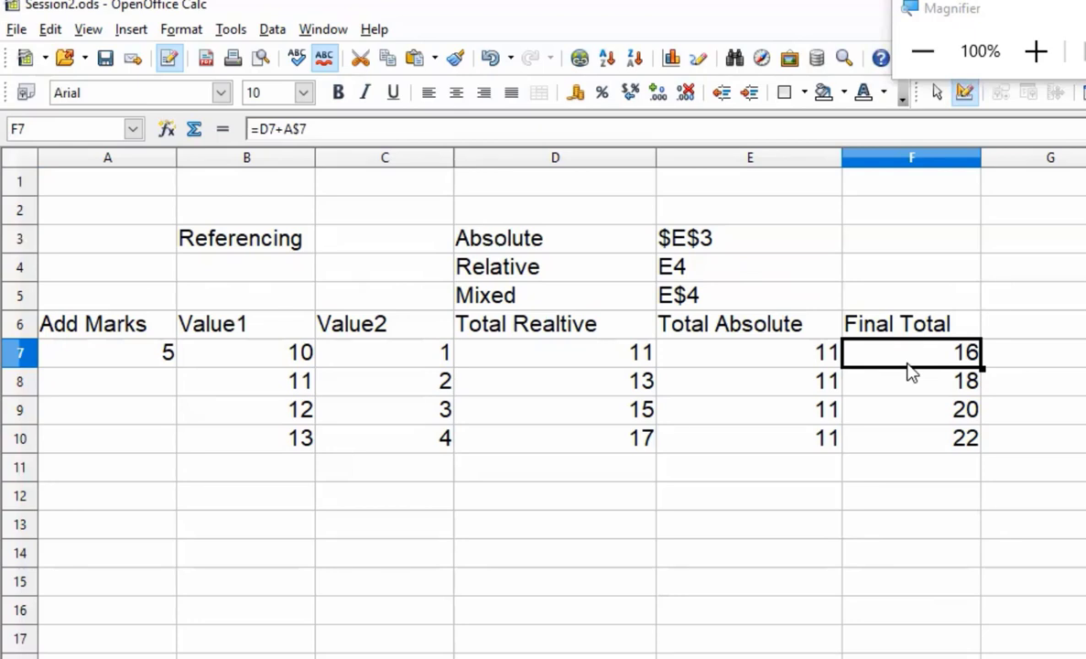
- Delete all contents of the range A1:G12, clearing the referencing example from the sheet
{"action": "left_click", "coordinate": [147, 360]}
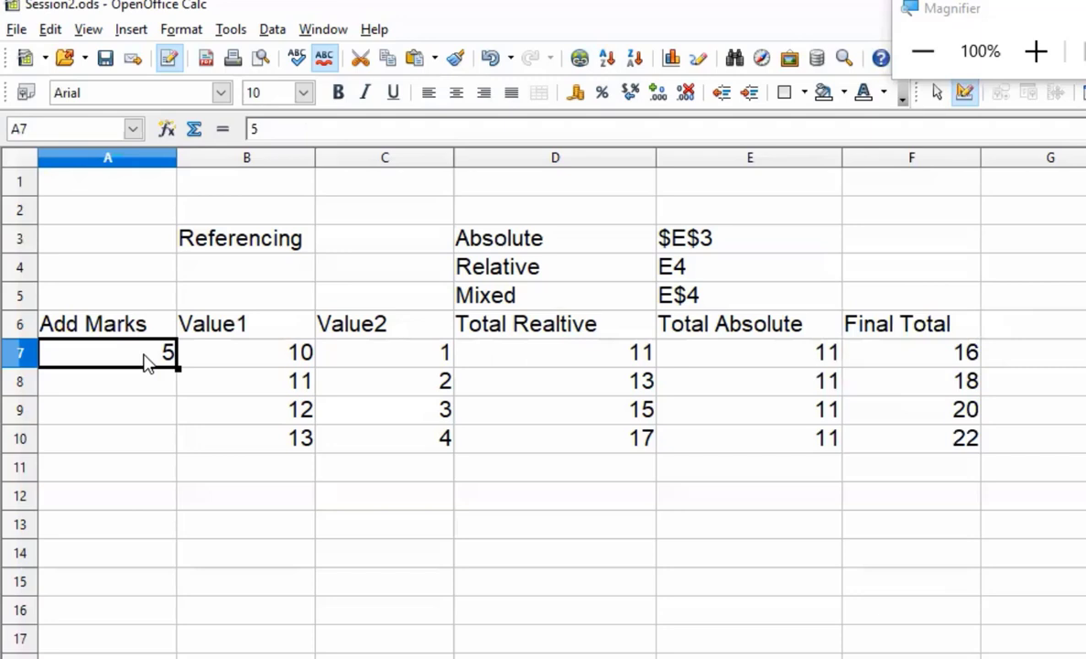
{"action": "left_click", "coordinate": [549, 497]}
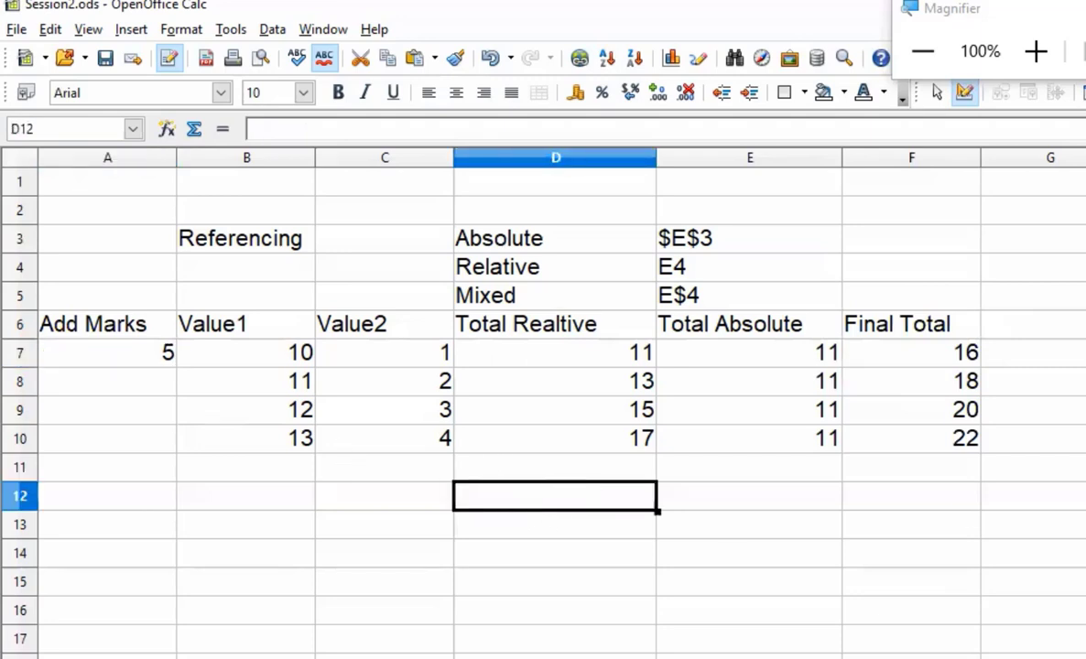
{"action": "left_click_drag", "start_coordinate": [1038, 505], "coordinate": [107, 181]}
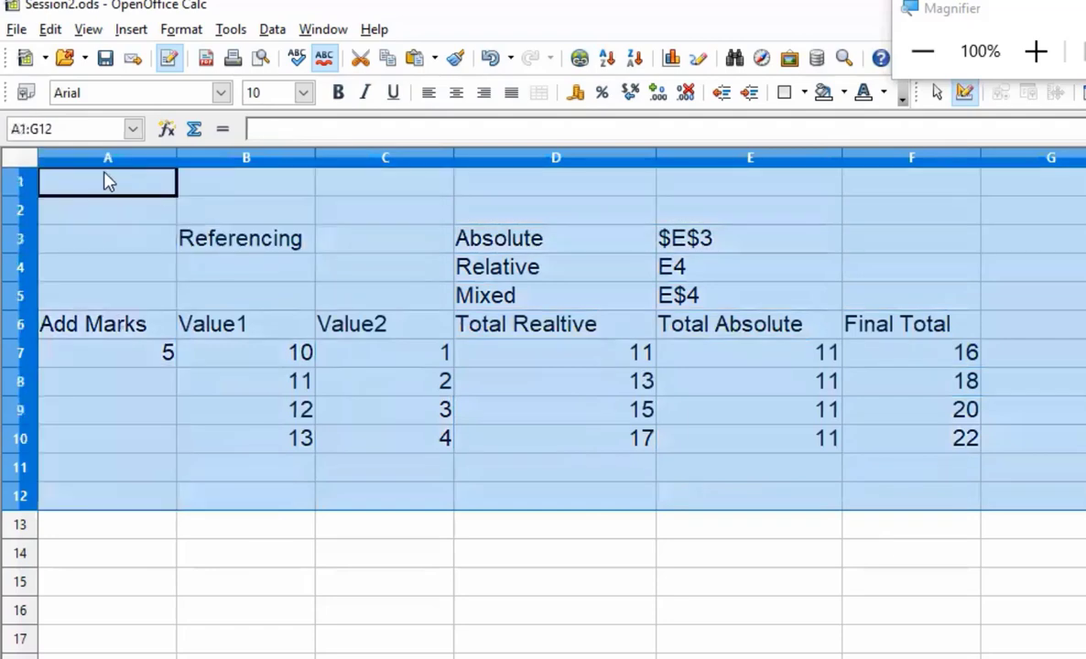
{"action": "key", "text": "Delete"}
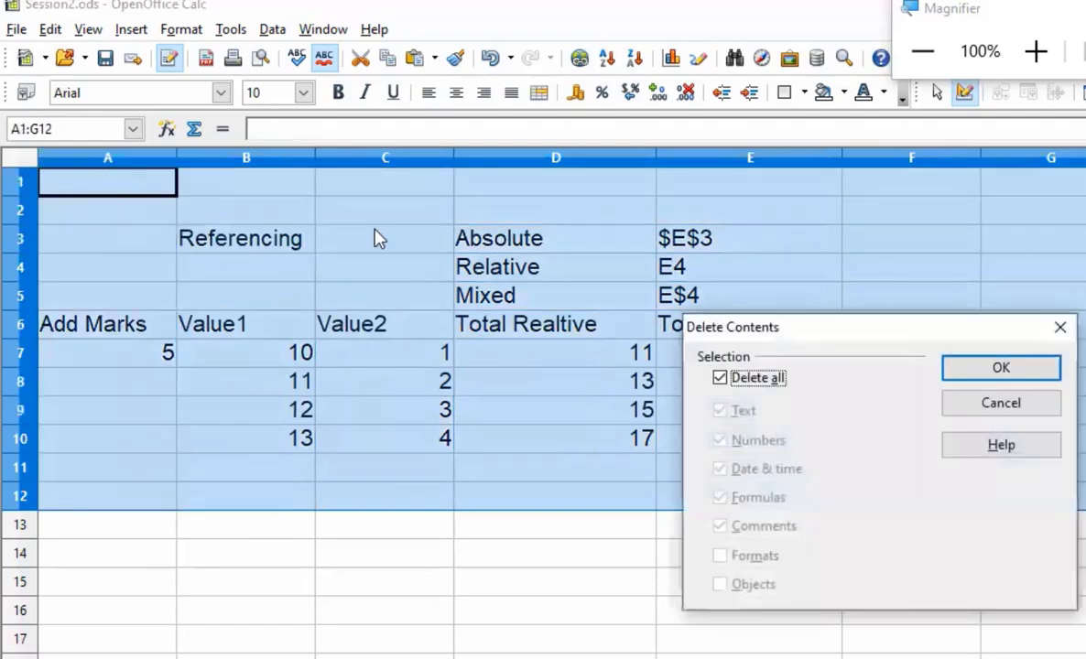
{"action": "left_click", "coordinate": [993, 378]}
{"action": "left_click", "coordinate": [554, 410]}
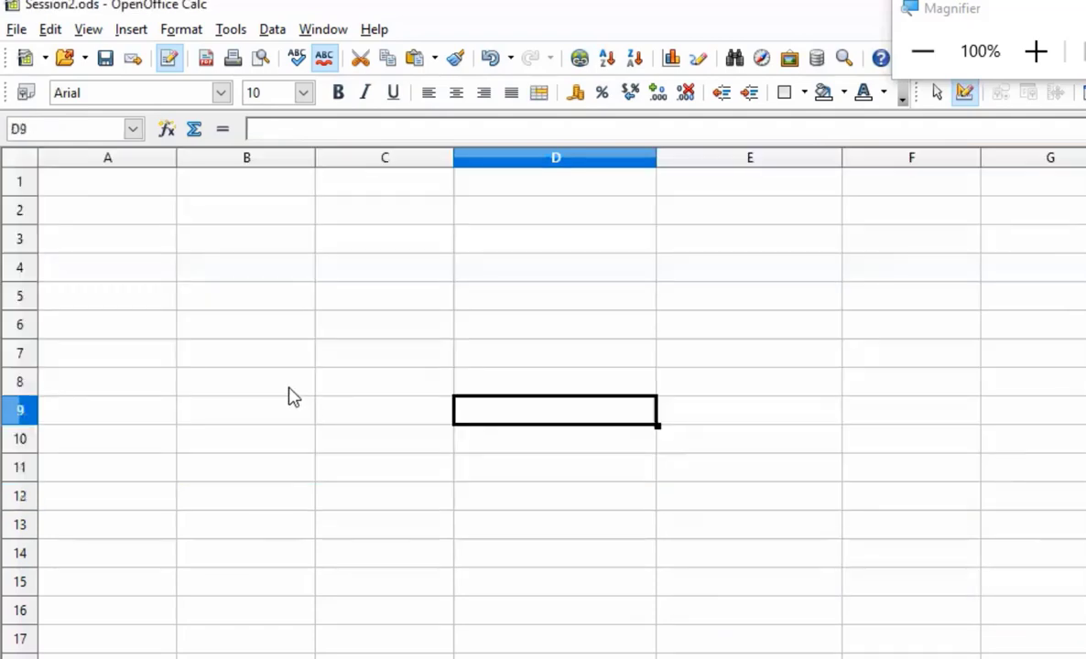
{"action": "left_click", "coordinate": [246, 381]}
{"action": "left_click", "coordinate": [124, 200]}
{"action": "left_click", "coordinate": [121, 183]}
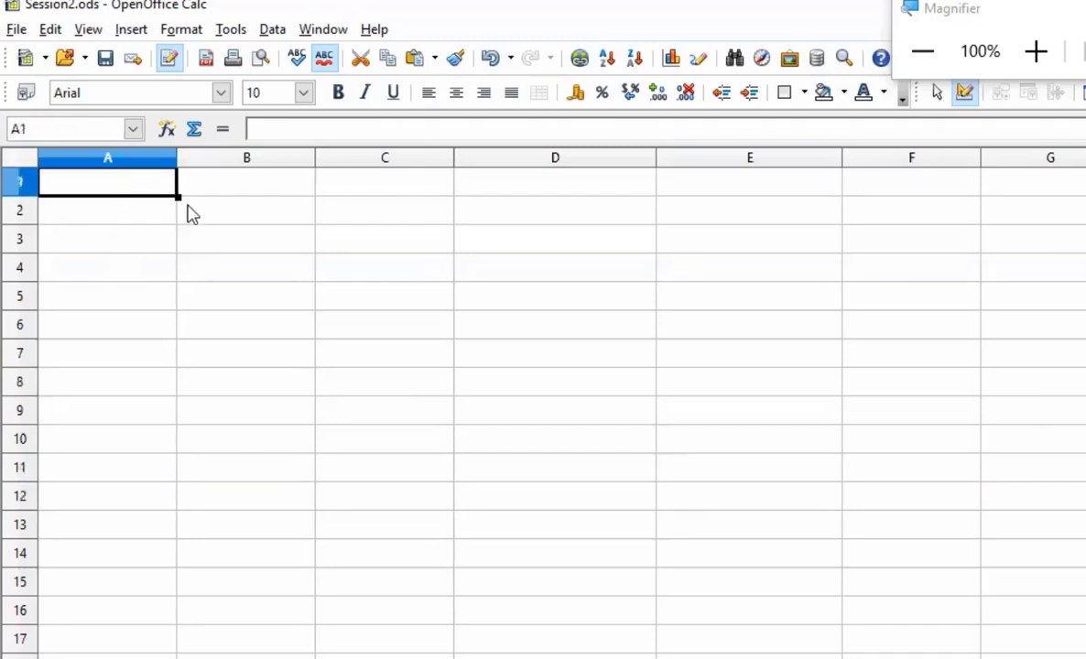
{"action": "left_click", "coordinate": [134, 208]}
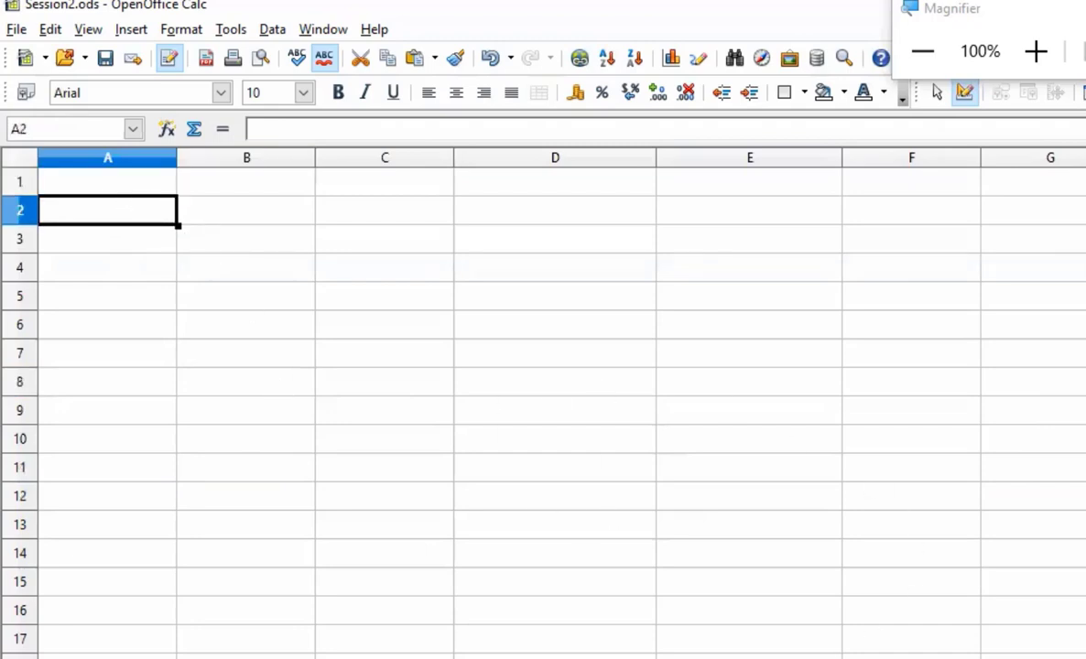
{"action": "left_click", "coordinate": [343, 236]}
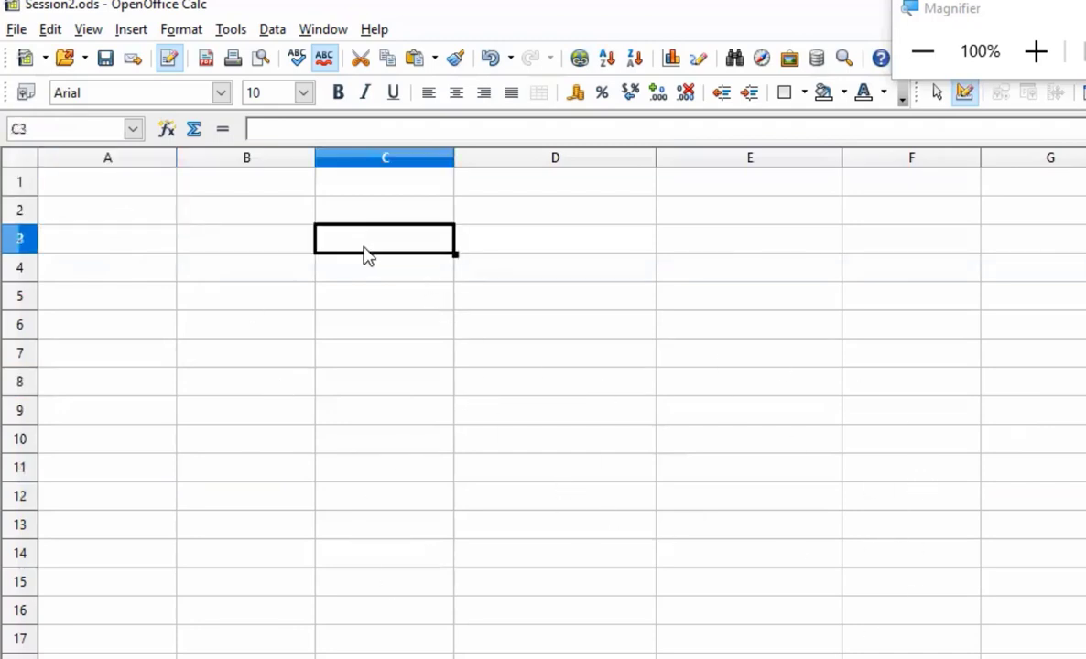
{"action": "left_click", "coordinate": [292, 240]}
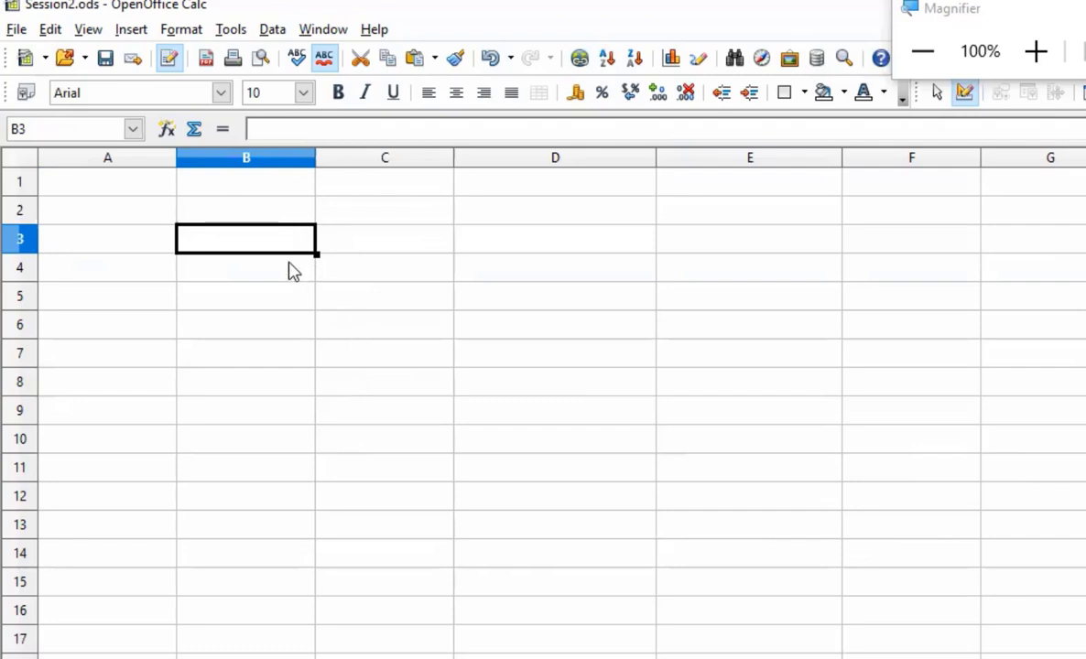
{"action": "left_click", "coordinate": [240, 213]}
- Enter the column headings Name in A2 and Eng in B2
{"action": "left_click", "coordinate": [155, 211]}
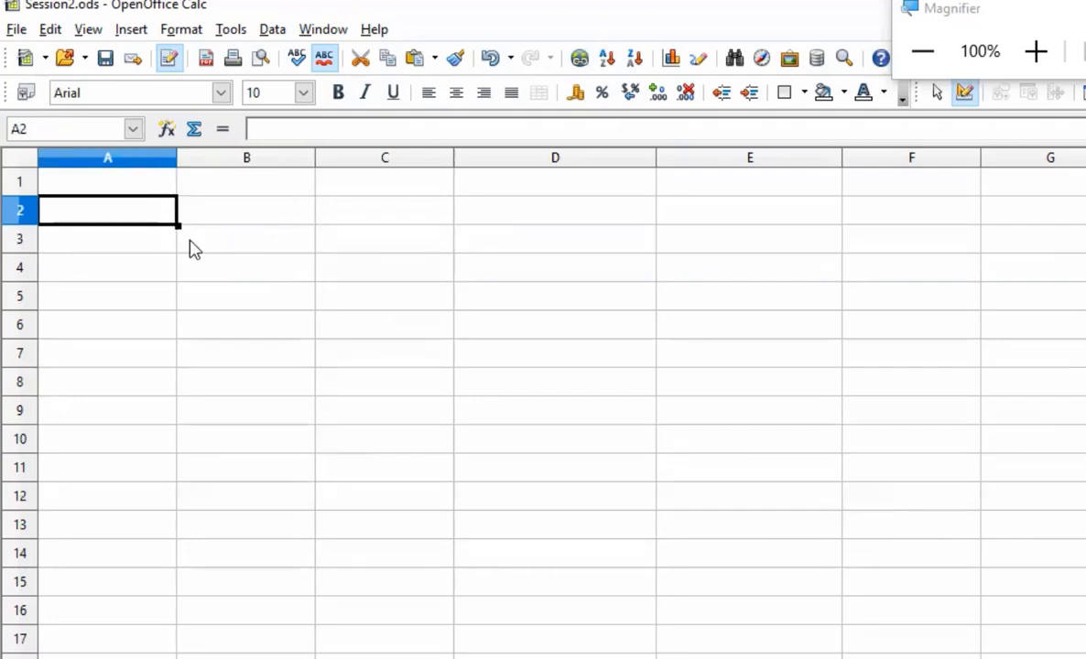
{"action": "type", "text": "Name"}
{"action": "key", "text": "Tab"}
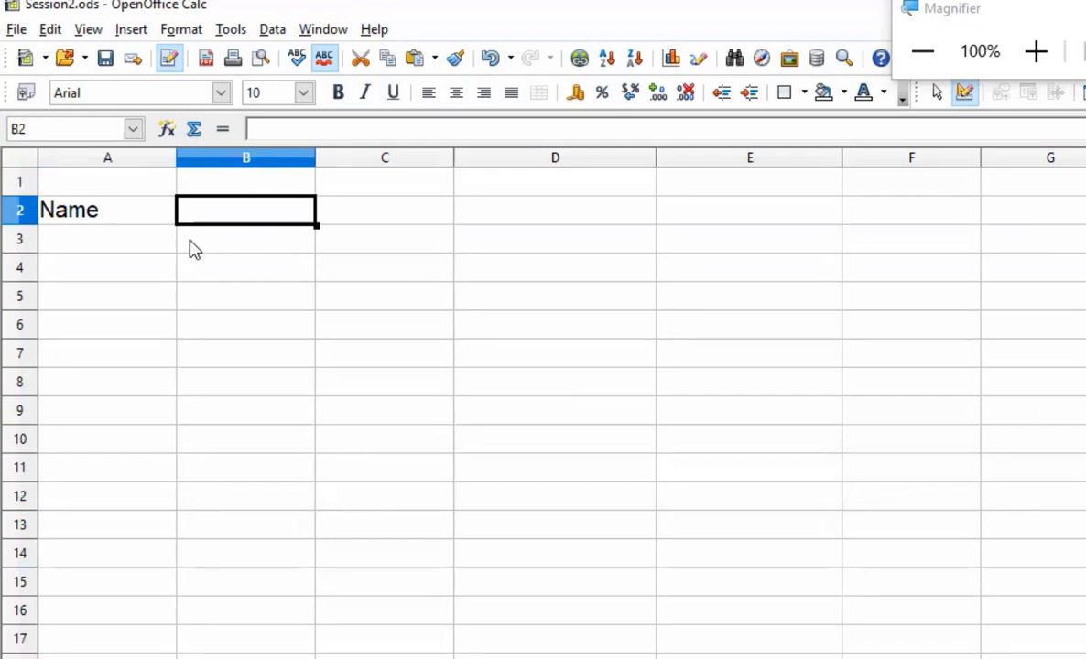
{"action": "type", "text": "Eng"}
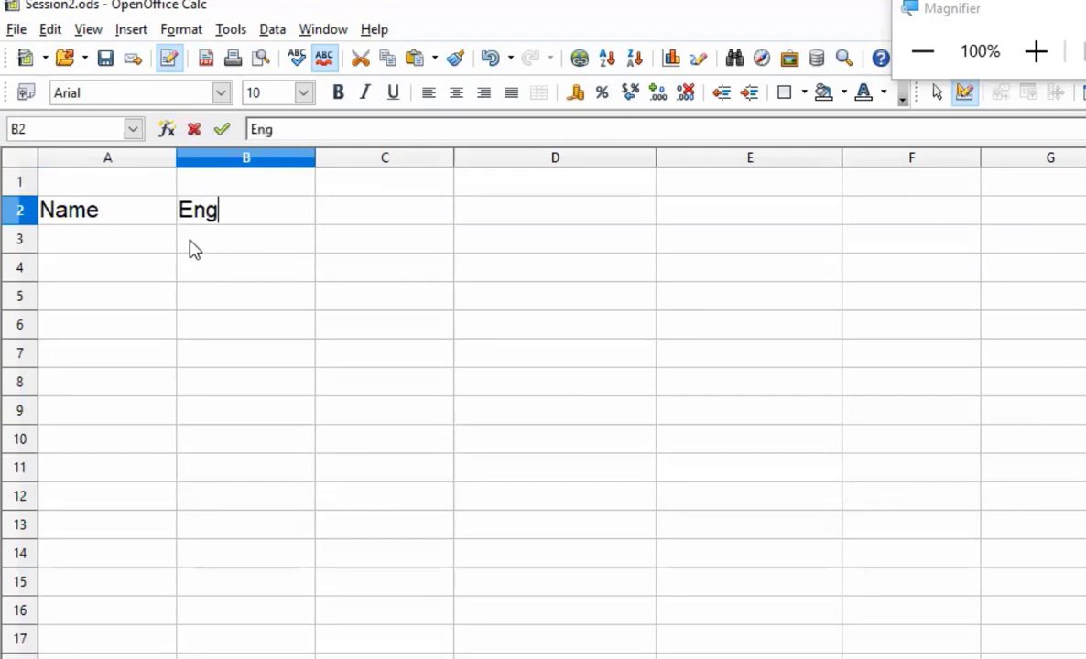
{"action": "key", "text": "Return"}
{"action": "left_click", "coordinate": [192, 249]}
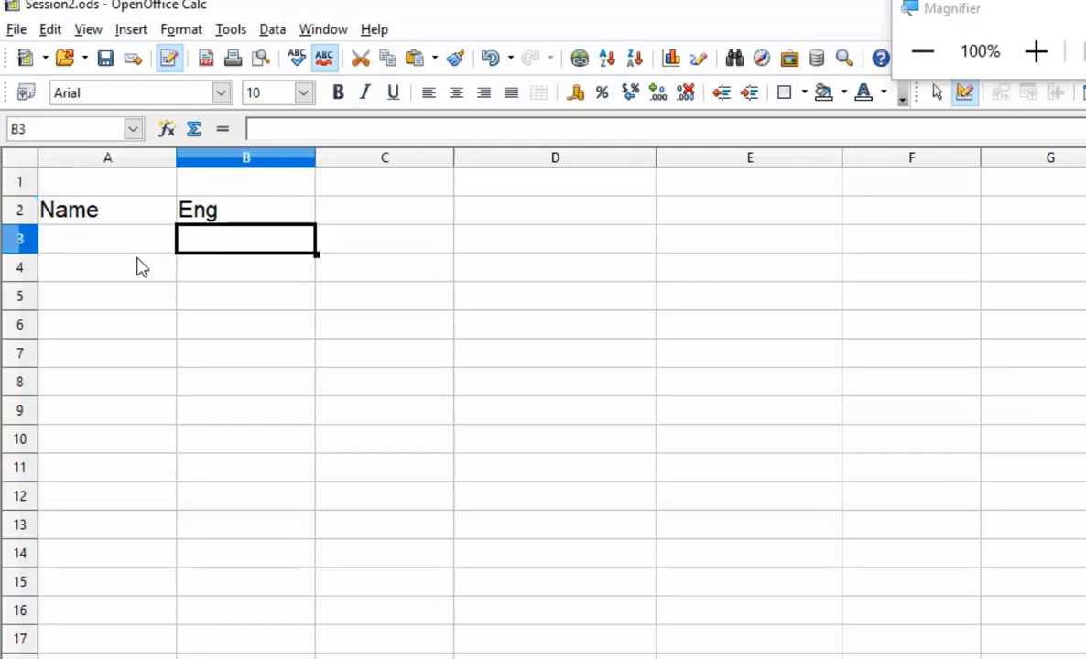
- Fill the Name column with the entries a, b, c and d in A3 to A6
{"action": "left_click", "coordinate": [139, 249]}
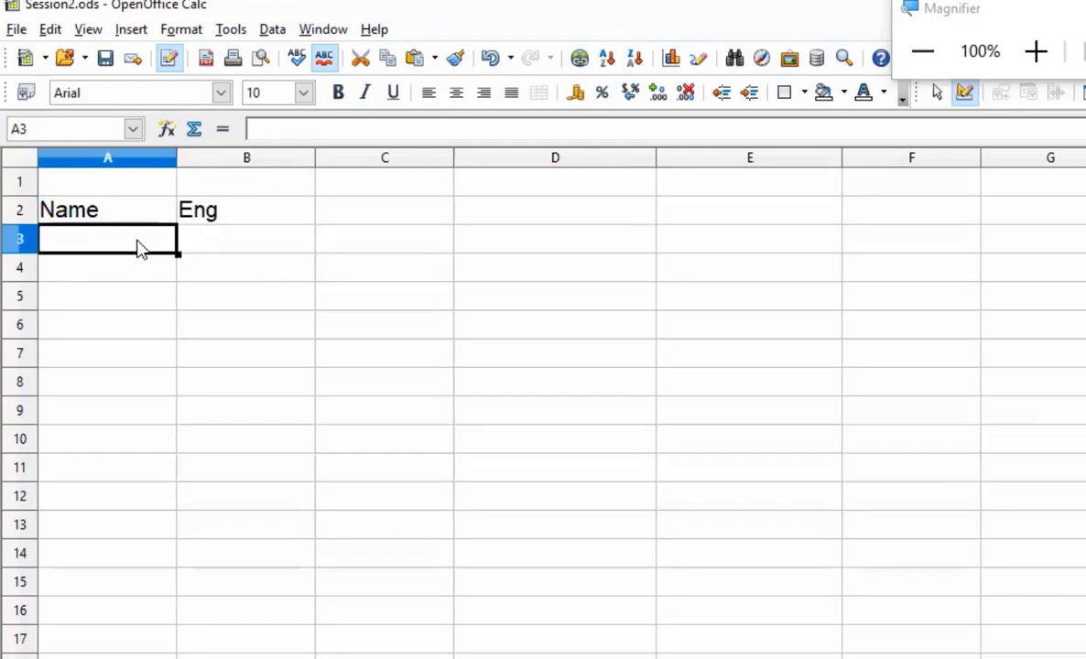
{"action": "type", "text": "a"}
{"action": "key", "text": "Return"}
{"action": "type", "text": "b"}
{"action": "key", "text": "Return"}
{"action": "type", "text": "c"}
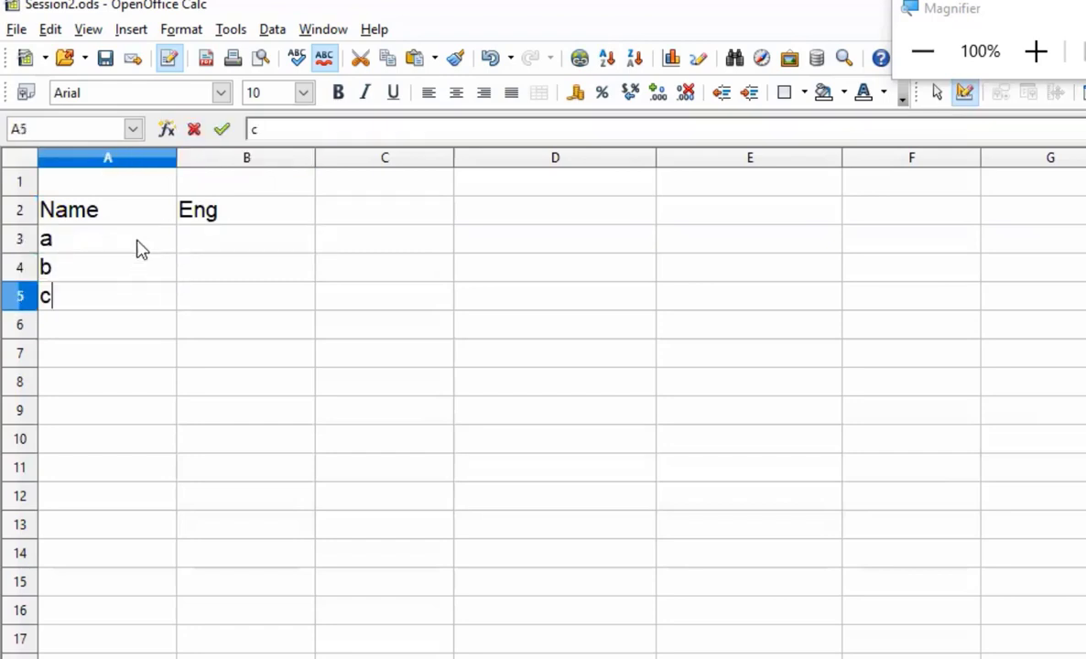
{"action": "key", "text": "Return"}
{"action": "type", "text": "d"}
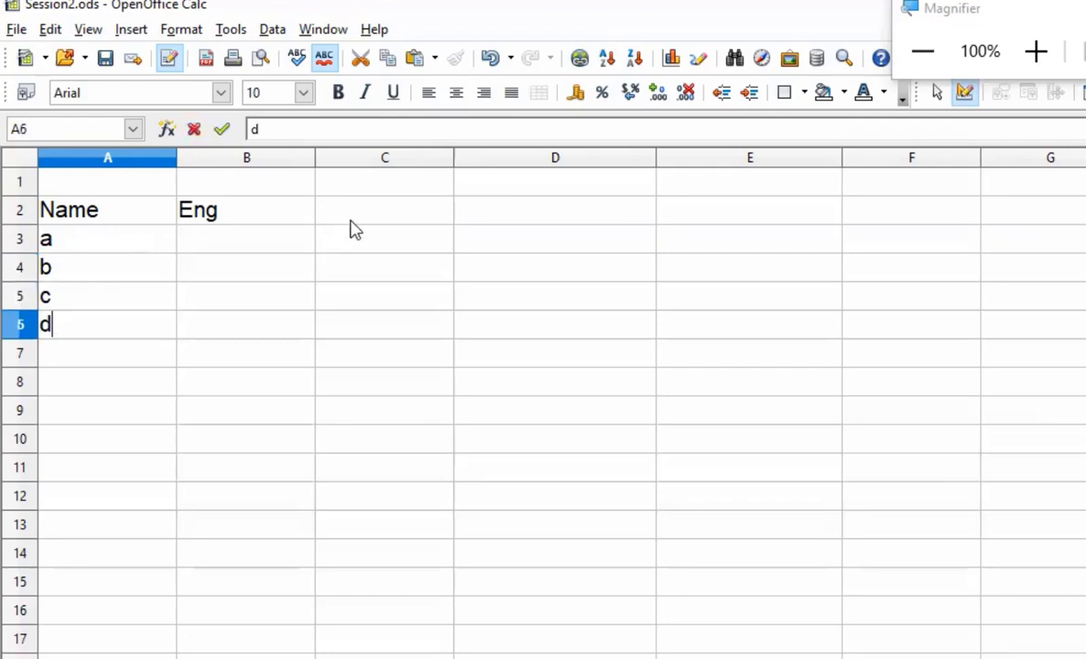
{"action": "left_click", "coordinate": [280, 255]}
- Copy the table A2:B6 to cell A2 of another empty sheet and change its B2 heading to Hindi
{"action": "left_click_drag", "start_coordinate": [49, 213], "coordinate": [207, 346]}
{"action": "key", "text": "ctrl+c"}
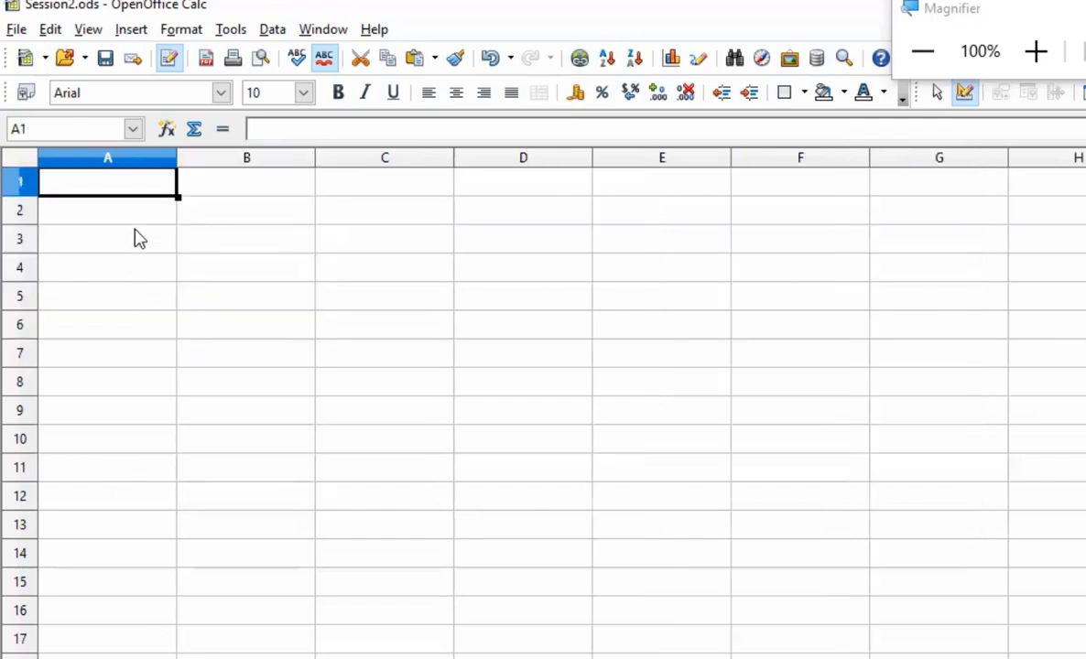
{"action": "left_click", "coordinate": [134, 220]}
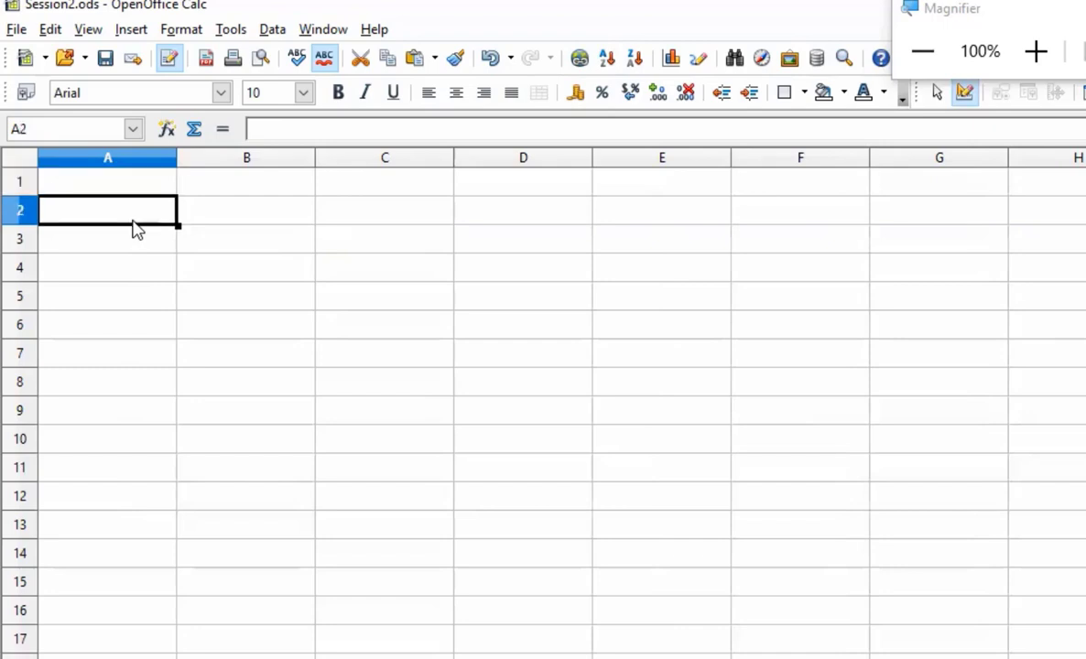
{"action": "key", "text": "ctrl+v"}
{"action": "left_click", "coordinate": [243, 223]}
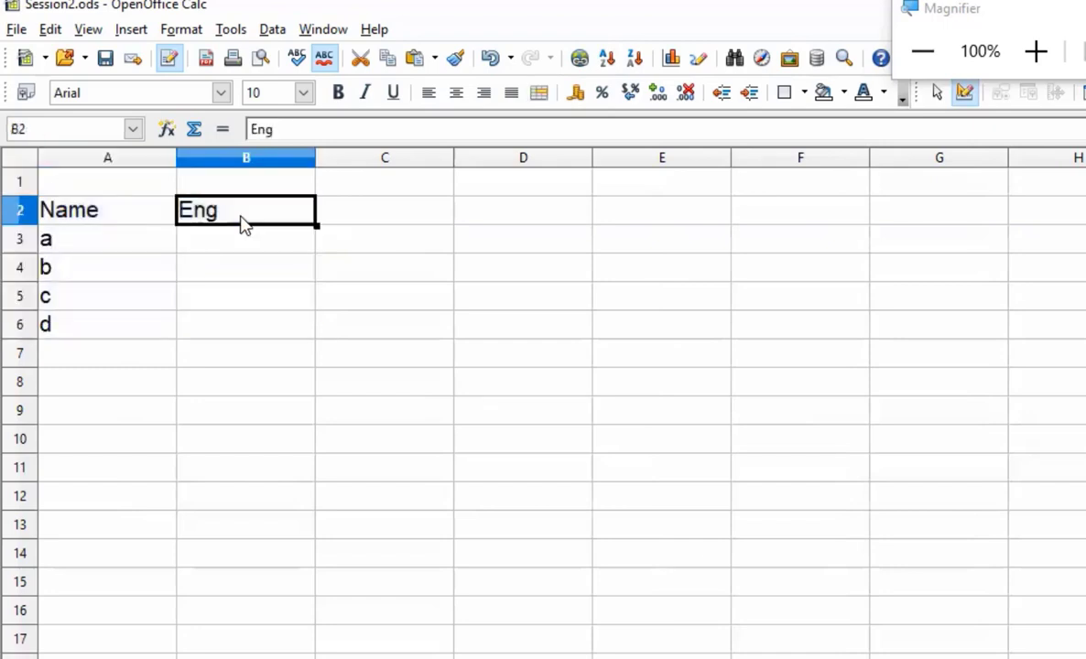
{"action": "type", "text": "Hindi"}
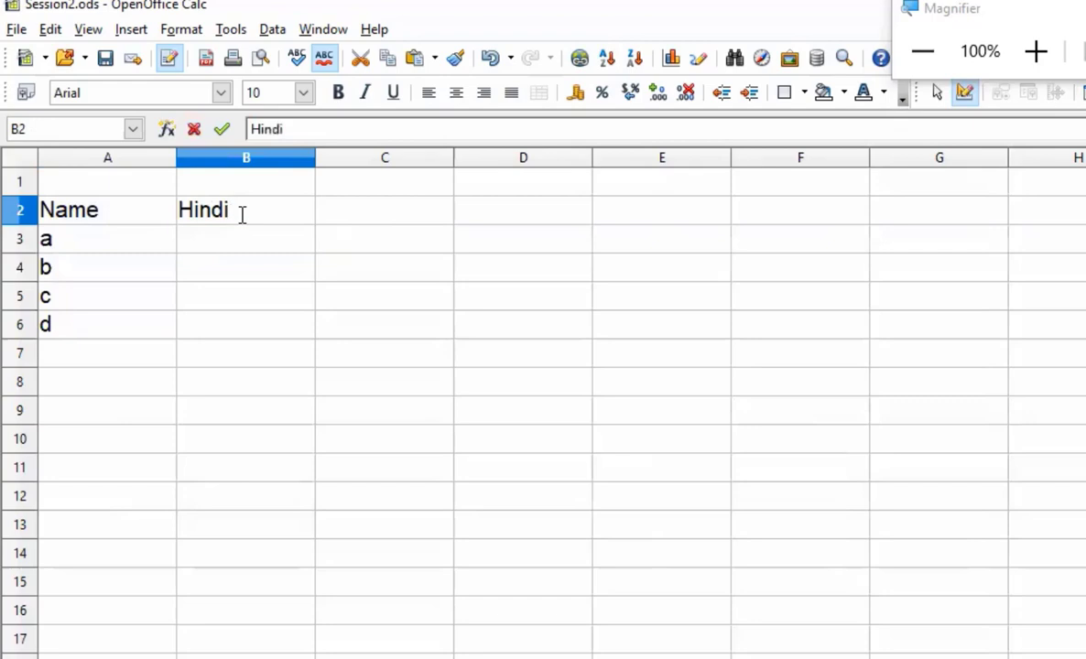
{"action": "key", "text": "Return"}
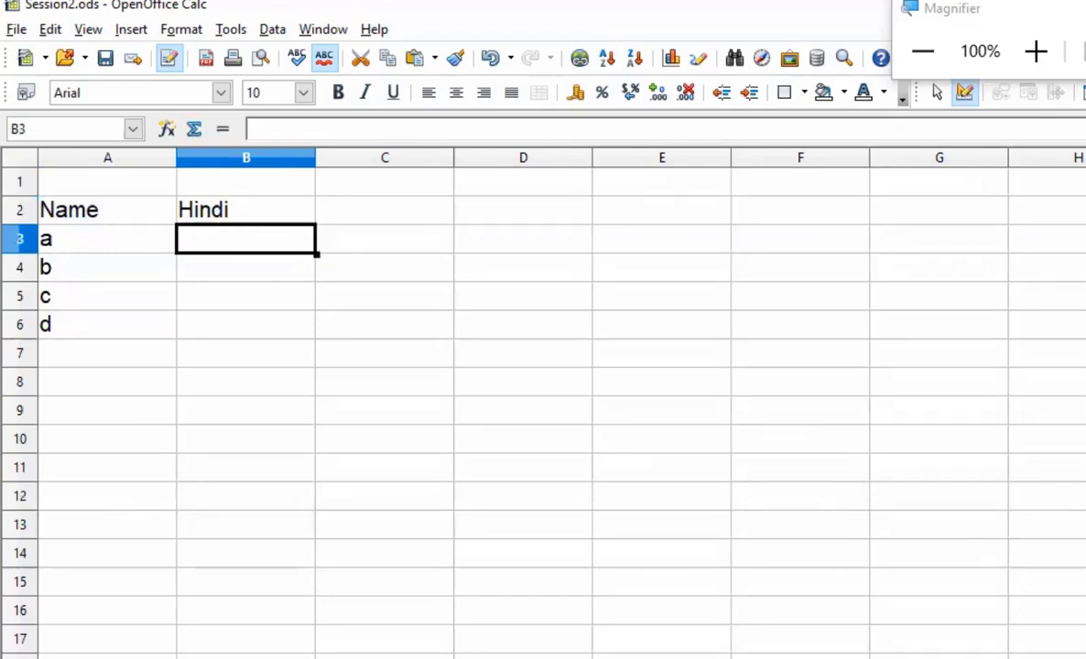
- Paste the copied table at A2 of the next empty sheet and change its B2 heading to Science
{"action": "key", "text": "ctrl+Page_Down"}
{"action": "left_click", "coordinate": [121, 219]}
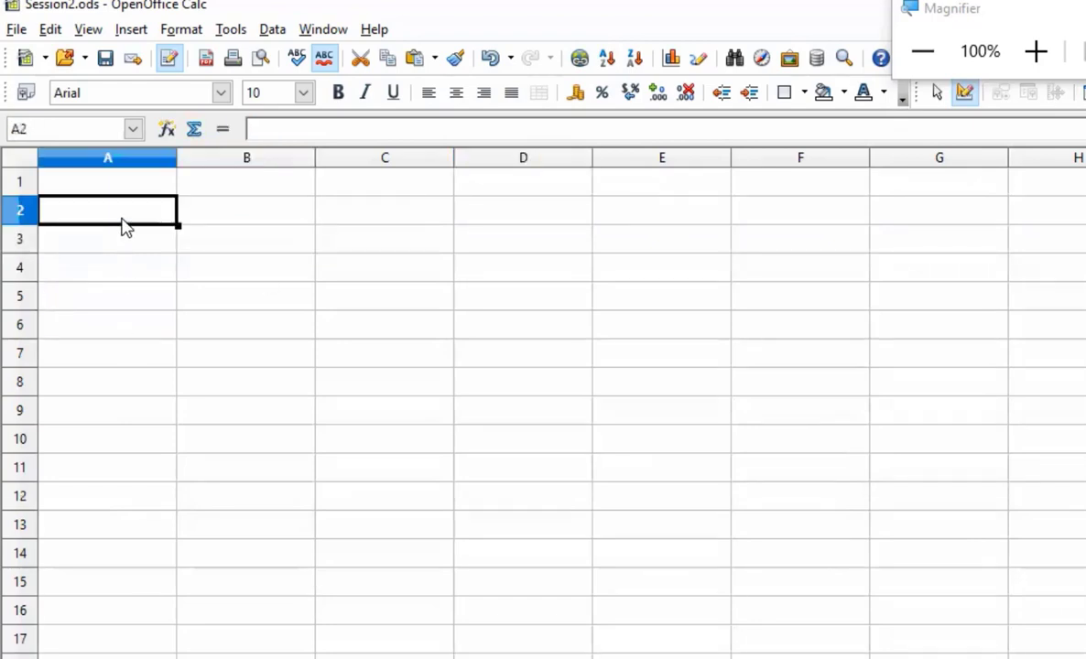
{"action": "key", "text": "ctrl+v"}
{"action": "left_click", "coordinate": [250, 224]}
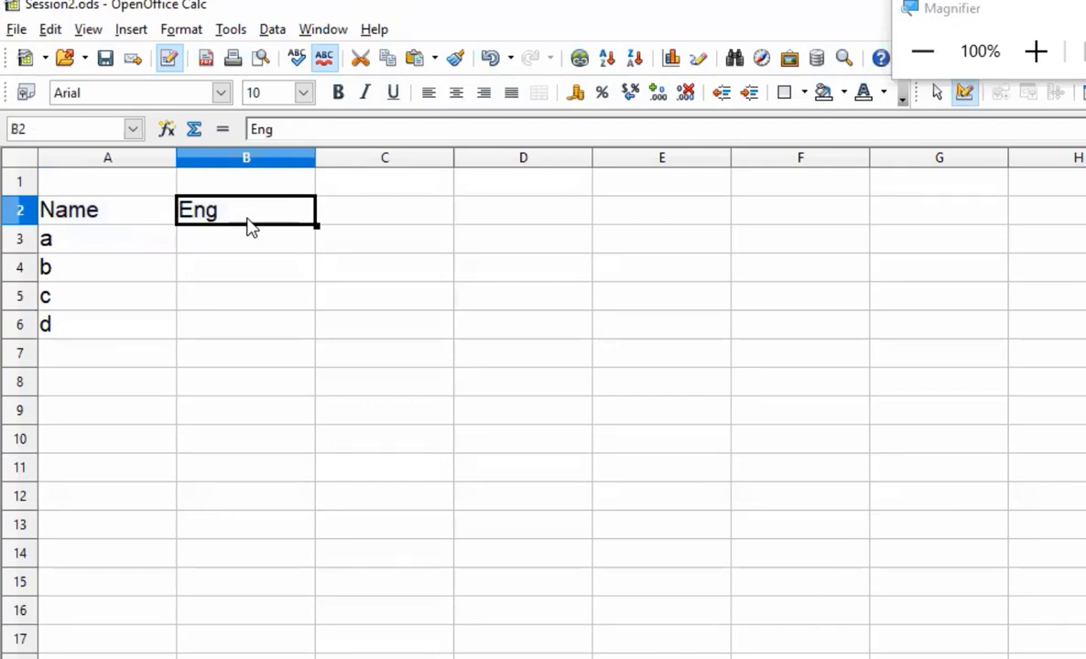
{"action": "type", "text": "Science"}
{"action": "key", "text": "Return"}
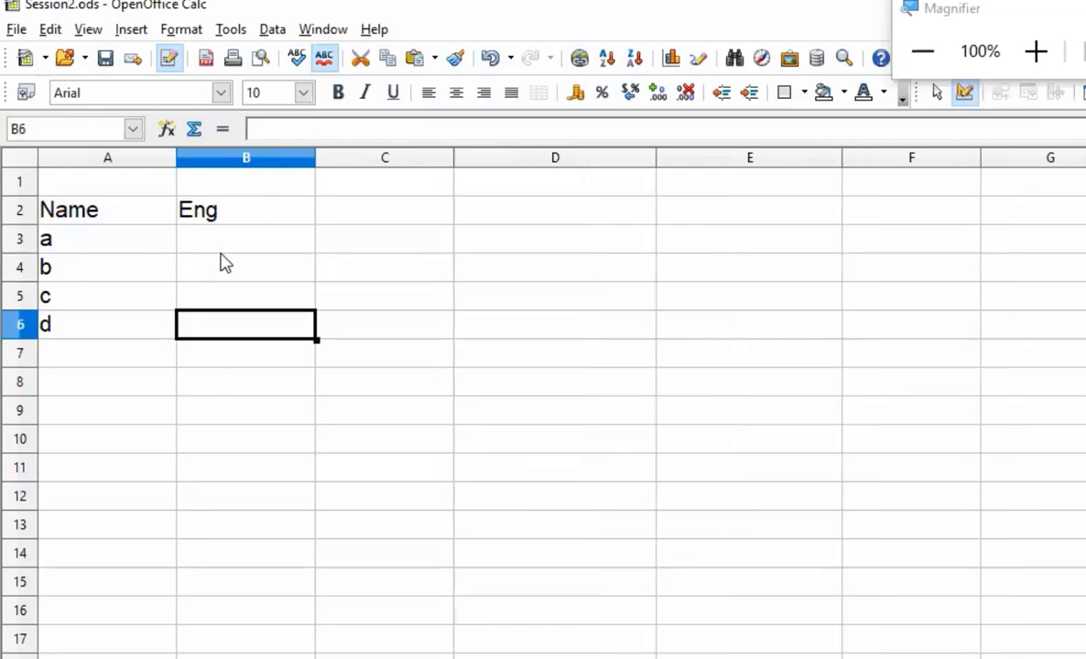
- Enter the Eng marks 56, 45, 87 and 58 in B3 to B6 of the Eng sheet
{"action": "left_click", "coordinate": [224, 245]}
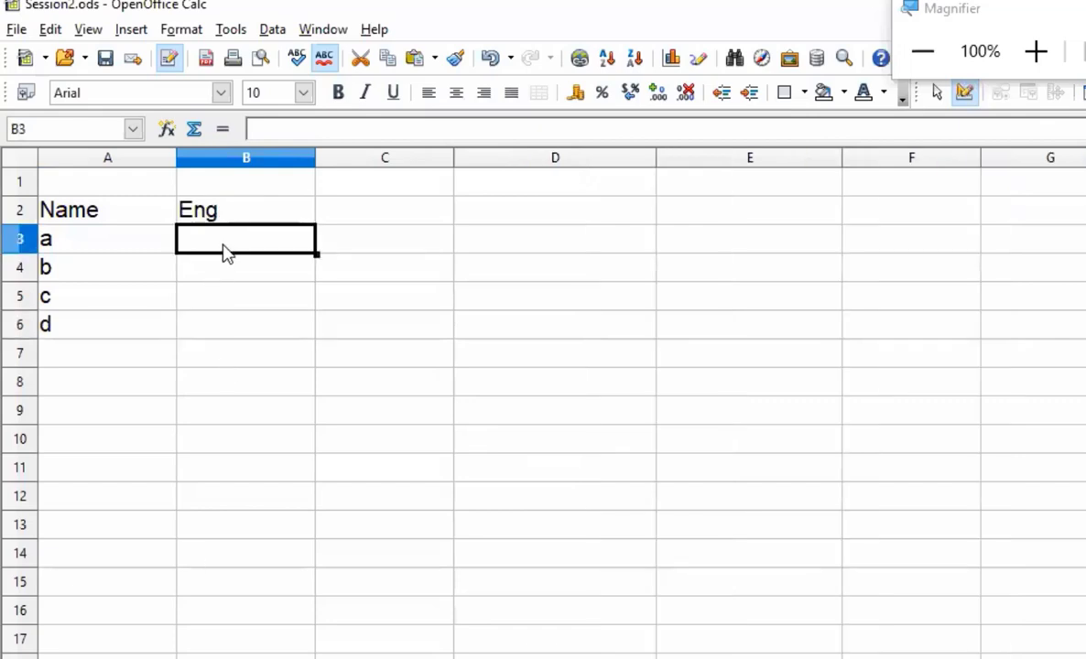
{"action": "type", "text": "56"}
{"action": "key", "text": "Return"}
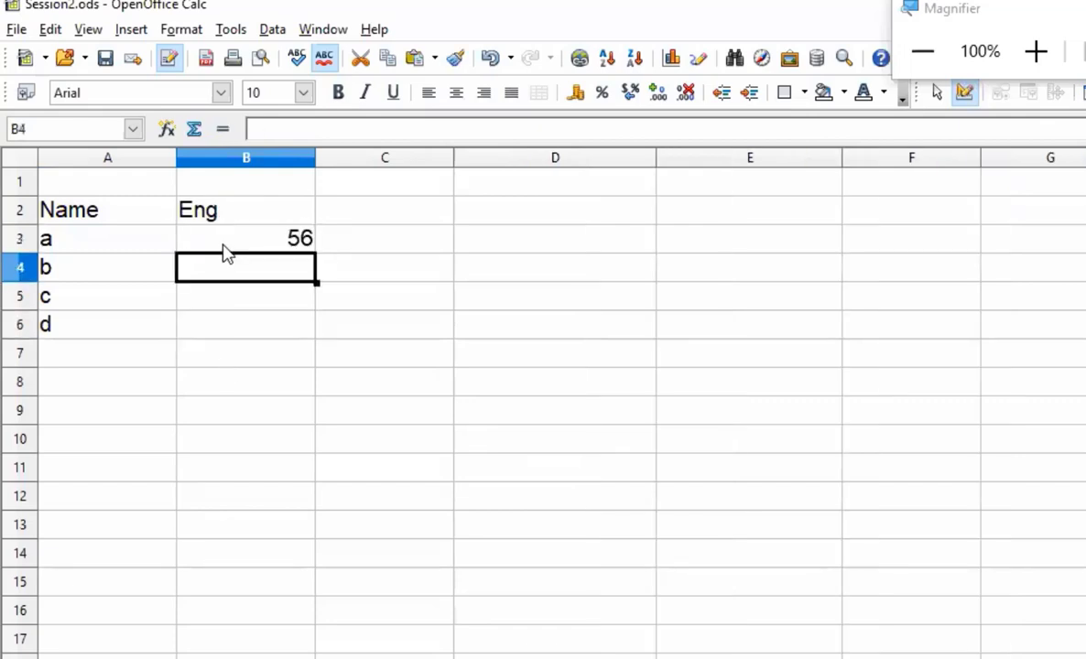
{"action": "type", "text": "45"}
{"action": "key", "text": "Return"}
{"action": "type", "text": "87"}
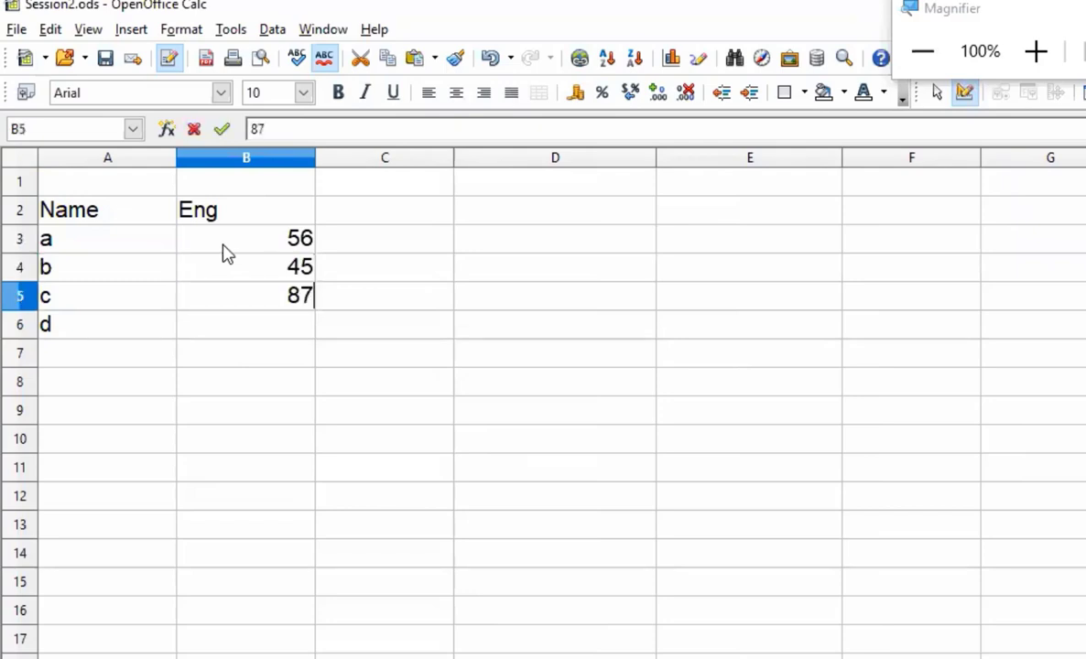
{"action": "key", "text": "Return"}
{"action": "type", "text": "56"}
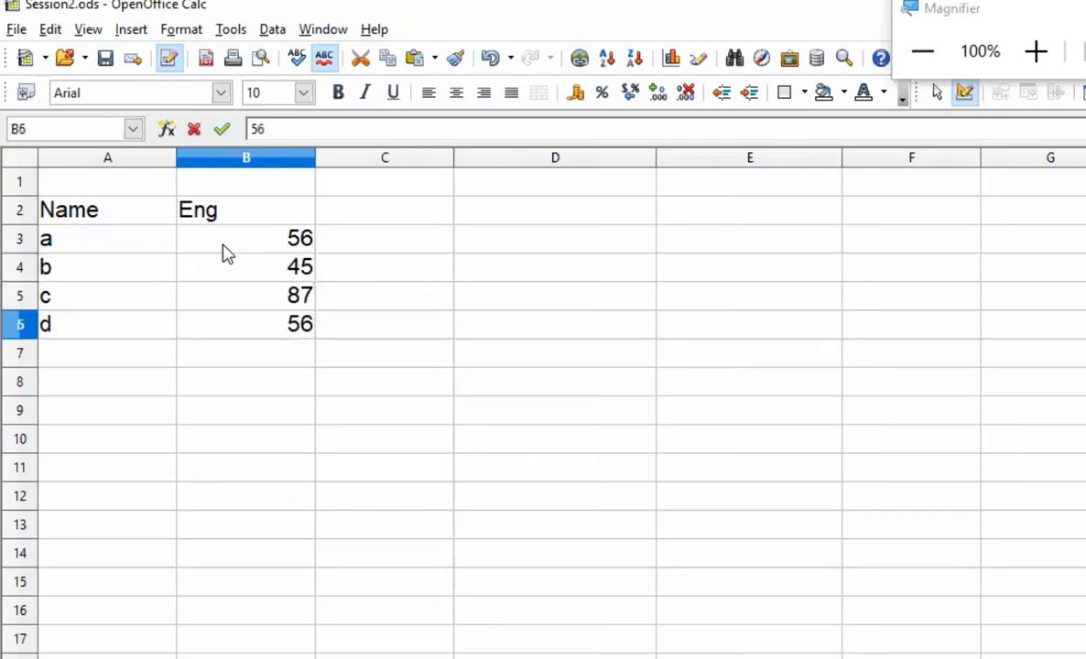
{"action": "key", "text": "BackSpace"}
{"action": "type", "text": "8"}
{"action": "key", "text": "Return"}
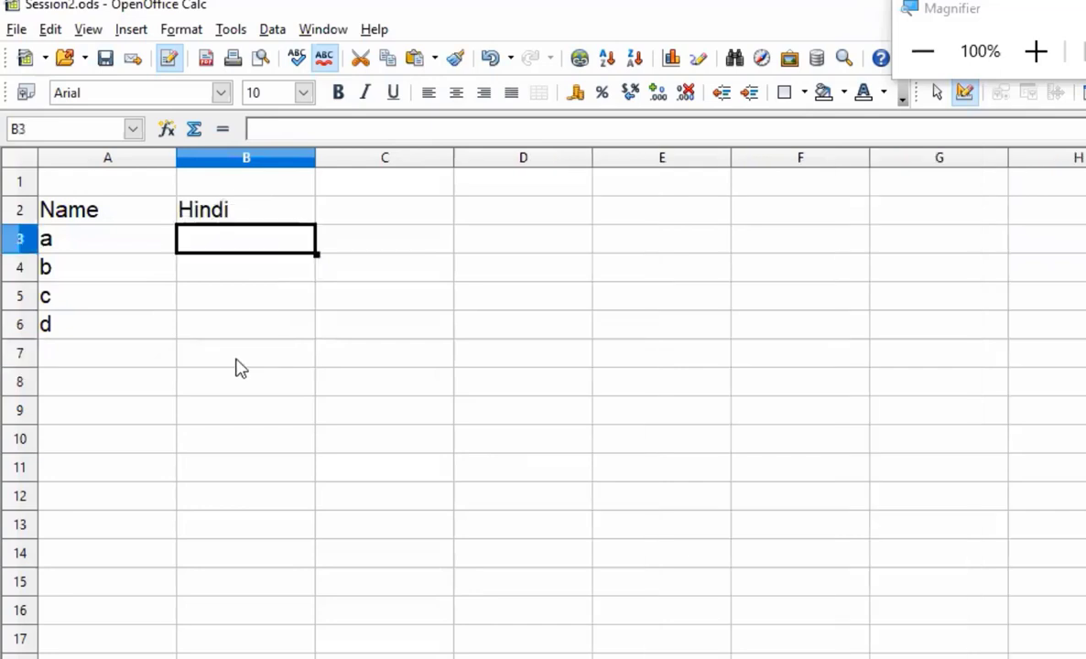
- Enter the marks 85, 65, 45 and 65 in B3 to B6 of the Hindi sheet
{"action": "type", "text": "85"}
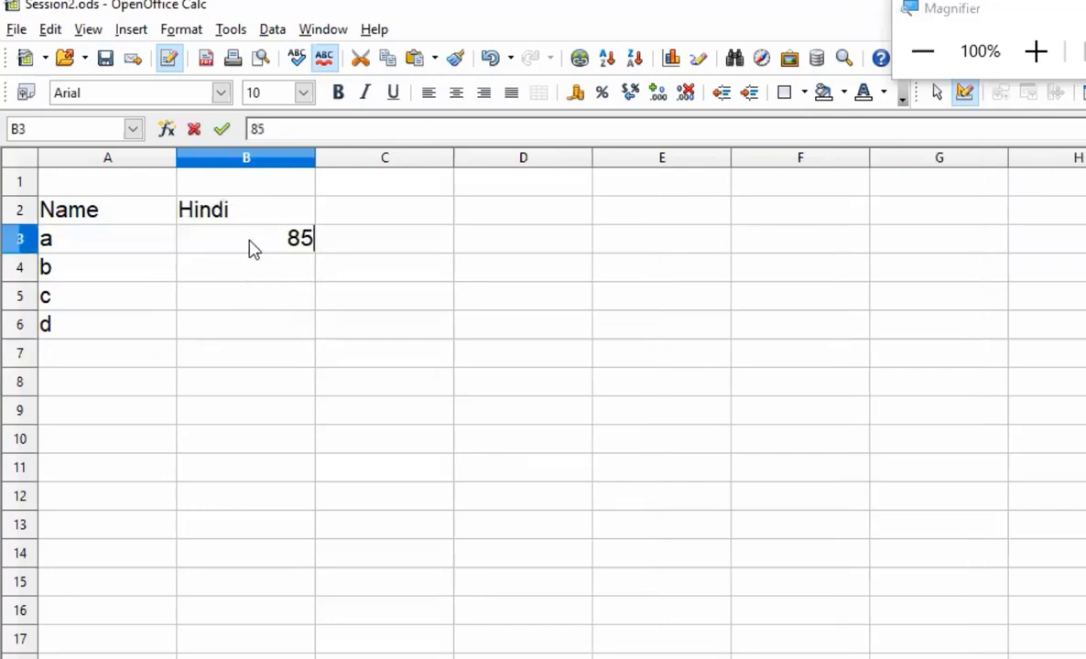
{"action": "key", "text": "Return"}
{"action": "type", "text": "65"}
{"action": "key", "text": "Return"}
{"action": "type", "text": "45"}
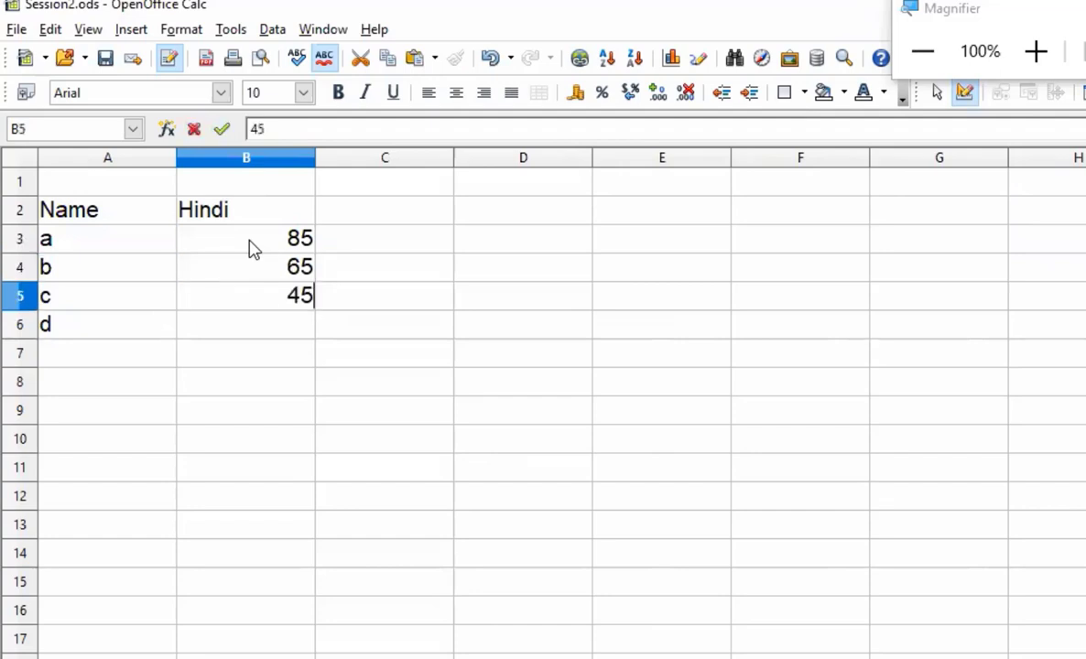
{"action": "key", "text": "Return"}
{"action": "type", "text": "65"}
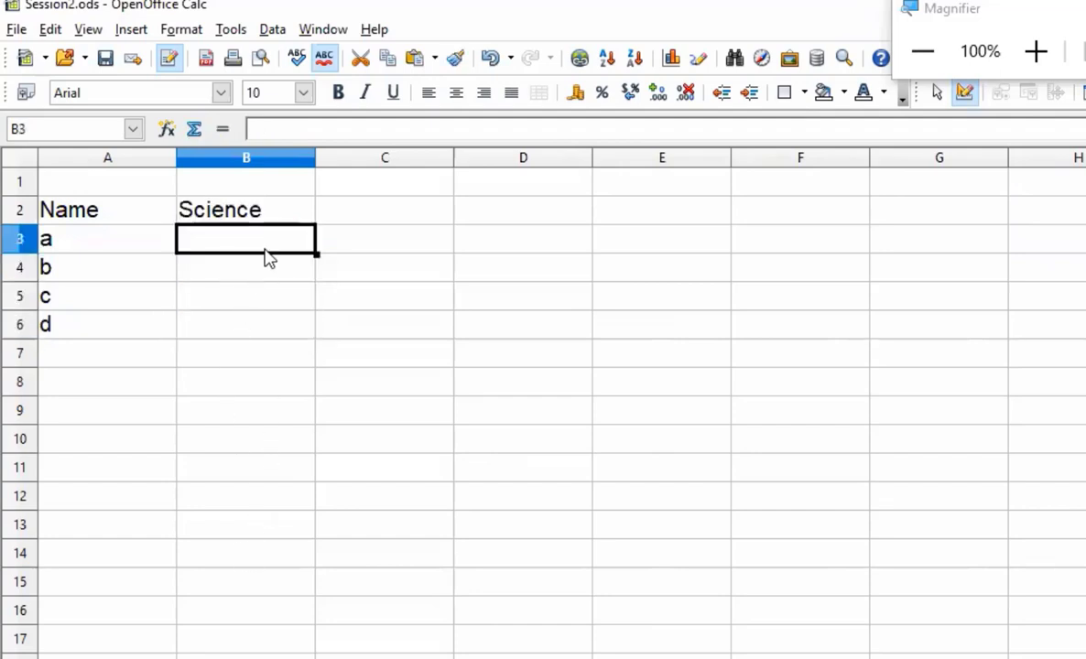
- Enter the marks 65, 34, 54 and 89 in B3 to B6 of the Science sheet
{"action": "type", "text": "65"}
{"action": "key", "text": "Return"}
{"action": "type", "text": "34"}
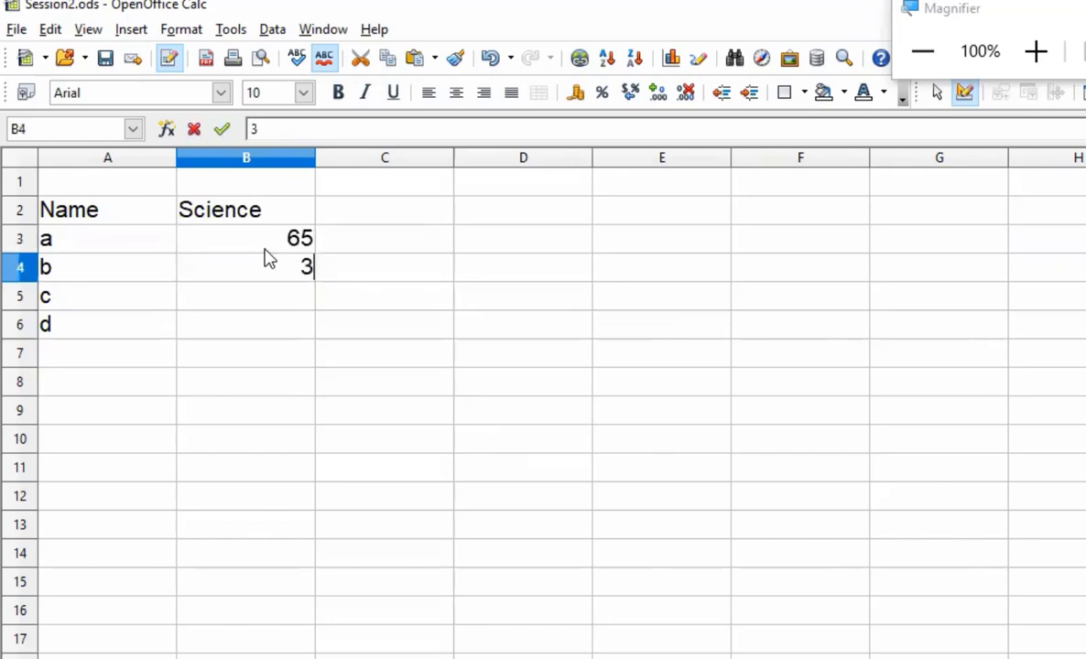
{"action": "key", "text": "Return"}
{"action": "type", "text": "54"}
{"action": "key", "text": "Return"}
{"action": "type", "text": "89"}
{"action": "key", "text": "Return"}
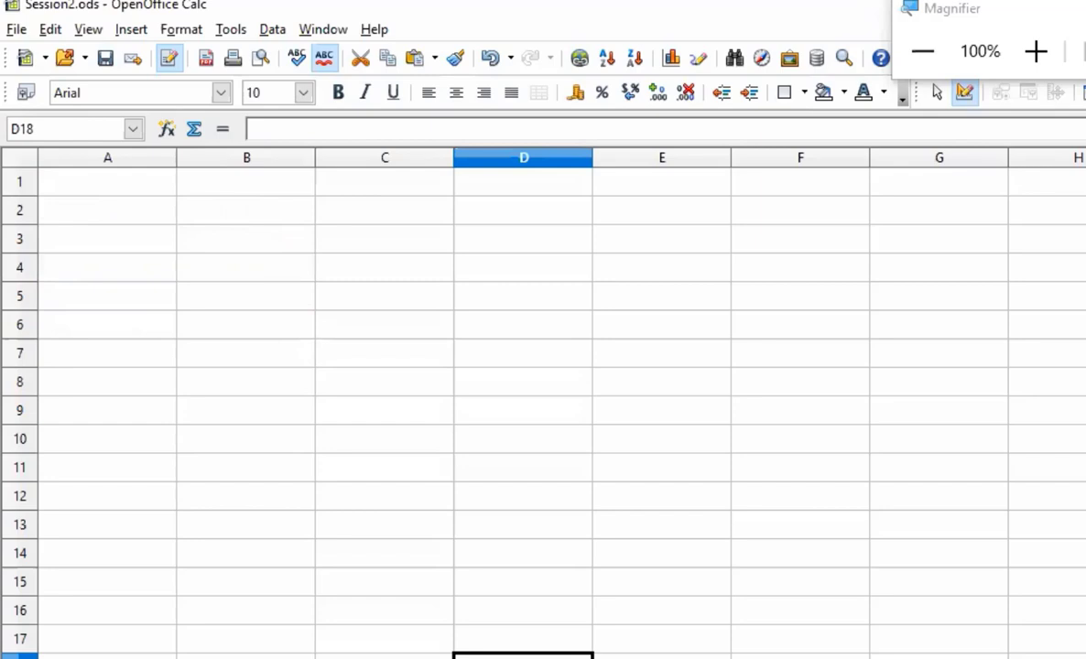
{"action": "left_click", "coordinate": [362, 524]}
{"action": "left_click", "coordinate": [275, 293]}
{"action": "left_click", "coordinate": [274, 240]}
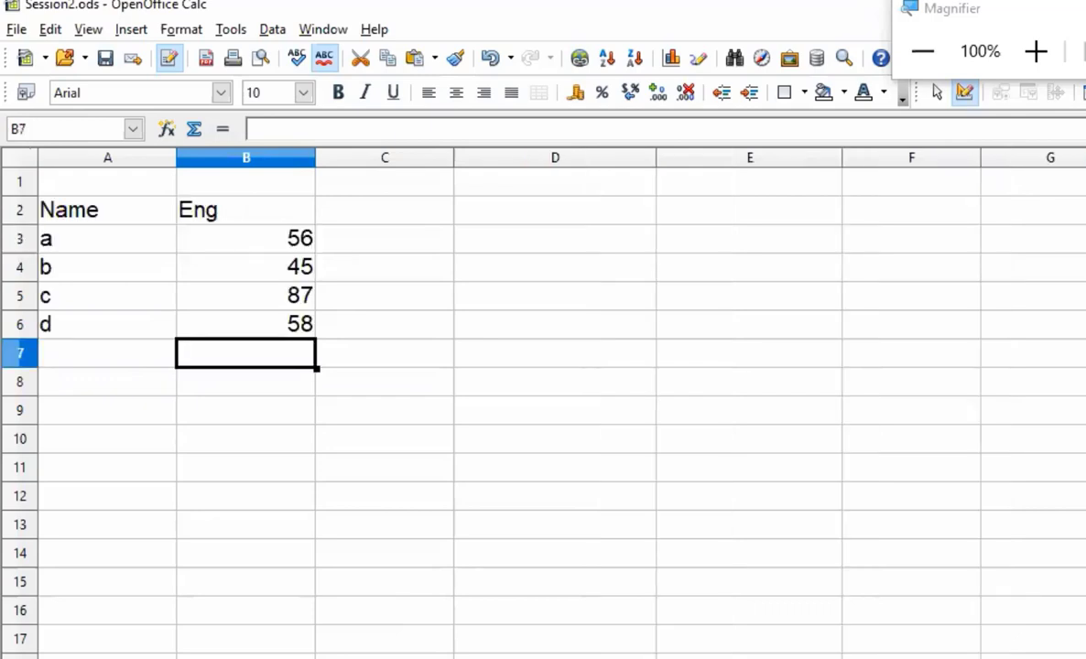
- Review the Hindi and Science sheets and change the B3 heading of the following unmarked name table to Total
{"action": "left_click", "coordinate": [301, 440]}
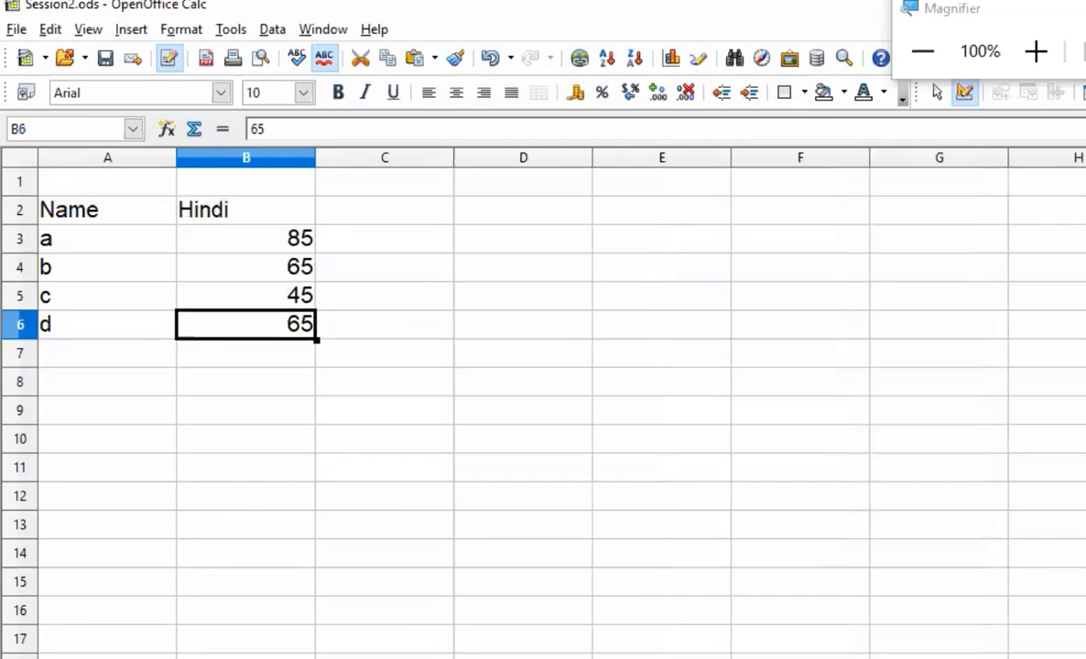
{"action": "left_click", "coordinate": [260, 522]}
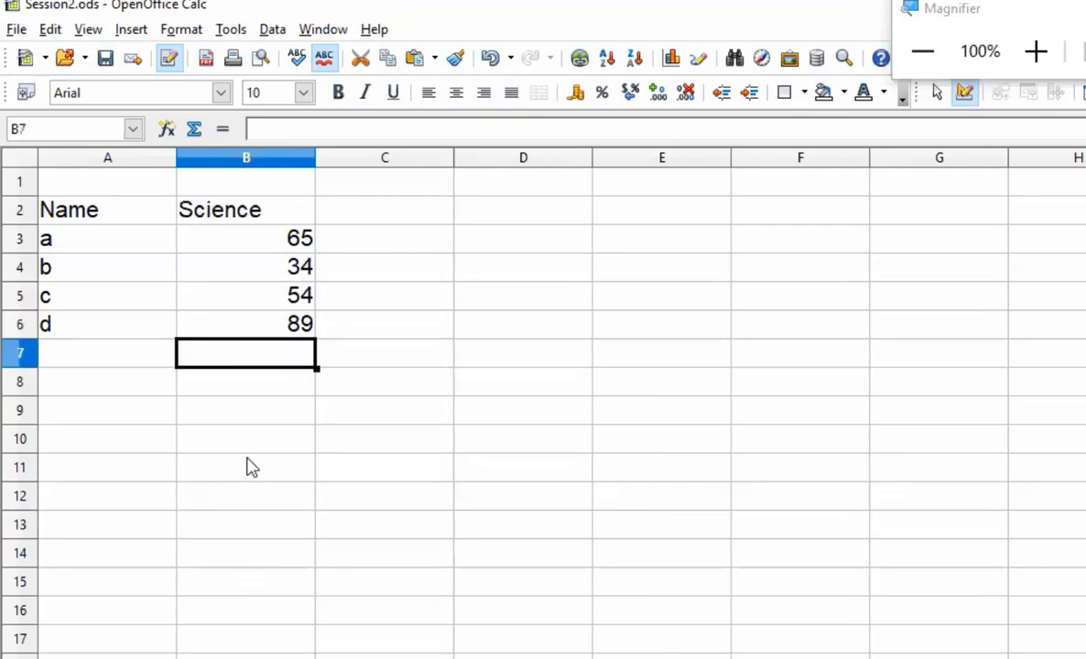
{"action": "left_click", "coordinate": [248, 451]}
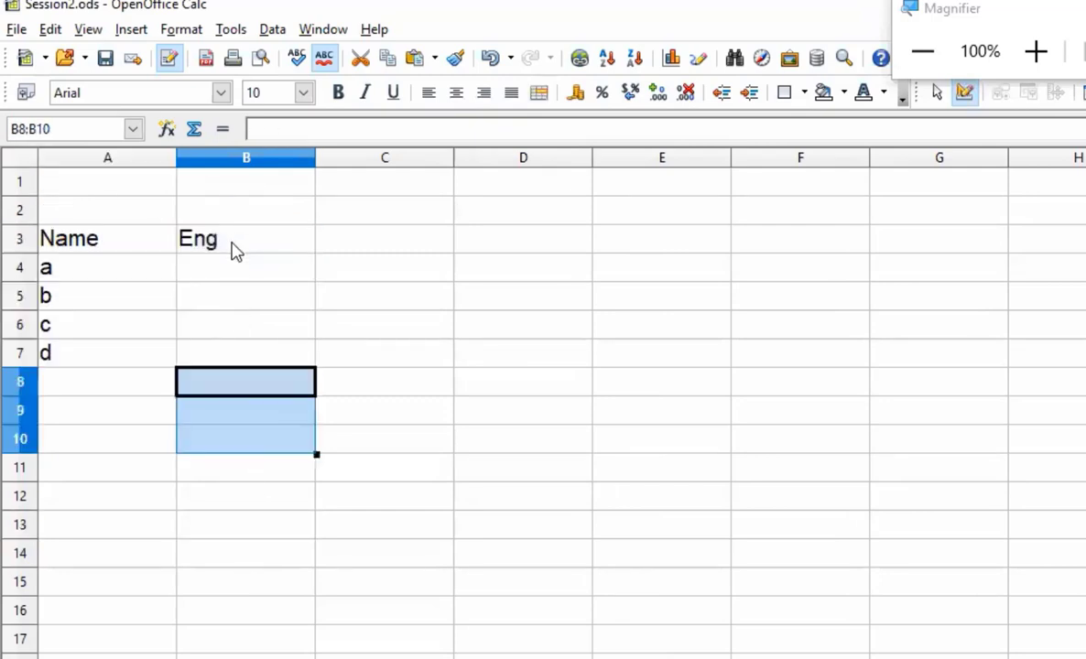
{"action": "left_click", "coordinate": [236, 249]}
{"action": "type", "text": "Total"}
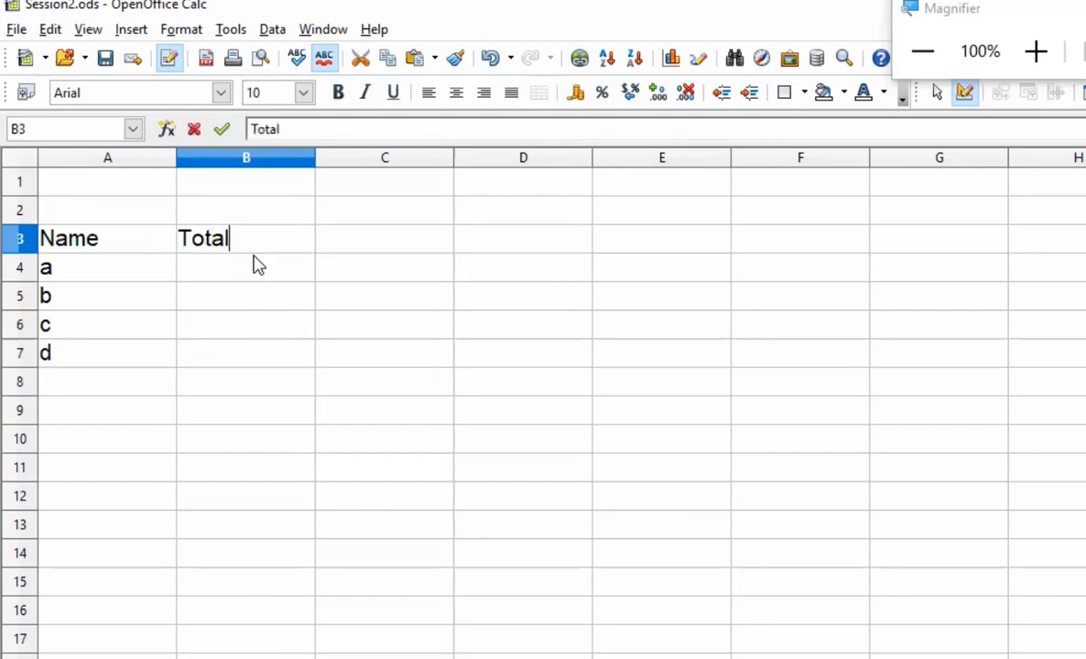
{"action": "key", "text": "Return"}
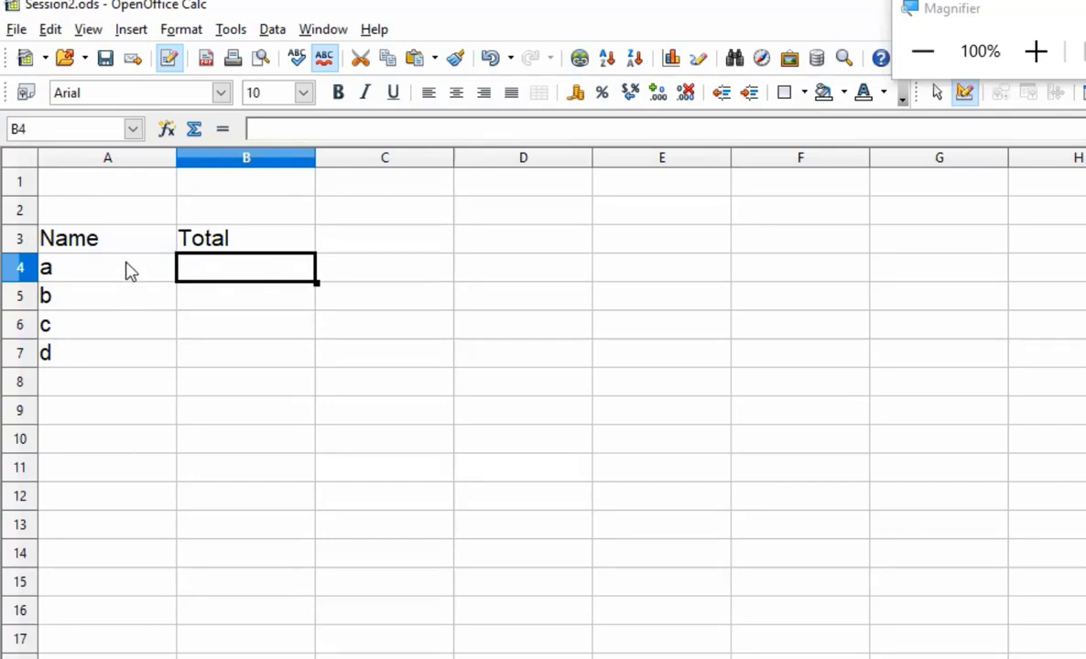
- Delete all contents of the misplaced name table in A3:B7
{"action": "left_click_drag", "start_coordinate": [117, 244], "coordinate": [213, 352]}
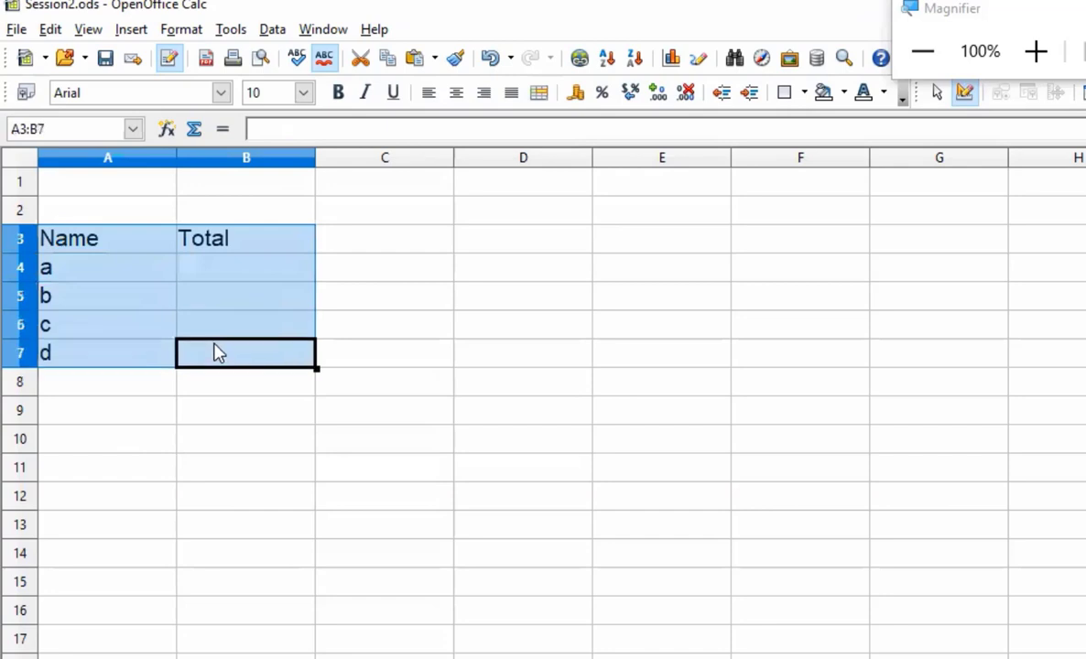
{"action": "left_click", "coordinate": [138, 222]}
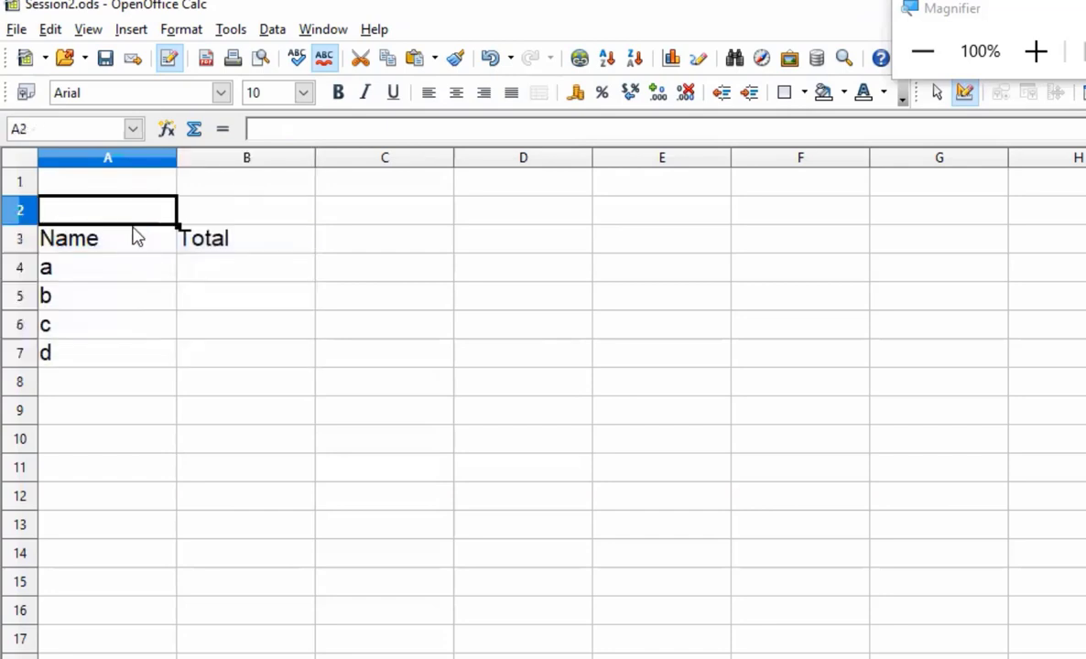
{"action": "left_click", "coordinate": [125, 241]}
{"action": "left_click_drag", "start_coordinate": [125, 247], "coordinate": [234, 356]}
{"action": "key", "text": "Delete"}
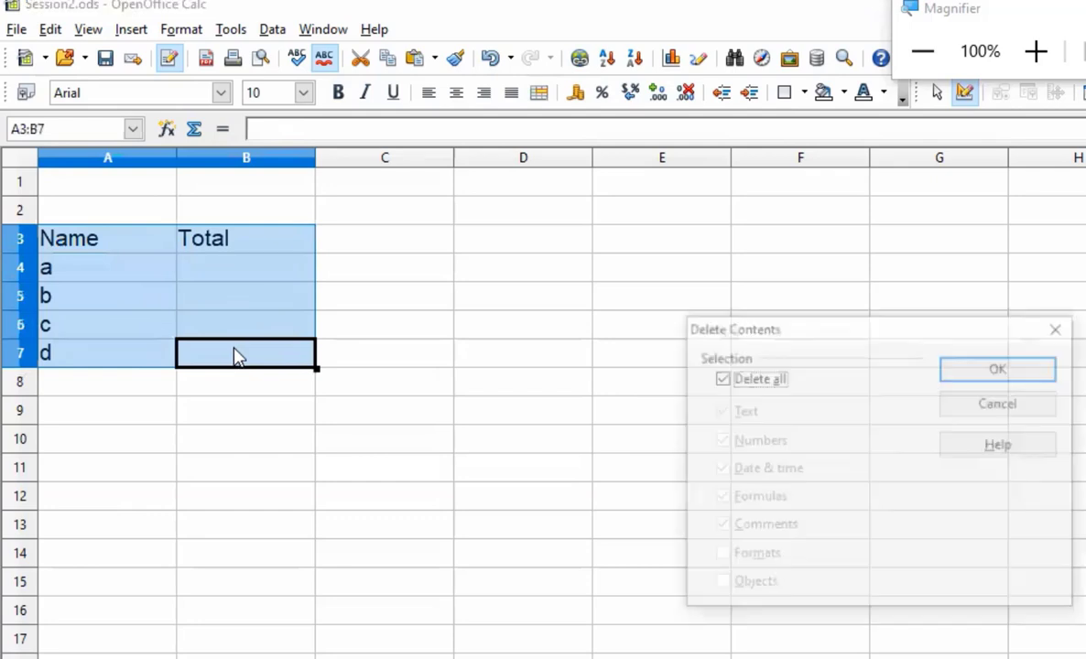
{"action": "left_click", "coordinate": [962, 374]}
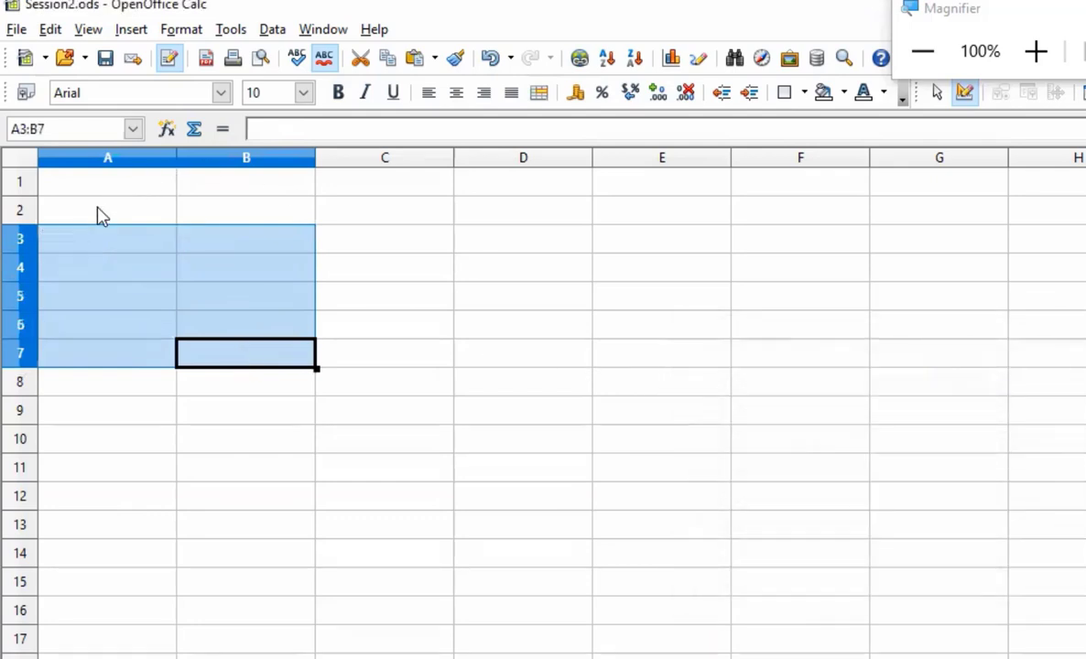
- Paste the copied name table at A2 and change its B2 heading to Total
{"action": "left_click", "coordinate": [102, 212]}
{"action": "type", "text": "Name\tEng a b c d"}
{"action": "left_click", "coordinate": [259, 211]}
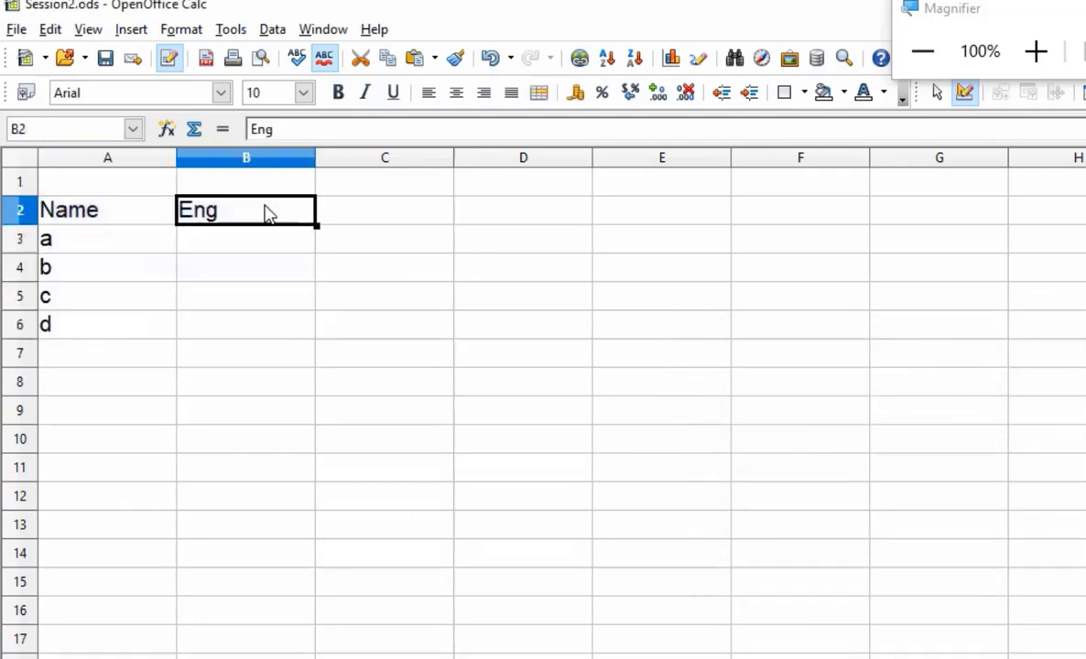
{"action": "type", "text": "Total"}
{"action": "key", "text": "Return"}
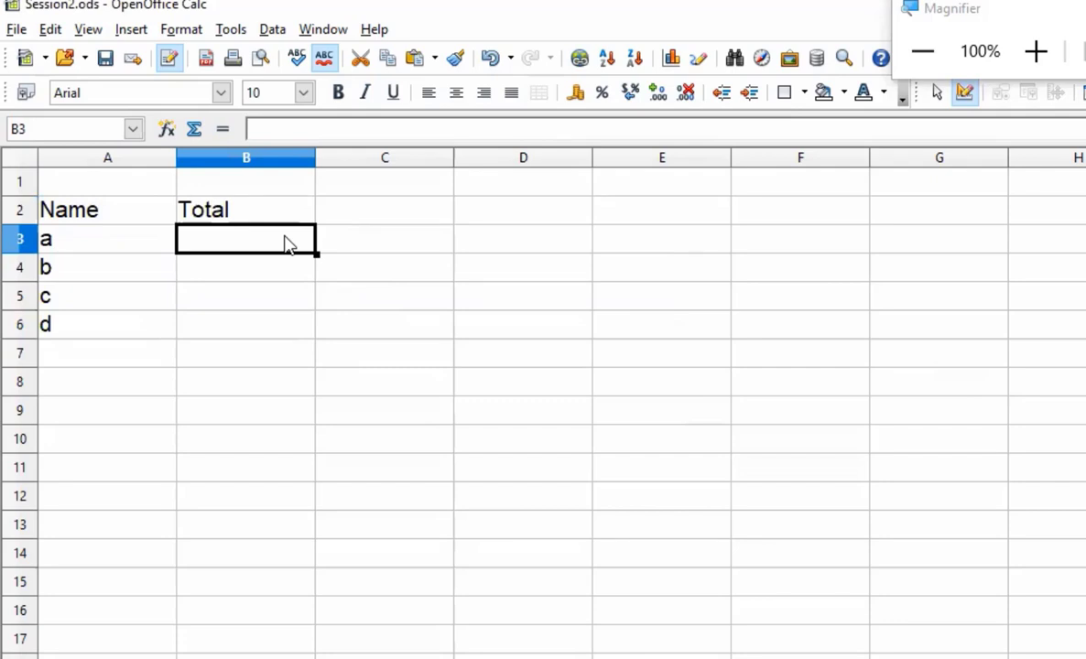
- Enter the cross-sheet sum =Class5.B3+Class6.B3+Class7A.B3 in B3 of the Total sheet and fill it down to B6
{"action": "type", "text": "="}
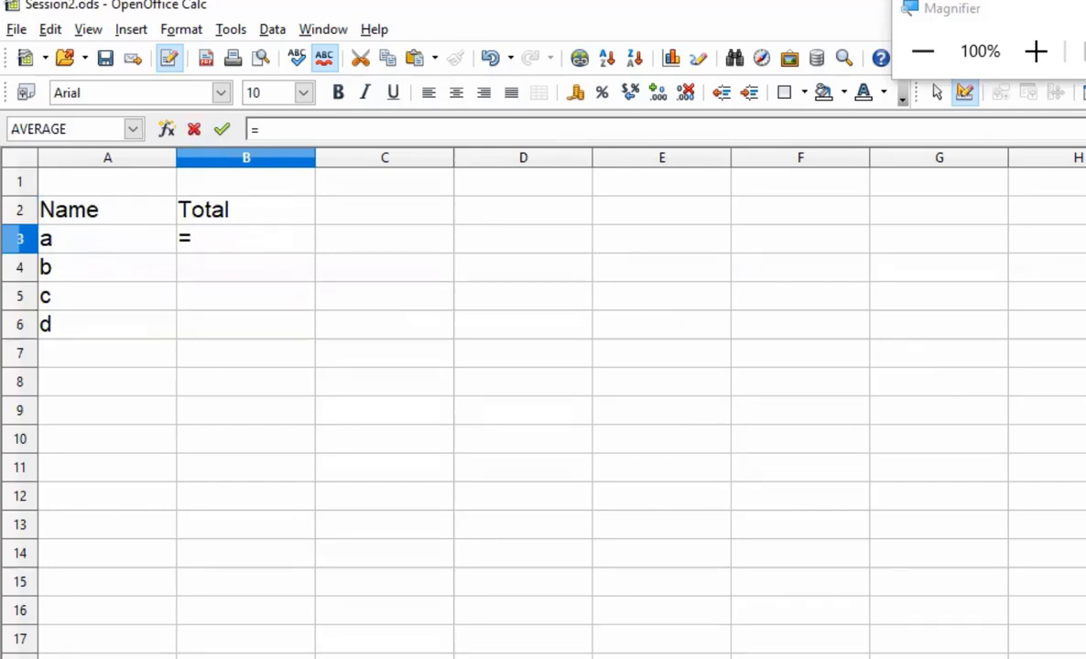
{"action": "type", "text": "Class "}
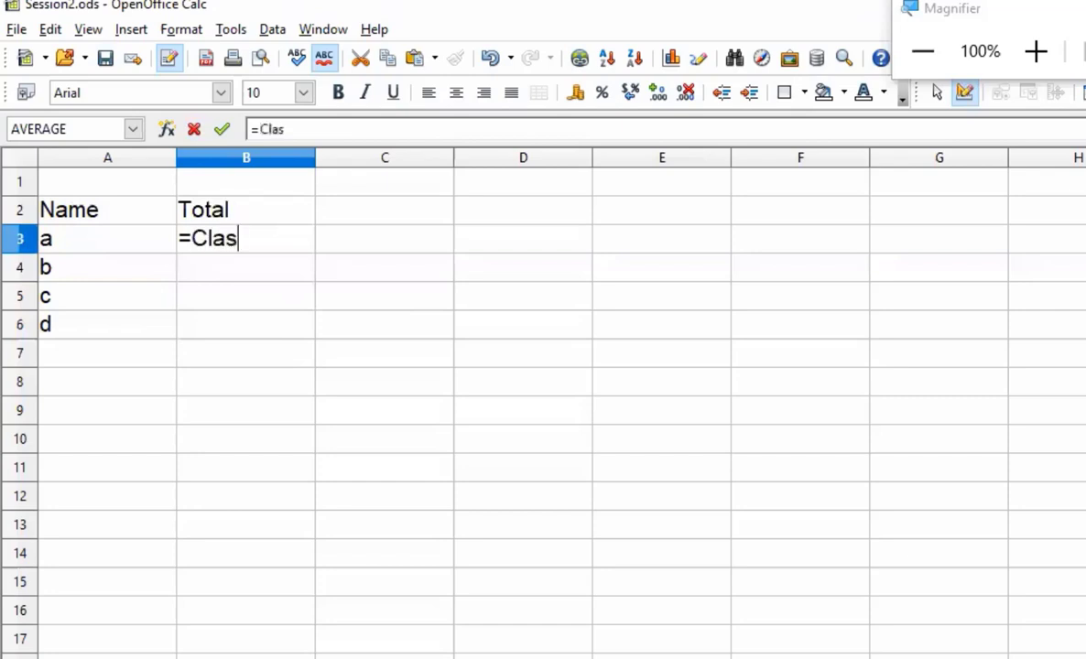
{"action": "type", "text": "5."}
{"action": "left_click", "coordinate": [152, 656]}
{"action": "type", "text": "B3"}
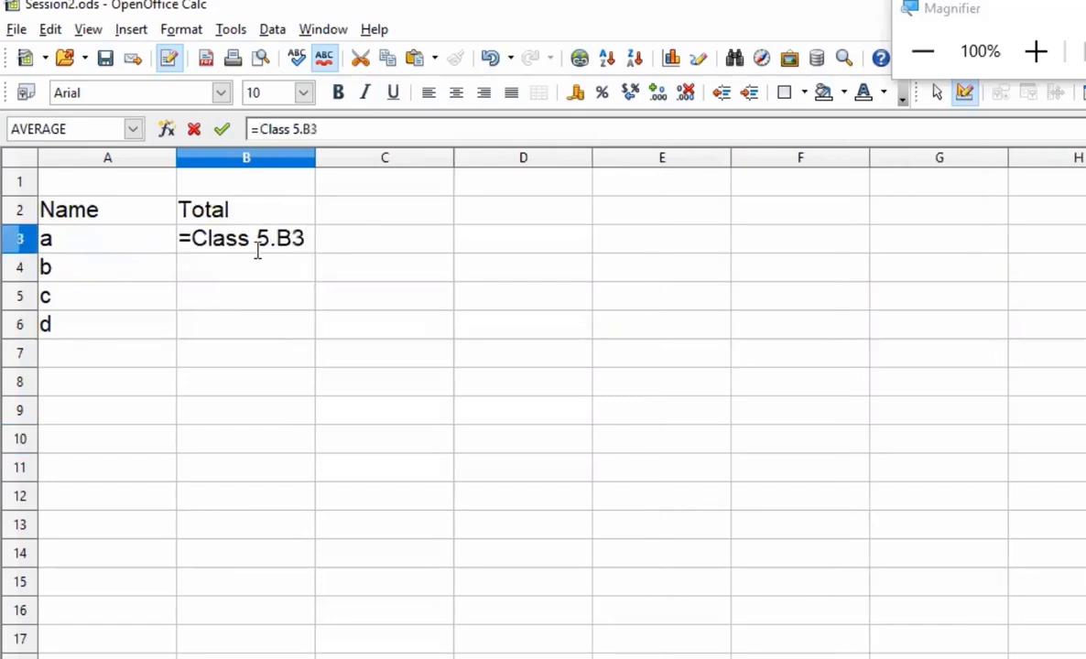
{"action": "type", "text": "+"}
{"action": "key", "text": "ctrl+Page_Up"}
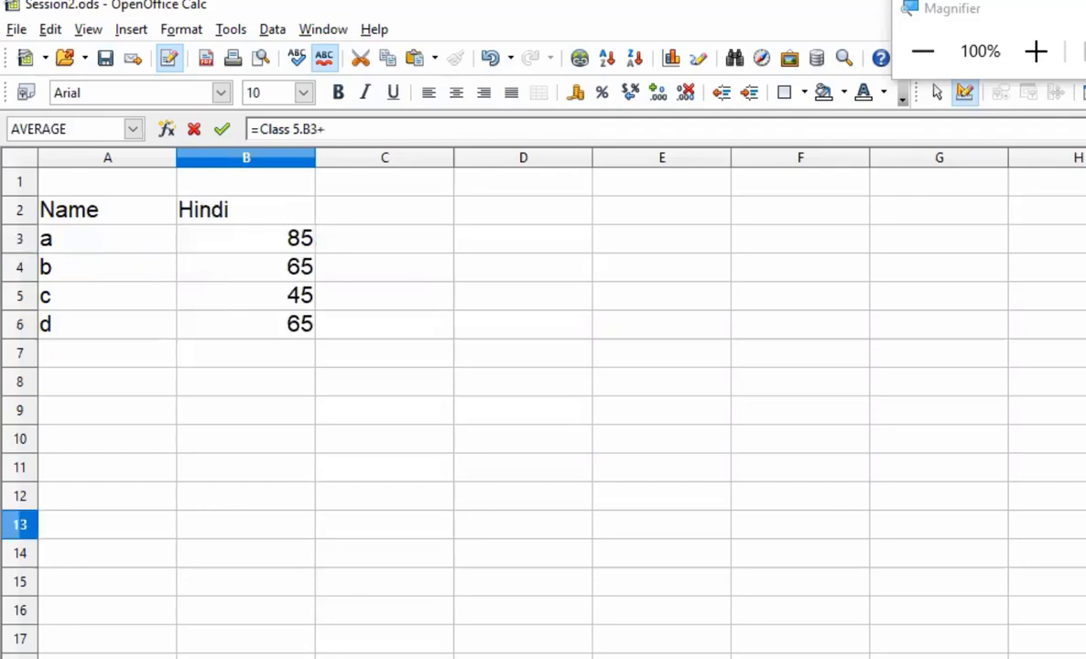
{"action": "key", "text": "ctrl+Page_Down"}
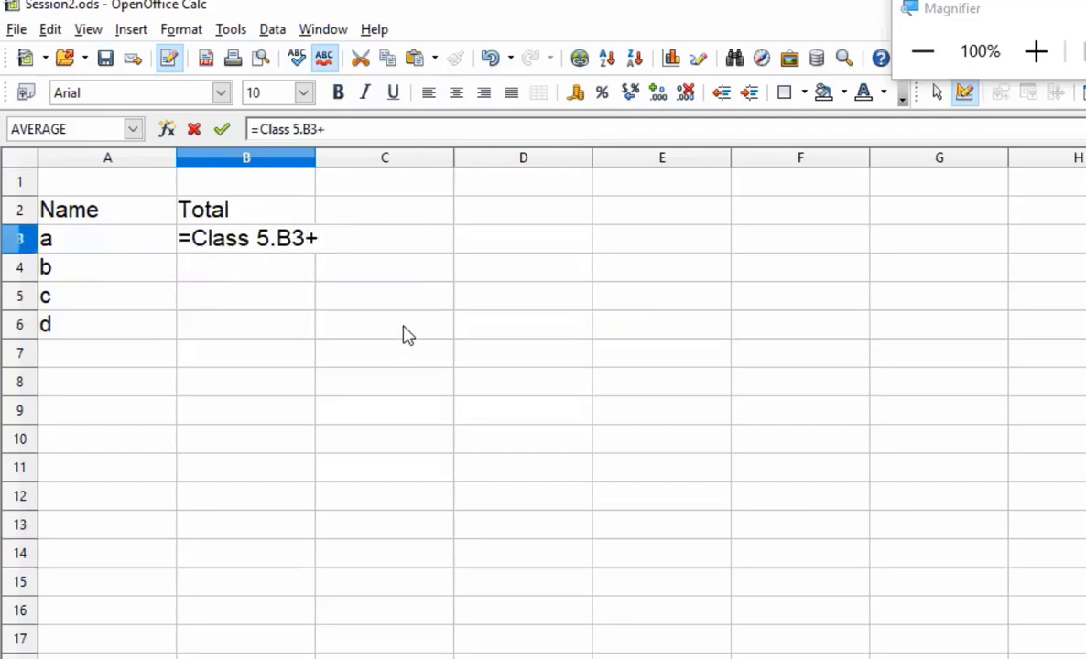
{"action": "type", "text": "Class 6"}
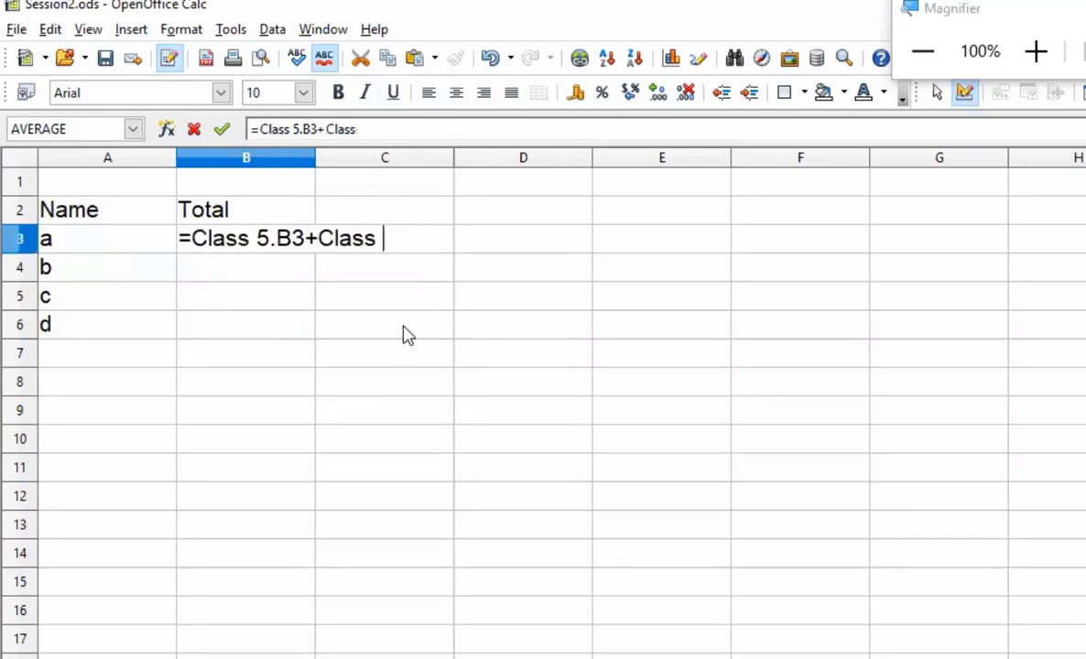
{"action": "type", "text": ".B3+Class7A.B3"}
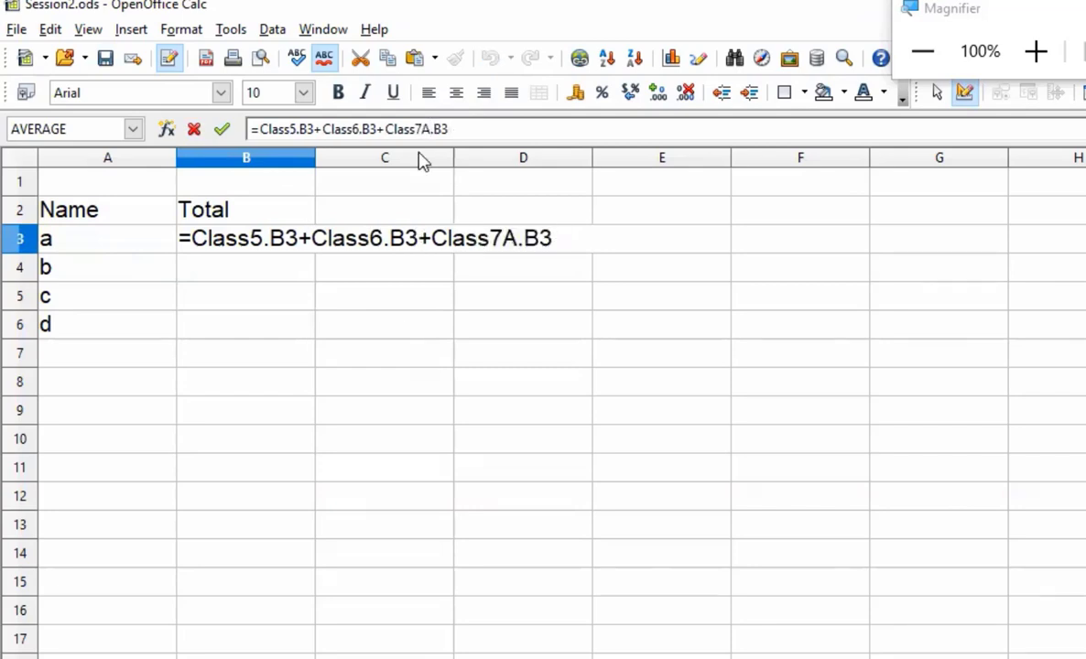
{"action": "key", "text": "Return"}
{"action": "left_click", "coordinate": [271, 240]}
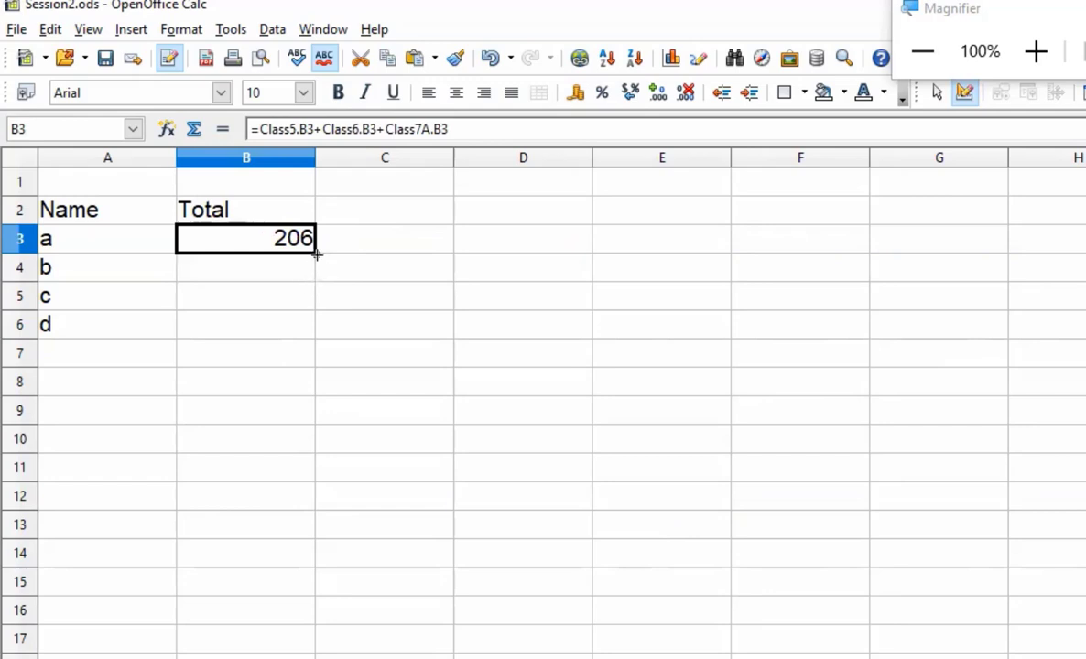
{"action": "left_click_drag", "start_coordinate": [316, 255], "coordinate": [318, 333]}
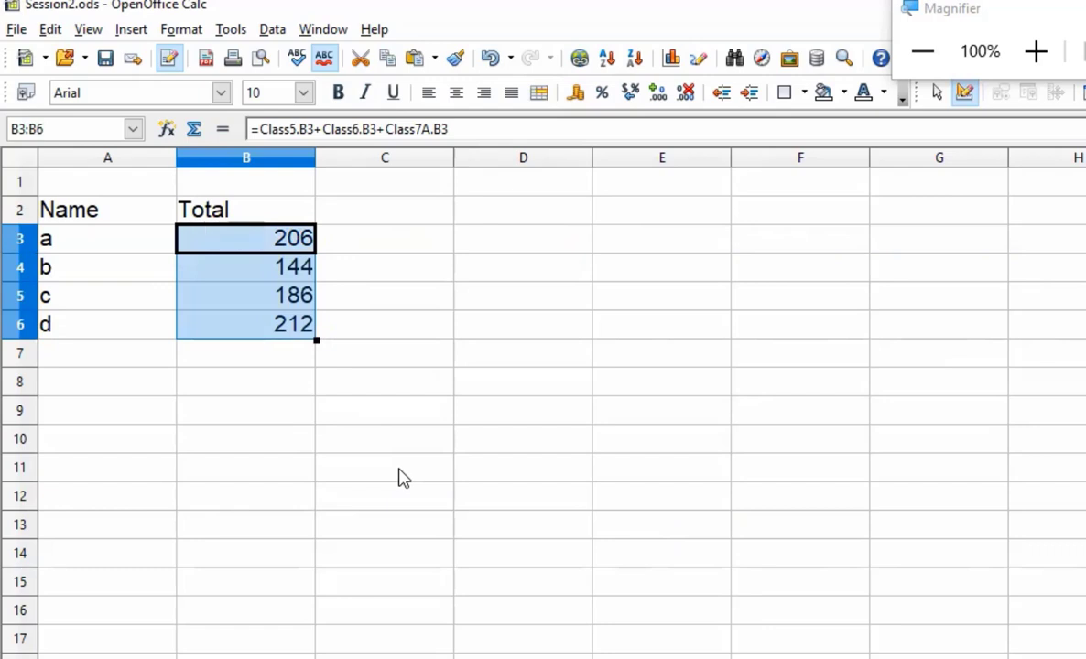
- Examine cell B4 on the Eng, Hindi and Science sheets and compare them with the B4 formula on the Total sheet
{"action": "left_click", "coordinate": [220, 657]}
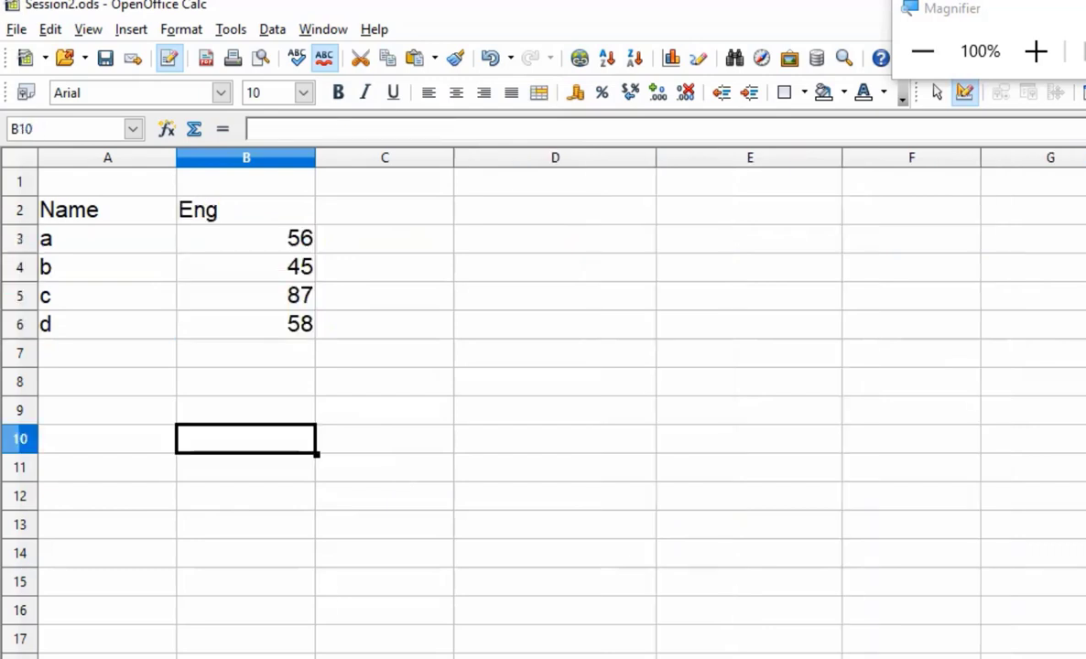
{"action": "left_click", "coordinate": [290, 275]}
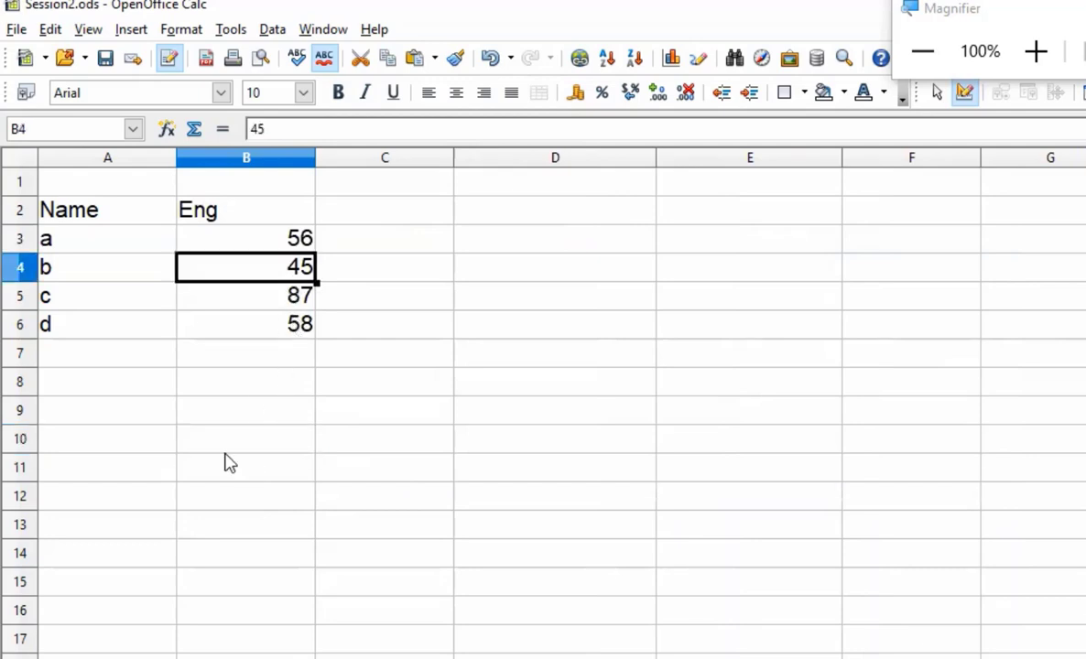
{"action": "left_click", "coordinate": [180, 657]}
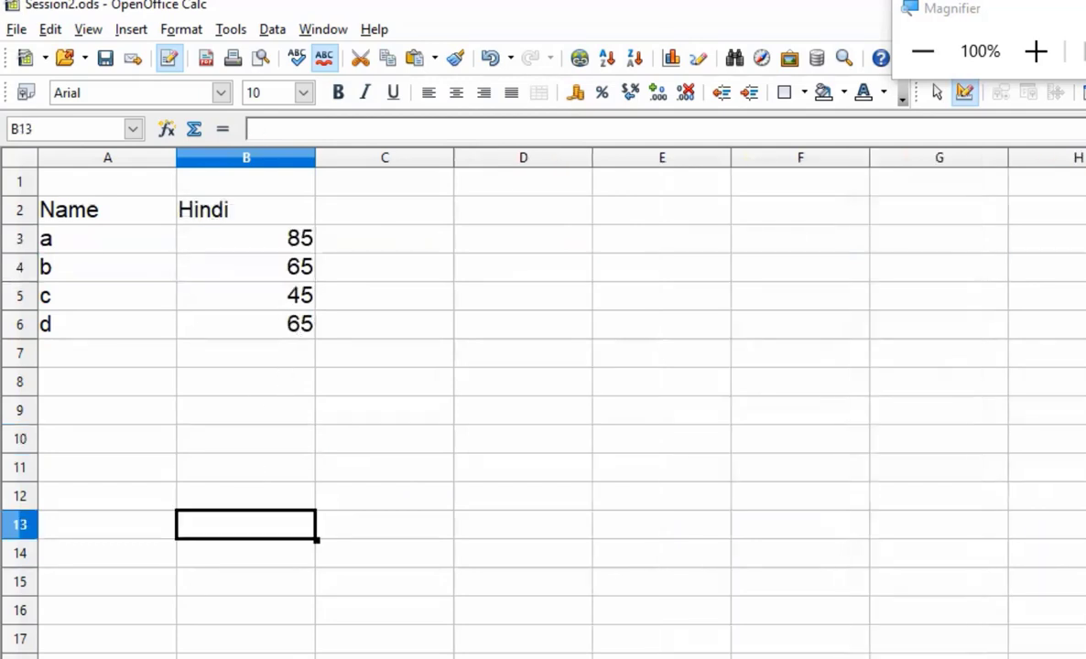
{"action": "left_click", "coordinate": [265, 275]}
{"action": "left_click", "coordinate": [238, 657]}
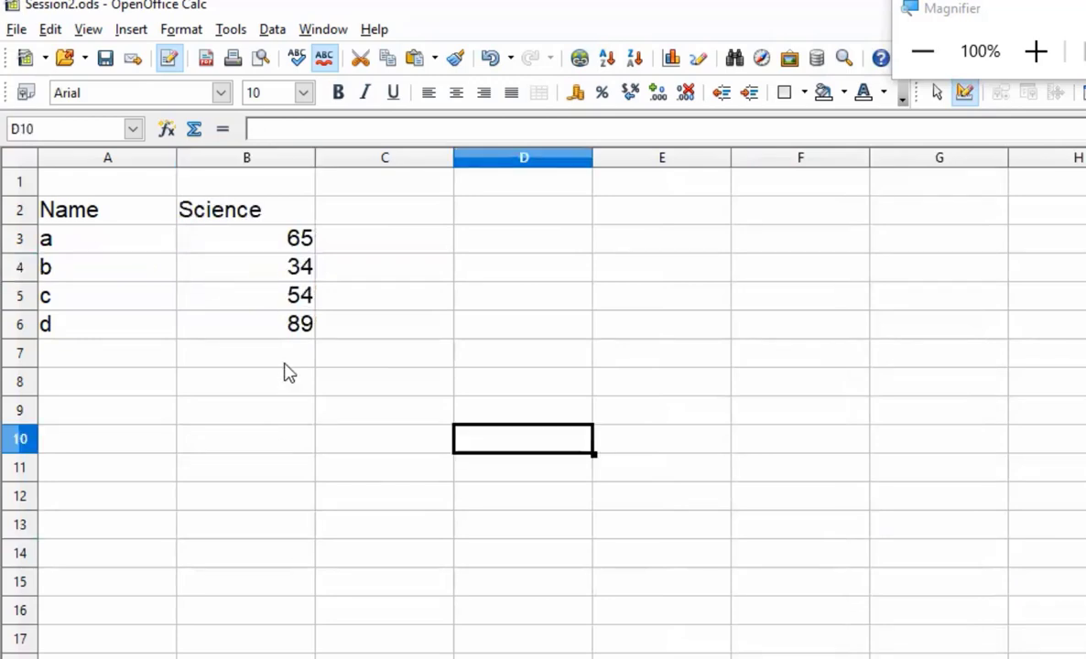
{"action": "left_click", "coordinate": [265, 276]}
{"action": "left_click", "coordinate": [266, 657]}
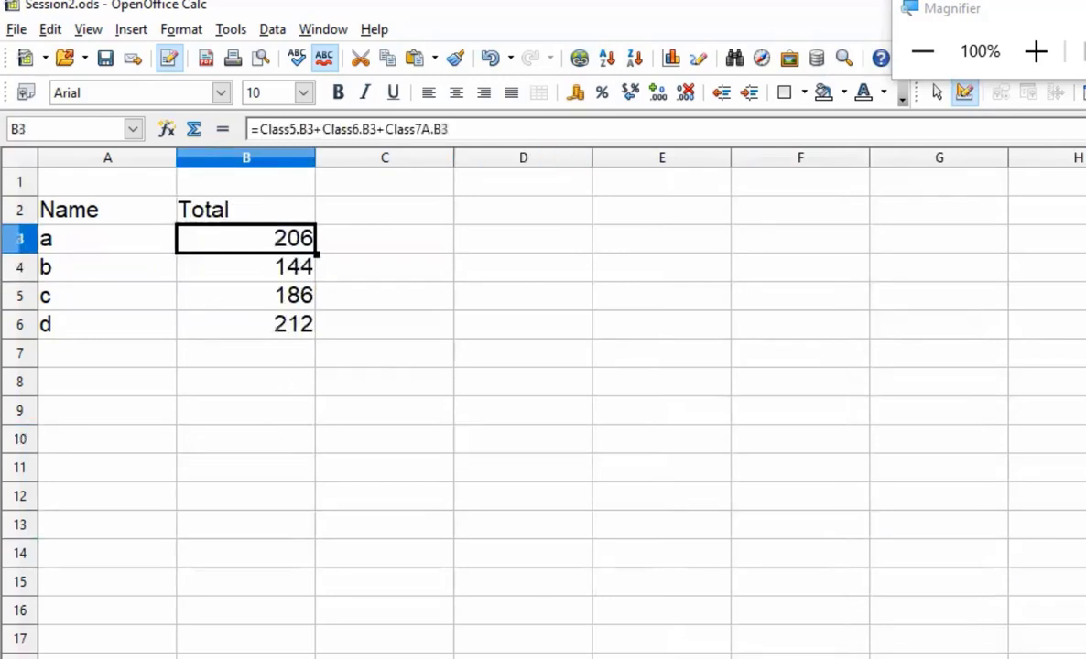
{"action": "left_click", "coordinate": [297, 270]}
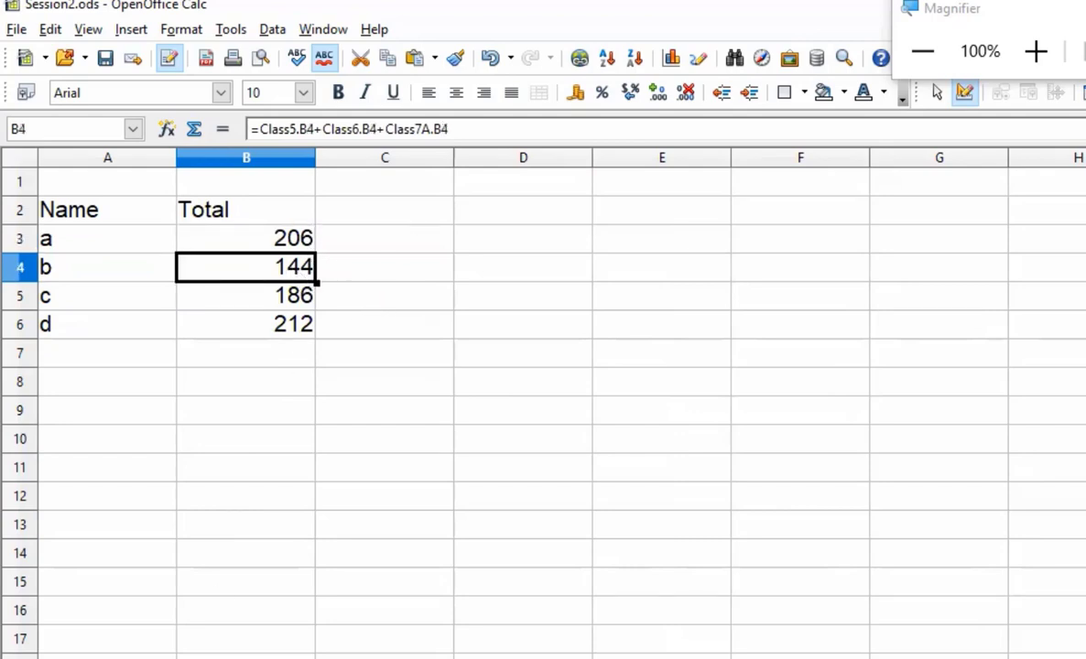
- Change the Science mark of b in B4 to 98 and check the total for b on the Total sheet
{"action": "left_click", "coordinate": [206, 657]}
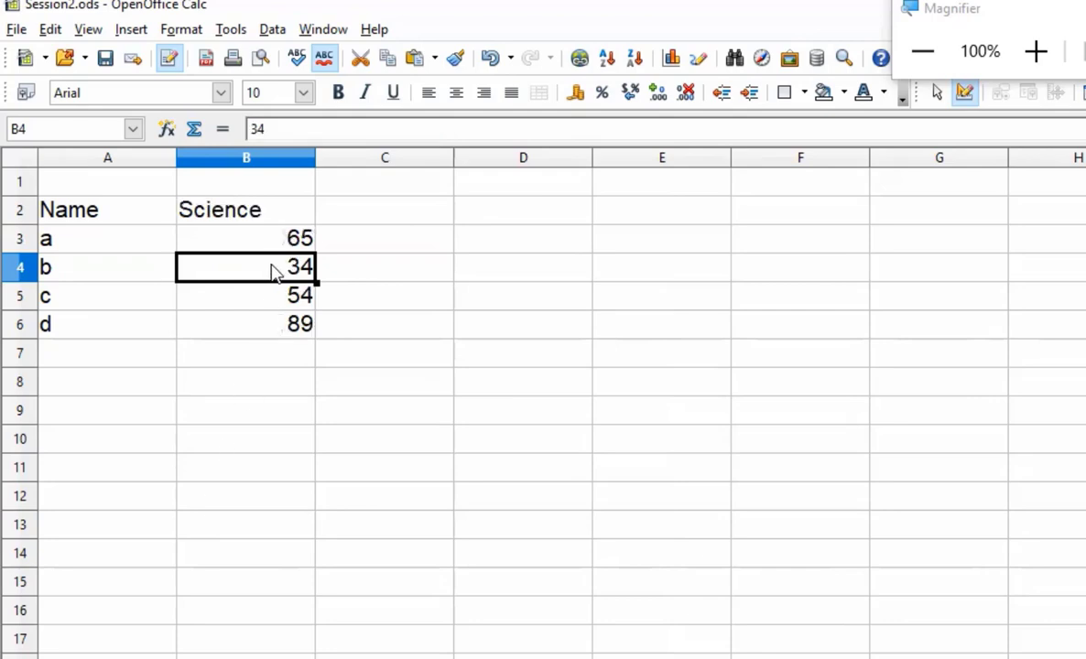
{"action": "type", "text": "98"}
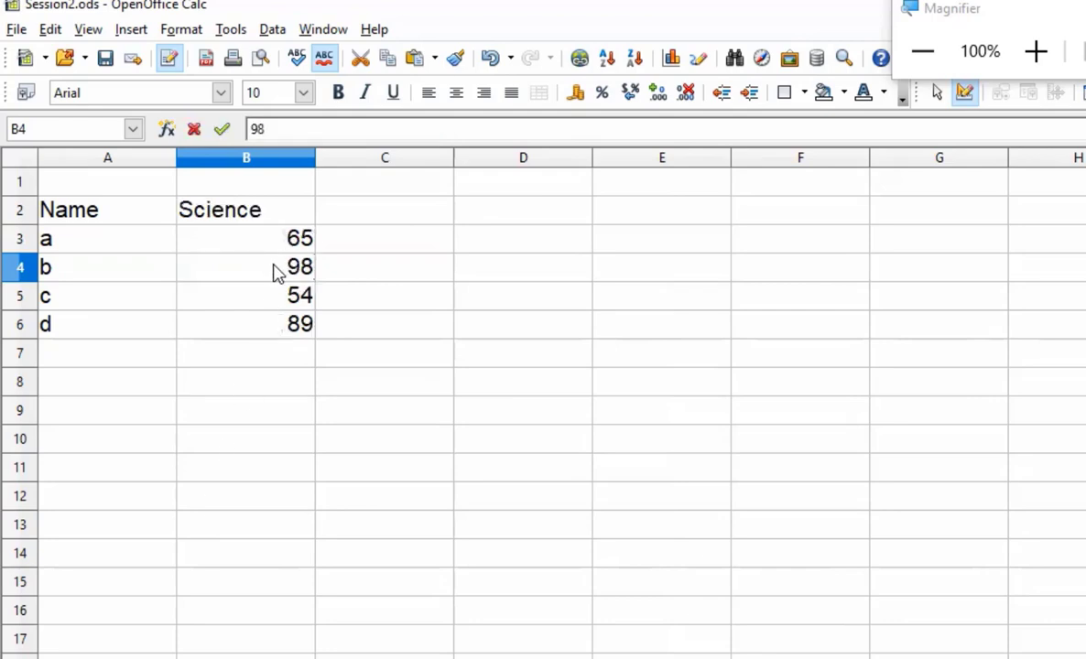
{"action": "left_click", "coordinate": [293, 657]}
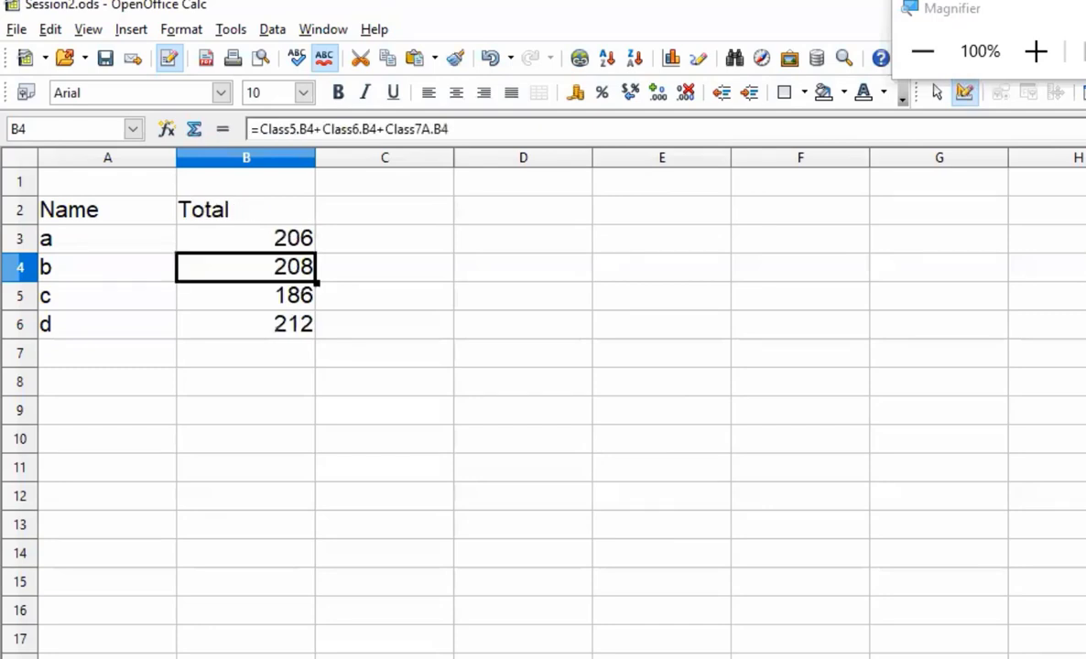
{"action": "left_click", "coordinate": [321, 563]}
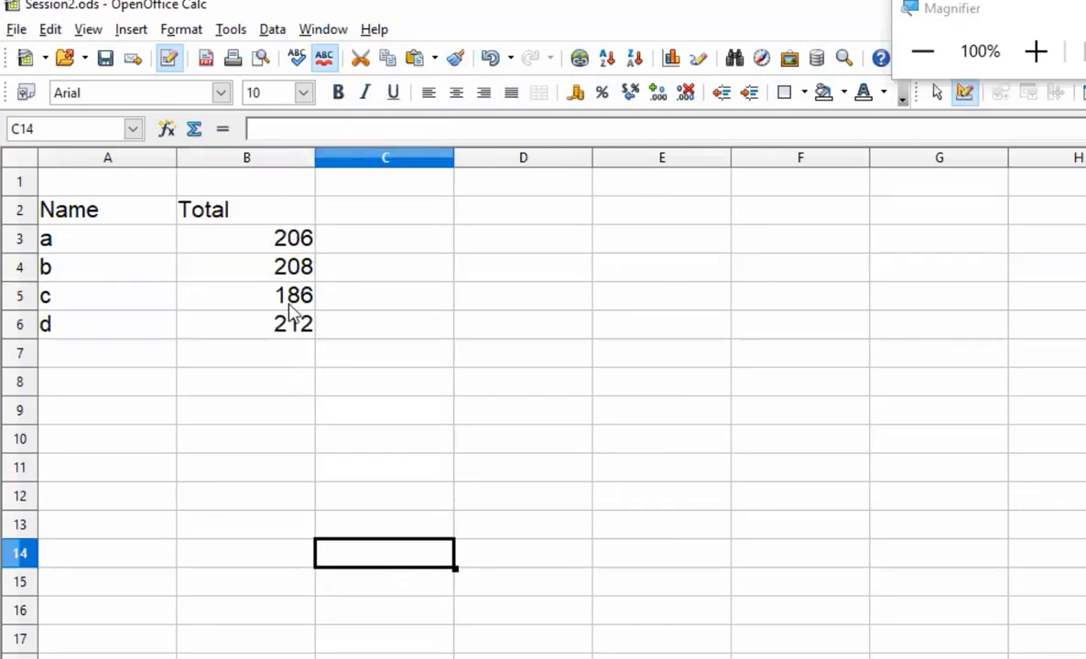
{"action": "left_click", "coordinate": [278, 262]}
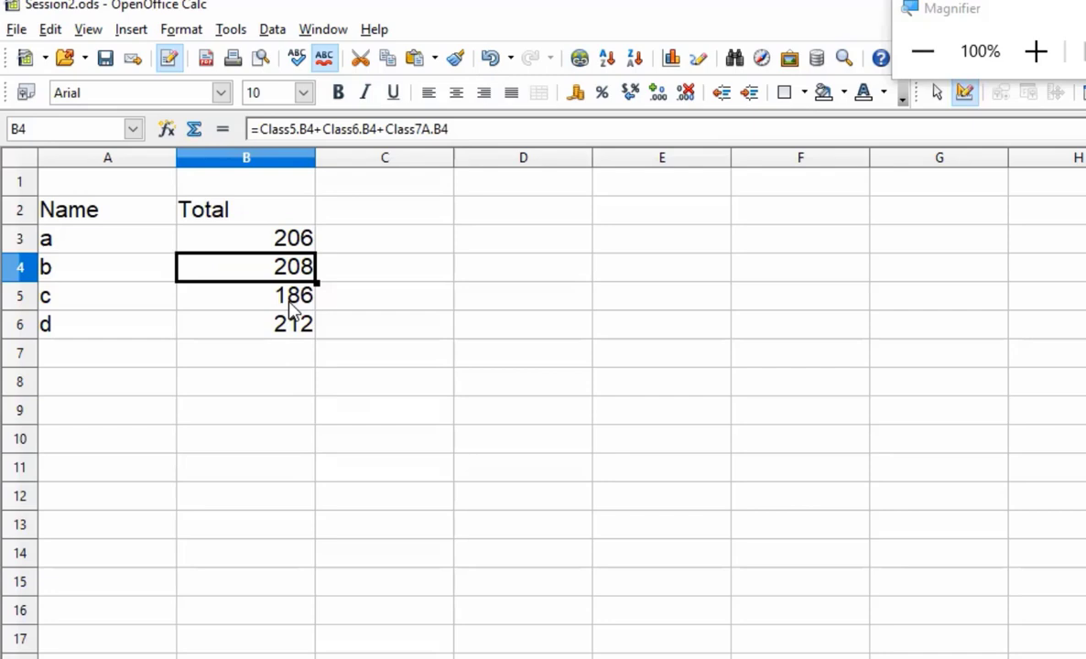
- Narrow column B on the Total sheet and enter the heading Total Mouse in D2
{"action": "left_click", "coordinate": [417, 245]}
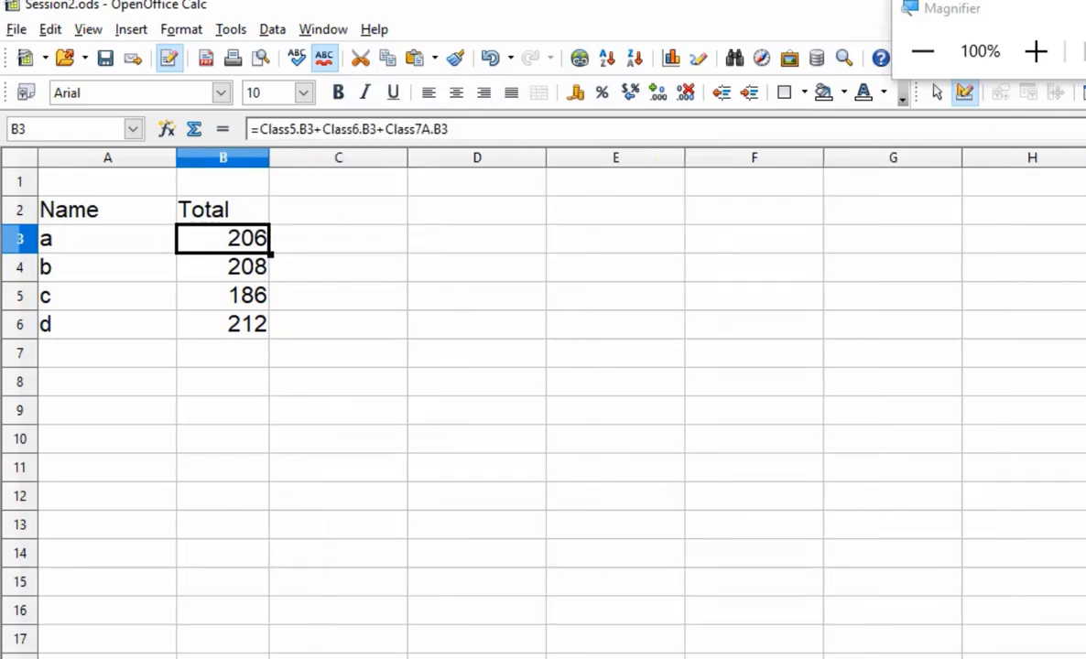
{"action": "left_click", "coordinate": [332, 234]}
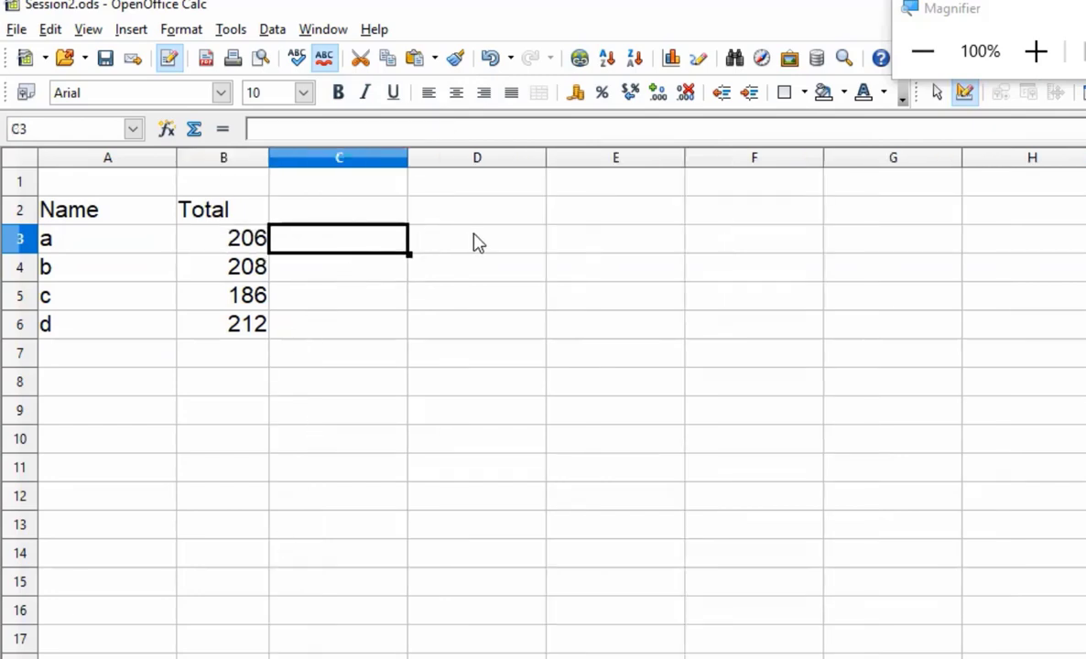
{"action": "left_click", "coordinate": [362, 207]}
{"action": "left_click", "coordinate": [444, 208]}
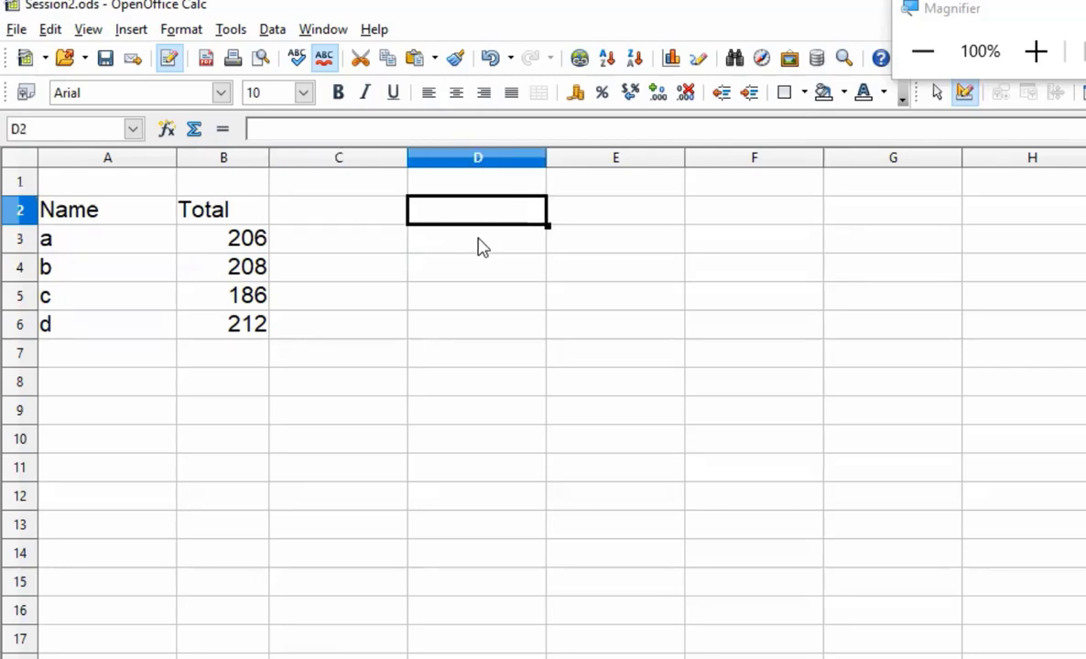
{"action": "type", "text": "Total"}
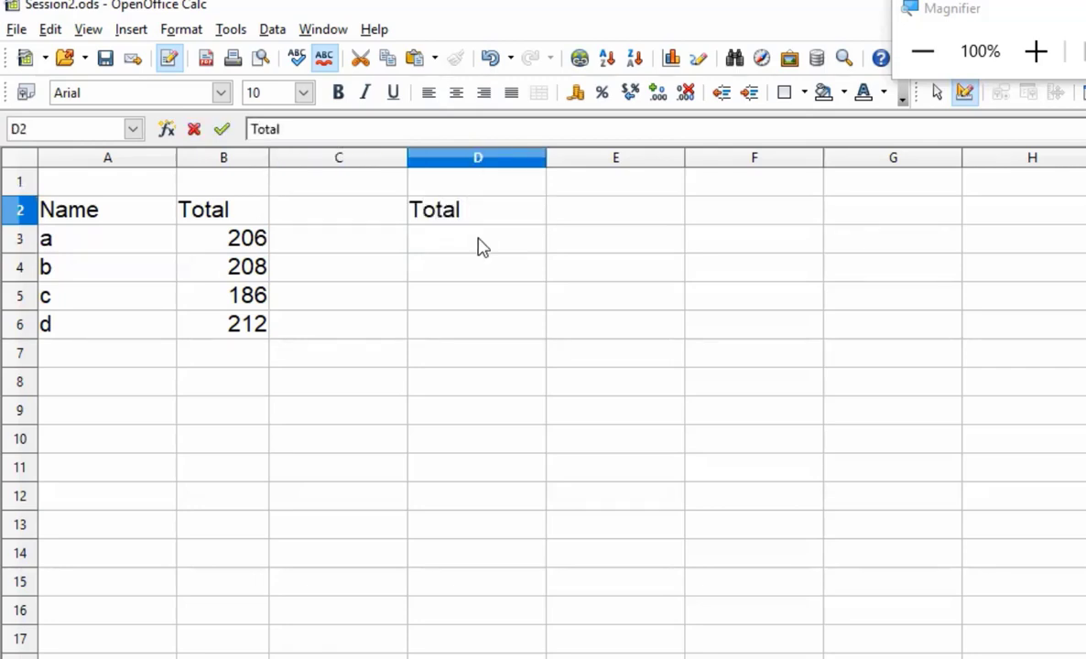
{"action": "type", "text": " Mouse"}
{"action": "key", "text": "Return"}
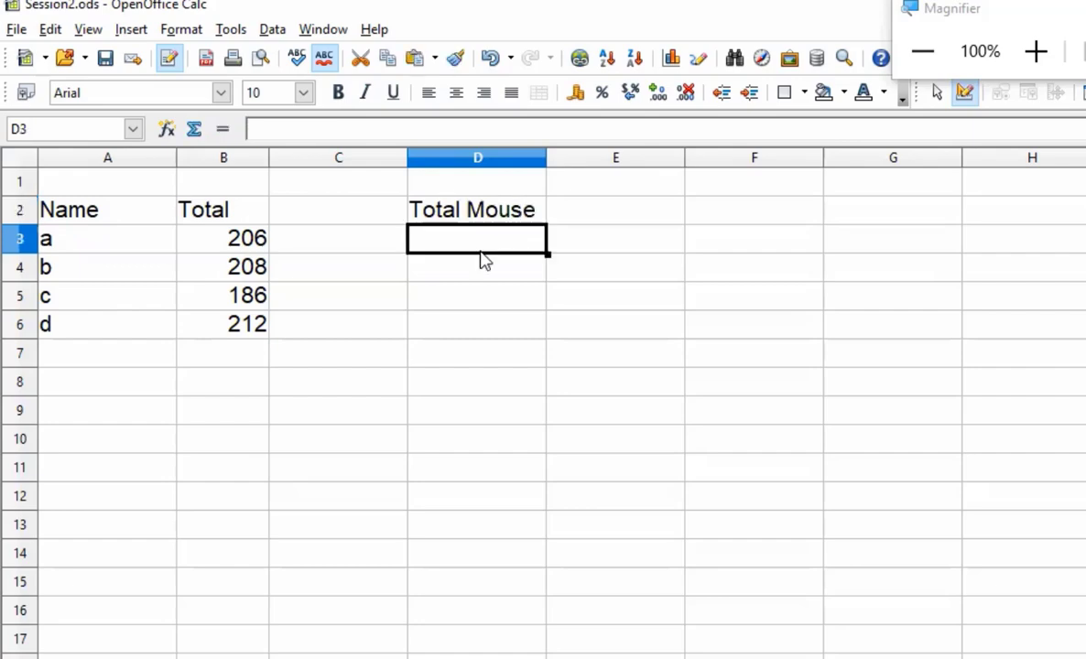
- Build the sum =Class5.B3+Class6.B3+Class7A.B3 in D3 by picking the cells on their sheets, and fill it down to D6
{"action": "type", "text": "="}
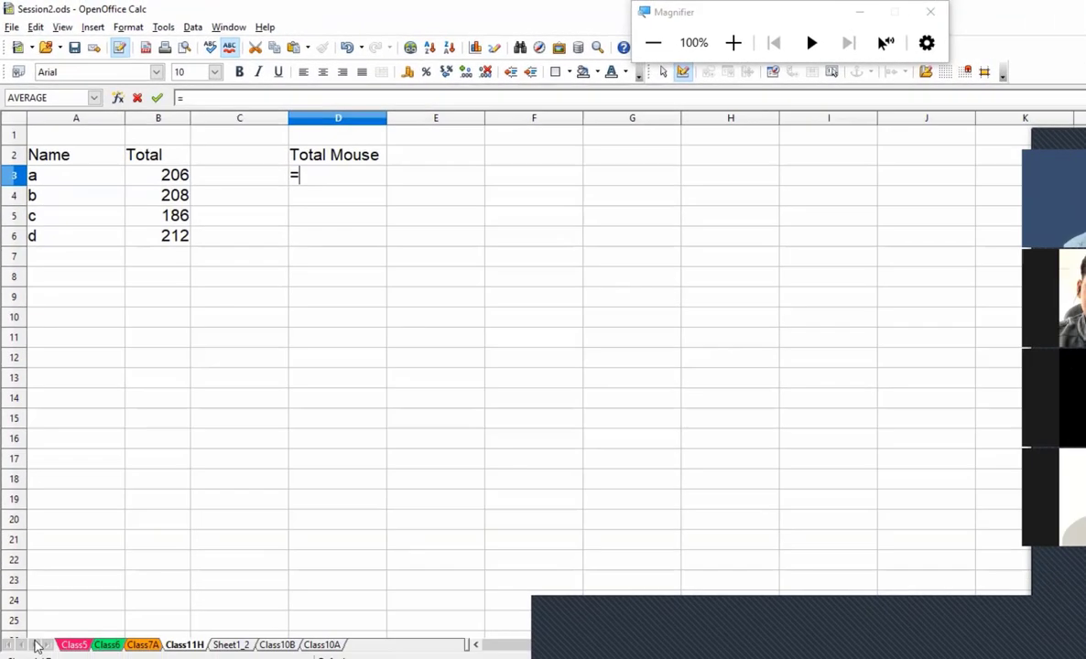
{"action": "left_click", "coordinate": [85, 645]}
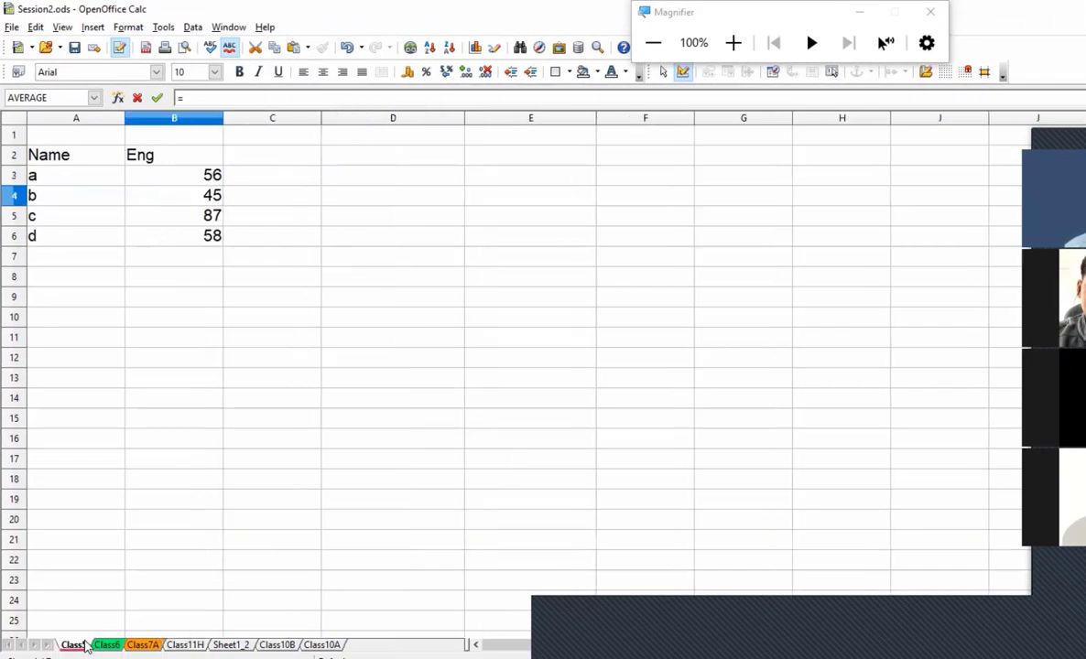
{"action": "left_click", "coordinate": [200, 180]}
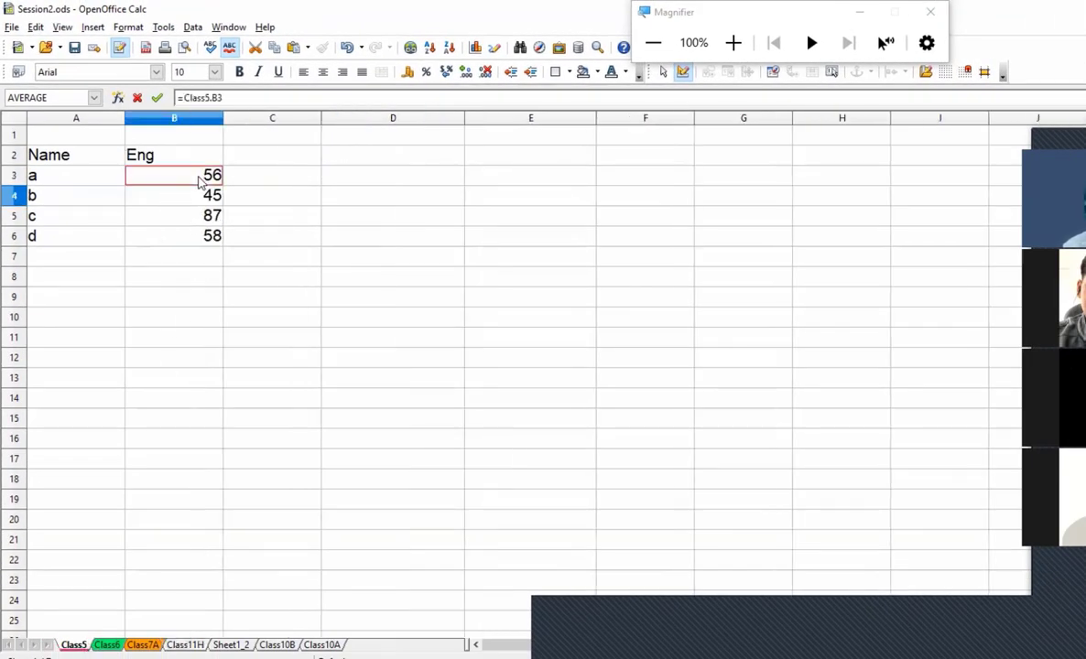
{"action": "type", "text": "+"}
{"action": "left_click", "coordinate": [107, 645]}
{"action": "left_click", "coordinate": [198, 184]}
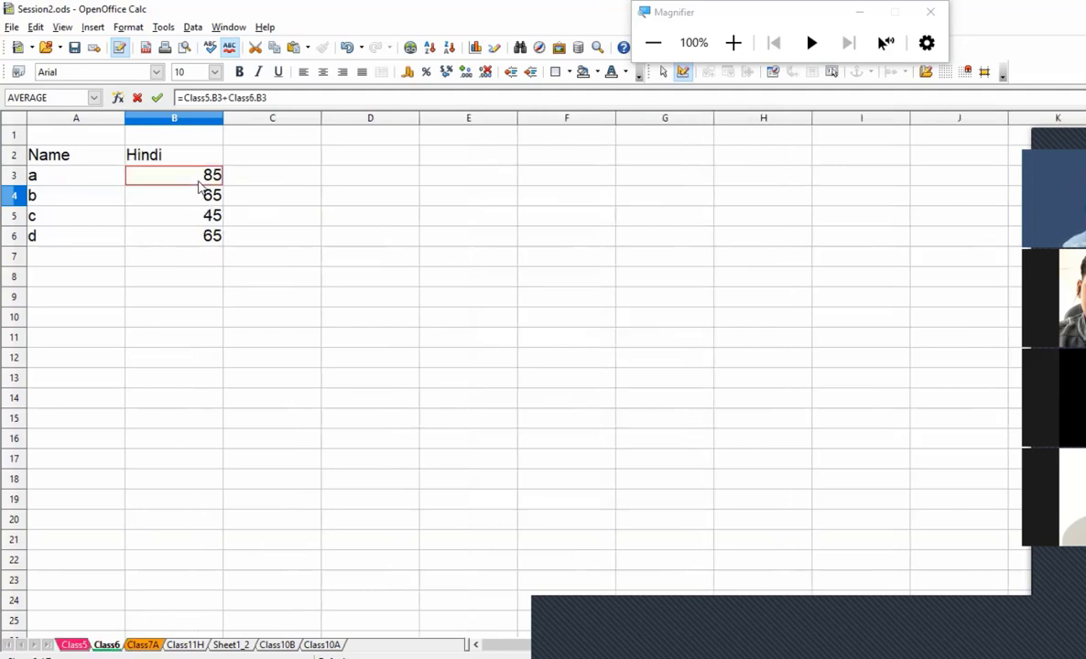
{"action": "type", "text": "+"}
{"action": "left_click", "coordinate": [143, 645]}
{"action": "left_click", "coordinate": [211, 177]}
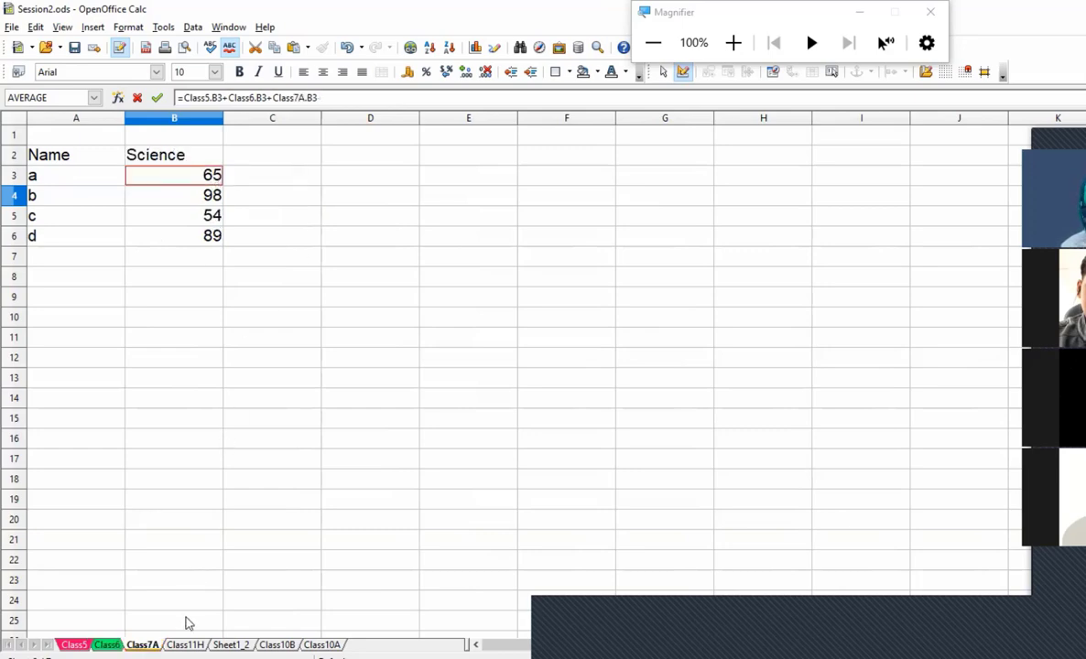
{"action": "left_click", "coordinate": [186, 645]}
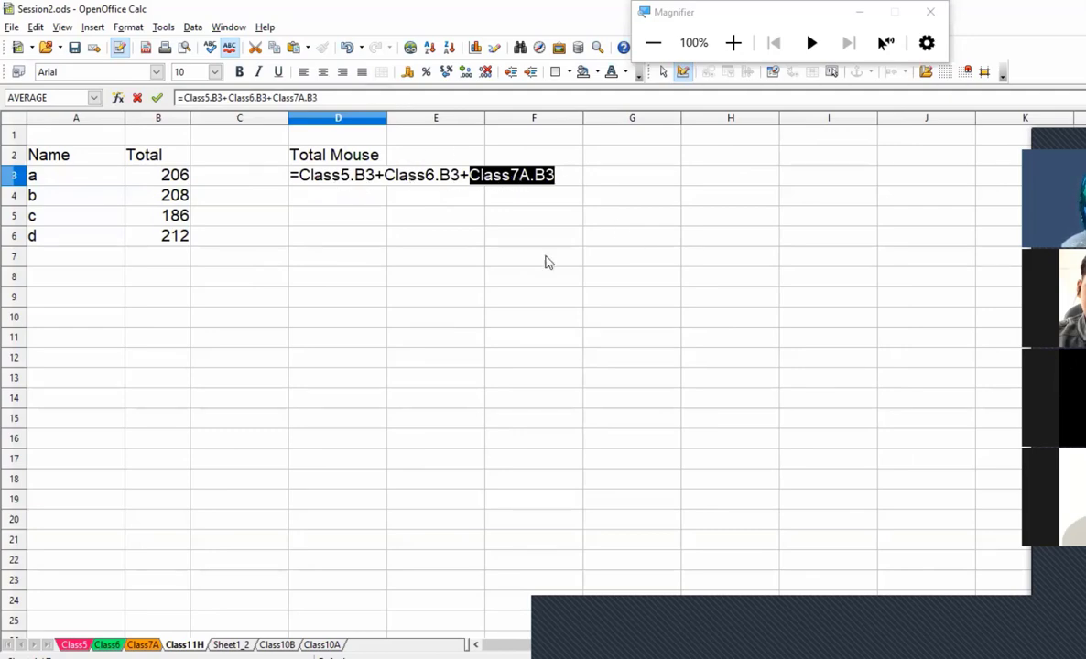
{"action": "key", "text": "Return"}
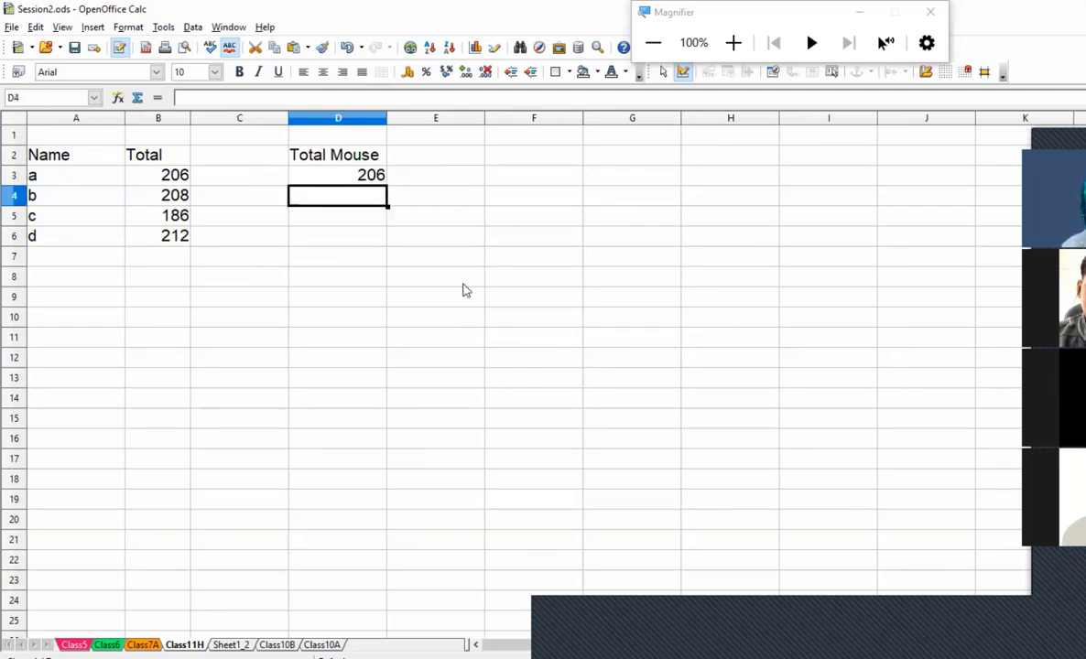
{"action": "left_click", "coordinate": [367, 178]}
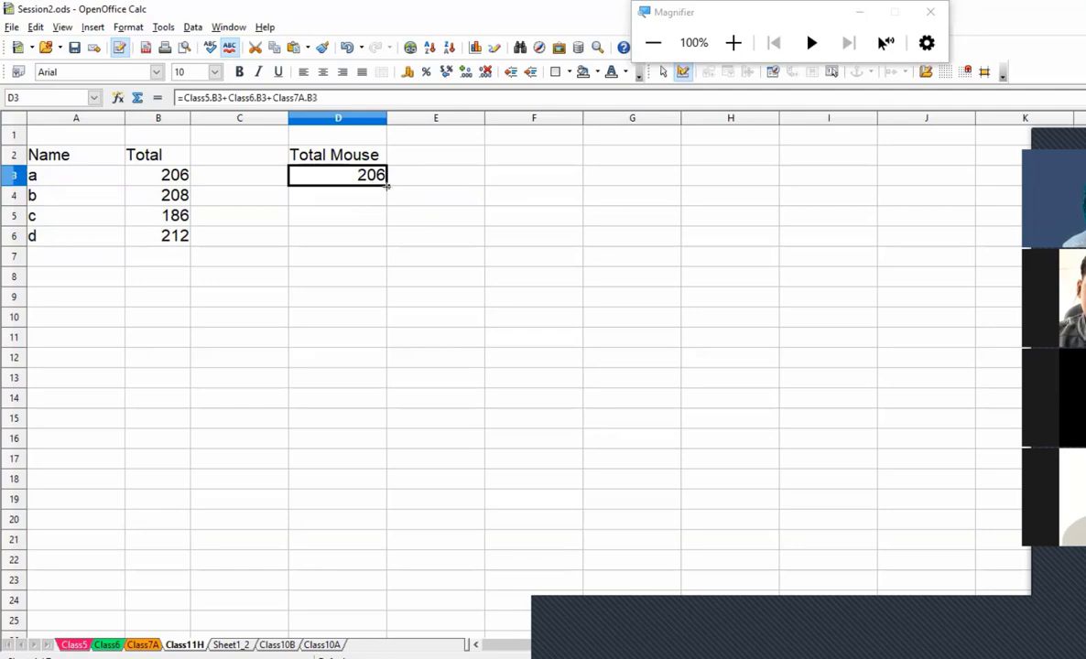
{"action": "left_click_drag", "start_coordinate": [387, 186], "coordinate": [394, 252]}
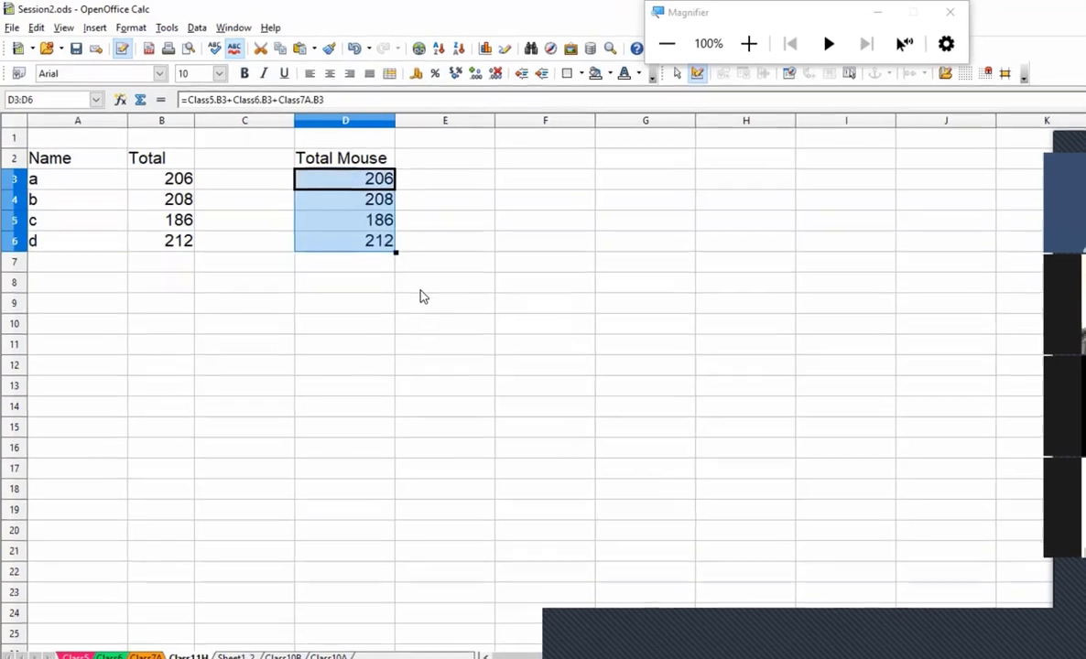